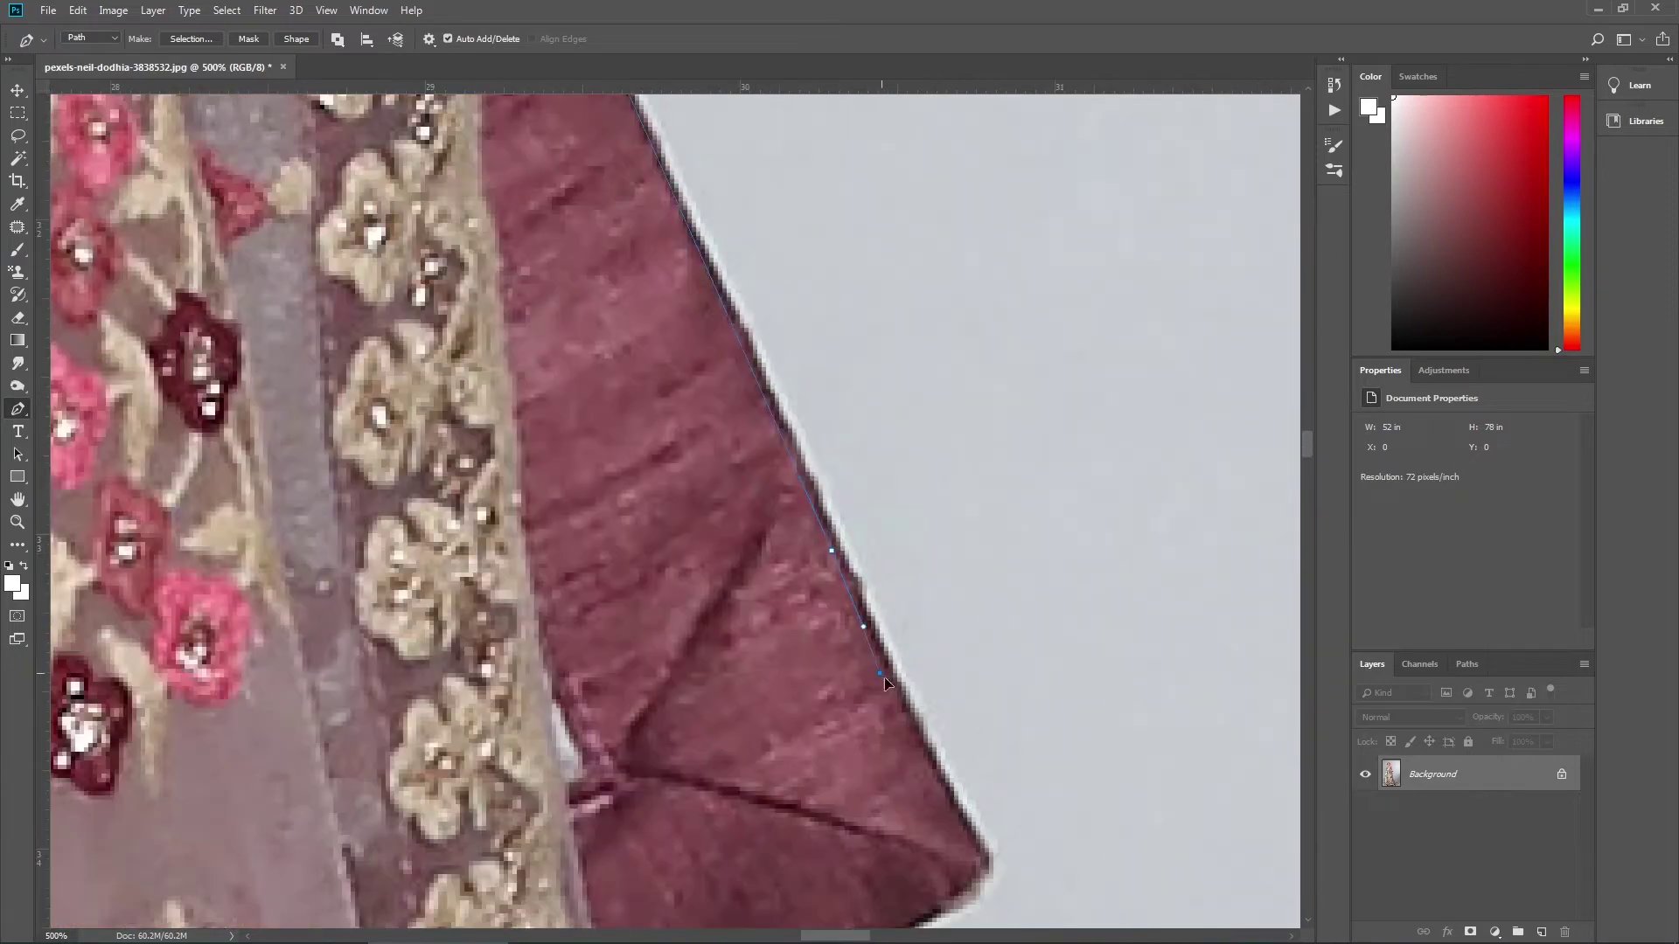
Step: Trace the Pen path down the outer edge of the maroon fabric and the sheer drape to its trailing folds
left_click(829, 535)
left_click_drag(612, 787, 543, 345)
left_click_drag(613, 875, 560, 262)
left_click_drag(682, 875, 621, 263)
left_click_drag(743, 874, 717, 263)
left_click(752, 494)
left_click(791, 696)
left_click_drag(813, 778, 813, 280)
left_click_drag(900, 787, 612, 175)
left_click_drag(961, 830, 612, 218)
left_click_drag(992, 490, 1023, 560)
left_click_drag(1006, 787, 839, 149)
left_click_drag(1017, 678, 1033, 737)
left_click_drag(1033, 737, 967, 212)
left_click_drag(1030, 477, 845, 221)
left_click_drag(885, 318, 945, 475)
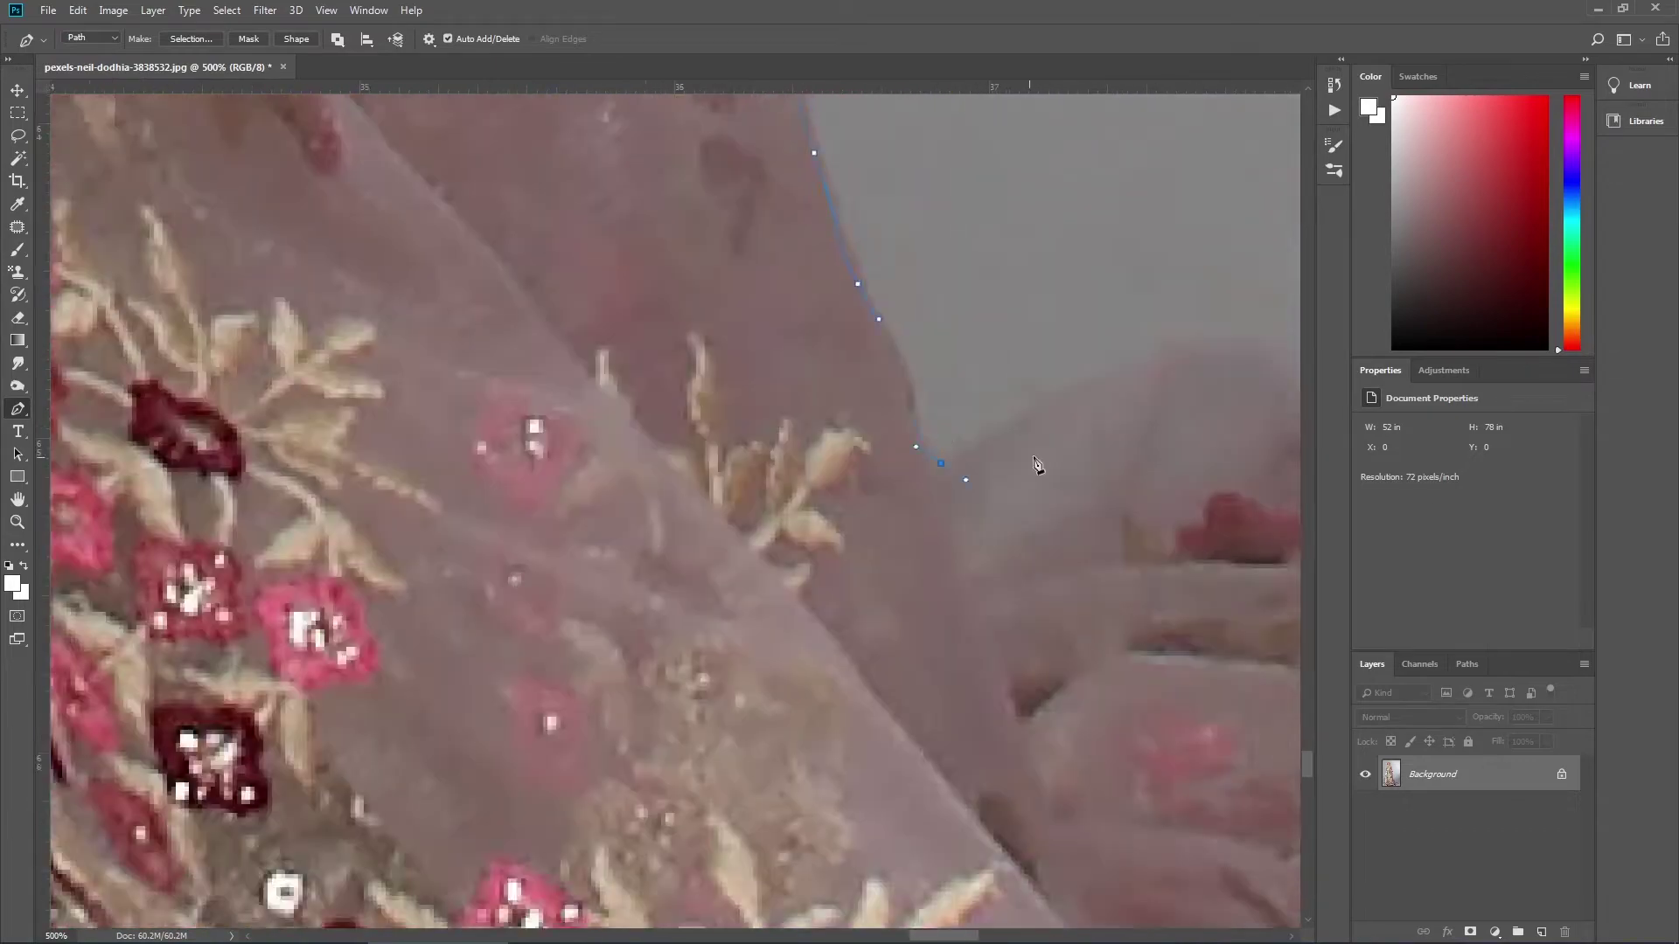
Step: Continue the Pen path around the trailing end of the dress and along its sequined lower edge
key("ctrl+minus")
key("ctrl+minus")
left_click_drag(857, 397, 870, 401)
left_click(945, 423)
left_click_drag(1141, 373, 535, 433)
left_click_drag(1068, 407, 780, 229)
scroll(746, 243, "down", 10)
scroll(746, 243, "right", 4)
left_click_drag(870, 477, 838, 490)
left_click_drag(632, 603, 645, 524)
left_click_drag(524, 594, 1259, 289)
left_click_drag(778, 520, 752, 530)
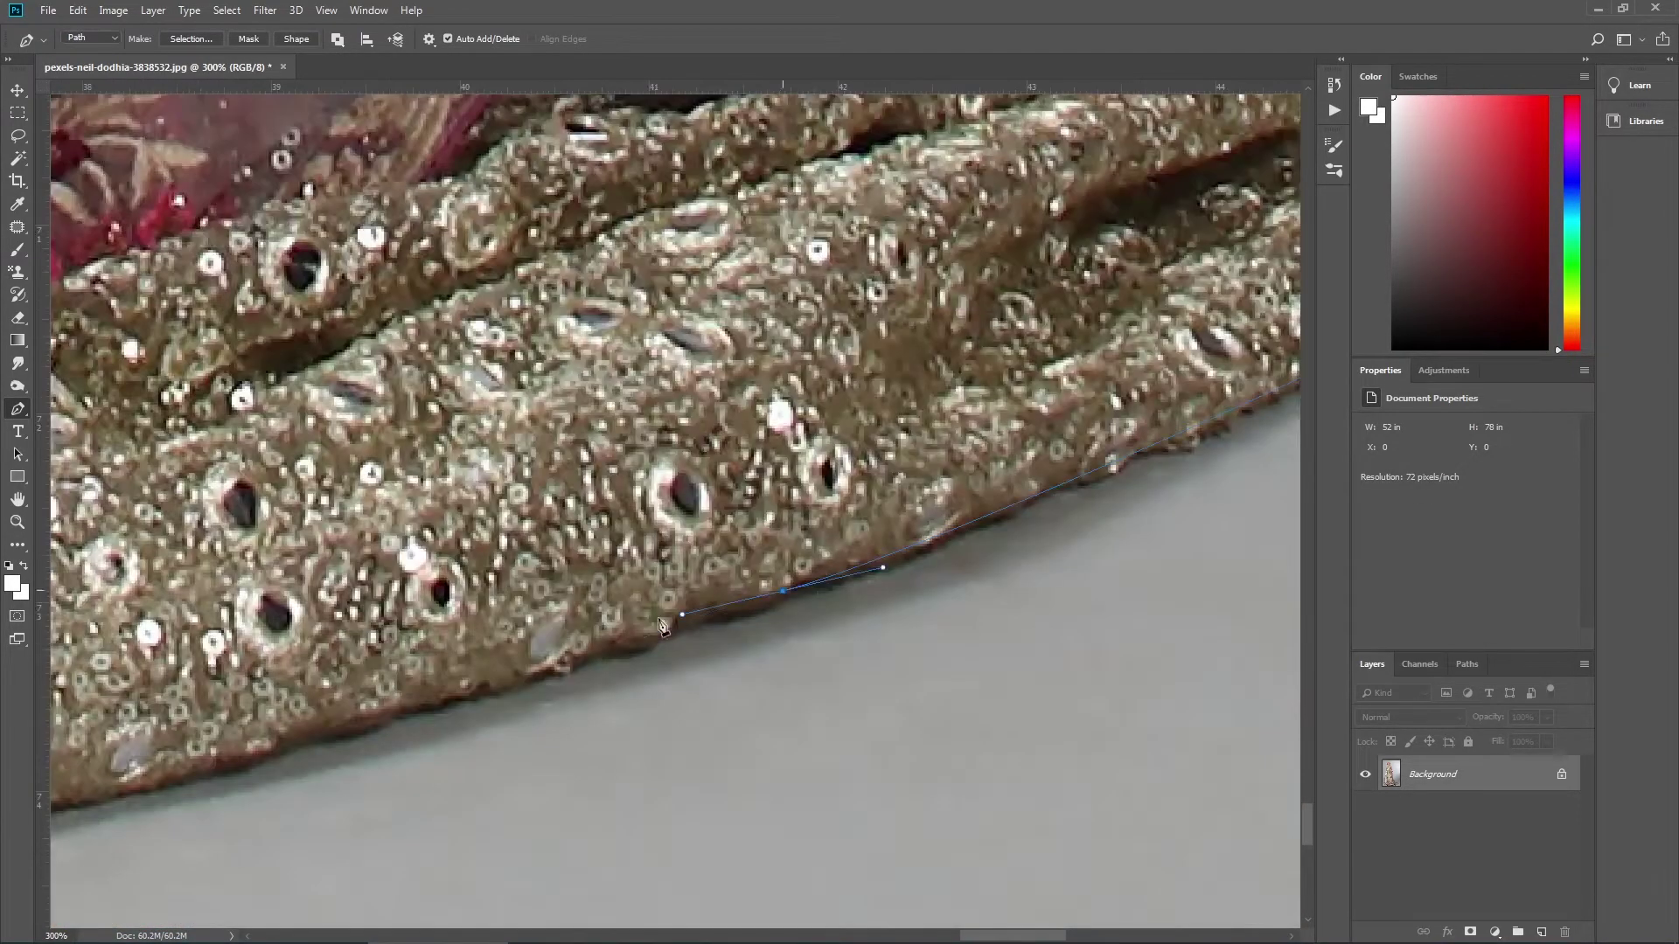
Step: Trace the remaining embroidered hem and close the Pen path around the whole woman
left_click_drag(761, 592, 1066, 435)
left_click_drag(771, 538, 671, 539)
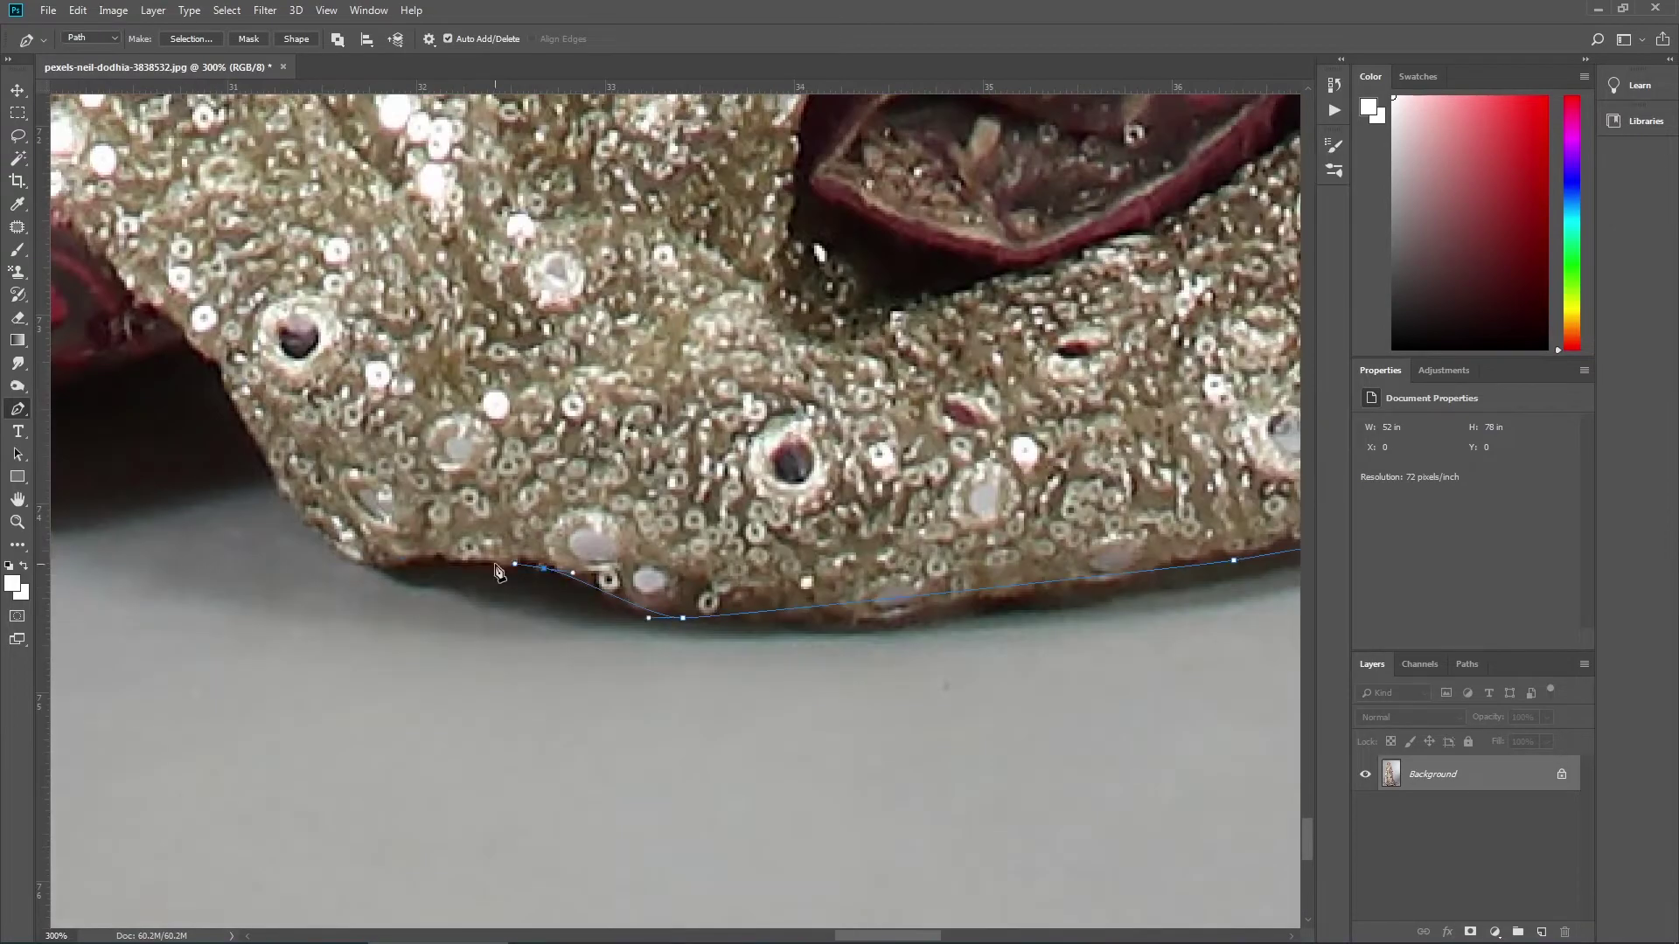
scroll(678, 562, "left", 5)
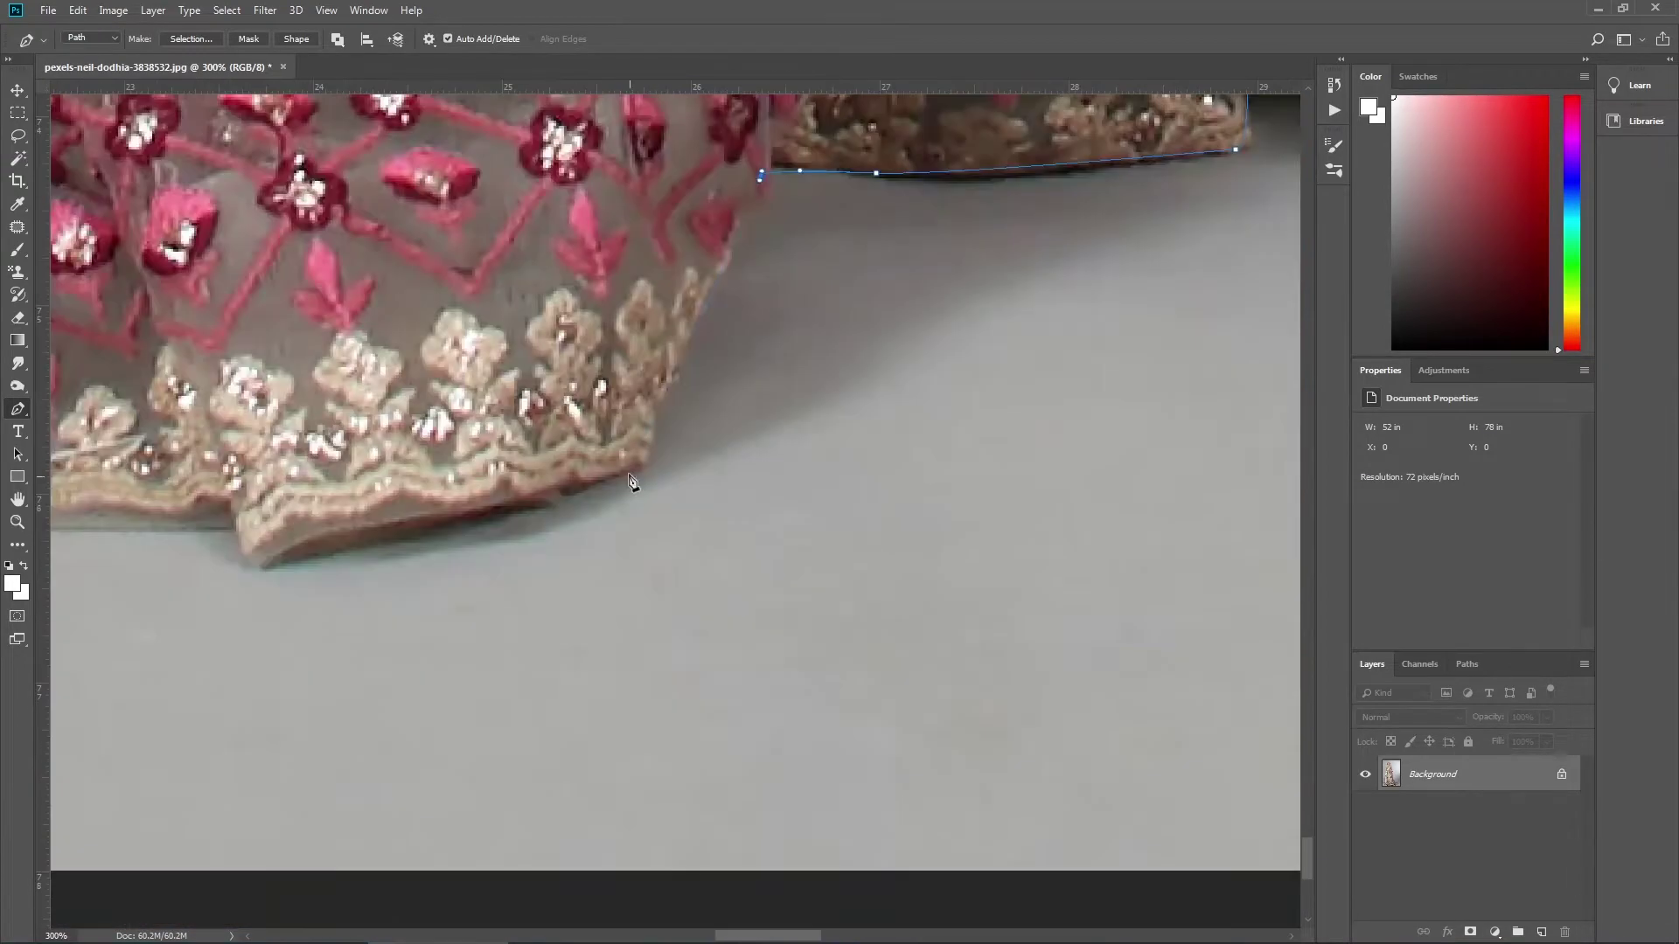
scroll(626, 476, "up", 3)
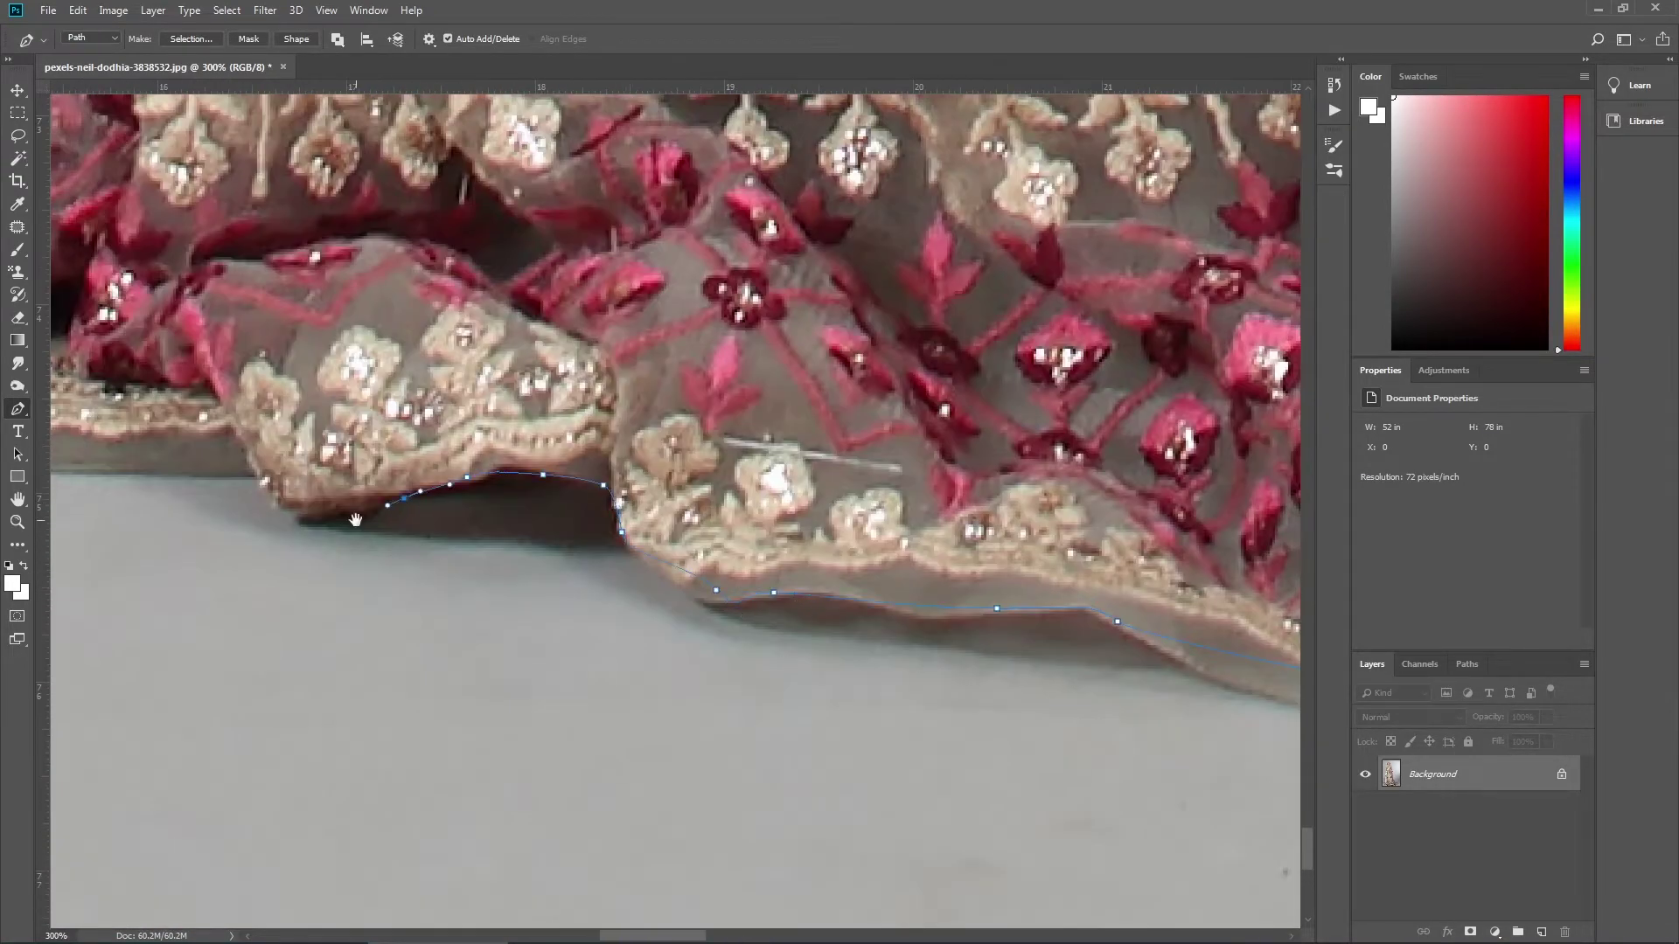
scroll(401, 505, "down", 15)
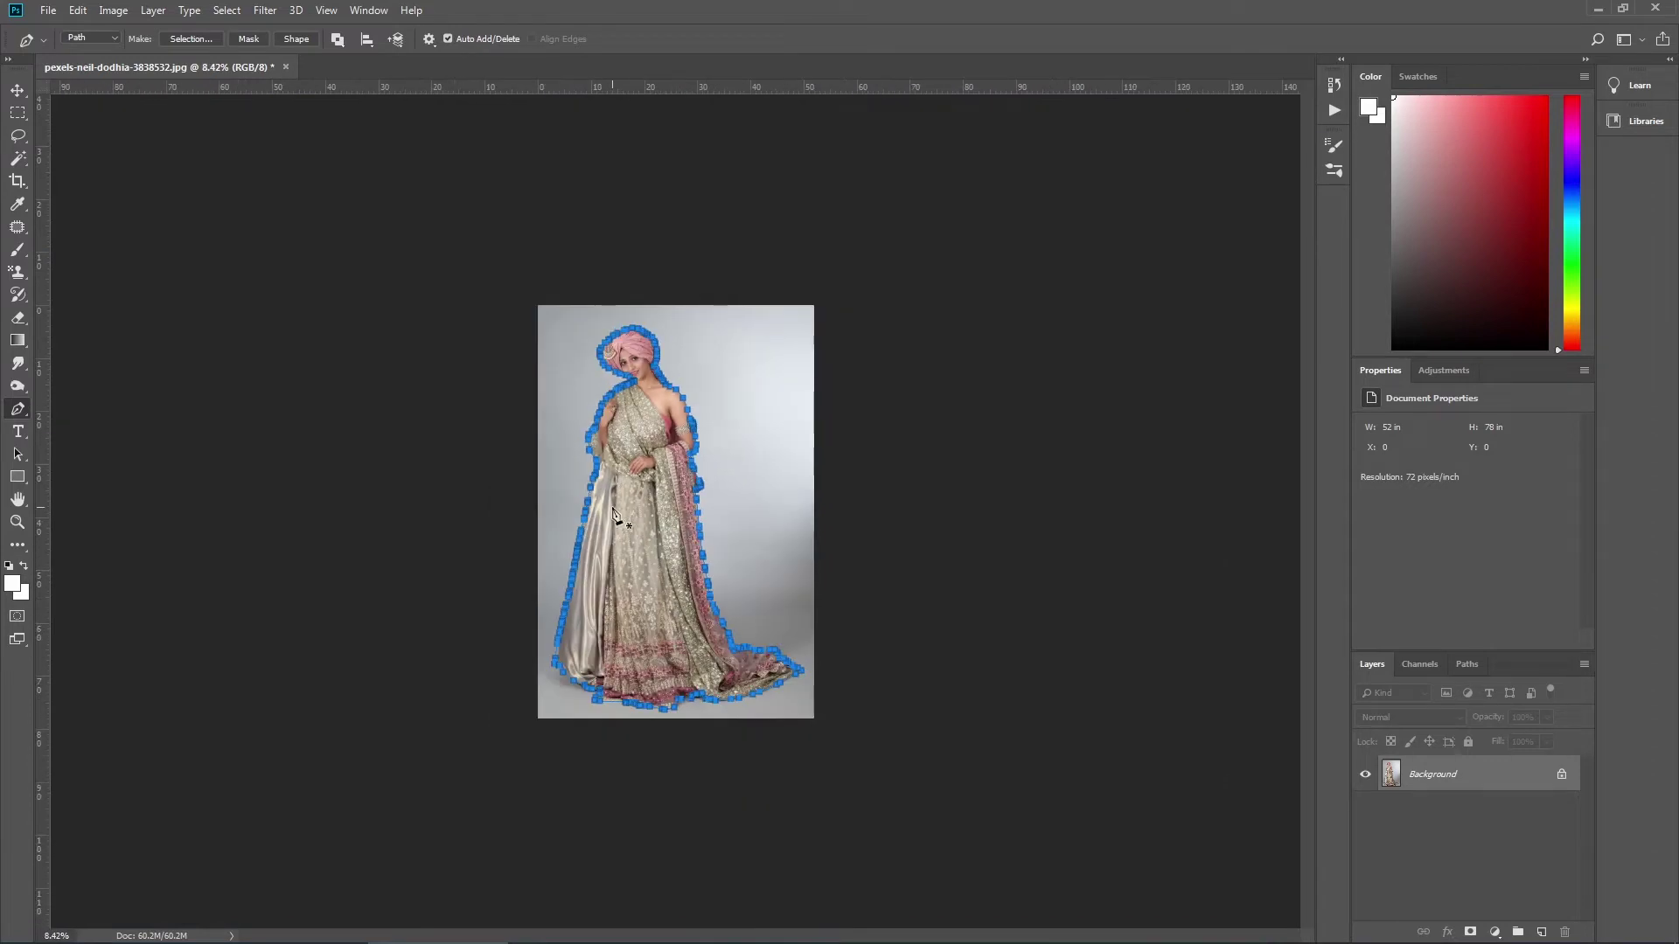
Step: Convert the closed path into a new selection and copy the woman onto her own layer
right_click(613, 513)
left_click(691, 582)
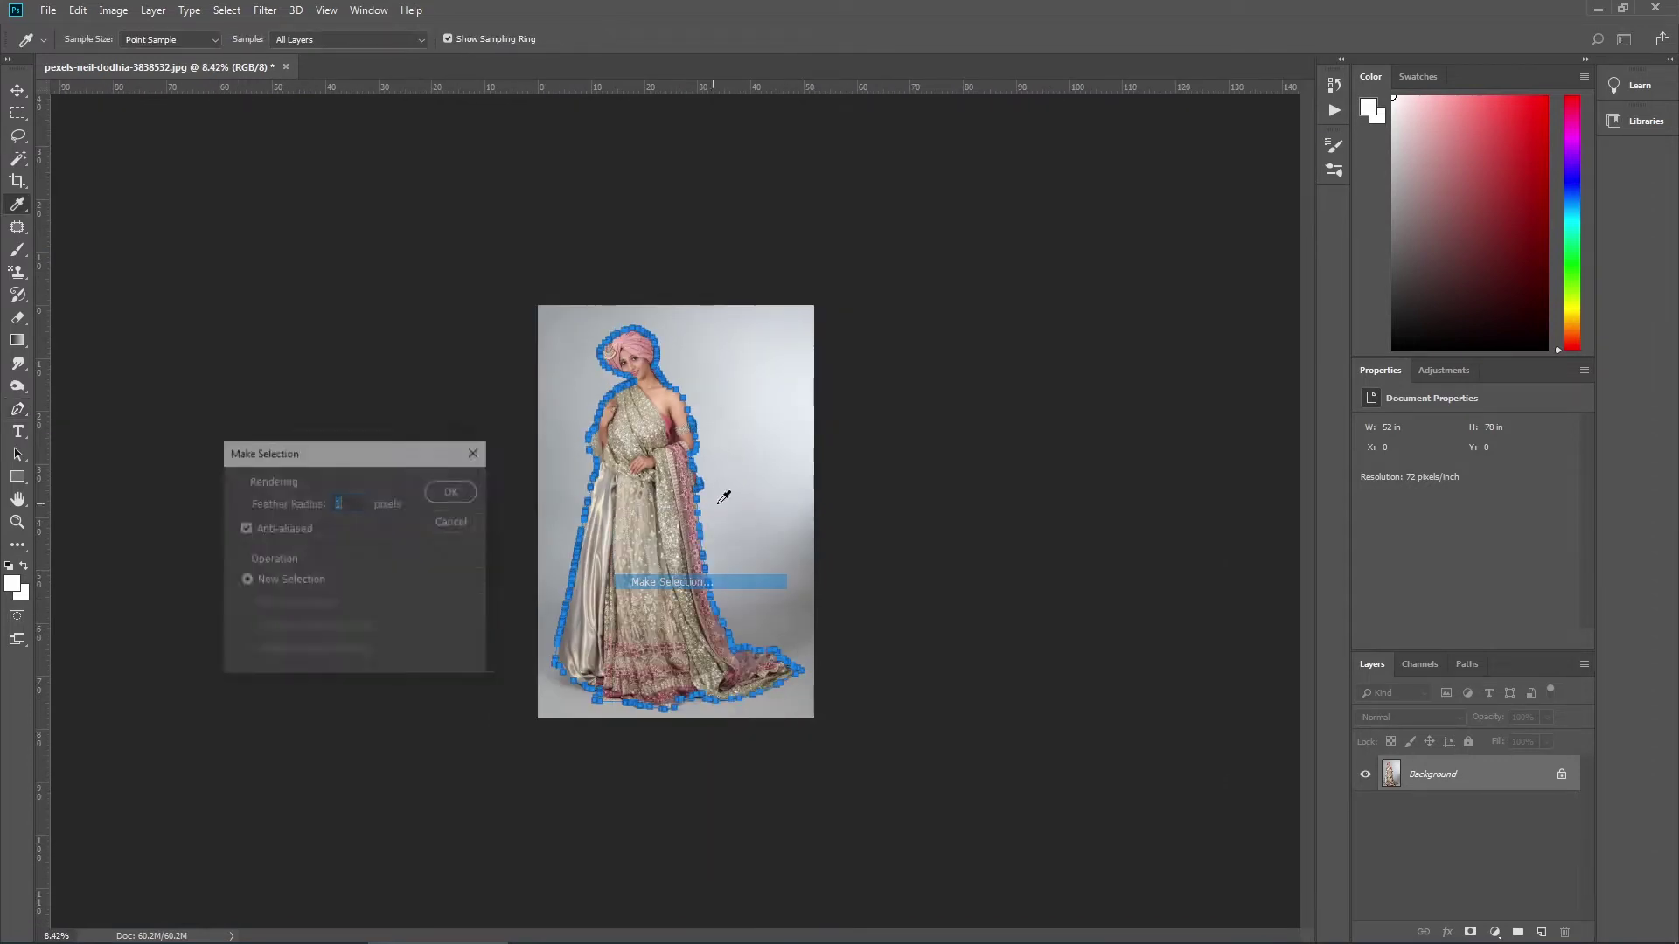
left_click(453, 492)
key("ctrl+j")
Step: Copy a rectangular selection of the beach photo's sky above the sea and paste it into background.psd
left_click_drag(177, 111, 1240, 536)
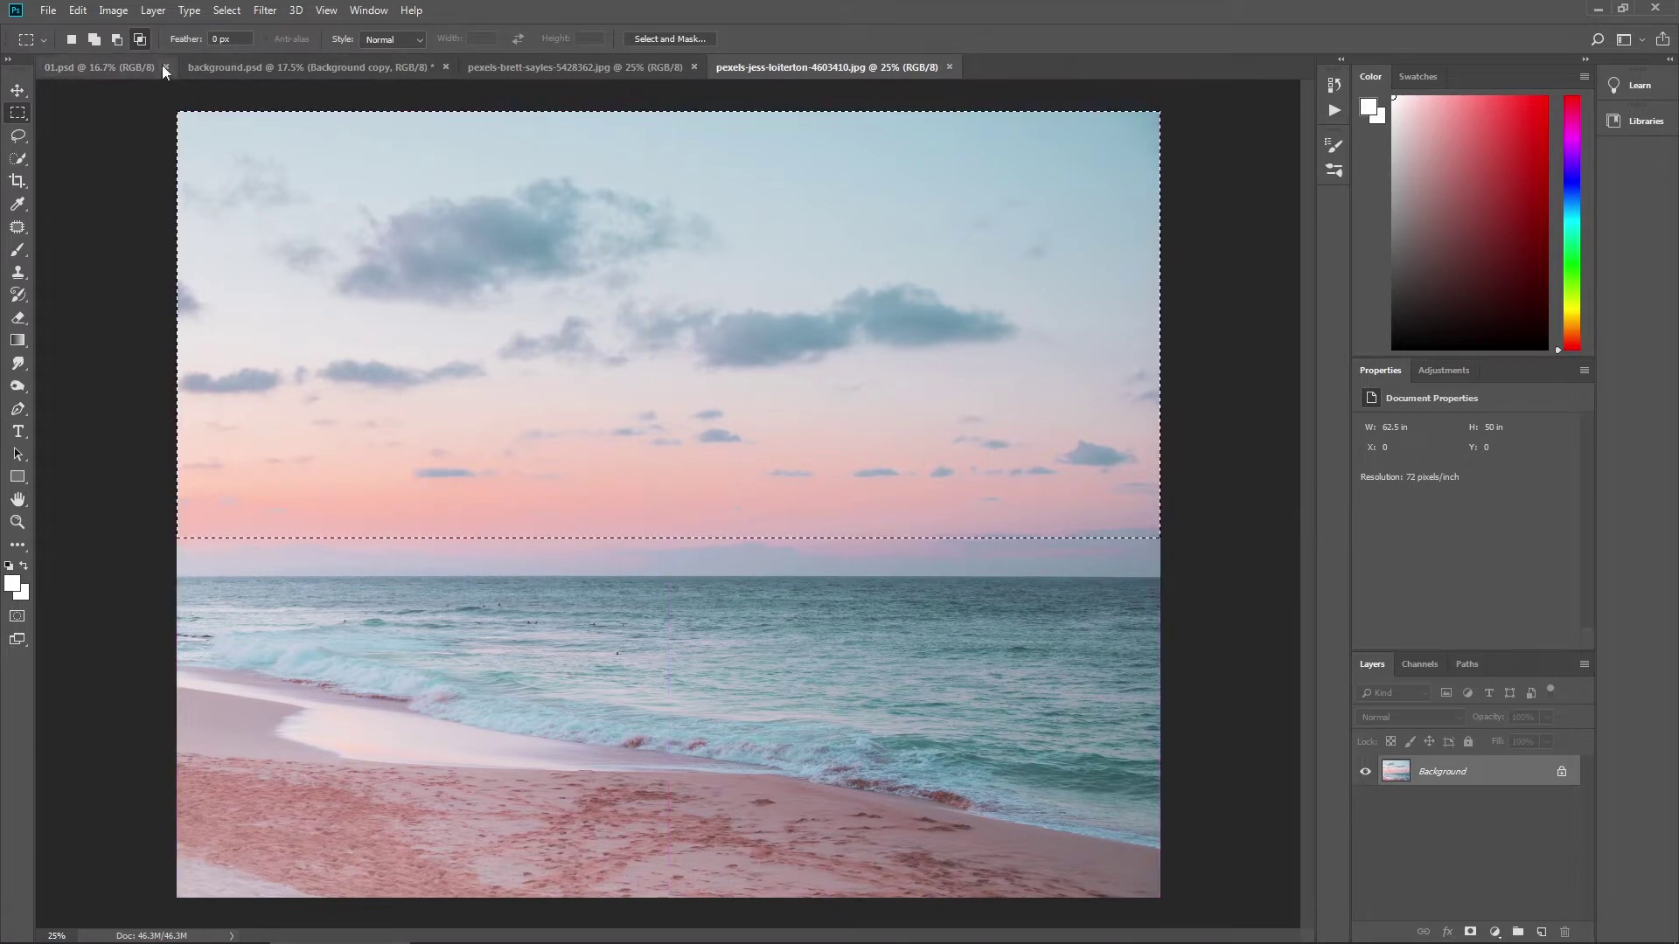
left_click(163, 68)
scroll(656, 612, "down", 3)
left_click(418, 67)
scroll(650, 461, "down", 2)
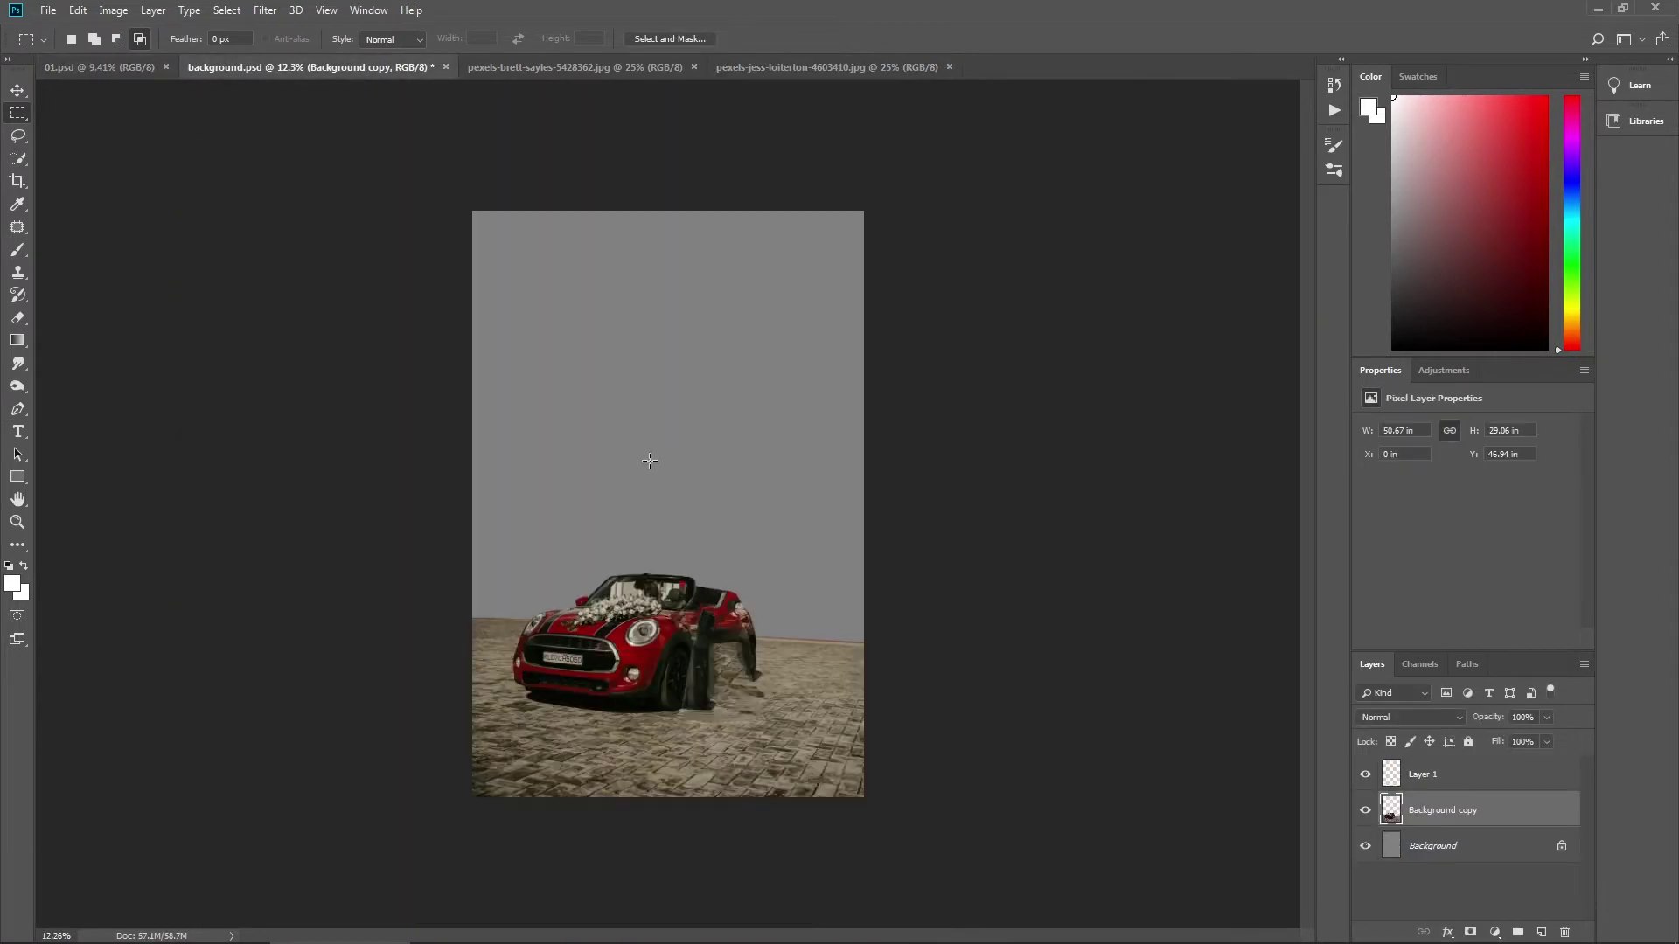
key("ctrl+v")
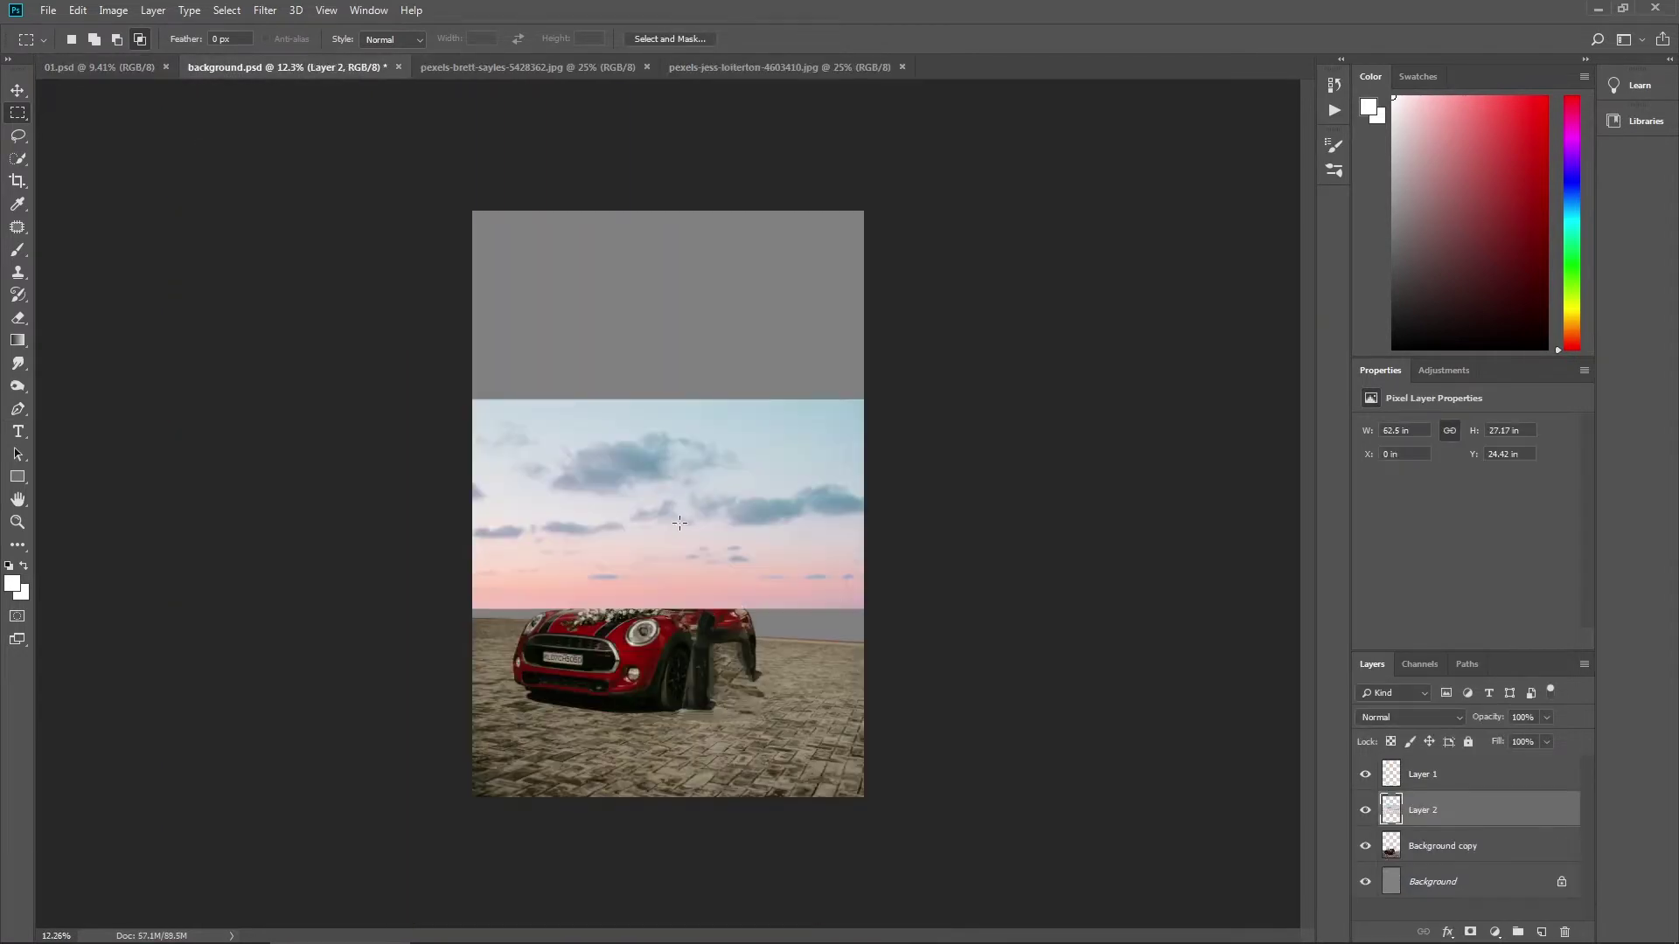
Step: Place the sky layer beneath Background copy and enlarge it to about 125.6 by 57.89 in to cover the grey backdrop
key("ctrl+bracketleft")
key("ctrl+t")
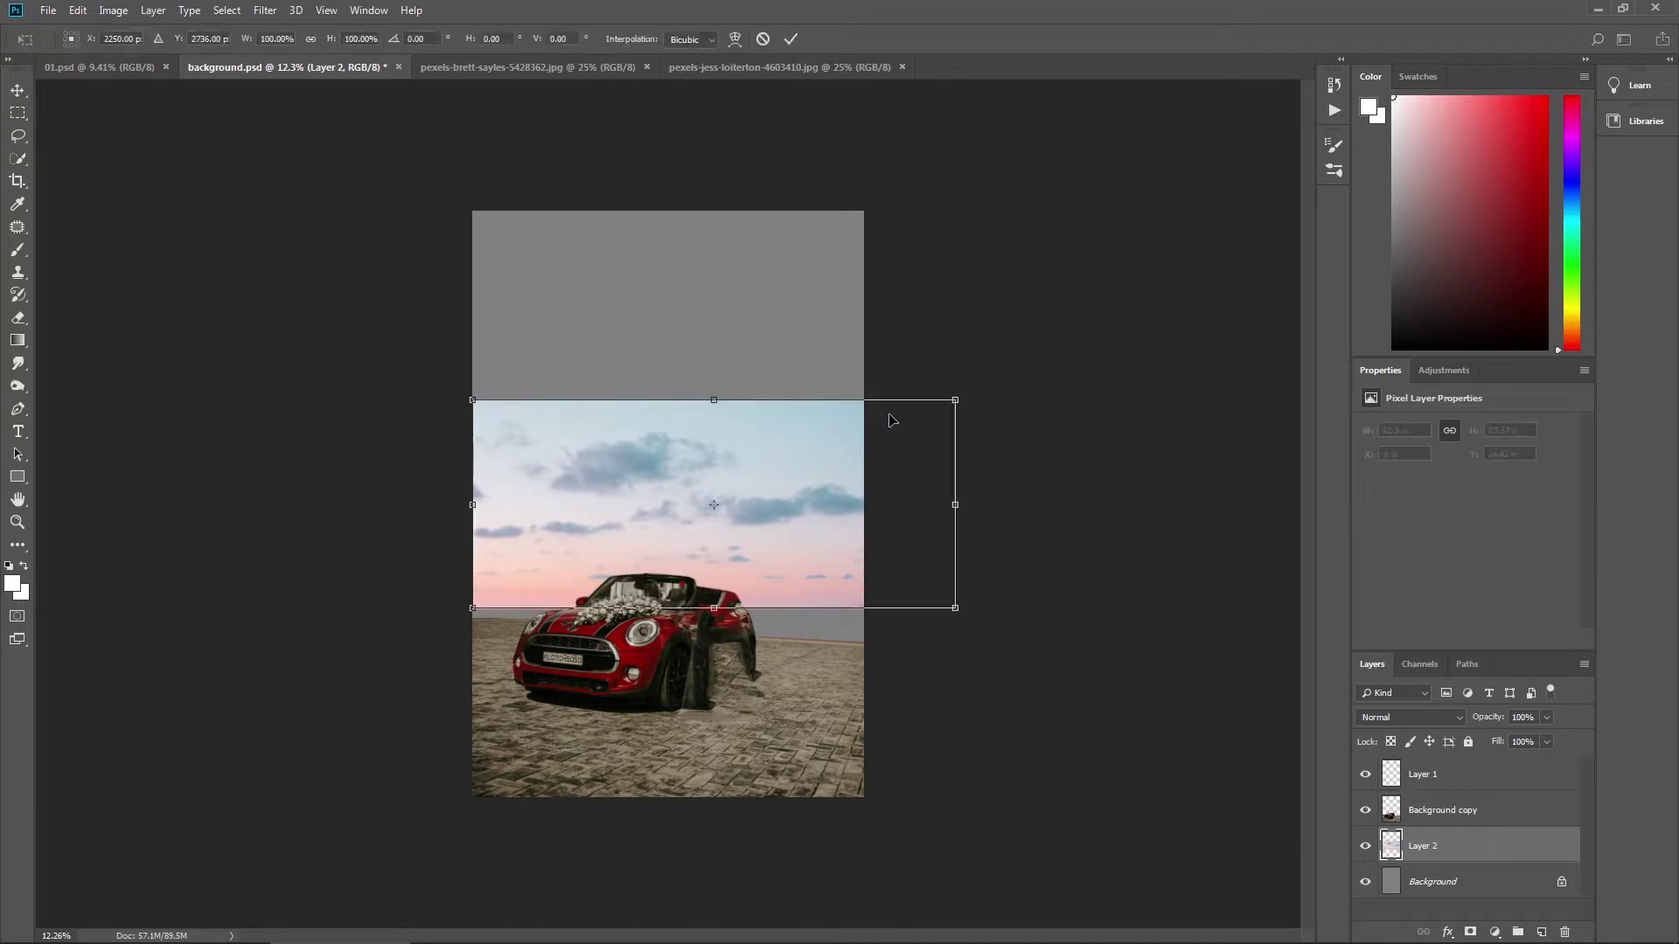
left_click_drag(951, 396, 1199, 281)
left_click_drag(727, 654, 773, 577)
left_click_drag(755, 296, 762, 252)
left_click_drag(768, 178, 767, 169)
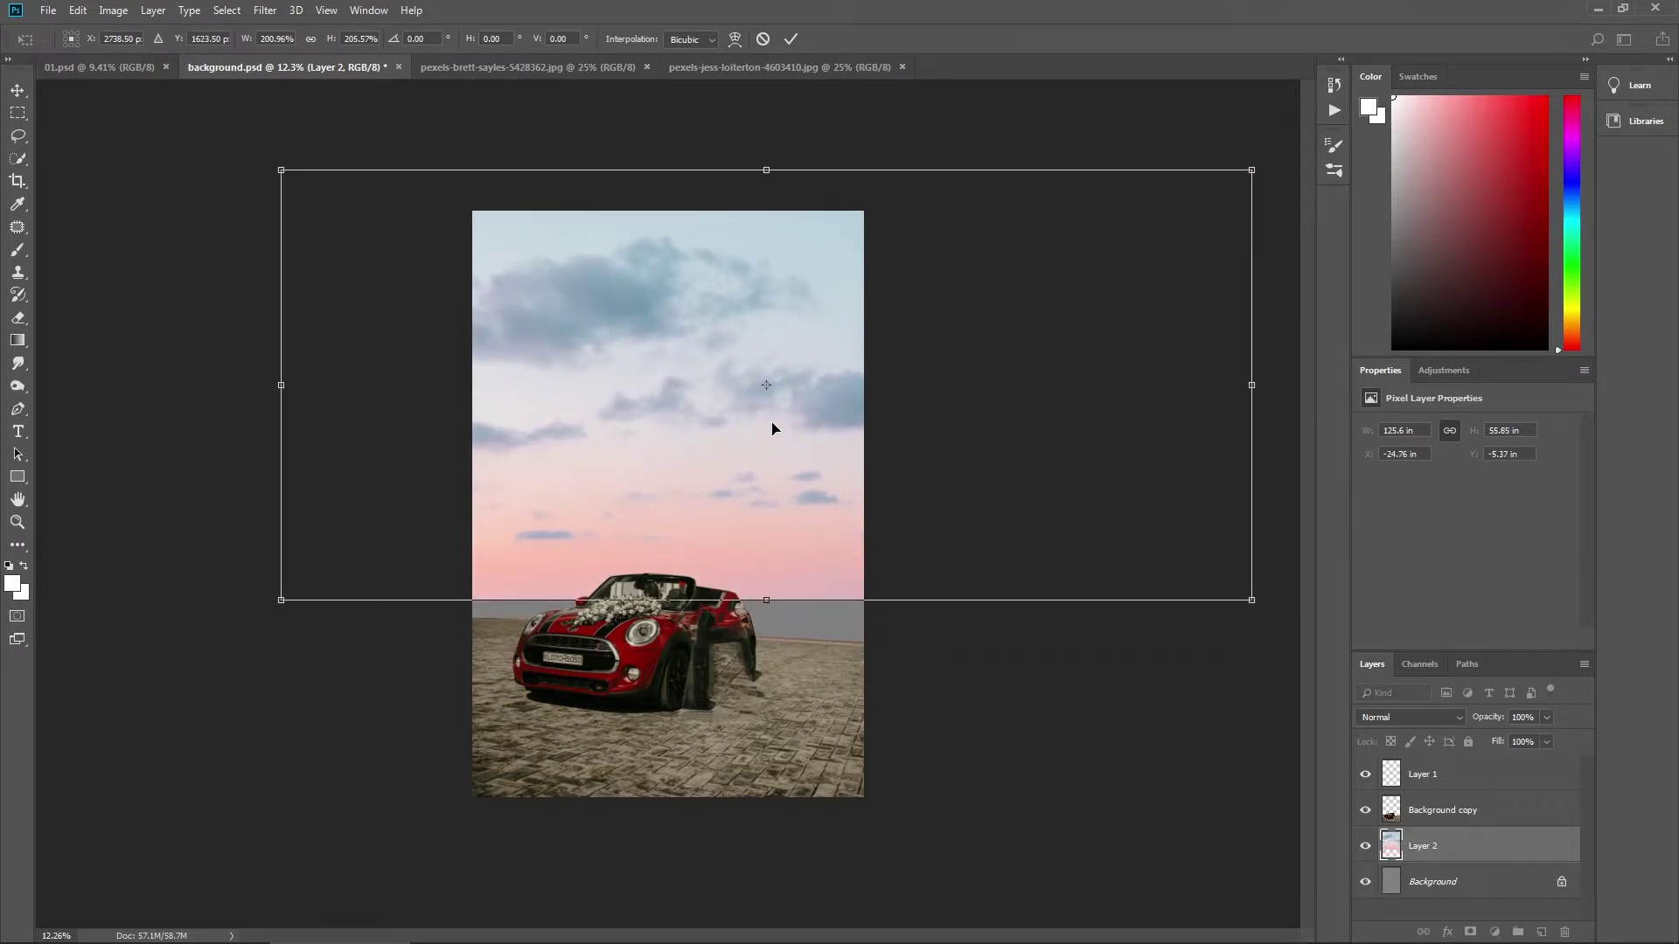
left_click_drag(770, 602, 773, 617)
key("Return")
Step: Move the sky layer down to about Y -0.64 in so it meets the pavement along the horizon
scroll(794, 688, "up", 3)
left_click_drag(797, 688, 796, 669)
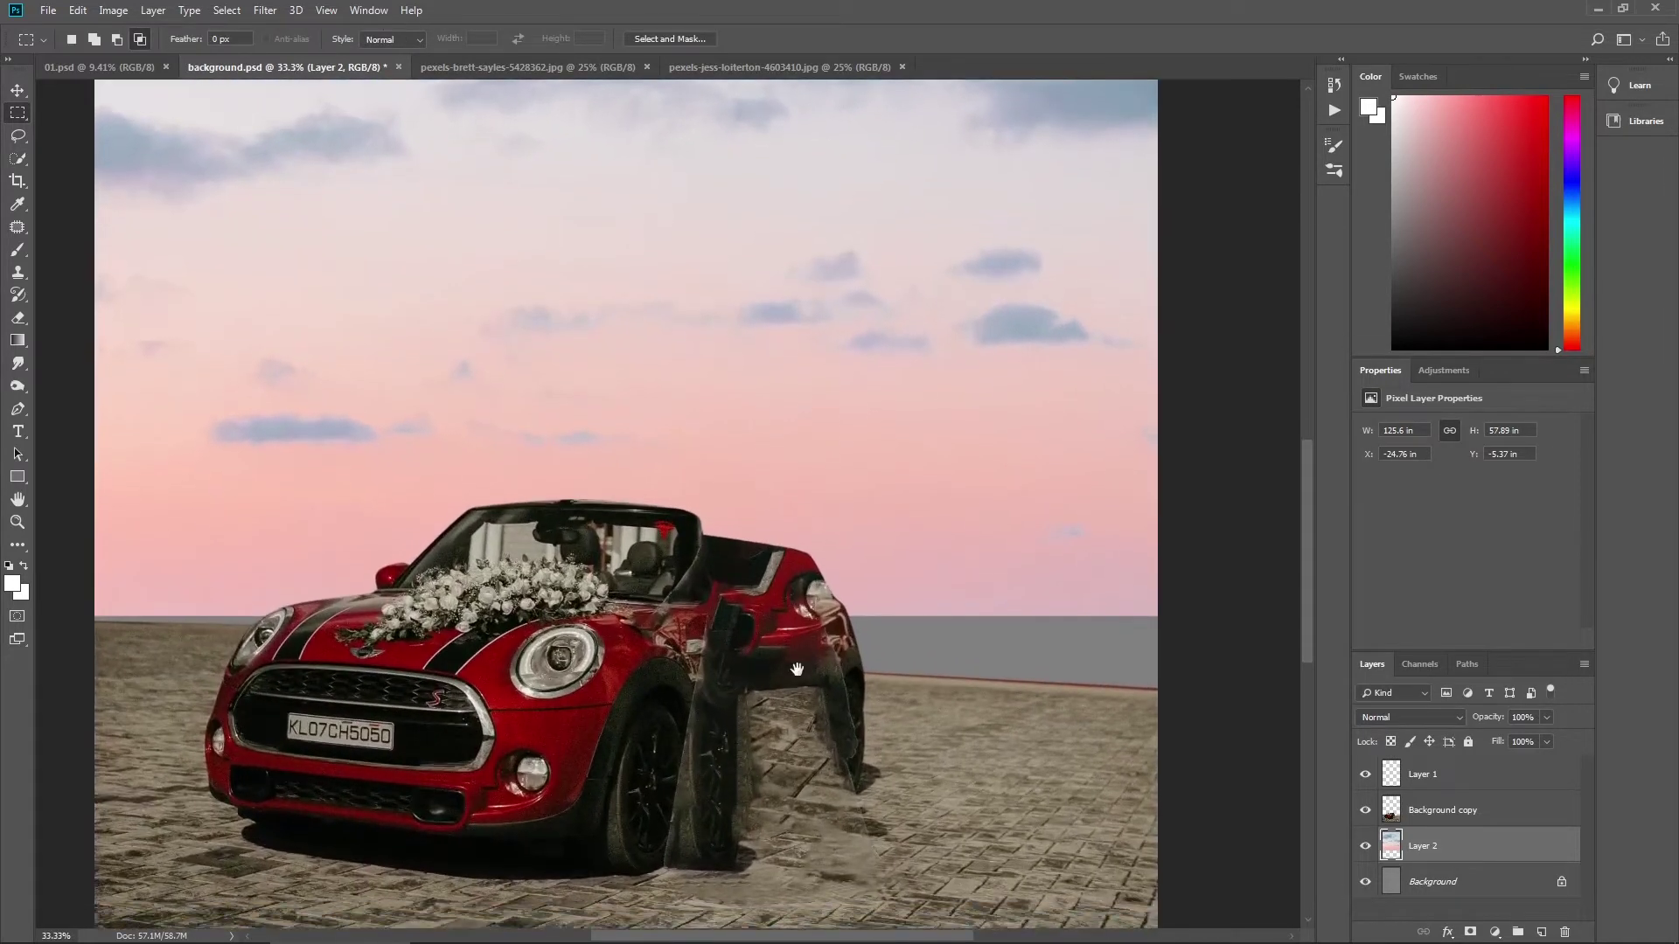
scroll(797, 671, "down", 3)
key("ctrl+t")
left_click_drag(927, 350, 937, 402)
scroll(909, 403, "down", 1)
scroll(912, 406, "down", 1)
key("Return")
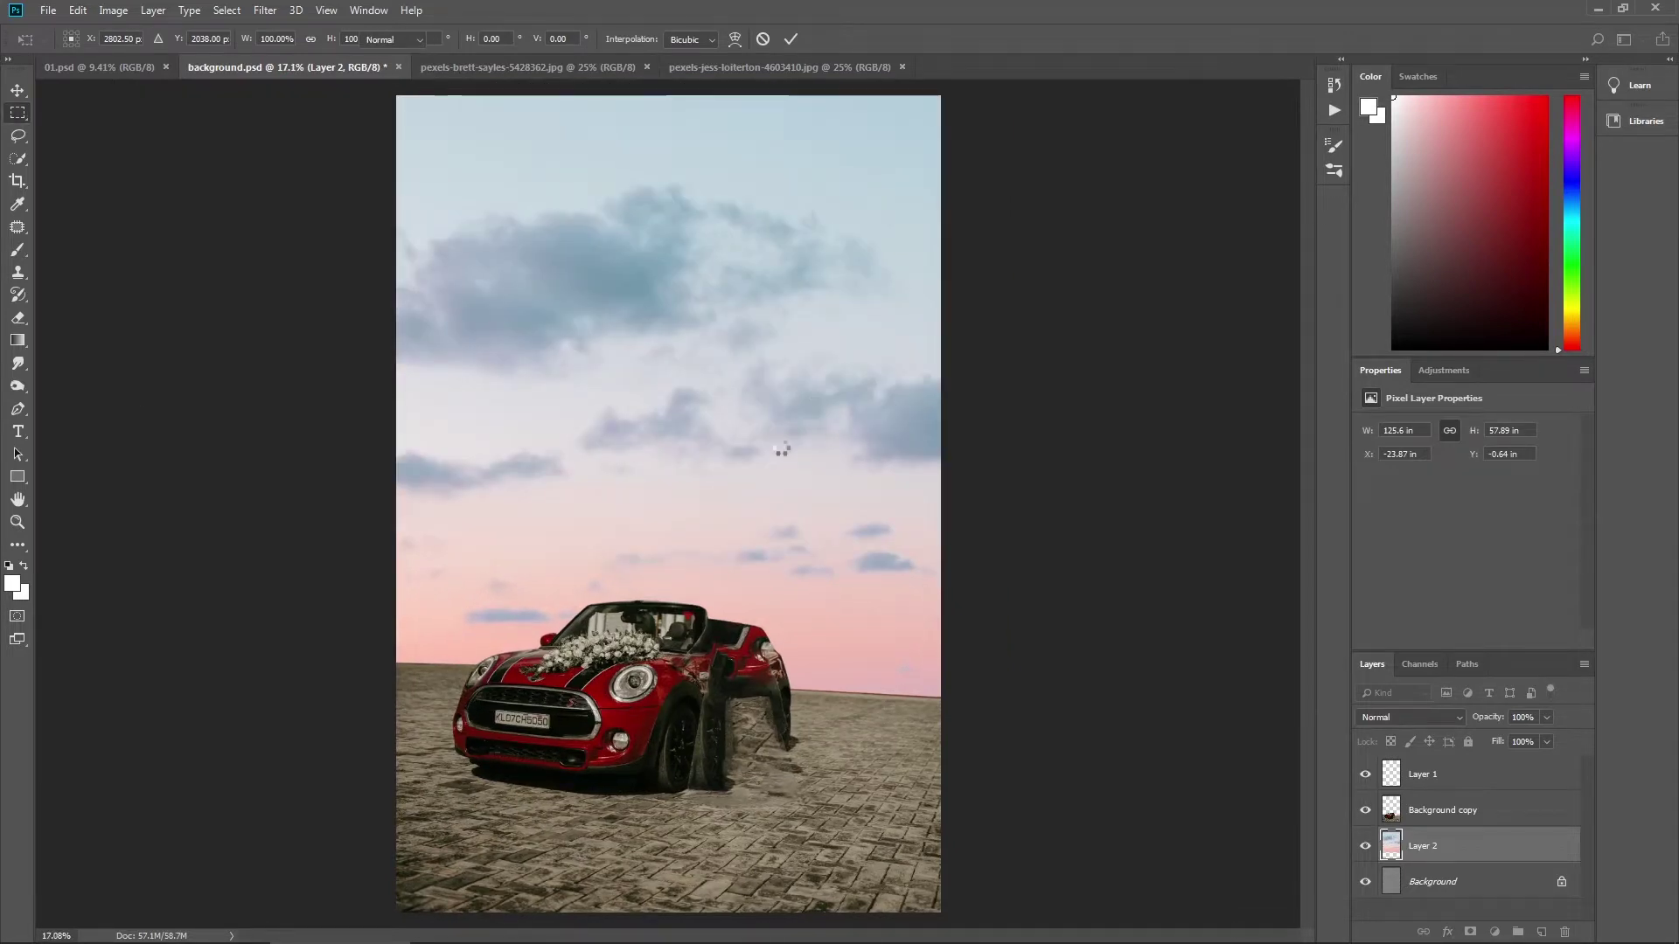
Step: Choose the Brush Tool with the 1200 px grass-shaped FantasyBrushes-Plant preset from the fantasy_plants set
left_click(28, 241)
right_click(23, 251)
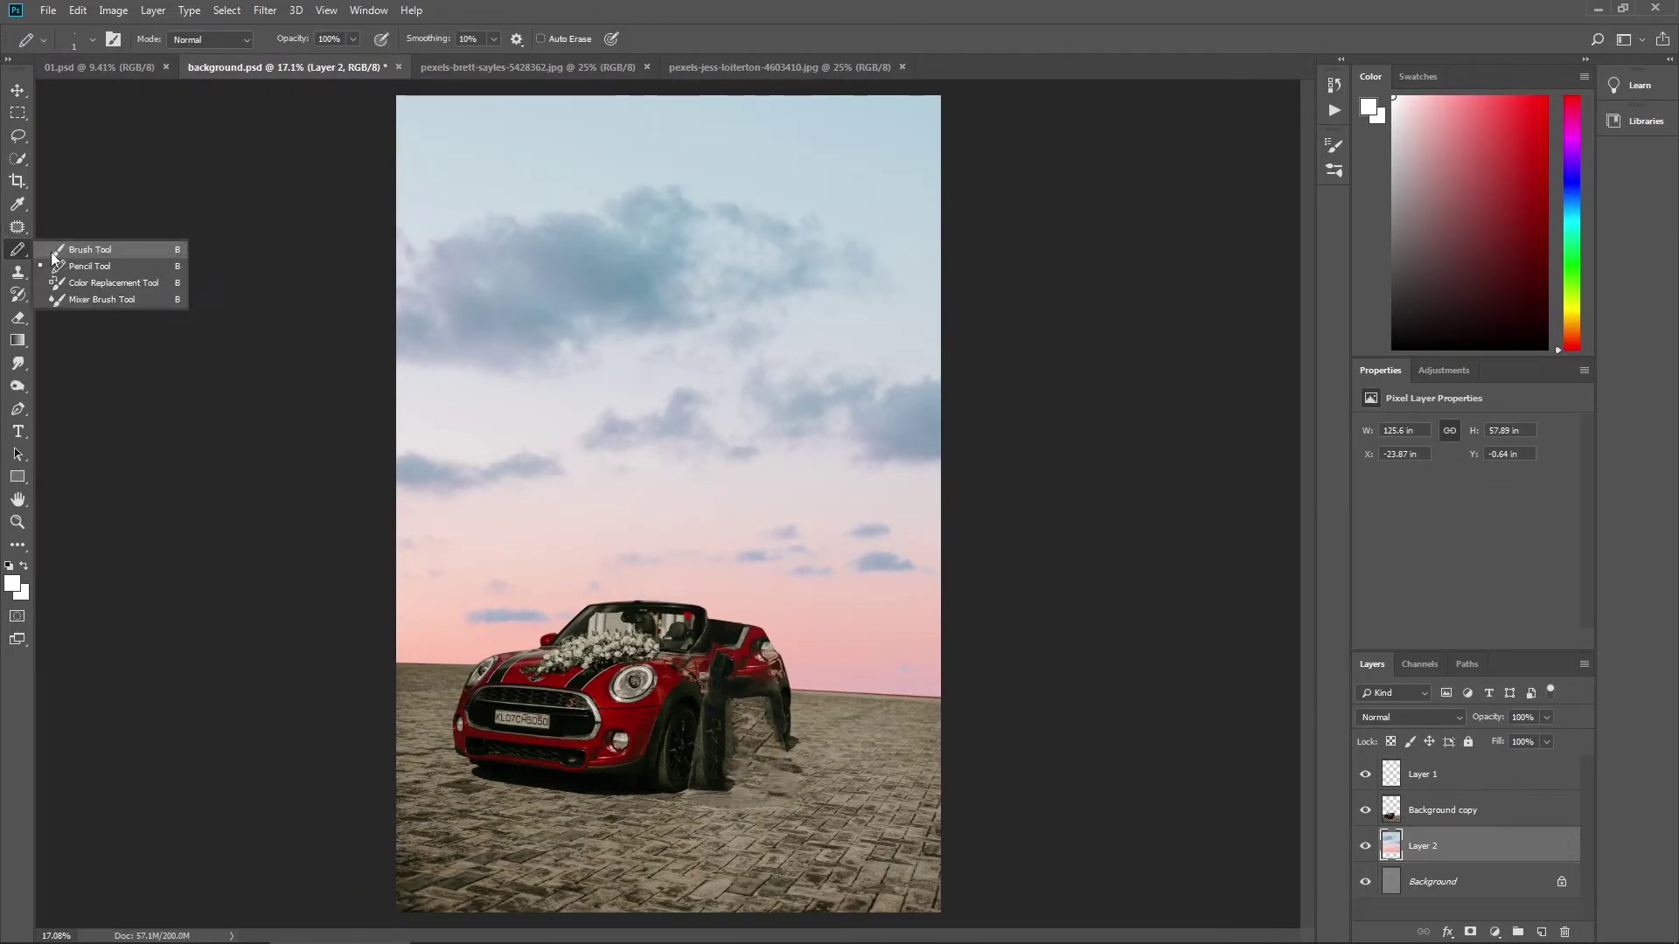
left_click(70, 248)
left_click(93, 39)
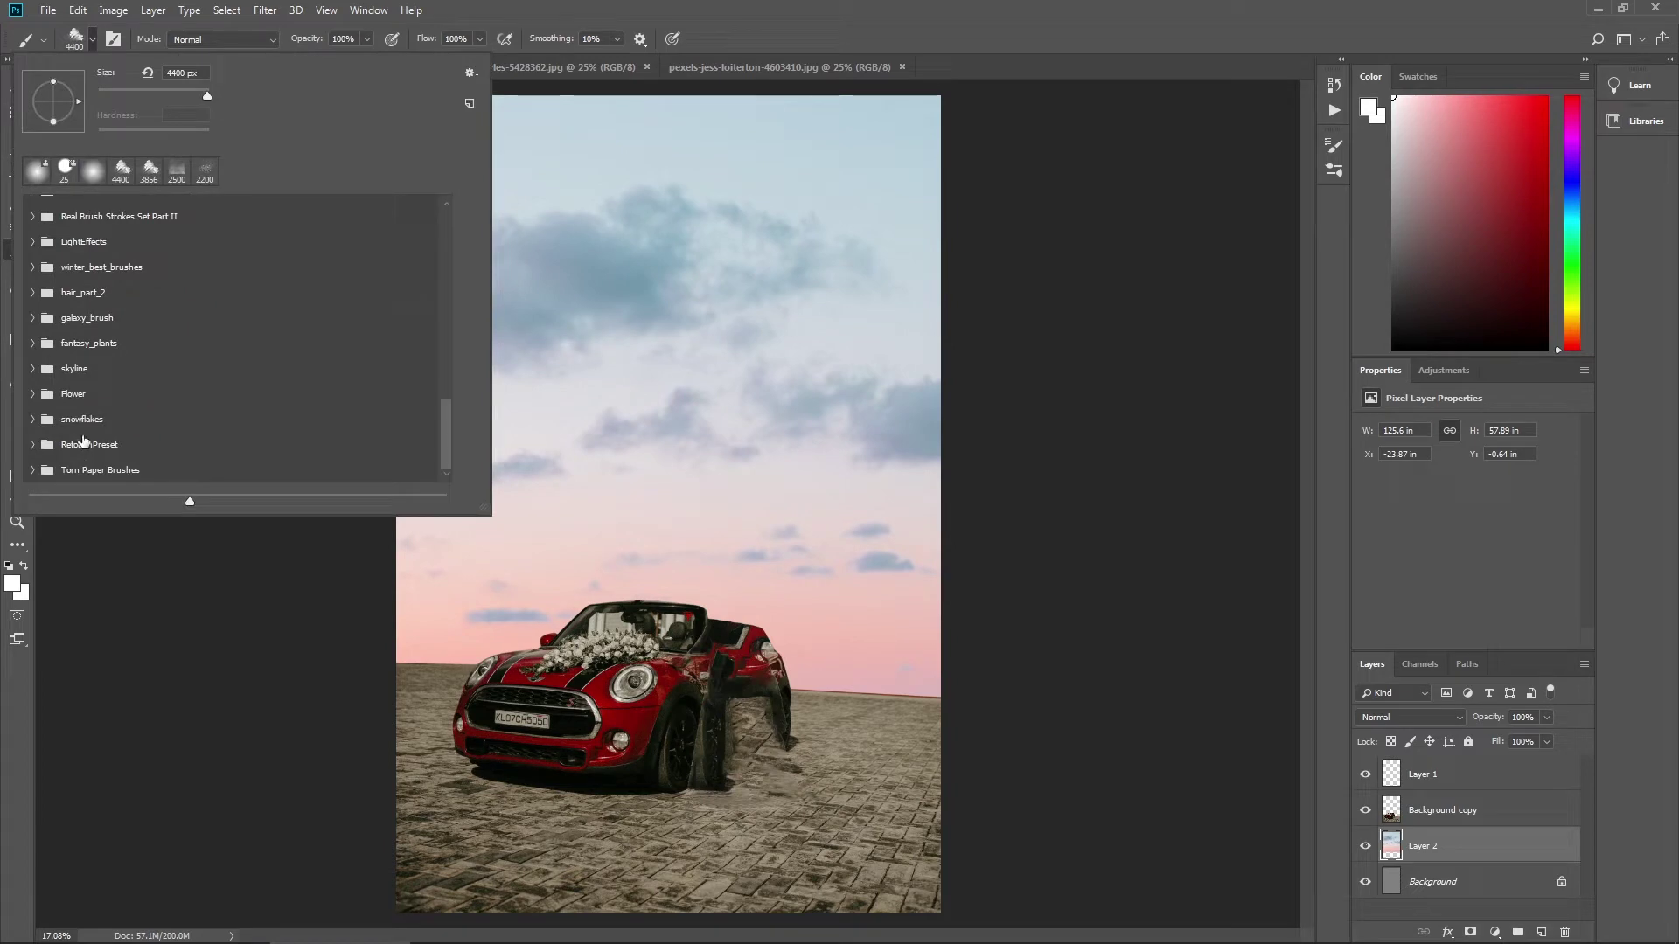
left_click(33, 344)
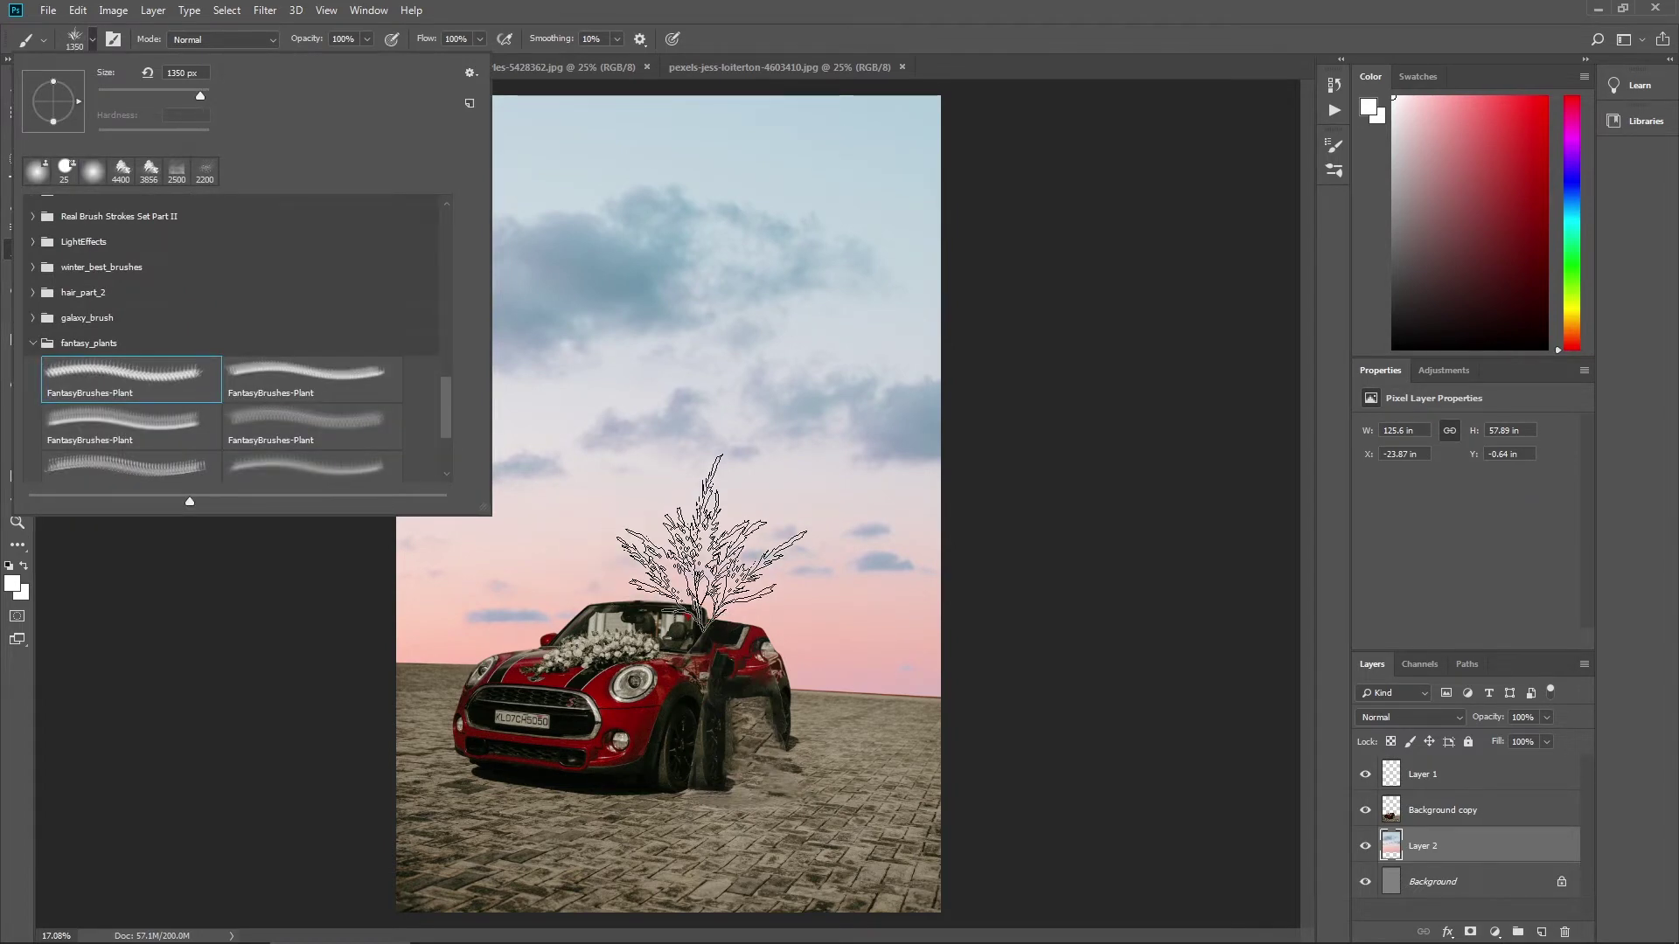
scroll(273, 382, "down", 2)
left_click(273, 382)
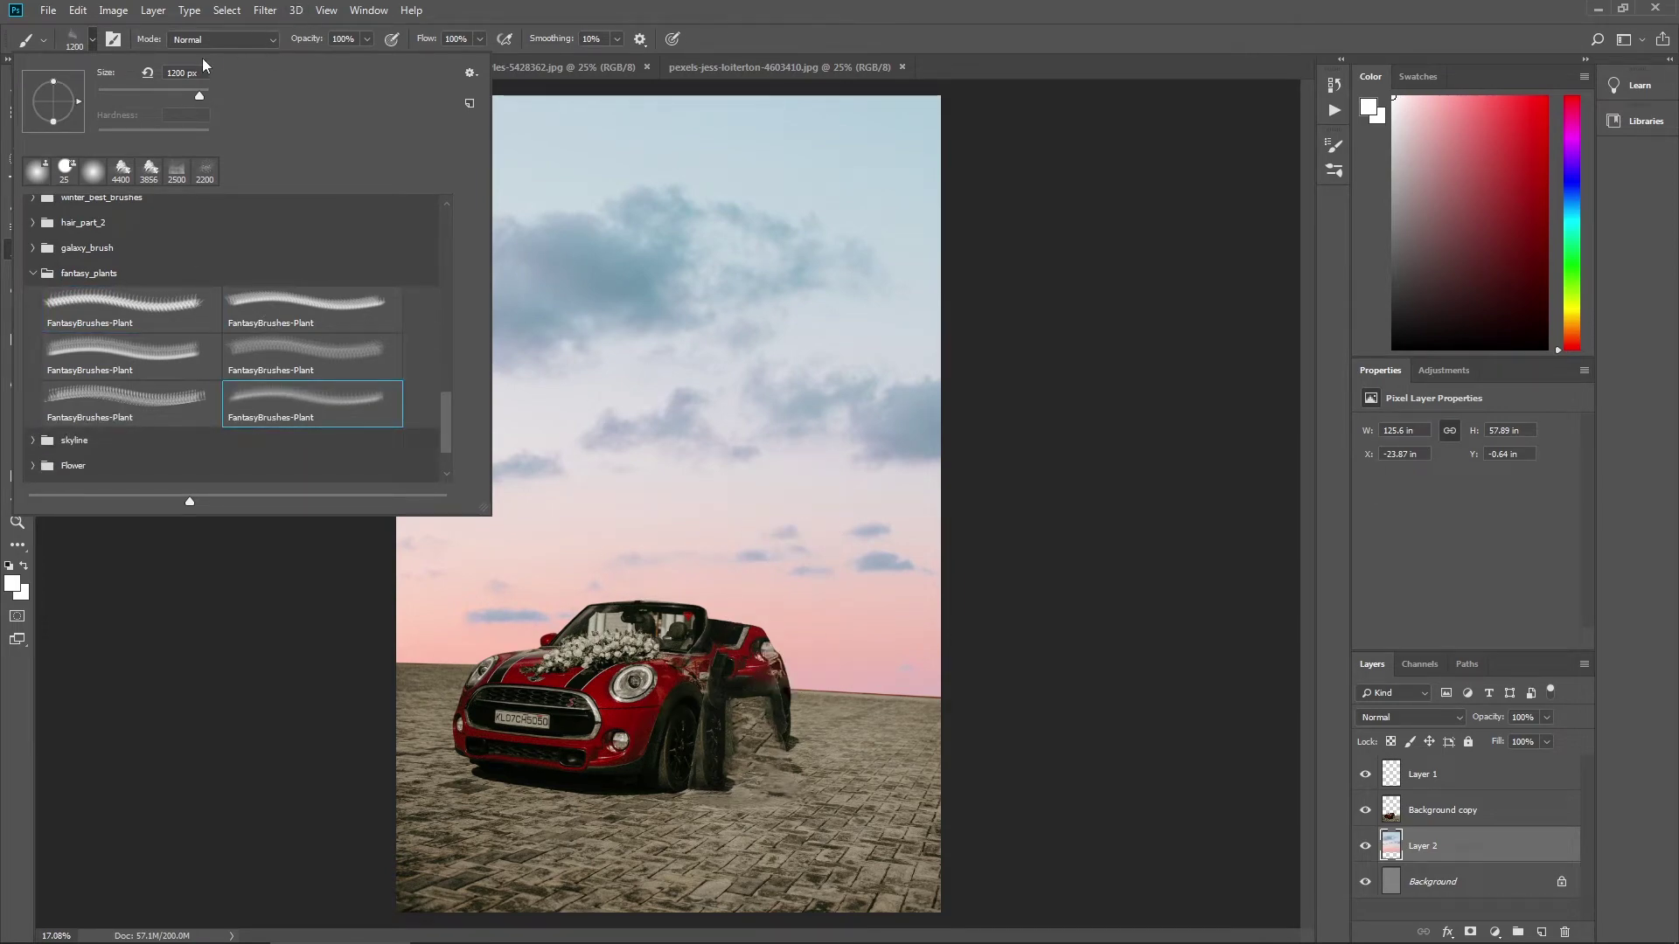
left_click(94, 40)
Step: Create a new layer directly above the sky layer and set the foreground color to a very dark reddish brown
left_click(951, 640, "ctrl")
left_click(951, 639, "ctrl")
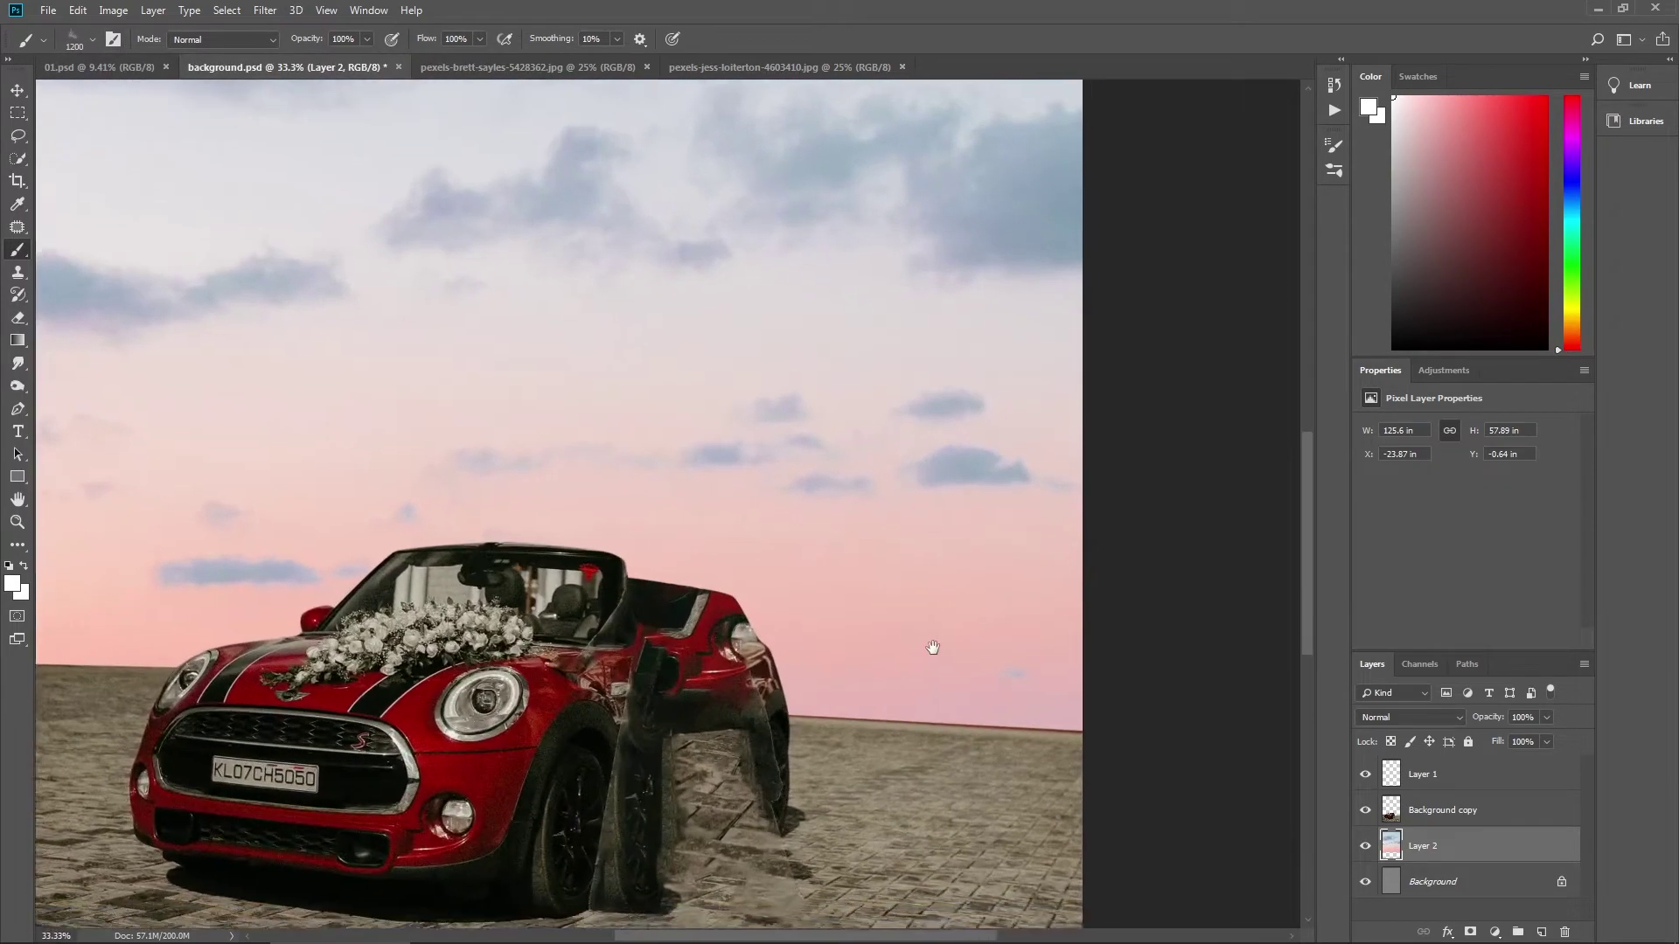
left_click_drag(933, 648, 921, 630)
left_click(1543, 929)
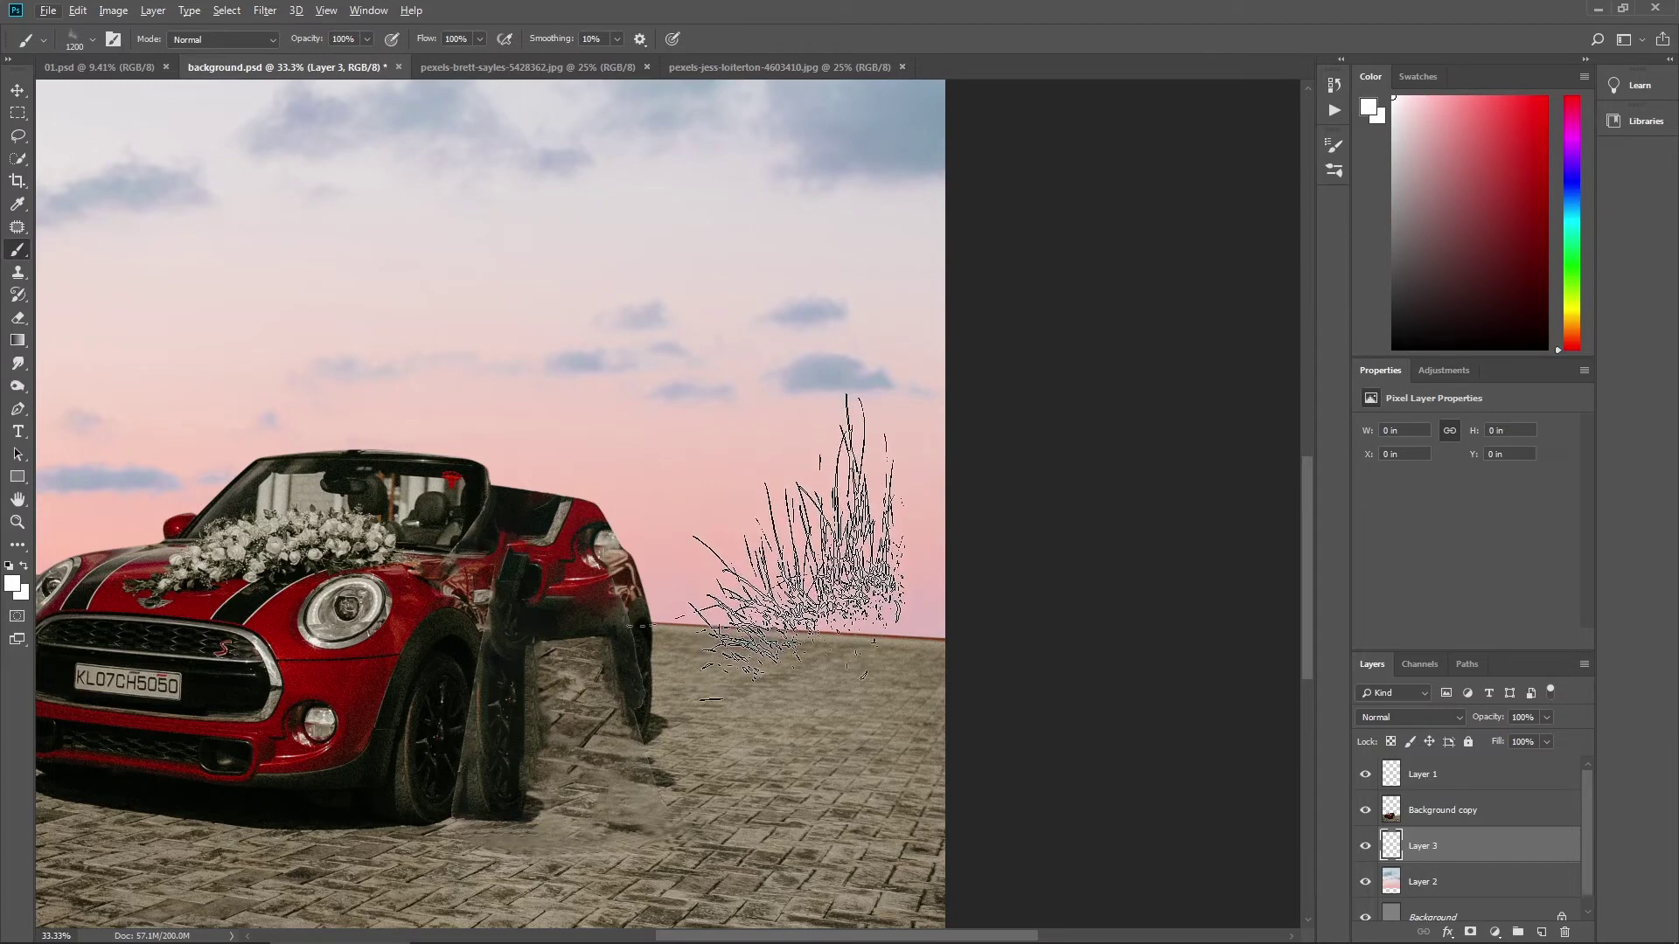
left_click(802, 546, "alt")
left_click(874, 547)
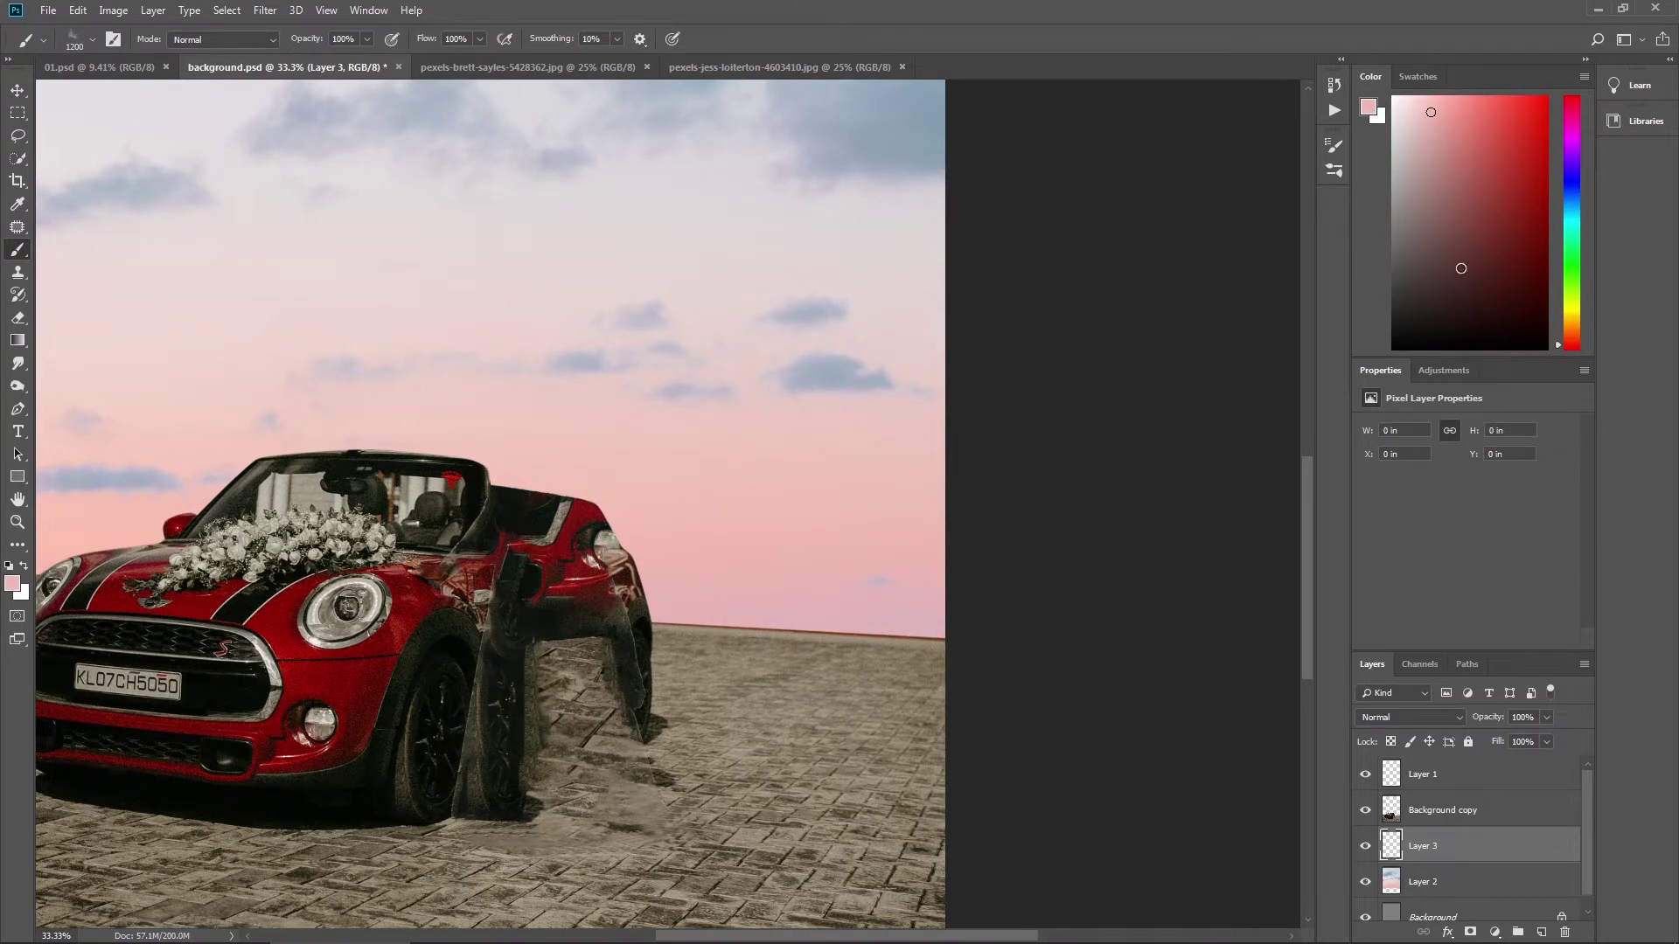
left_click(1428, 309)
Step: Reduce the brush to 400 px and stamp a grass tuft on the horizon at the image's right edge
key("bracketleft")
key("bracketleft")
key("bracketleft")
key("bracketleft")
key("bracketleft")
key("bracketleft")
key("bracketleft")
key("bracketleft")
key("bracketleft")
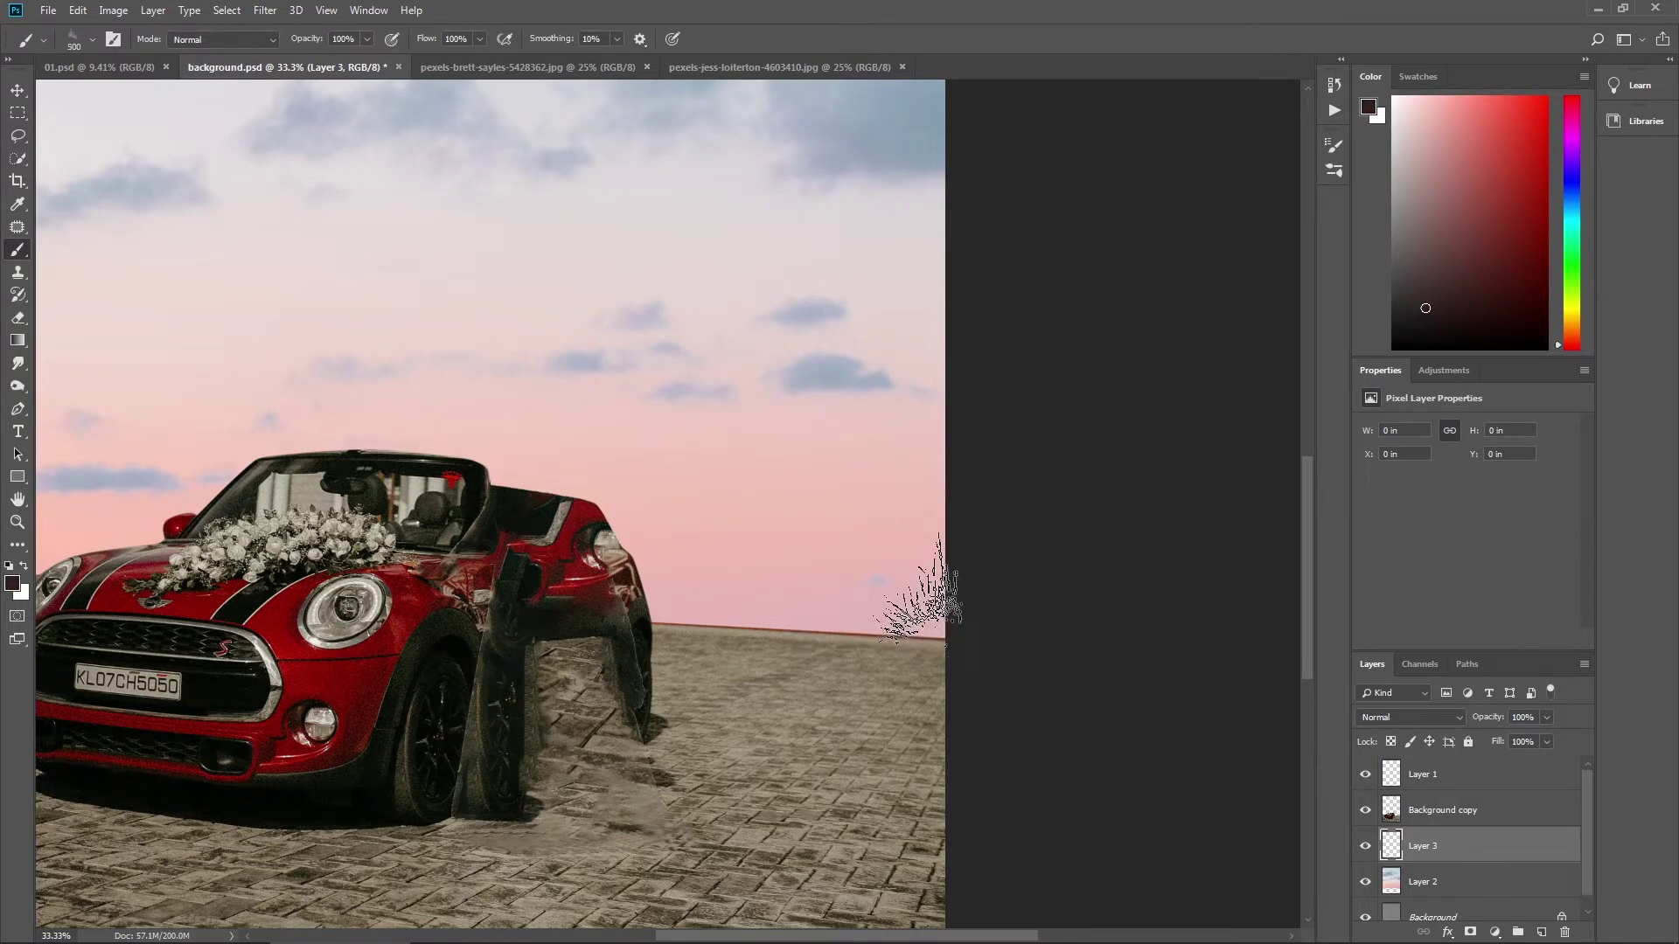
scroll(944, 608, "up", 3)
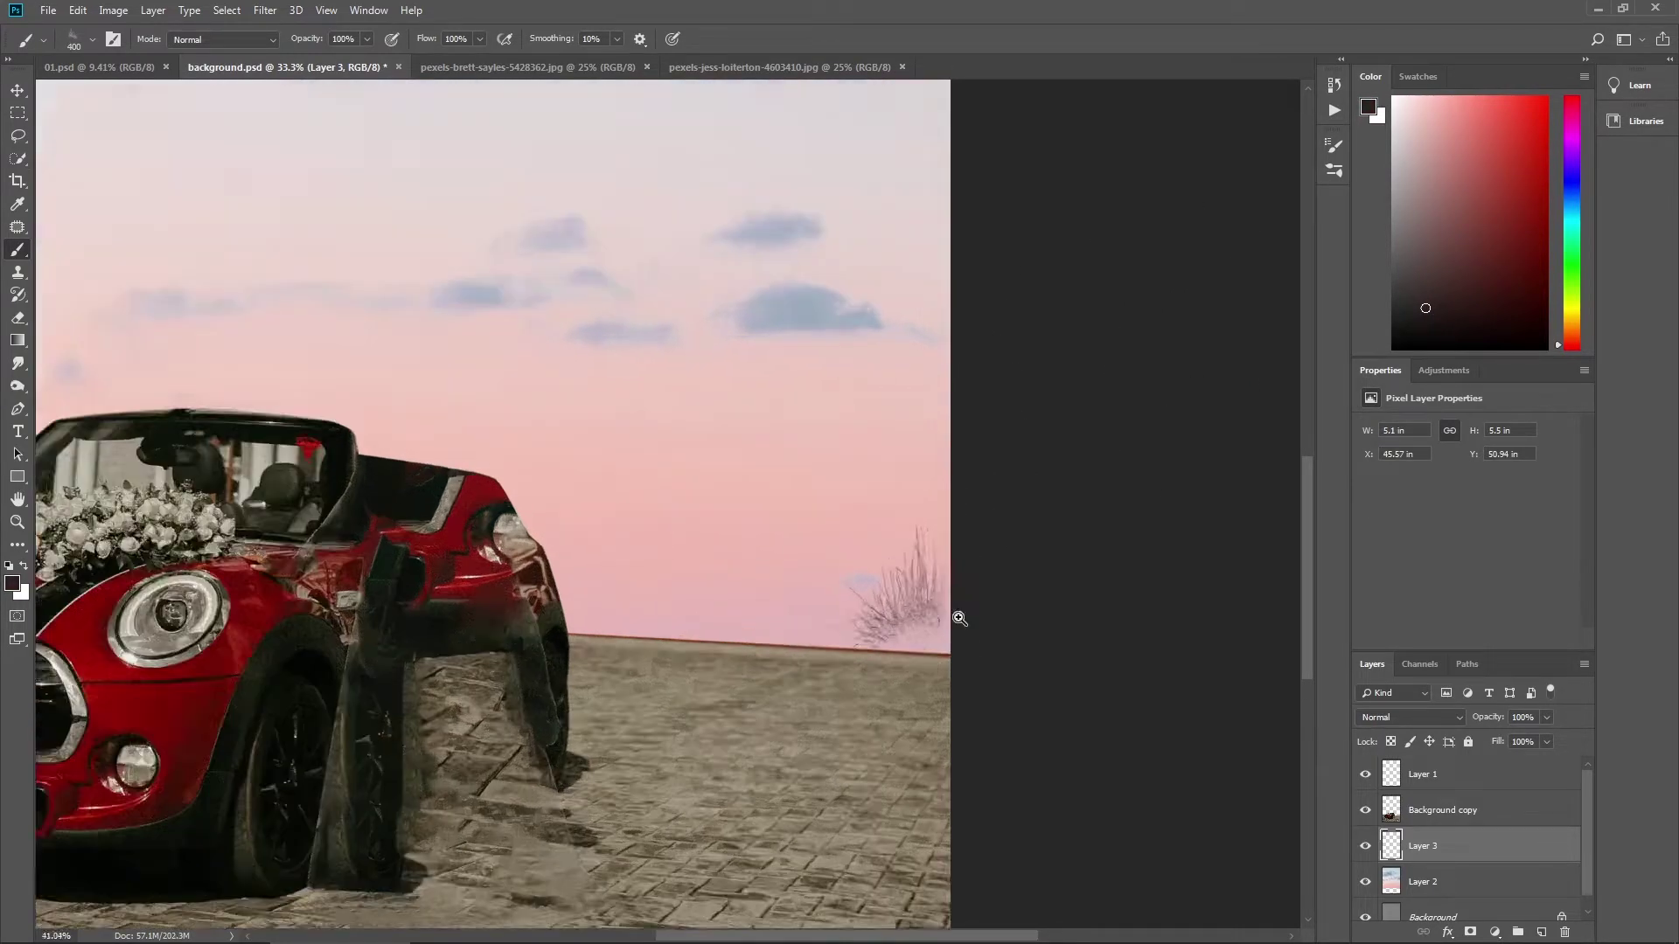
scroll(982, 621, "down", 2)
scroll(962, 608, "up", 1)
Step: Enlarge the brush to 700 px and stamp more grass tufts along the horizon to the right of the car
key("bracketright")
key("bracketright")
key("bracketright")
left_click(937, 599)
left_click(841, 613)
key("space")
mouse_move(719, 333)
left_mouse_down()
mouse_move(714, 309)
mouse_move(885, 345)
left_mouse_up()
left_click(962, 591)
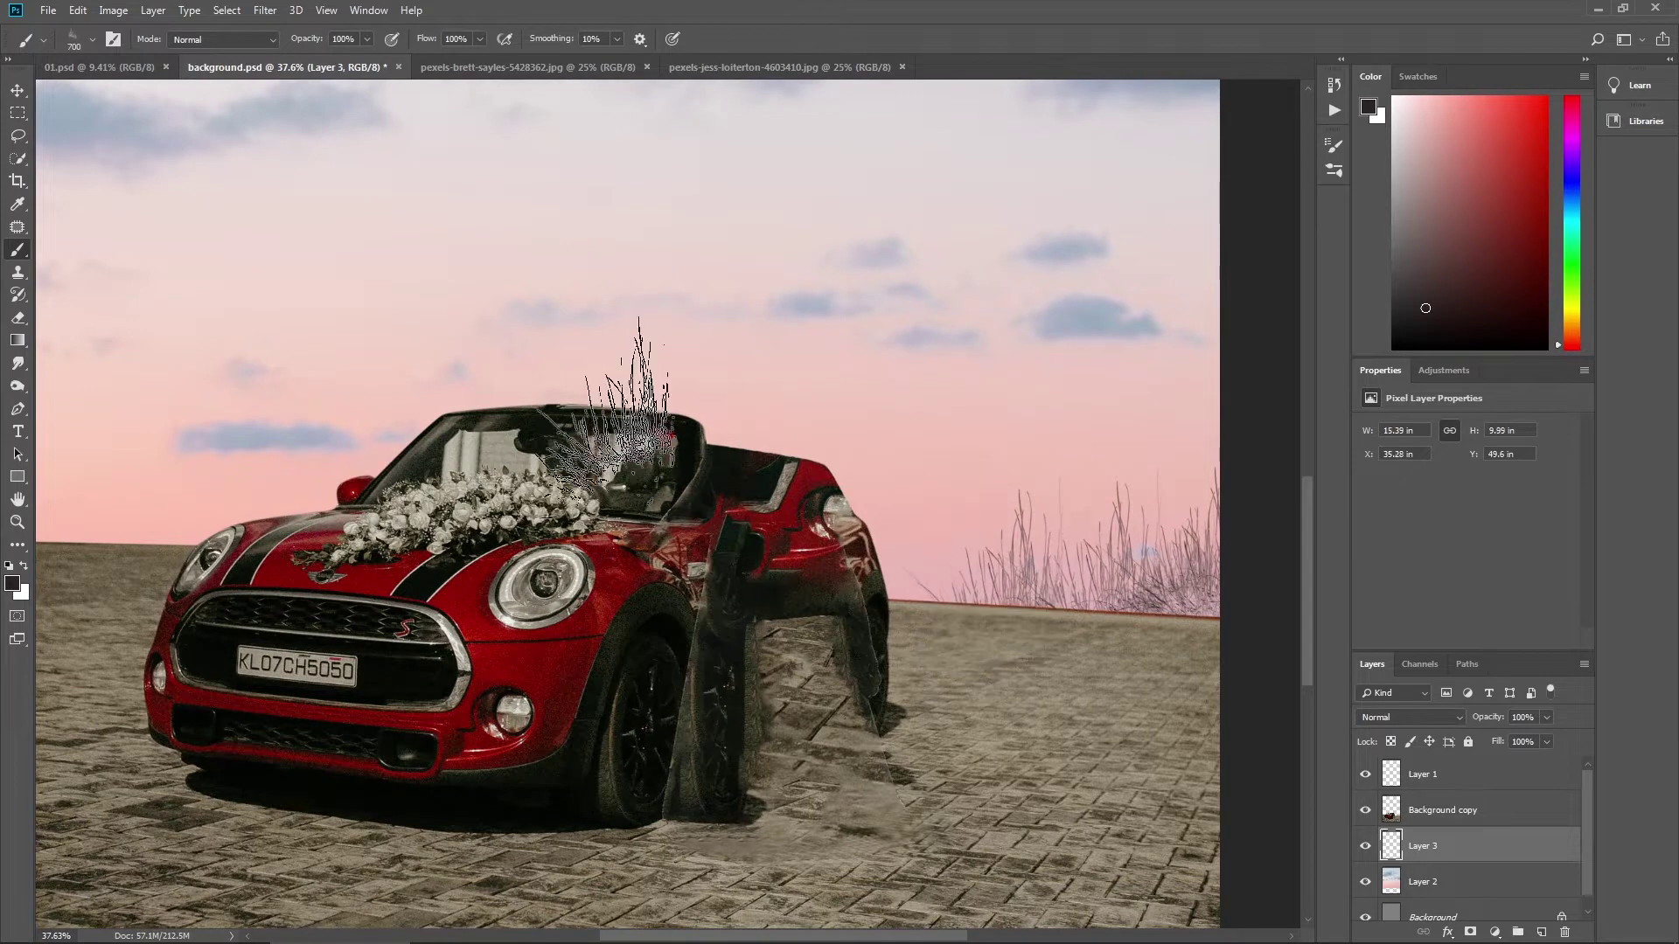
Step: Stamp grass tufts along the horizon to the left of the car with the 700 px brush
key("space")
left_click_drag(363, 403, 750, 379)
left_click(454, 481)
left_click(583, 478)
Step: Stamp another grass tuft in the gap on the horizon just behind the car's rear end
key("space")
left_click_drag(927, 493, 716, 505)
key("alt+space")
left_click(748, 539)
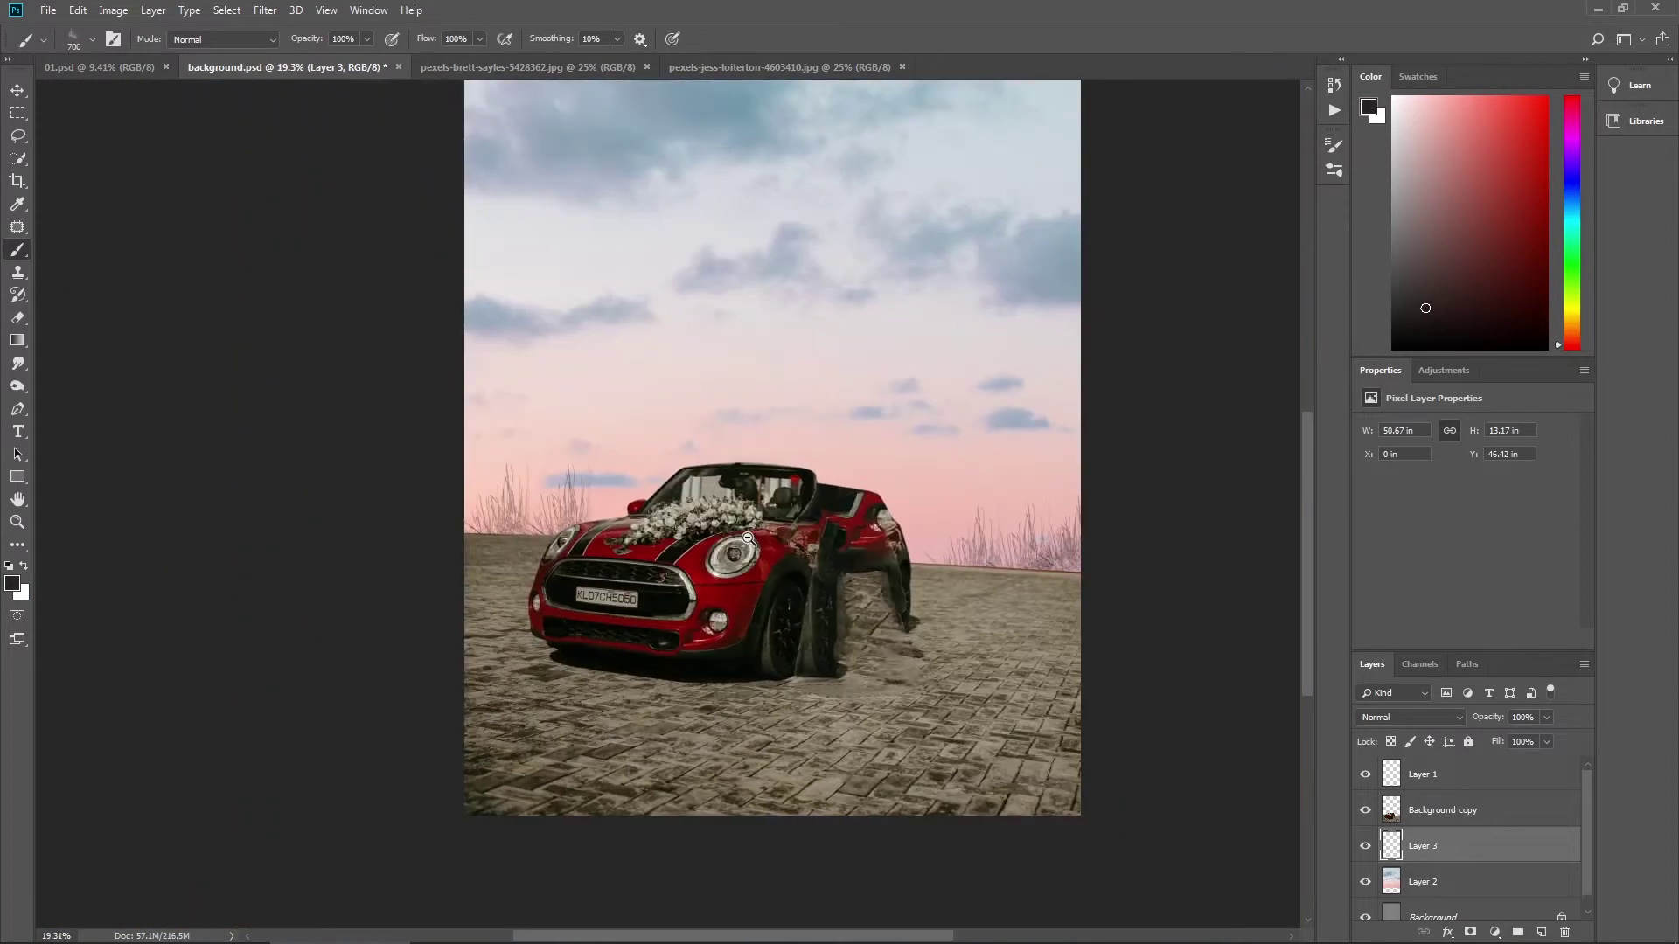
left_click(748, 538)
scroll(551, 649, "up", 5)
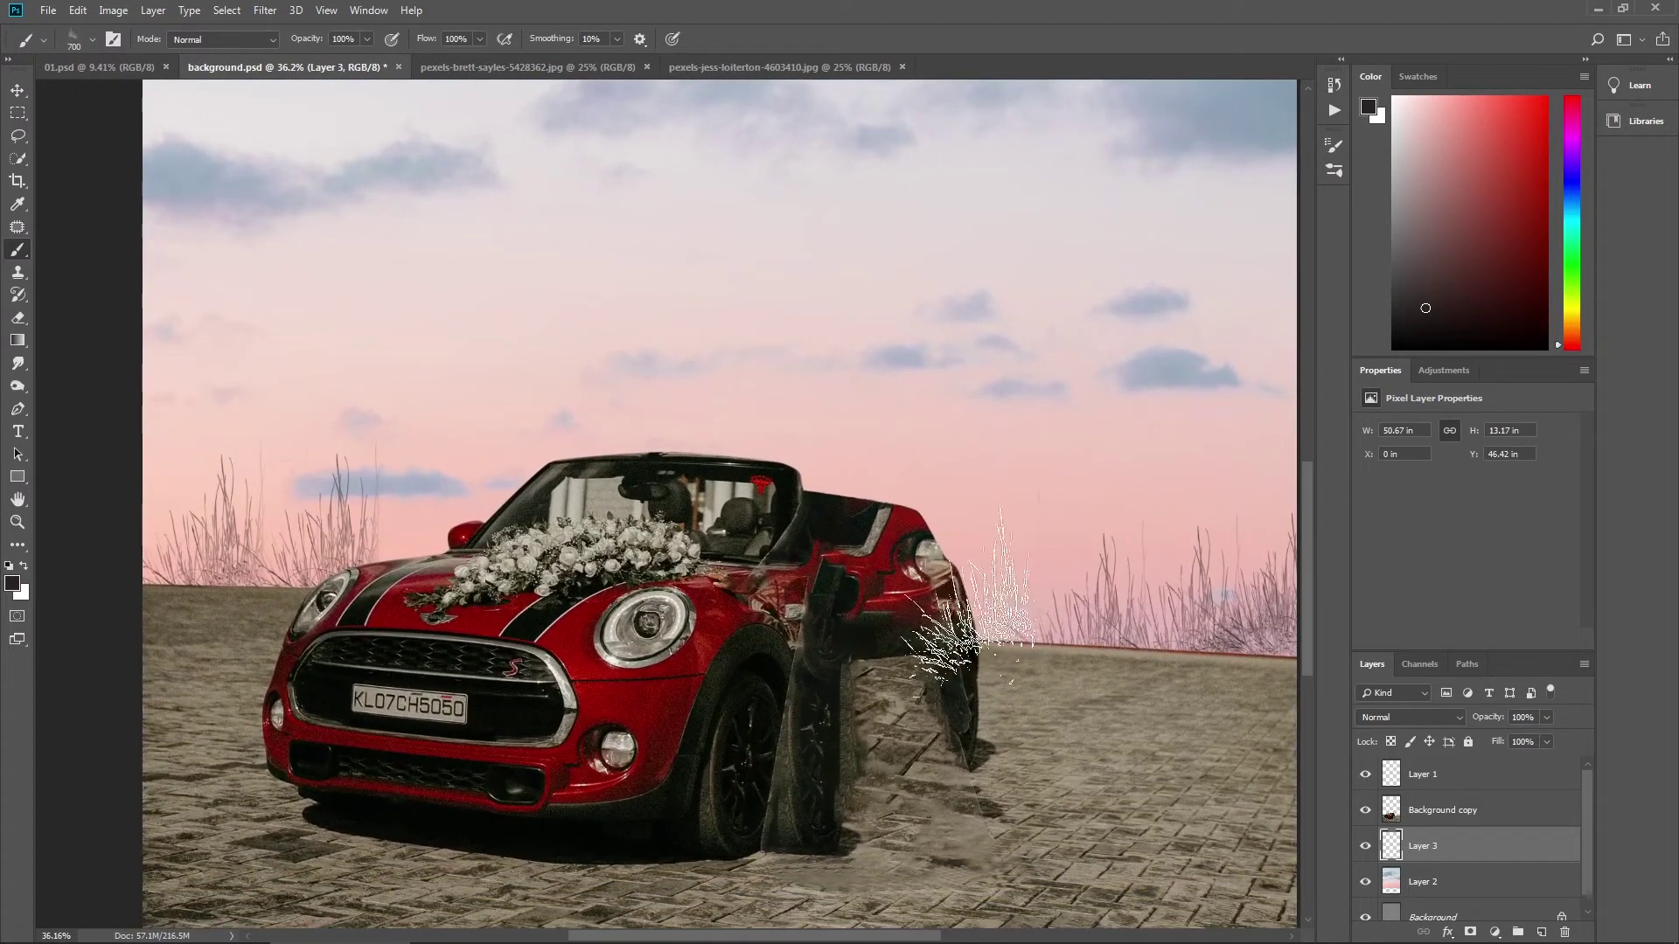
left_click(970, 591)
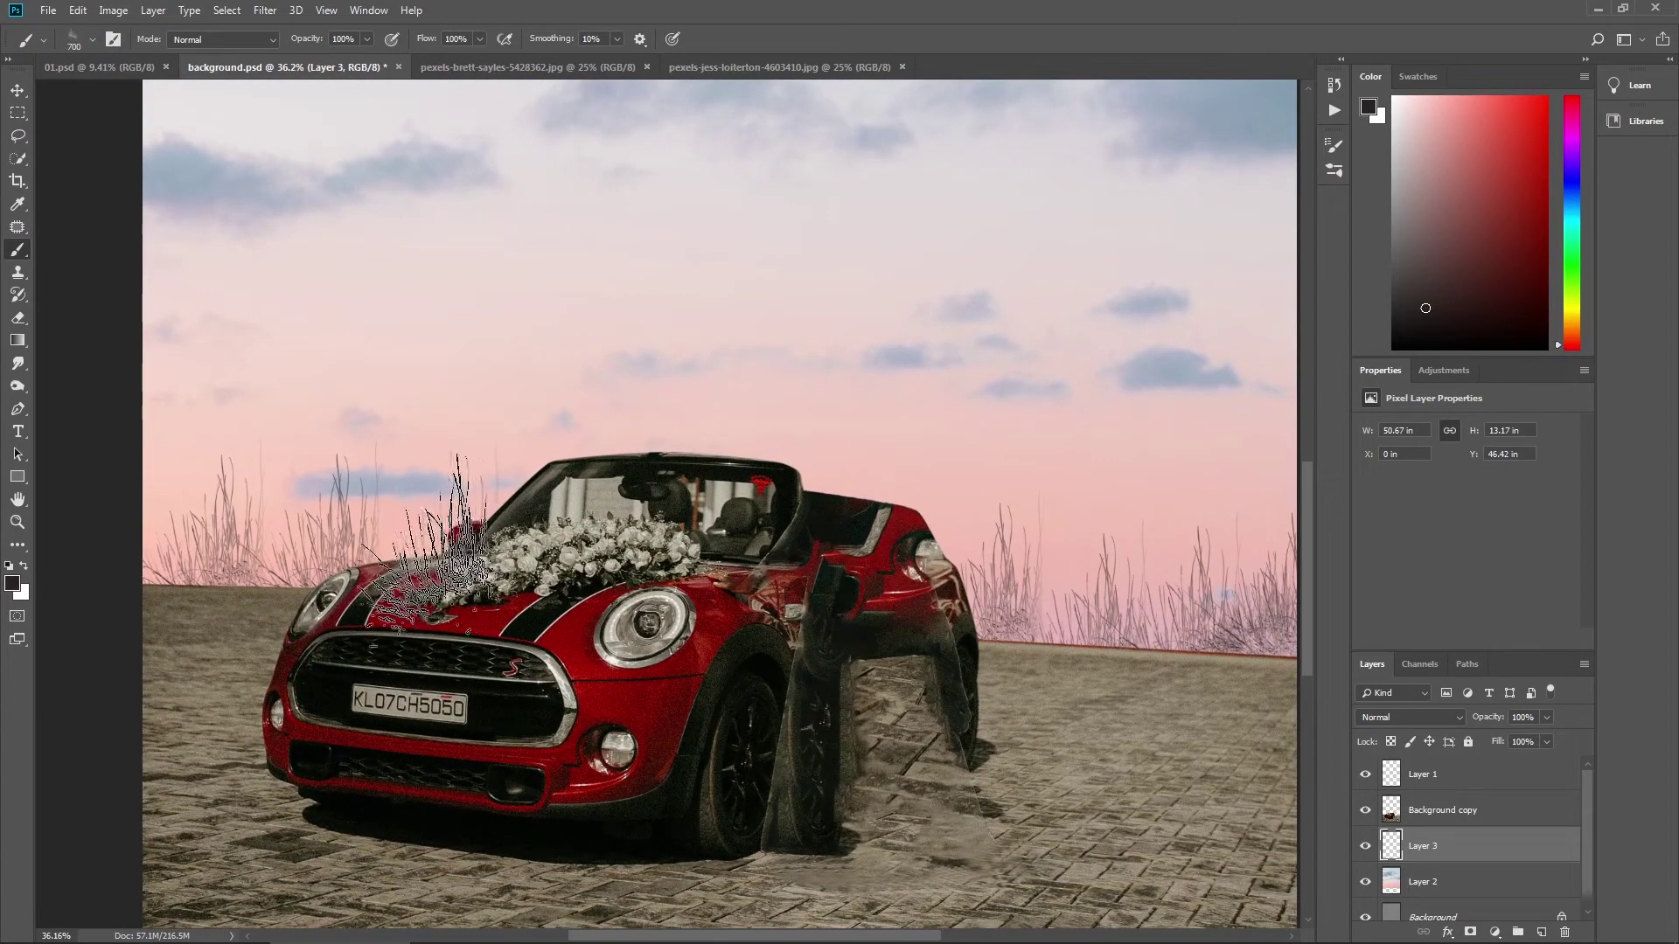
Step: Increase the brush to 800 px and stamp more grass low along the horizon to the right of the car
scroll(638, 649, "down", 5)
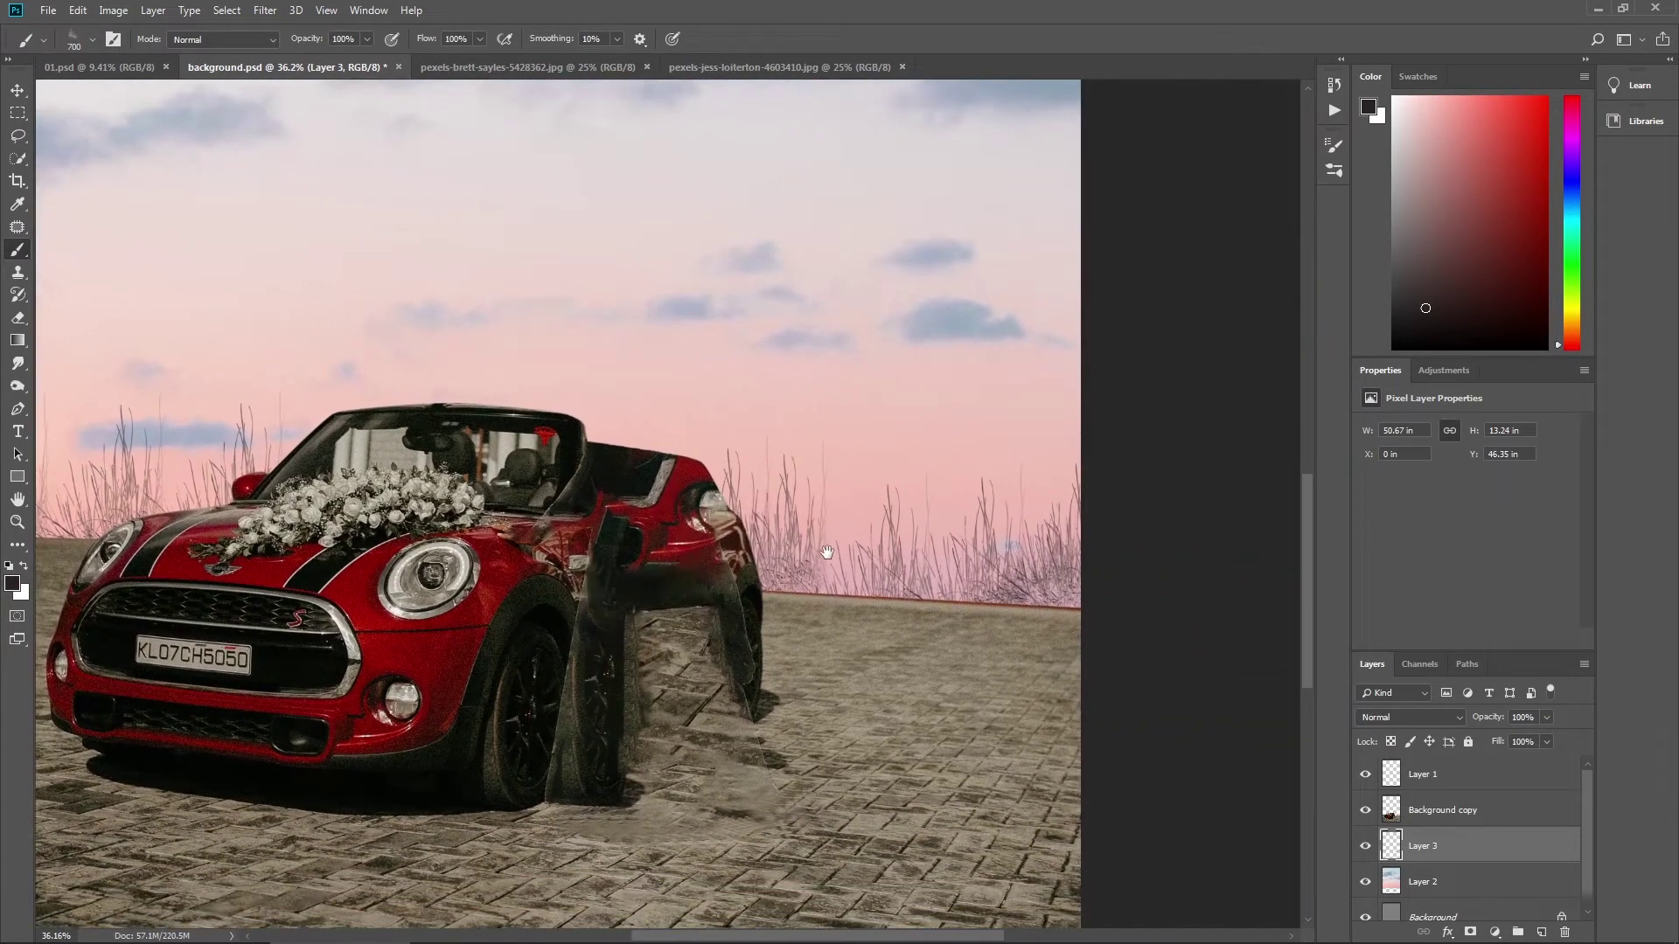
scroll(589, 532, "up", 2)
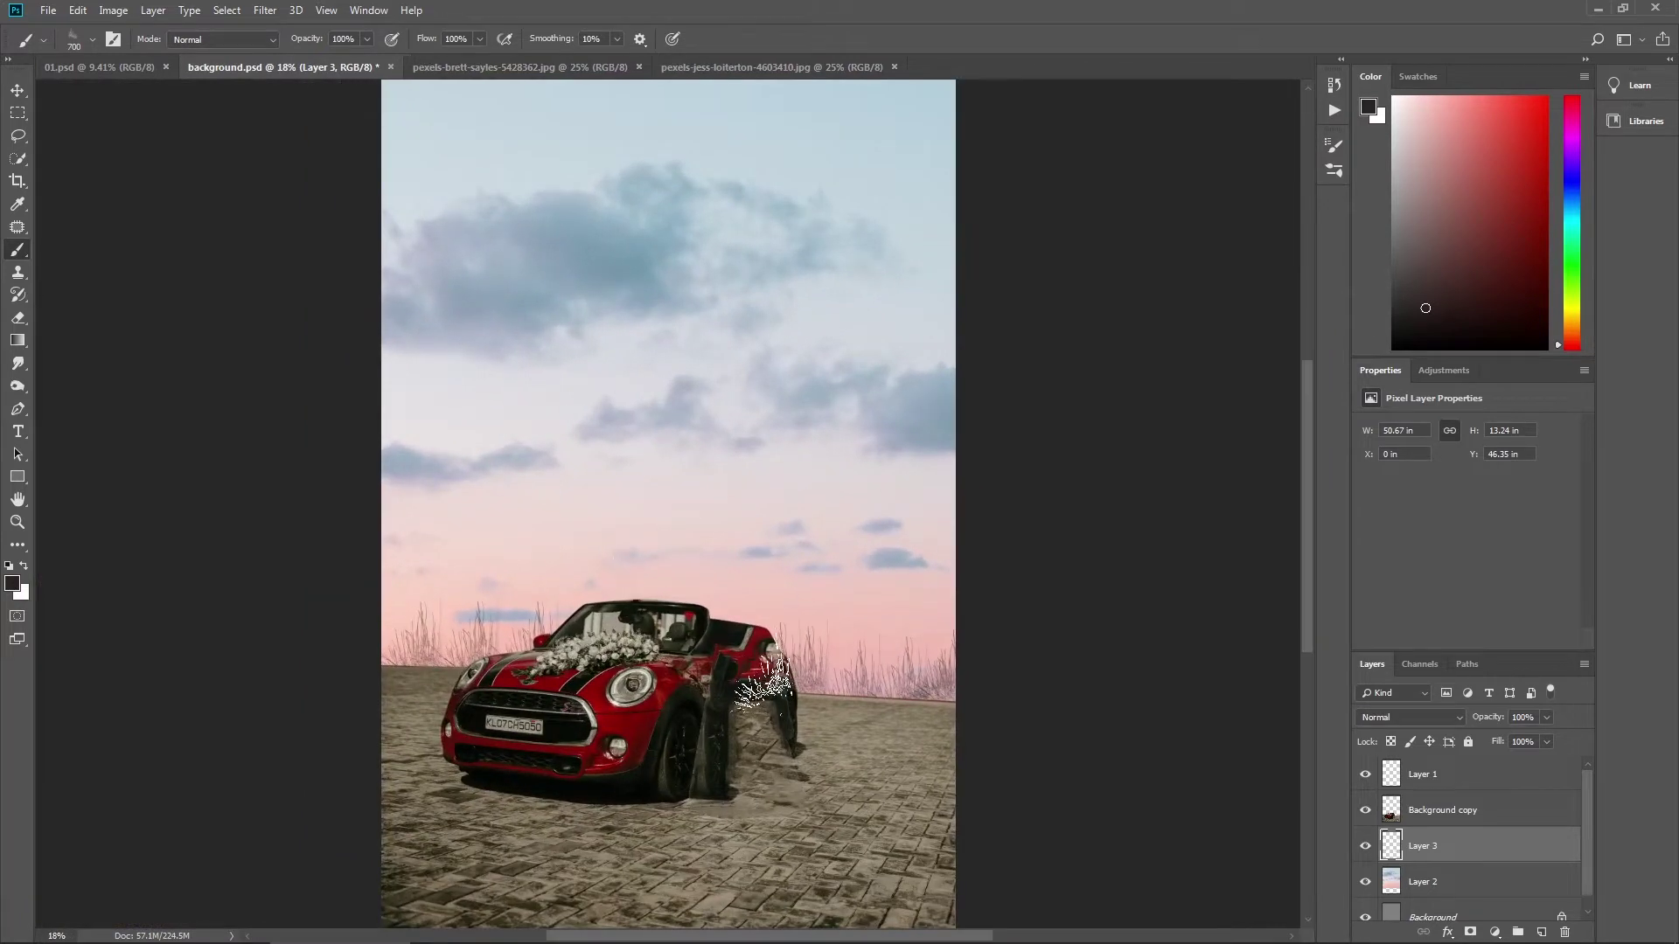
key("]")
left_click(806, 705)
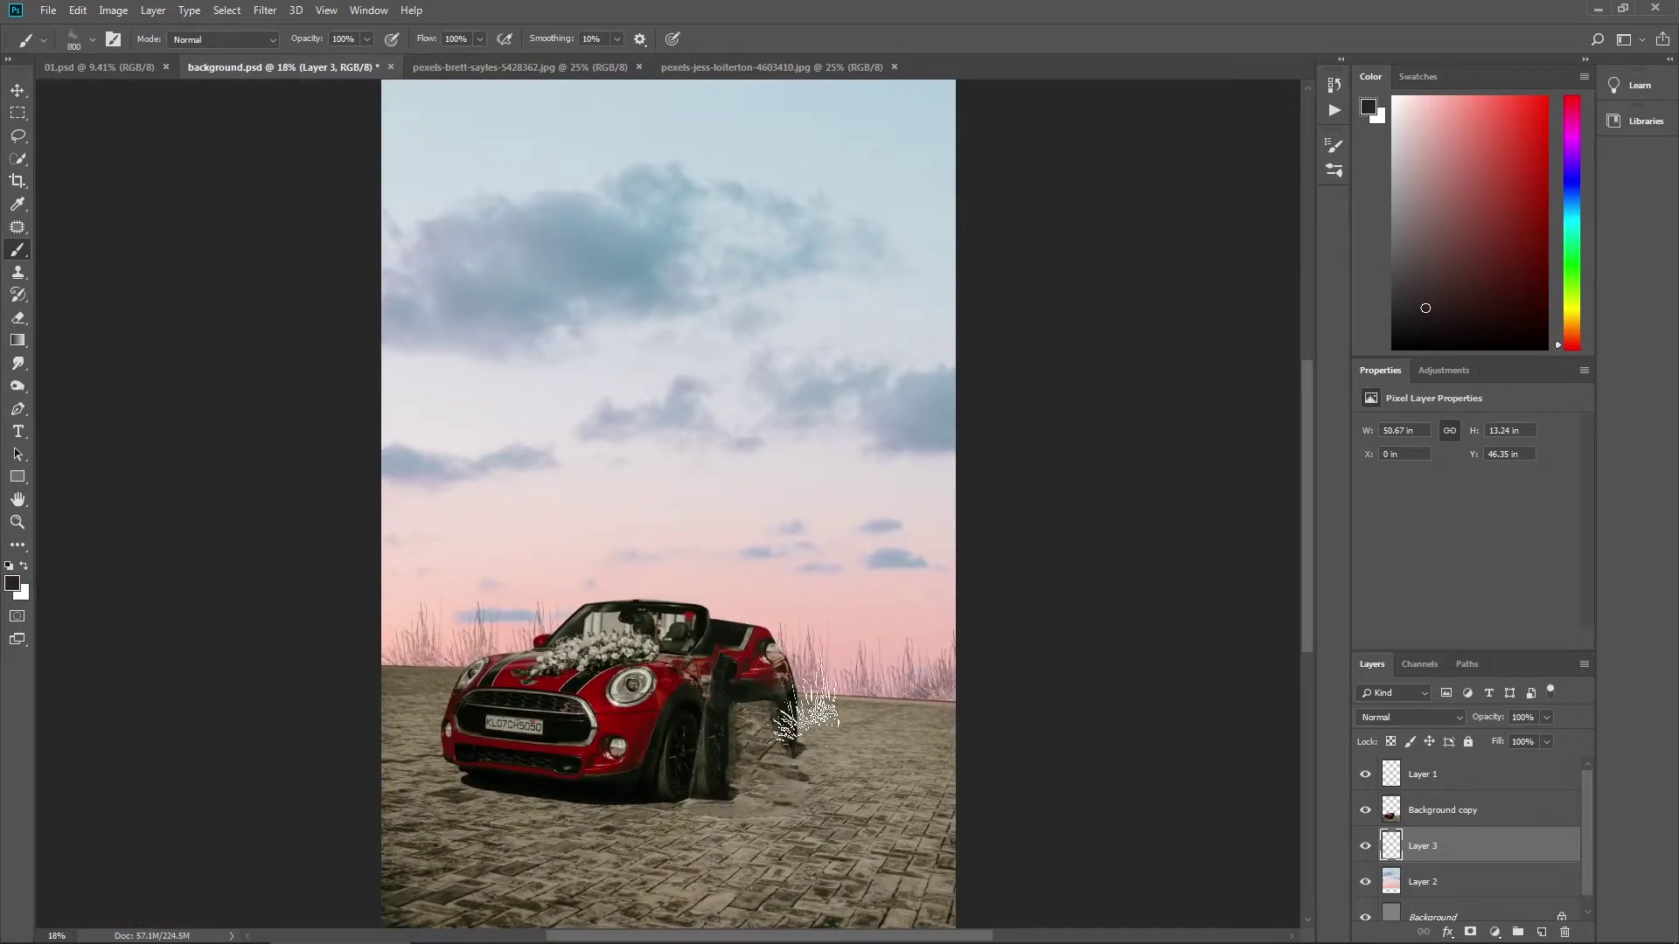
left_click_drag(916, 737, 964, 766)
left_click(941, 714)
left_click_drag(263, 647, 813, 734)
left_click_drag(551, 732, 529, 728)
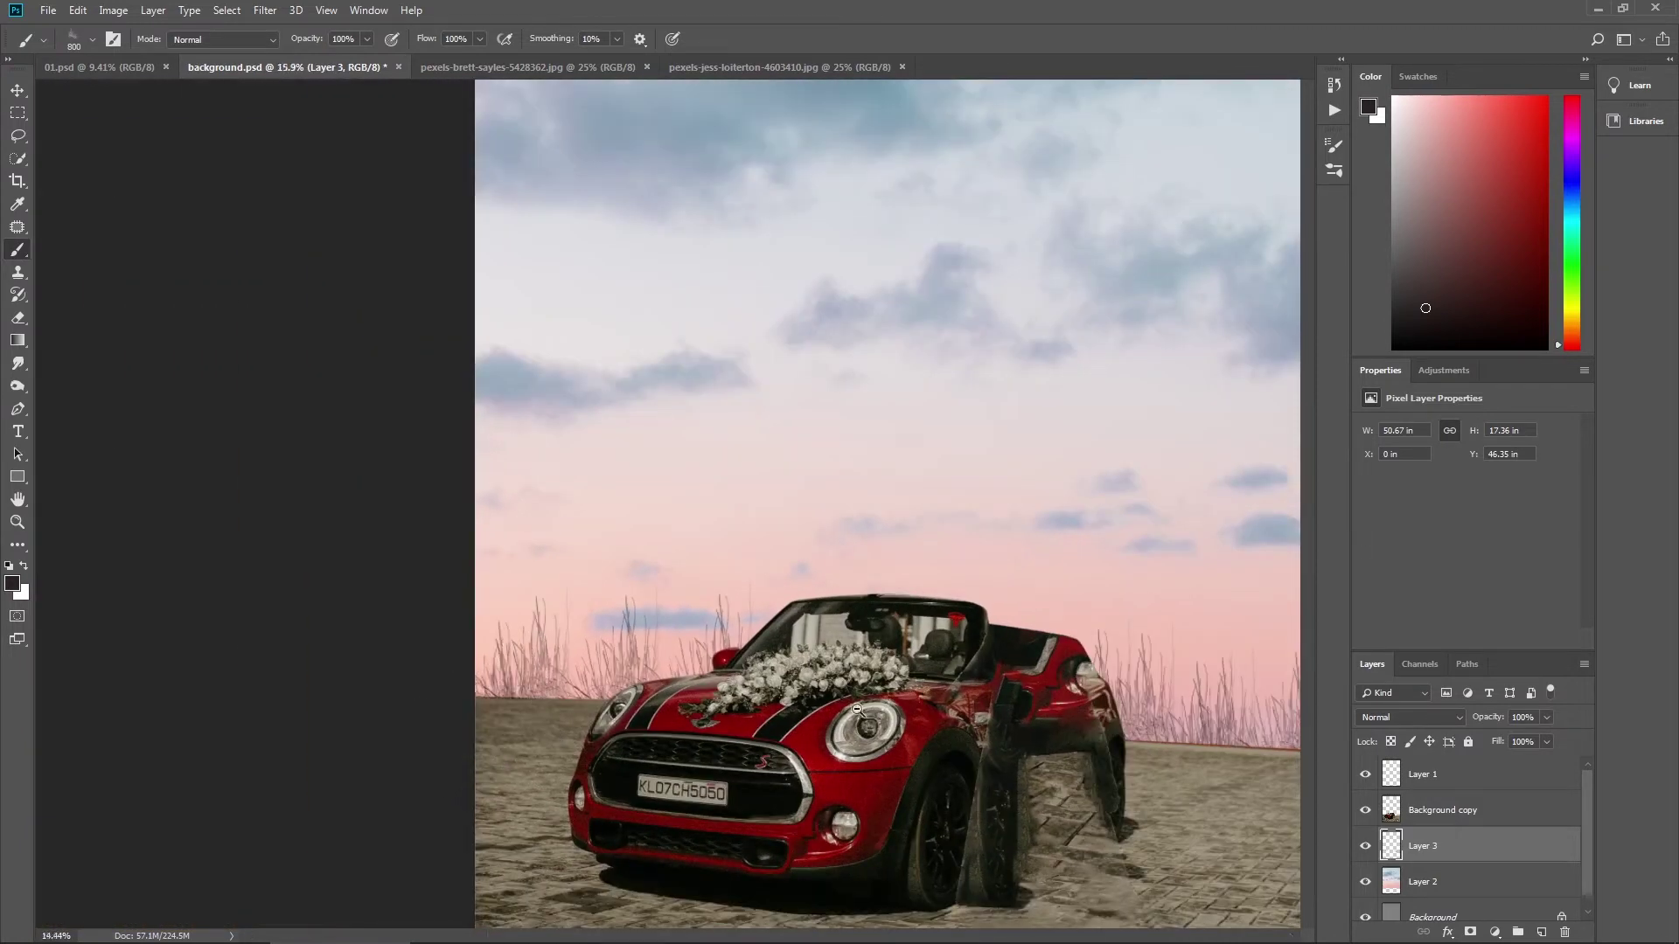
scroll(490, 717, "down", 2)
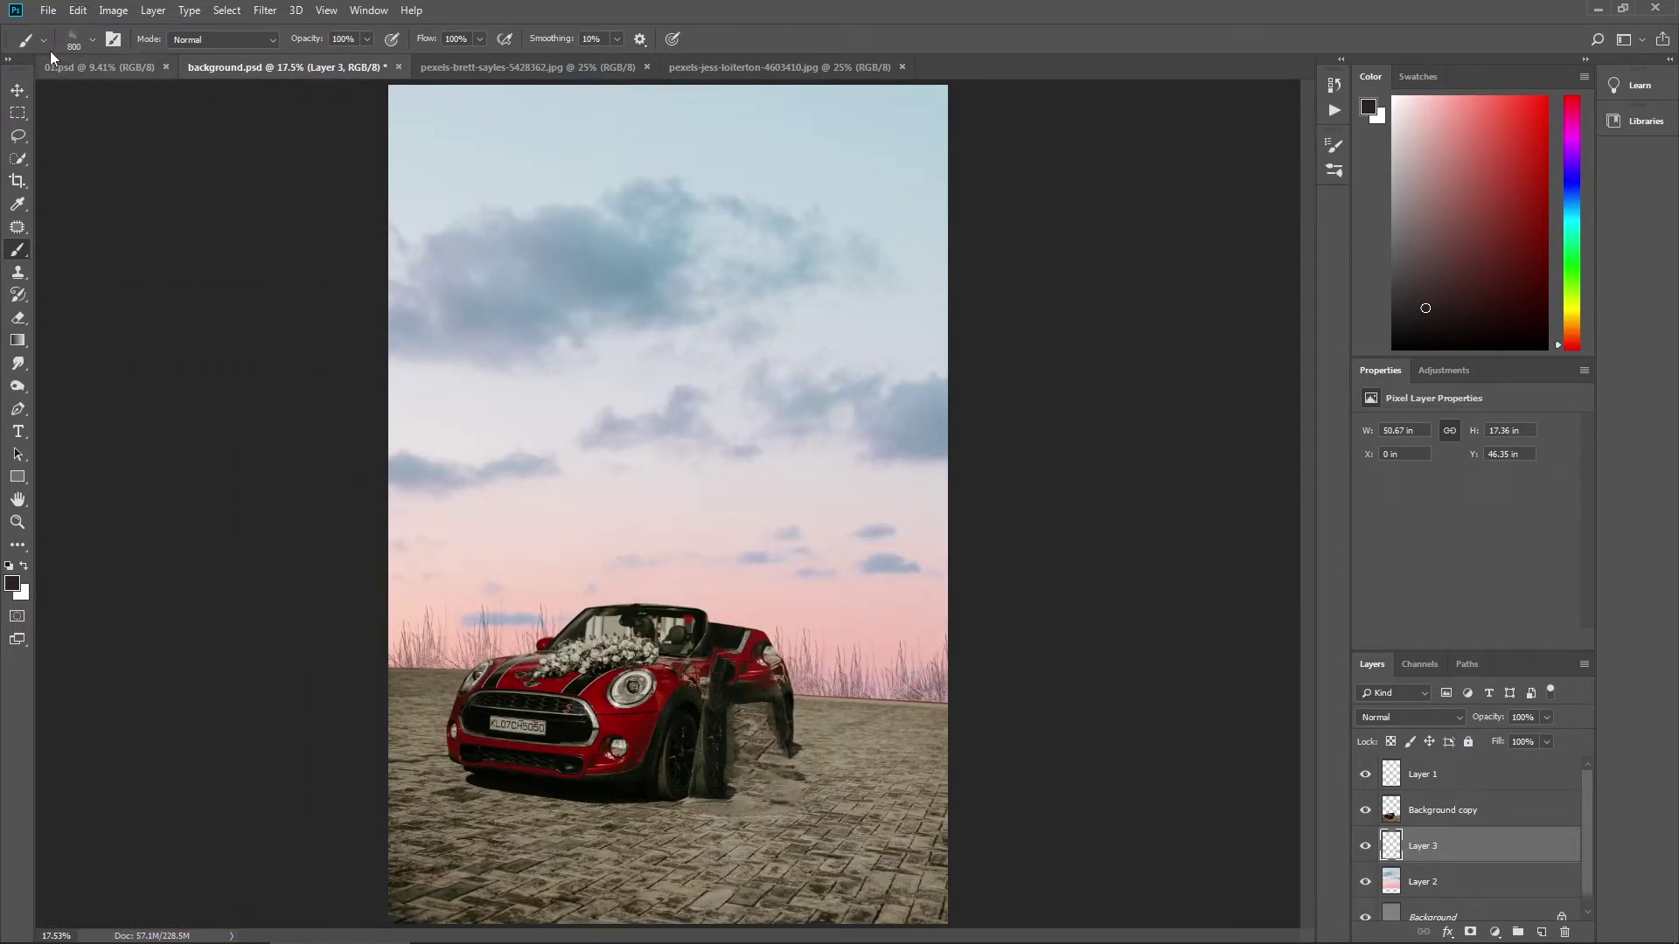
Step: Switch to the 1625 px cattail-shaped FantasyBrushes-Plant preset and stamp cattails behind the car and along the horizon beside it
left_click(90, 41)
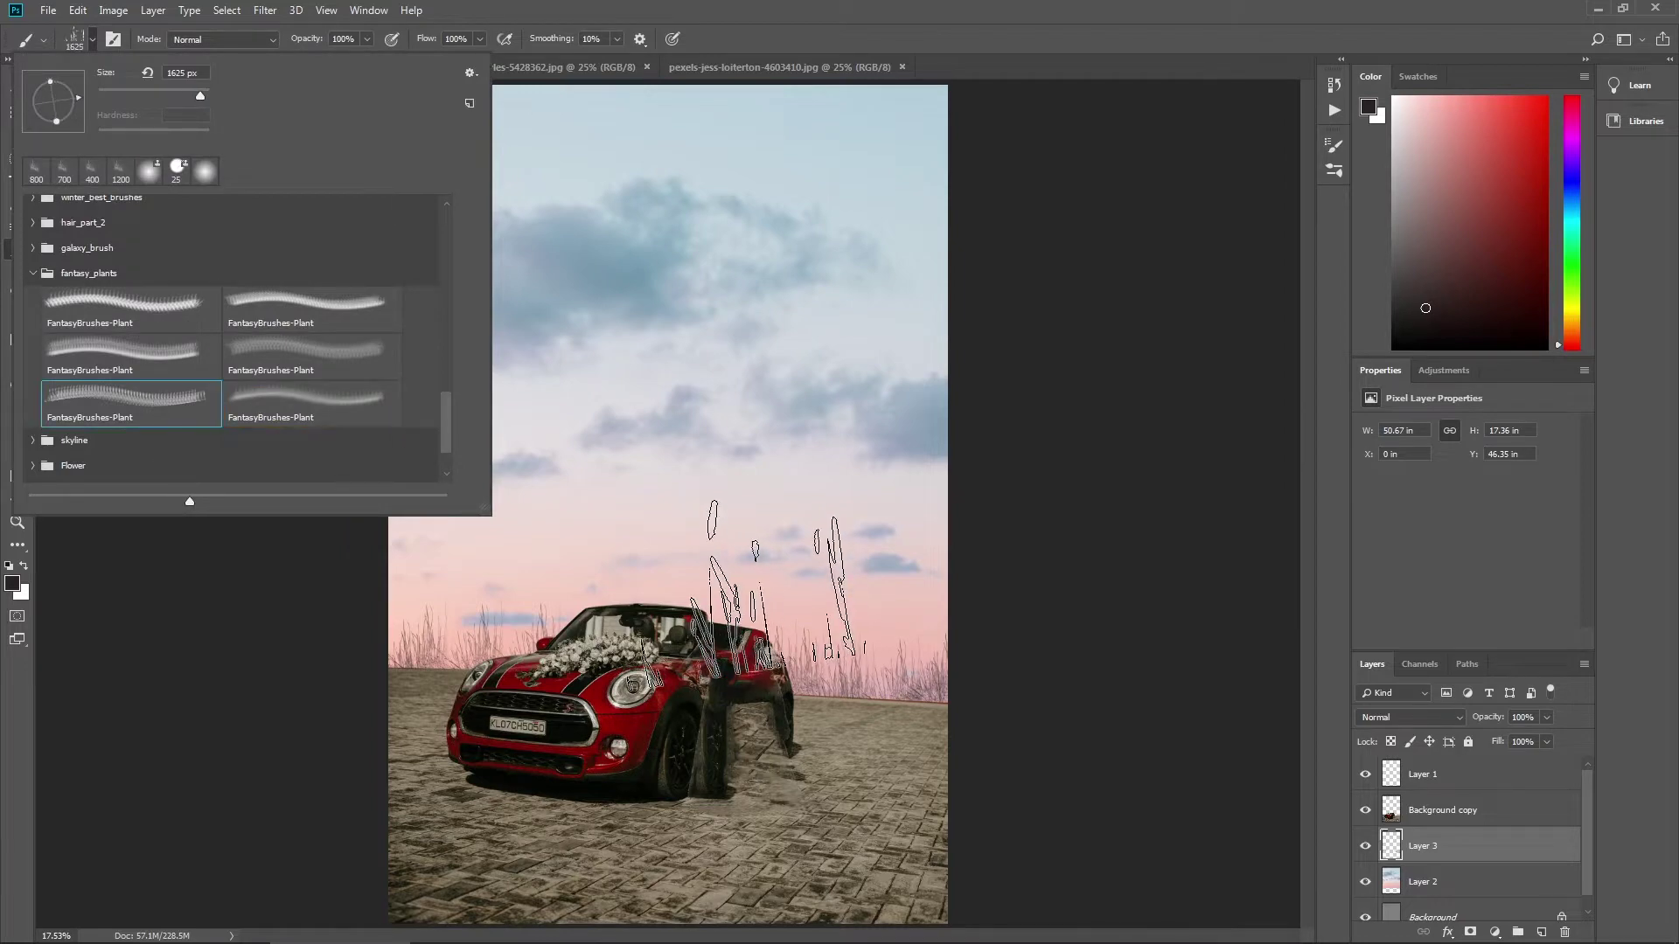
left_click(791, 699)
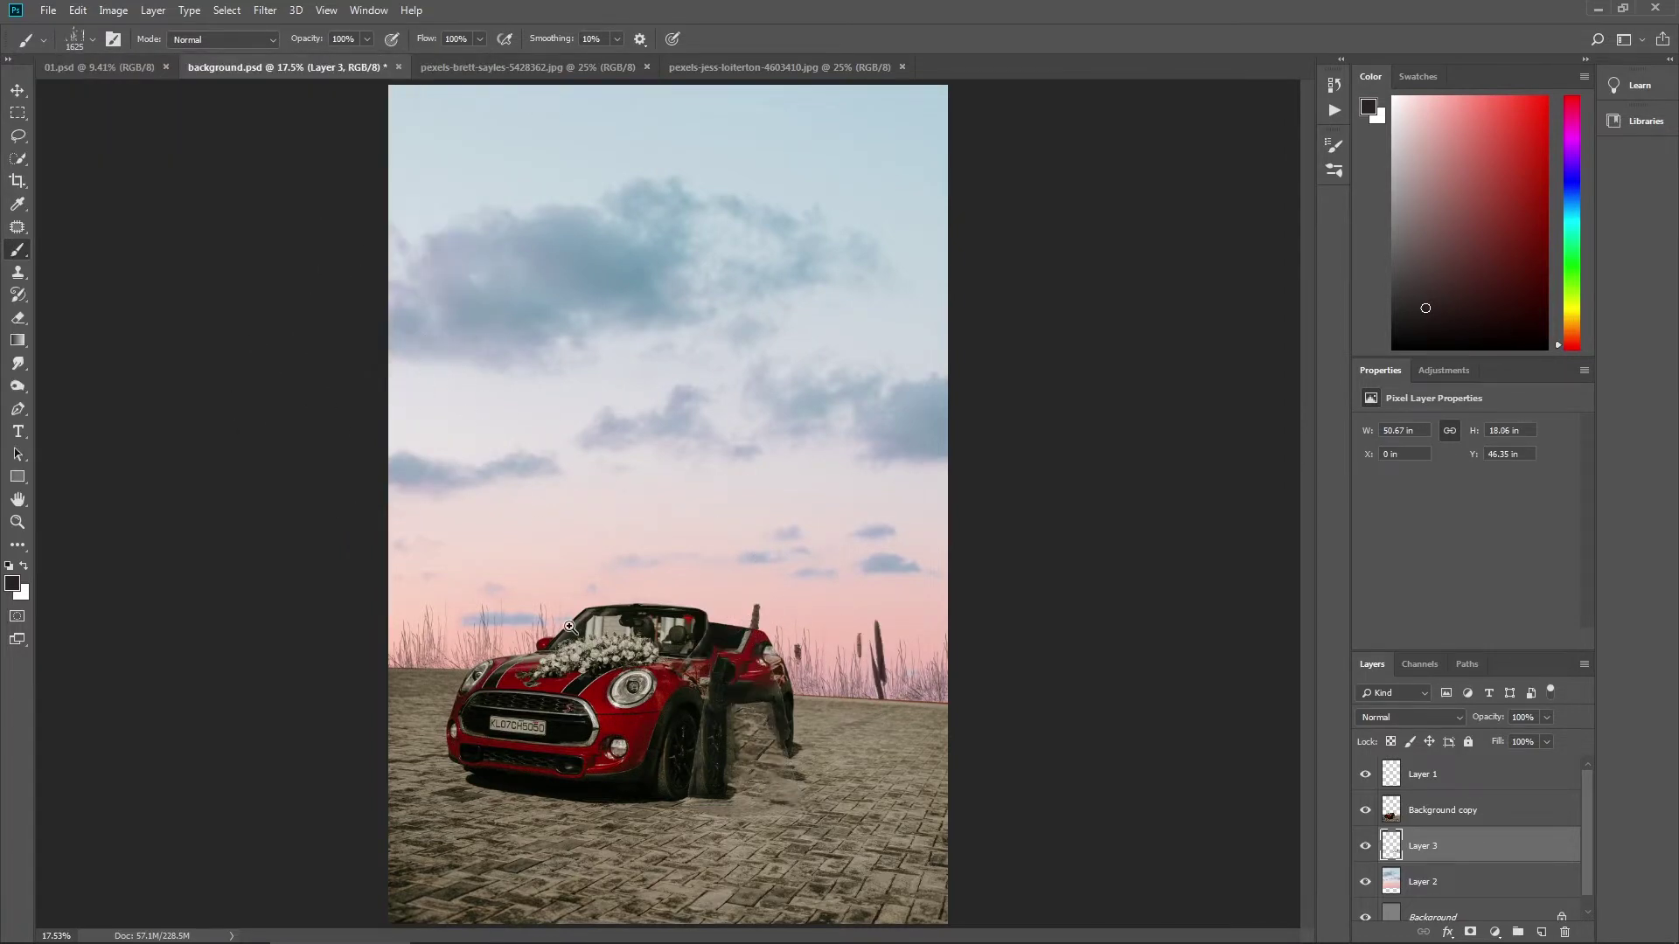
scroll(671, 647, "up", 3)
left_click(604, 560)
scroll(155, 232, "down", 2)
scroll(156, 232, "down", 2)
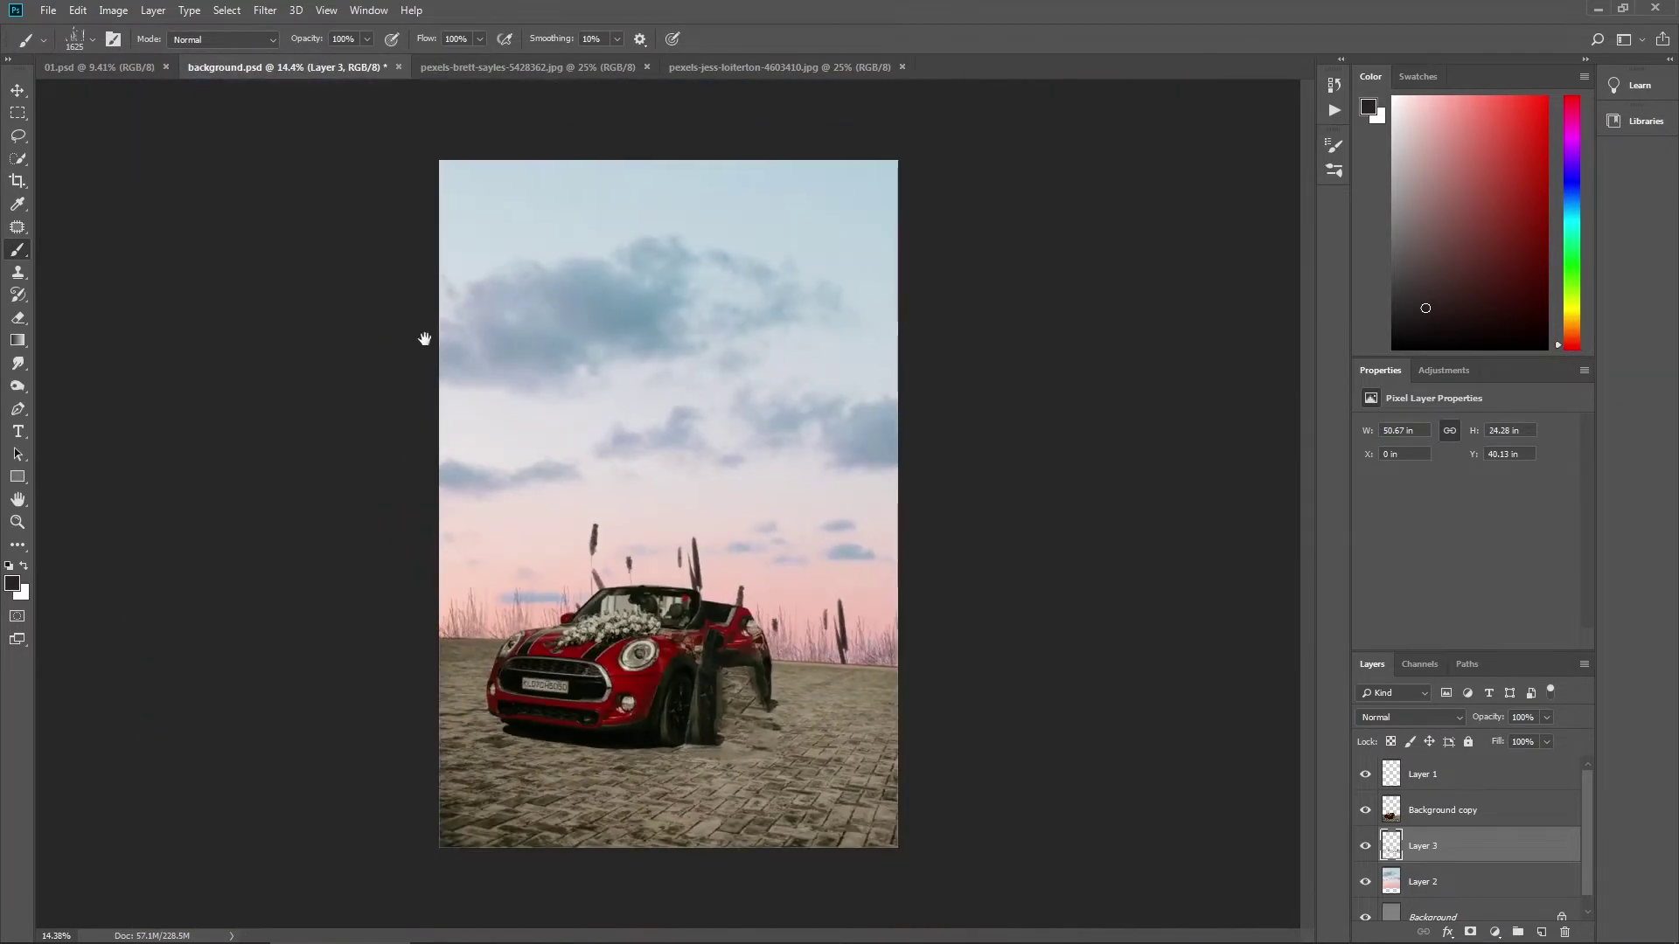
Step: Switch to the 1406 px bare-tree brush and stamp a tree on a new layer, on the horizon left of the car
mouse_move(480, 538)
left_mouse_down()
mouse_move(528, 587)
mouse_move(648, 547)
left_mouse_up()
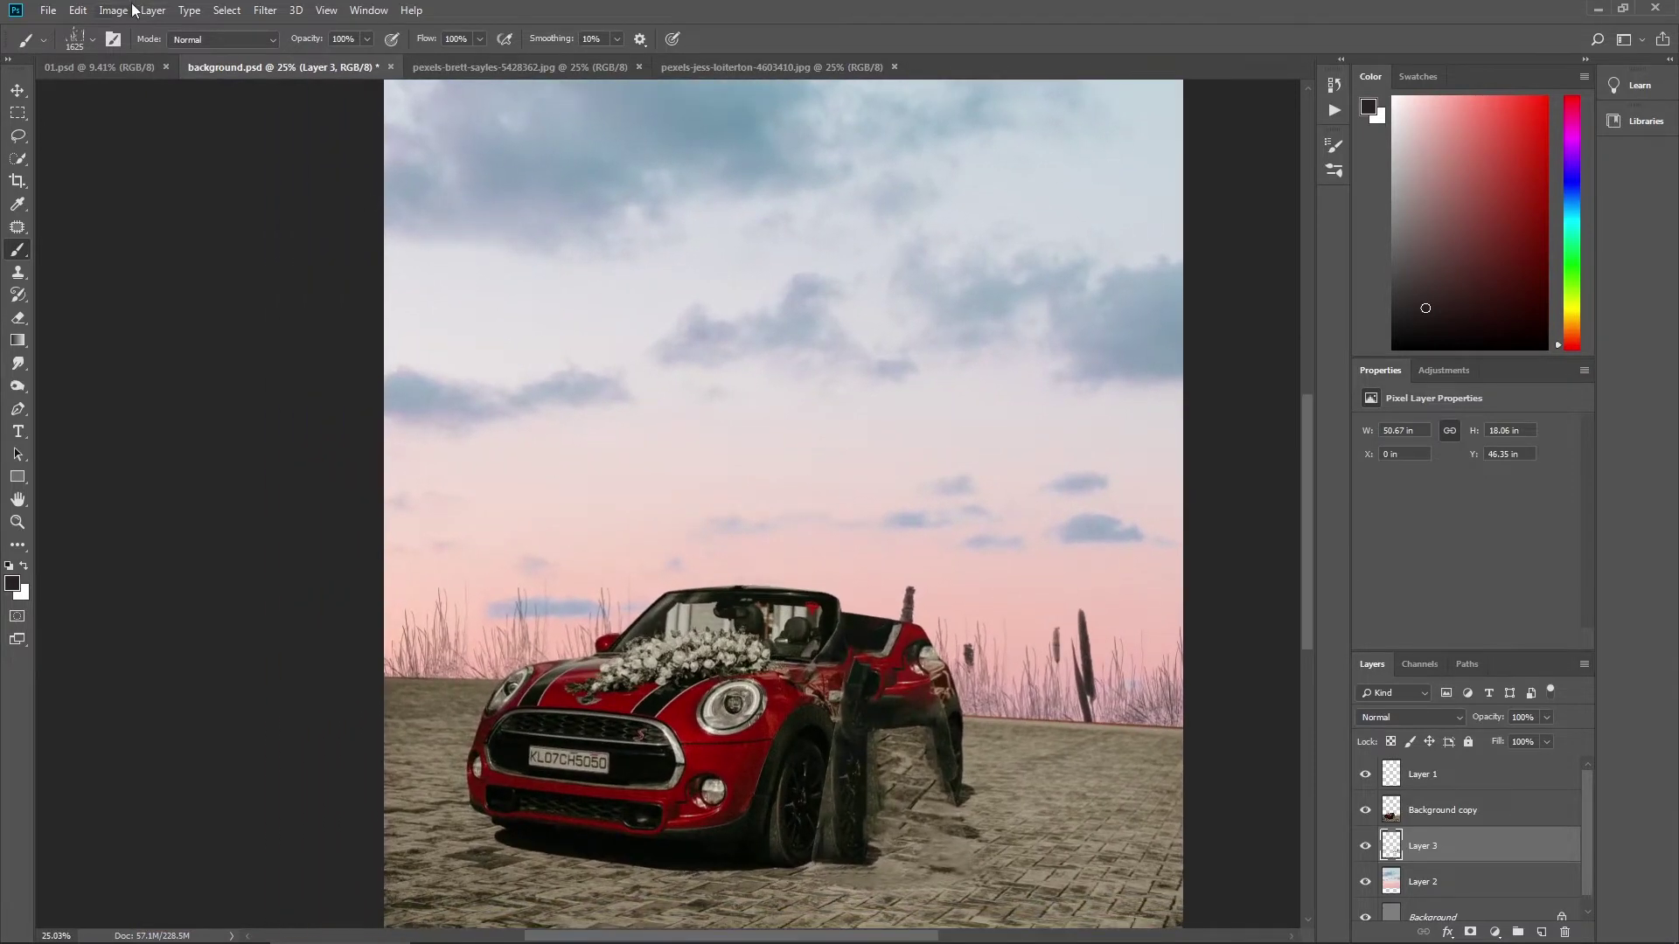
left_click(95, 39)
left_click(312, 421)
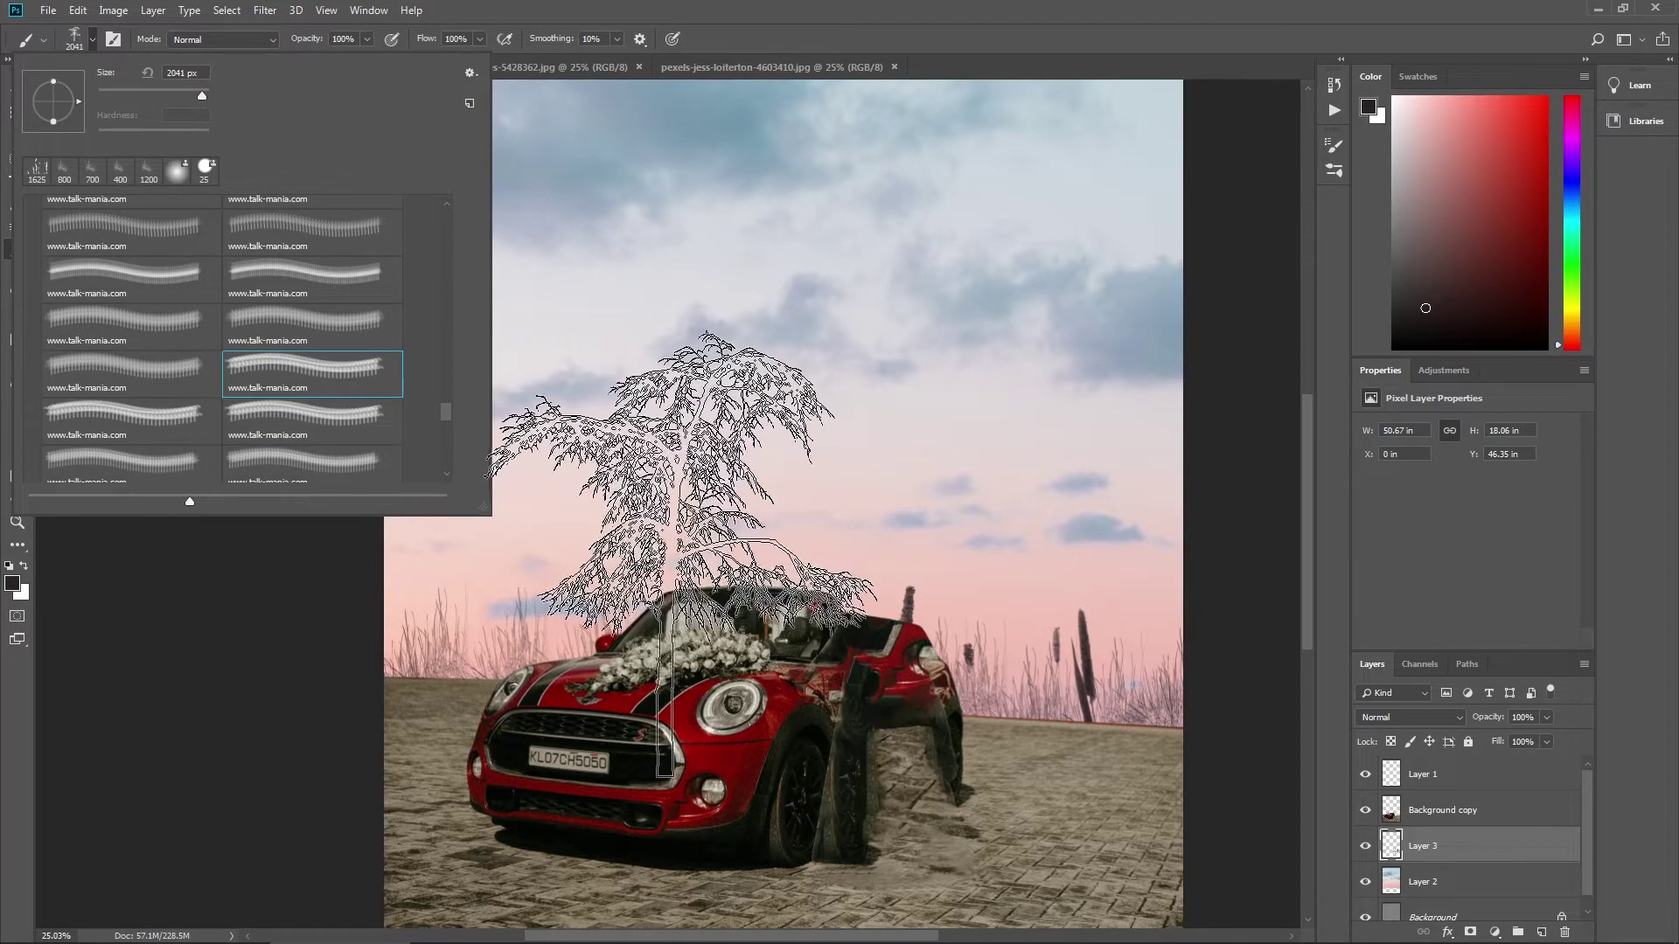
left_click(123, 462)
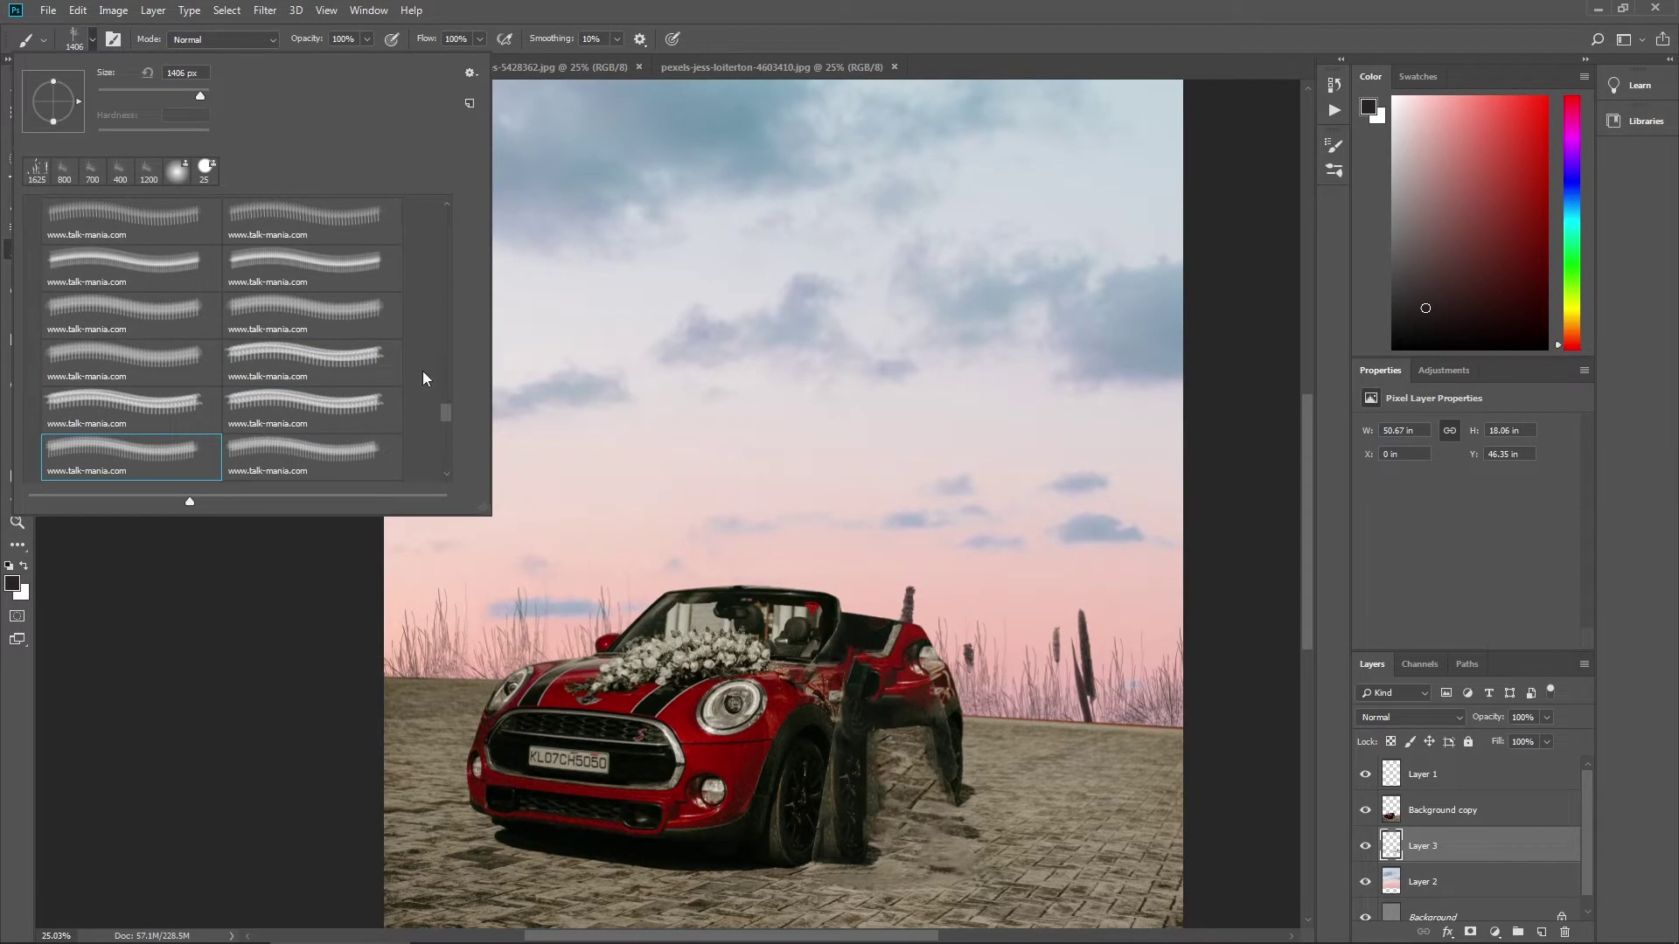
left_click(91, 41)
left_click(479, 521)
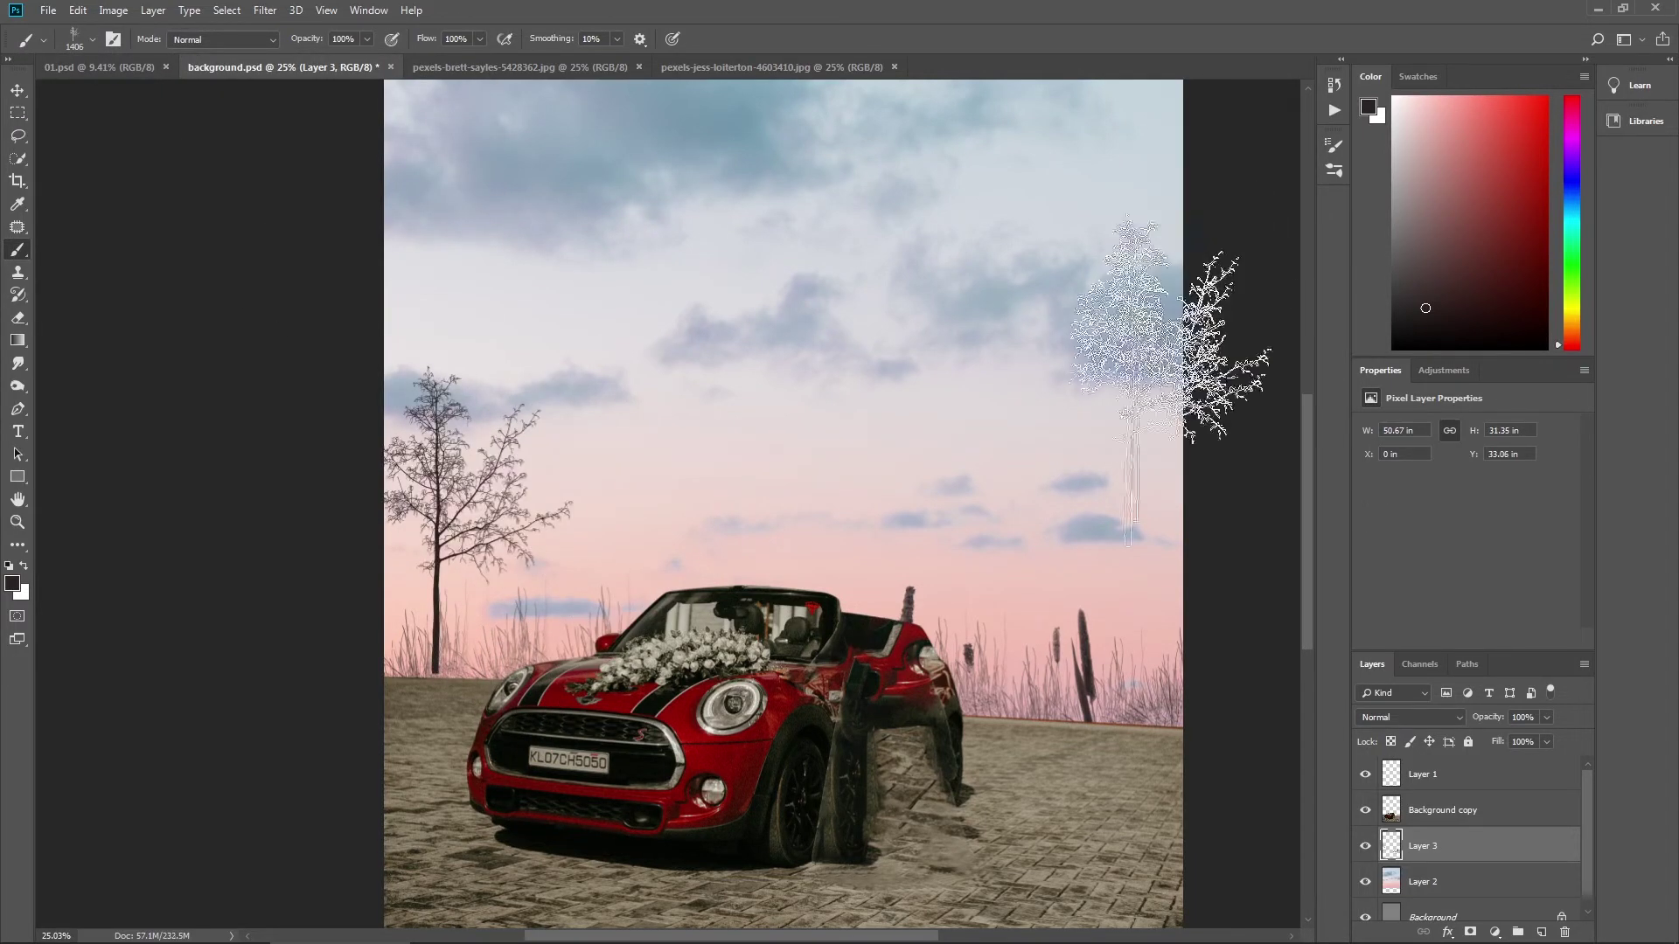
key("ctrl+z")
mouse_move(1596, 940)
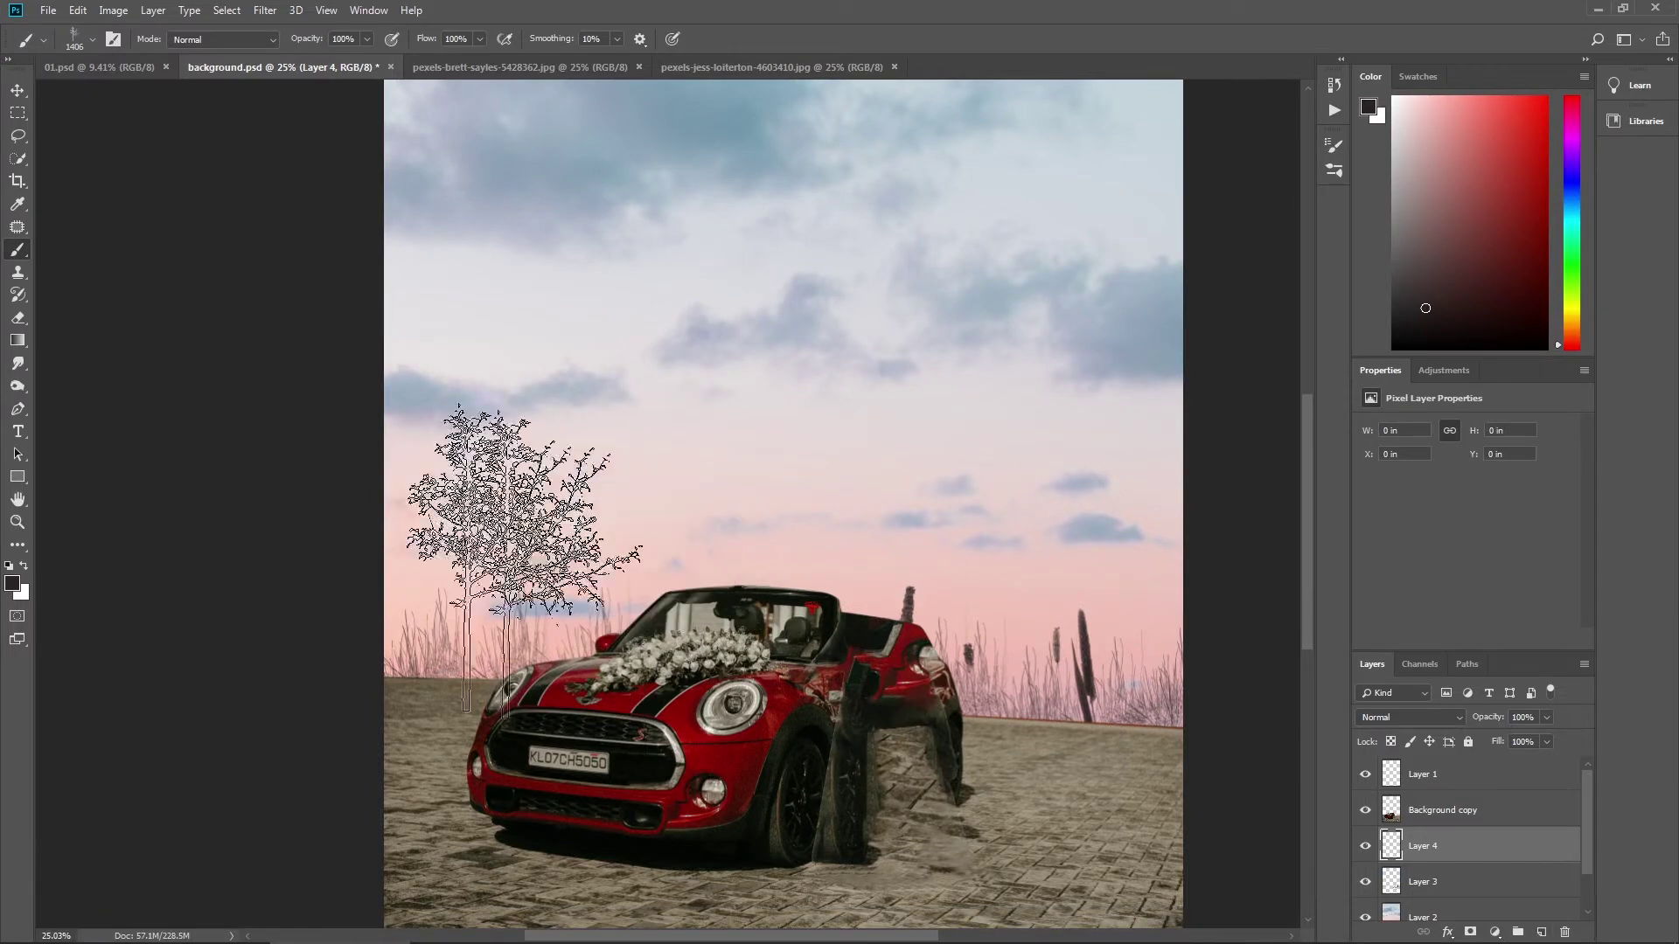
left_click(441, 512)
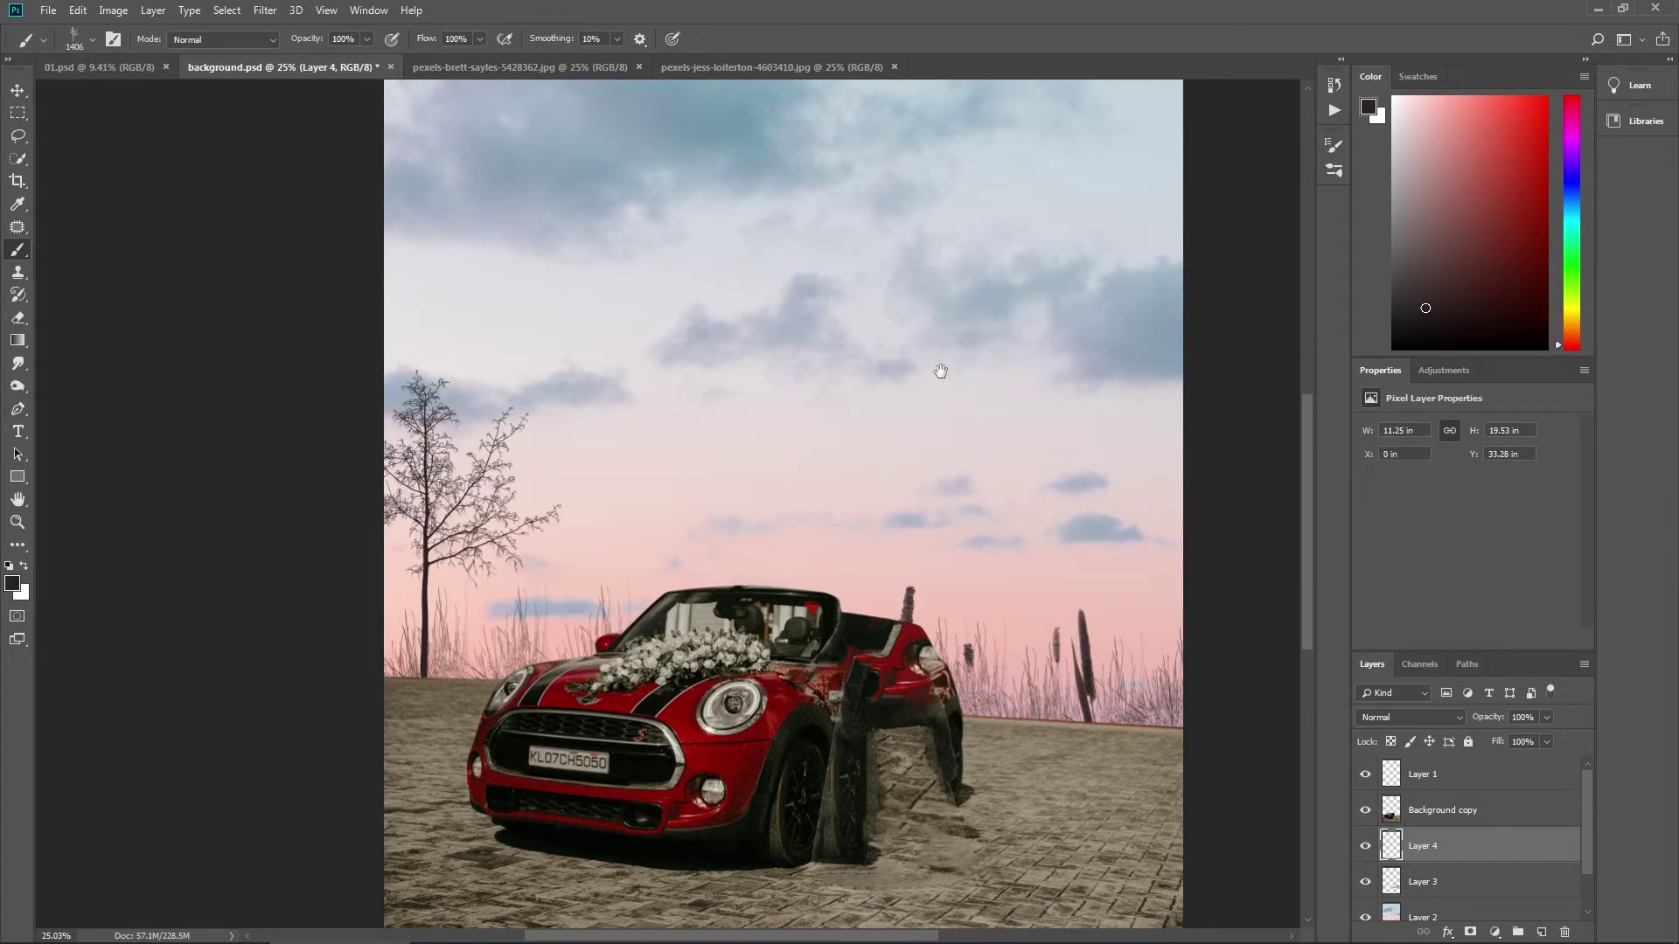
Step: Switch to the 2297 px bare-tree brush and stamp a tall tree on the horizon to the right of the car
left_click_drag(941, 371, 907, 509)
left_click_drag(837, 587, 880, 644)
scroll(881, 645, "up", 1)
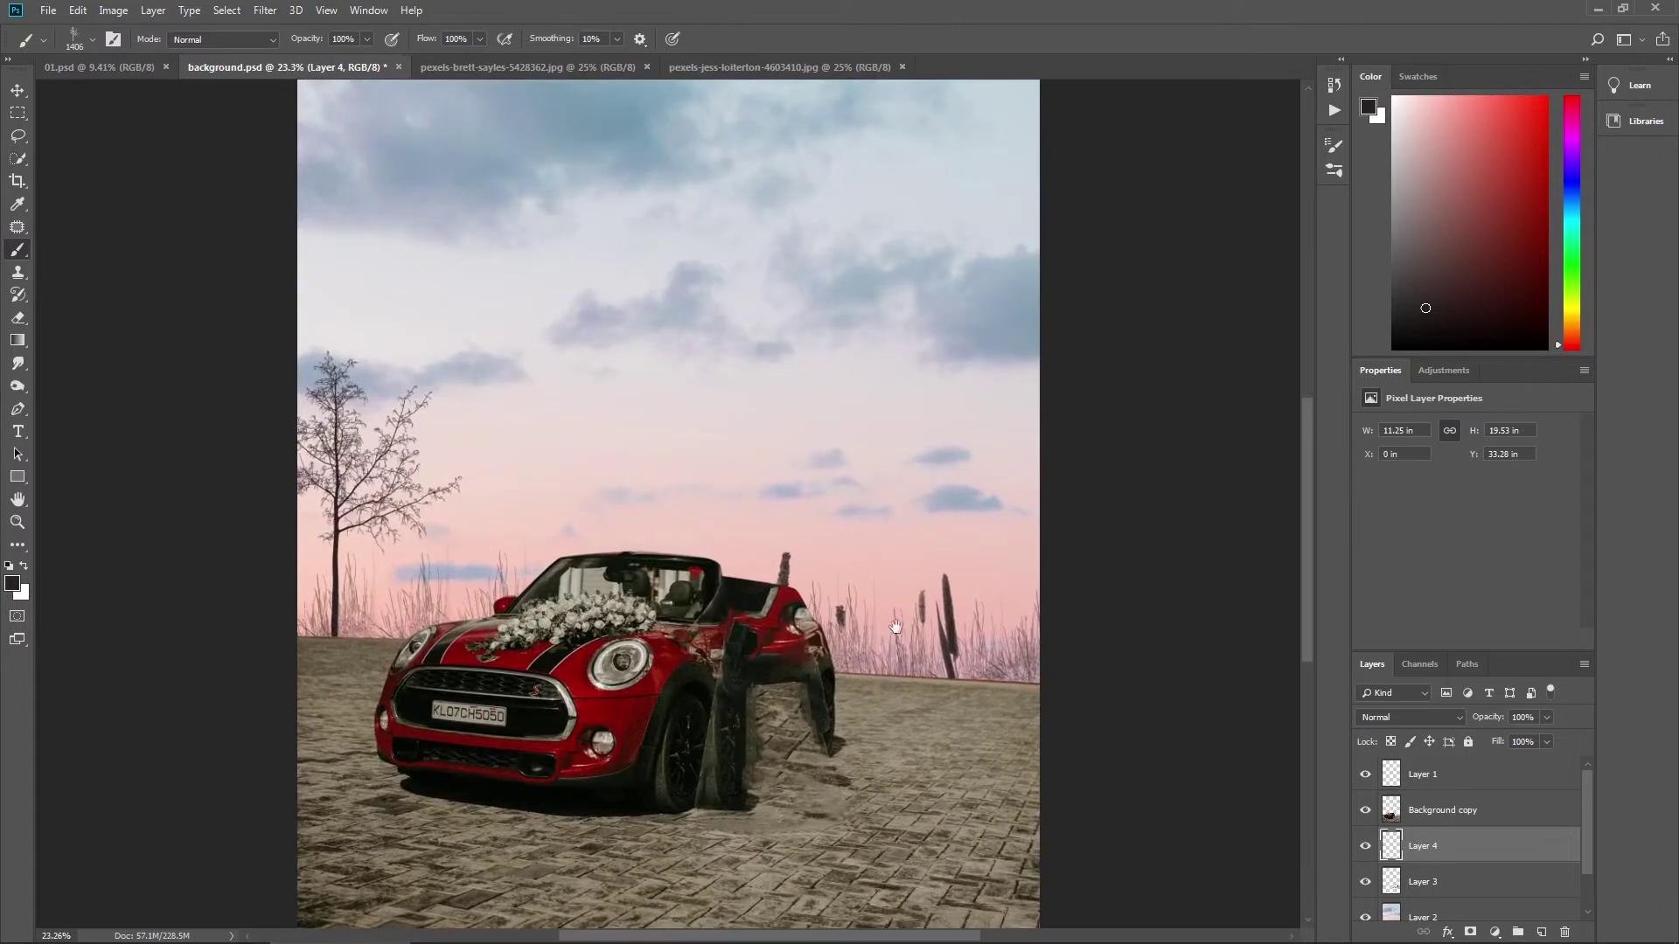
scroll(899, 568, "up", 1)
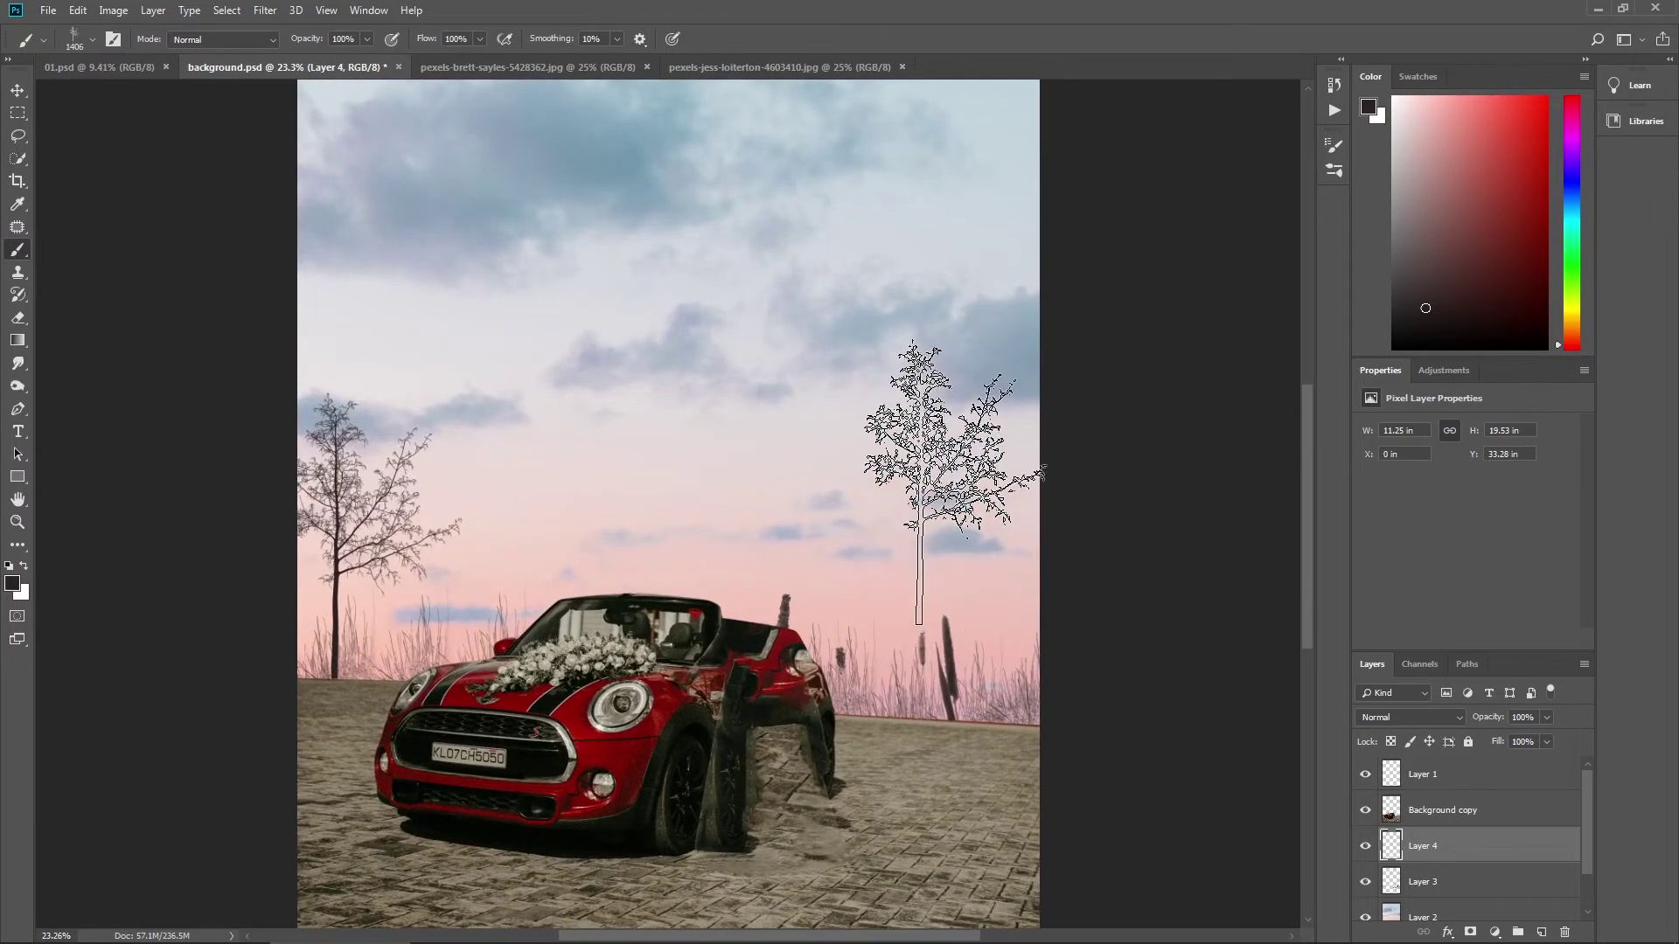
left_click(92, 39)
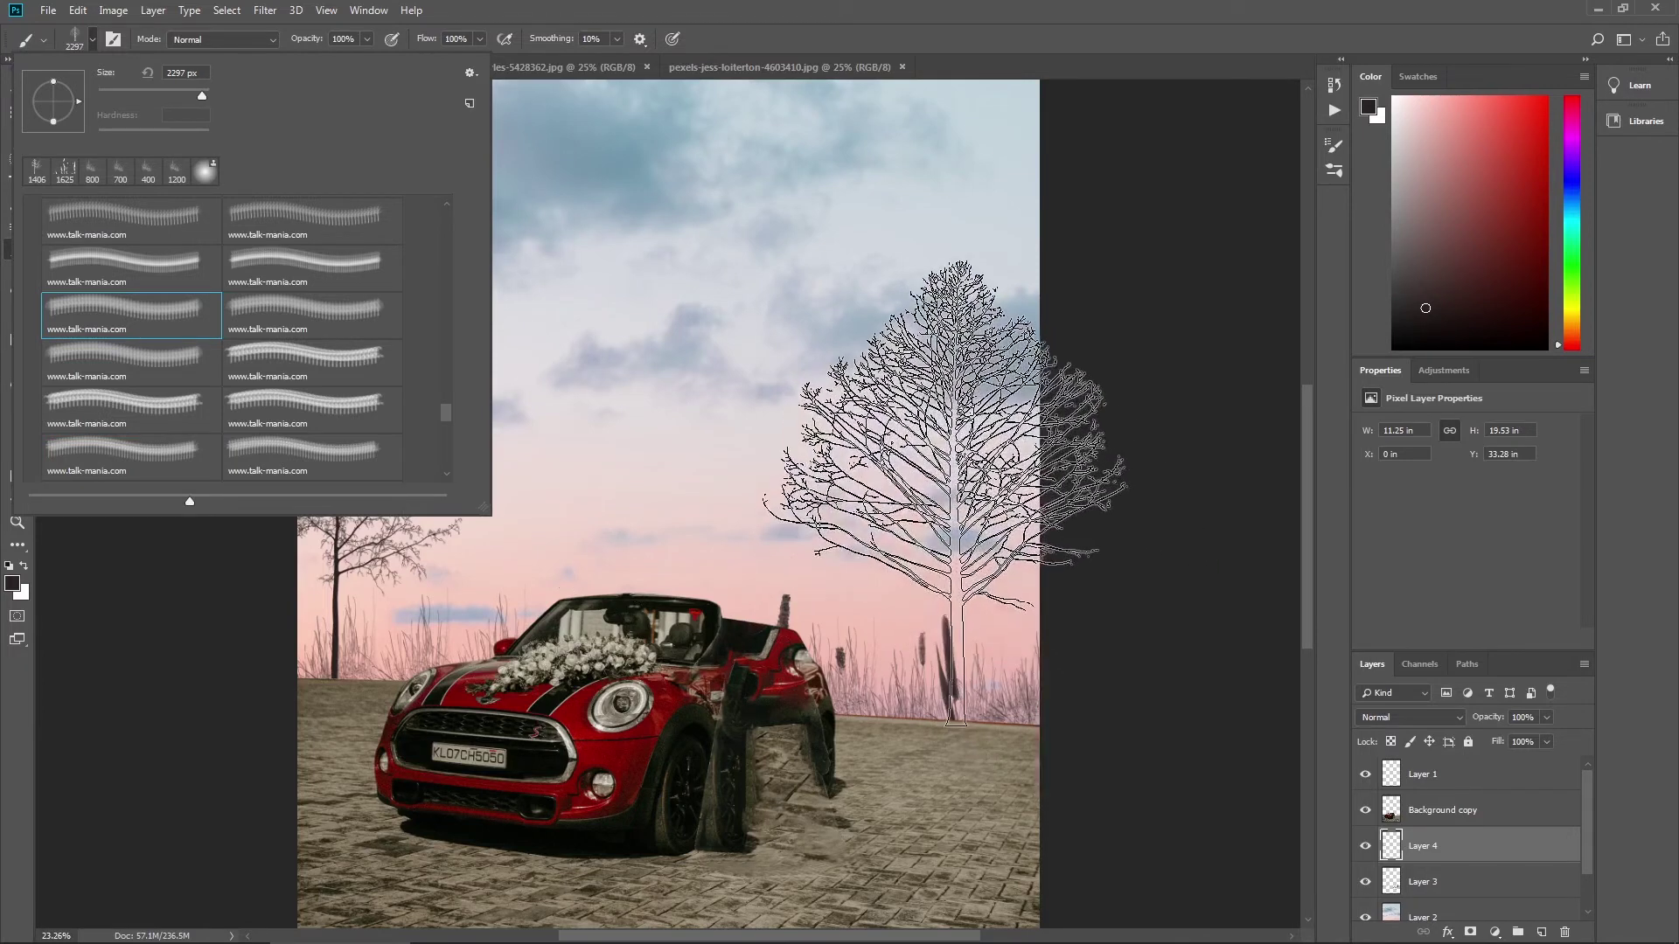
left_click(946, 488)
scroll(881, 577, "down", 4)
scroll(881, 577, "up", 4)
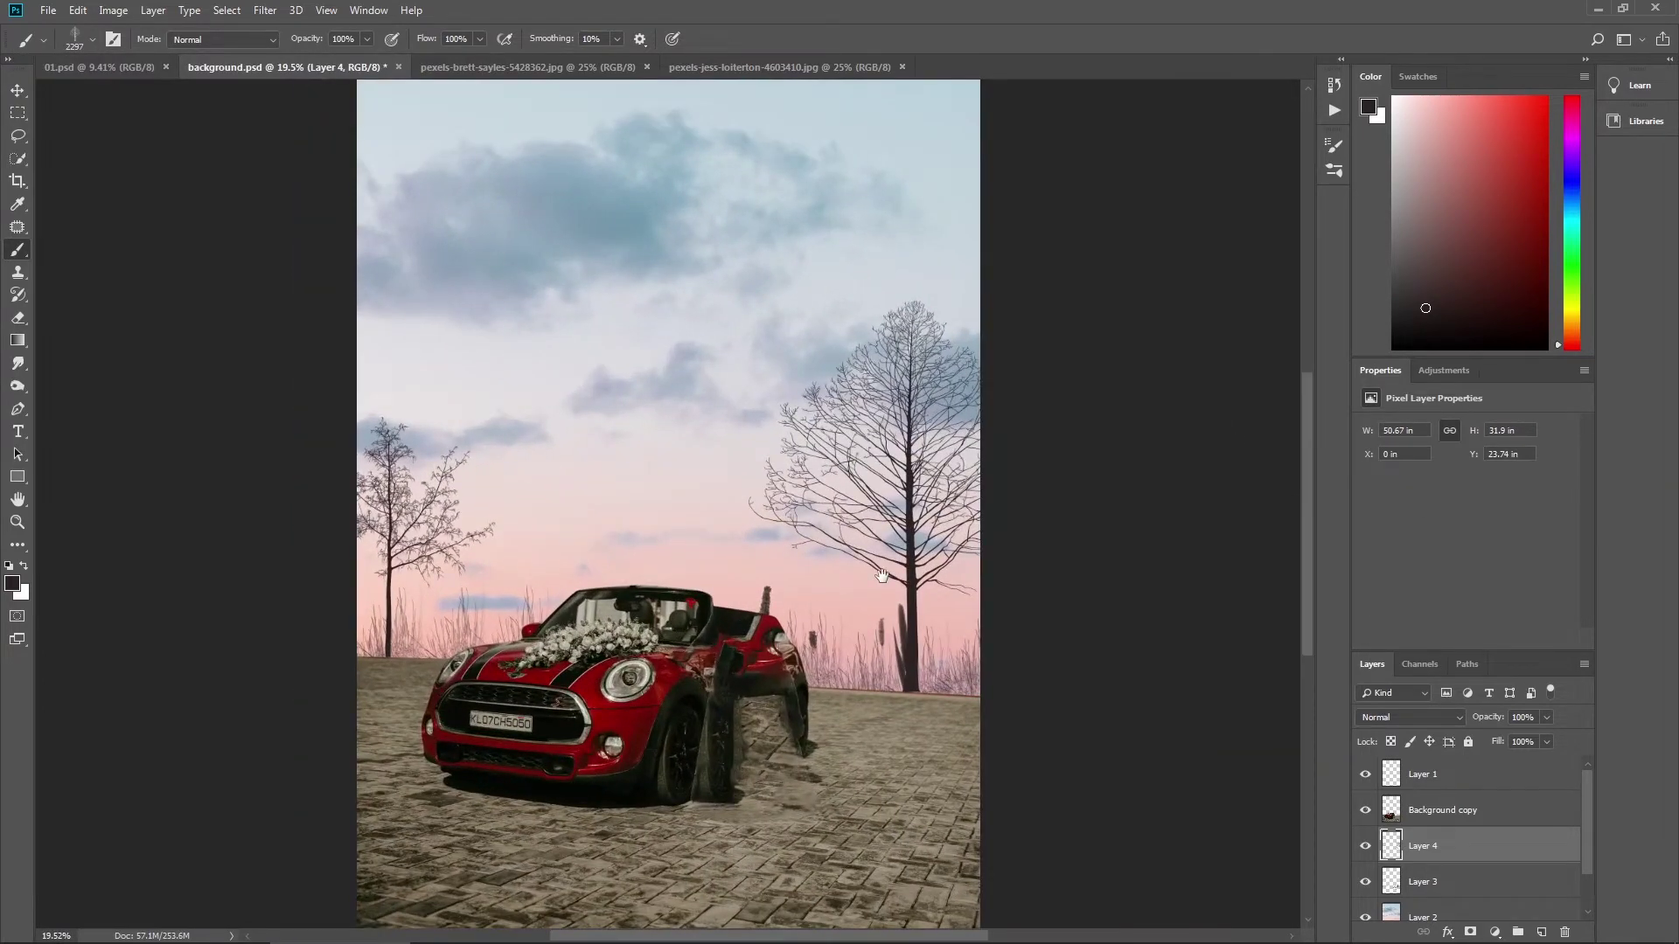
scroll(870, 578, "up", 2)
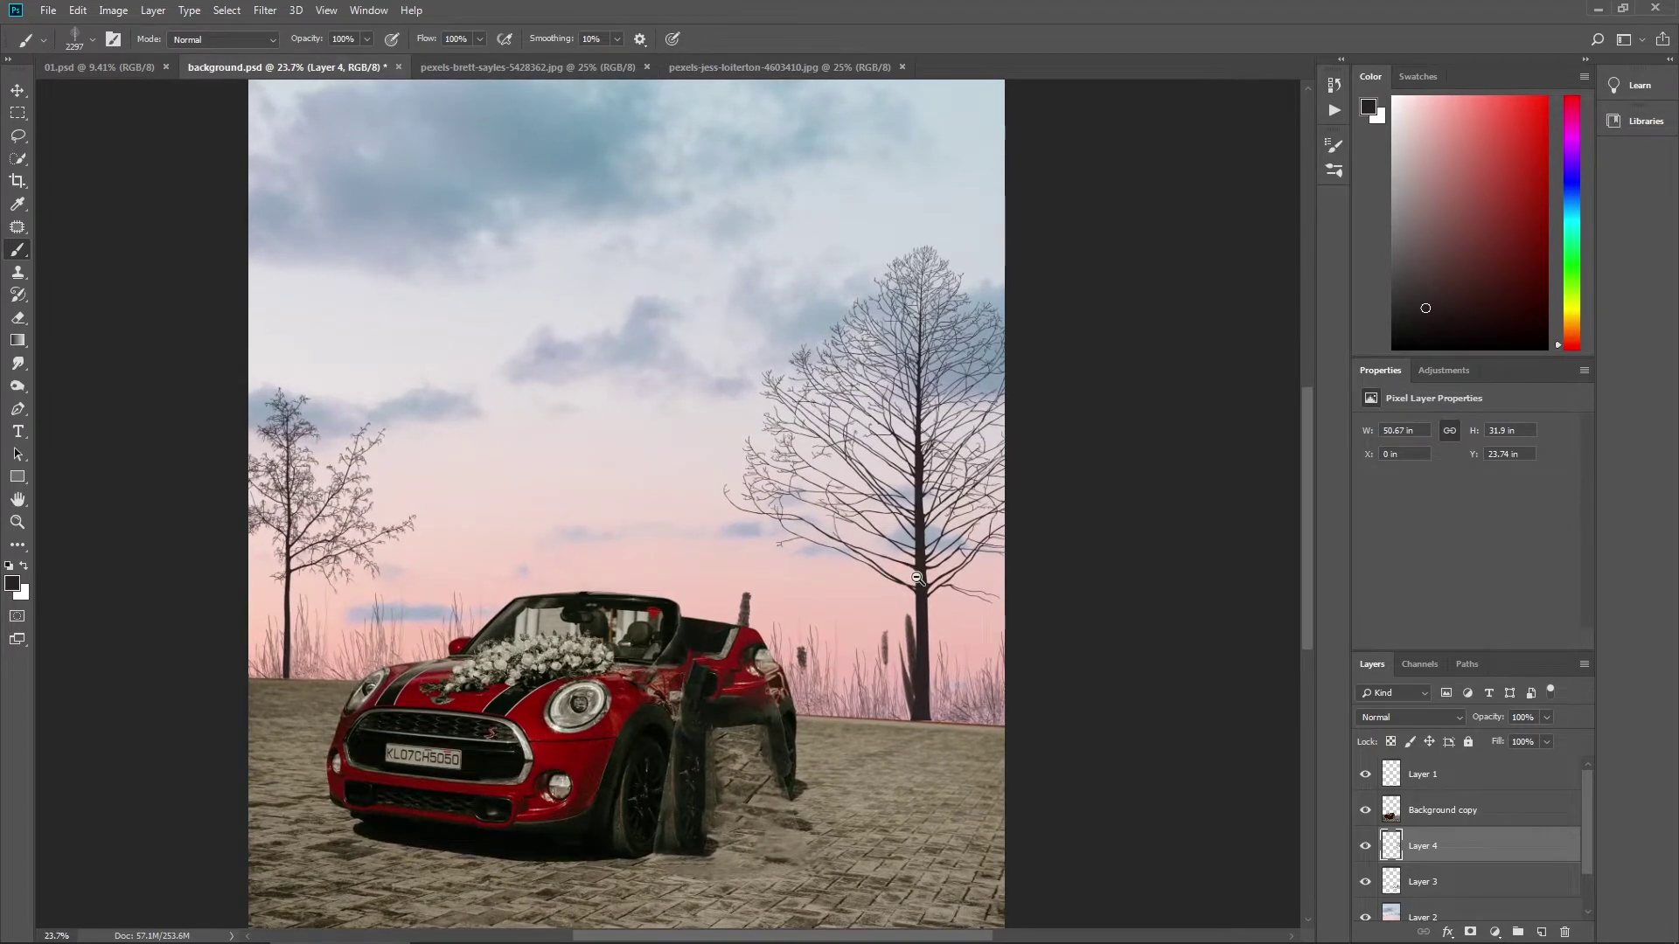
scroll(912, 568, "up", 1)
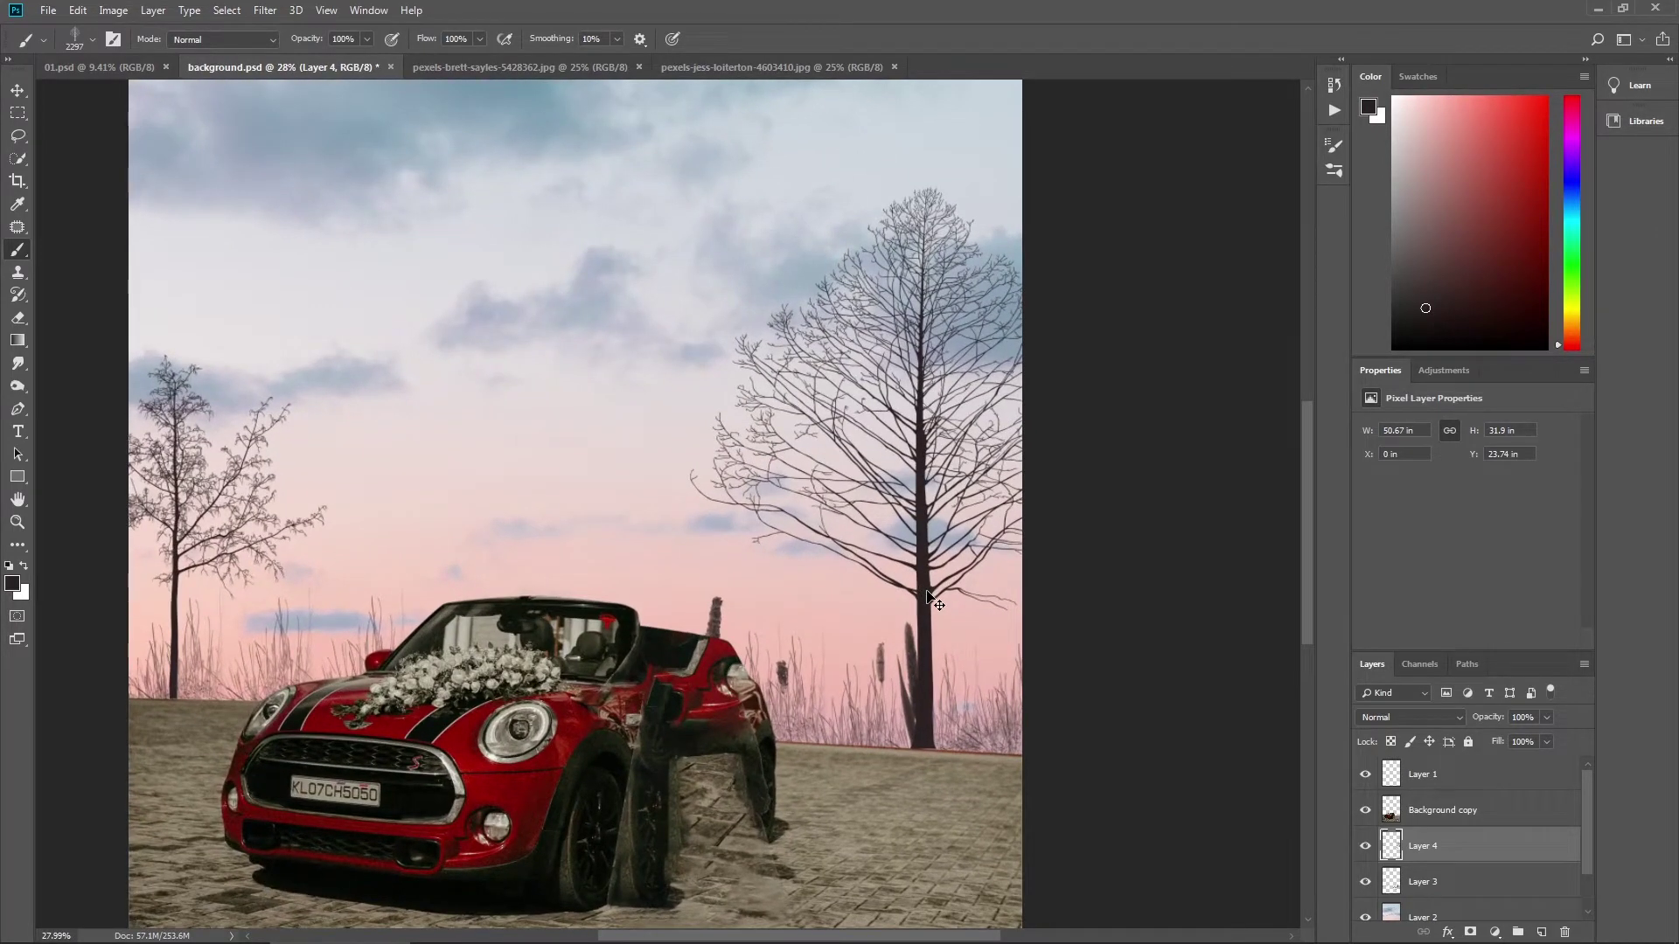
Step: Nudge the tree layer slightly downward along the horizon
left_click_drag(928, 593, 928, 595)
scroll(926, 591, "down", 4)
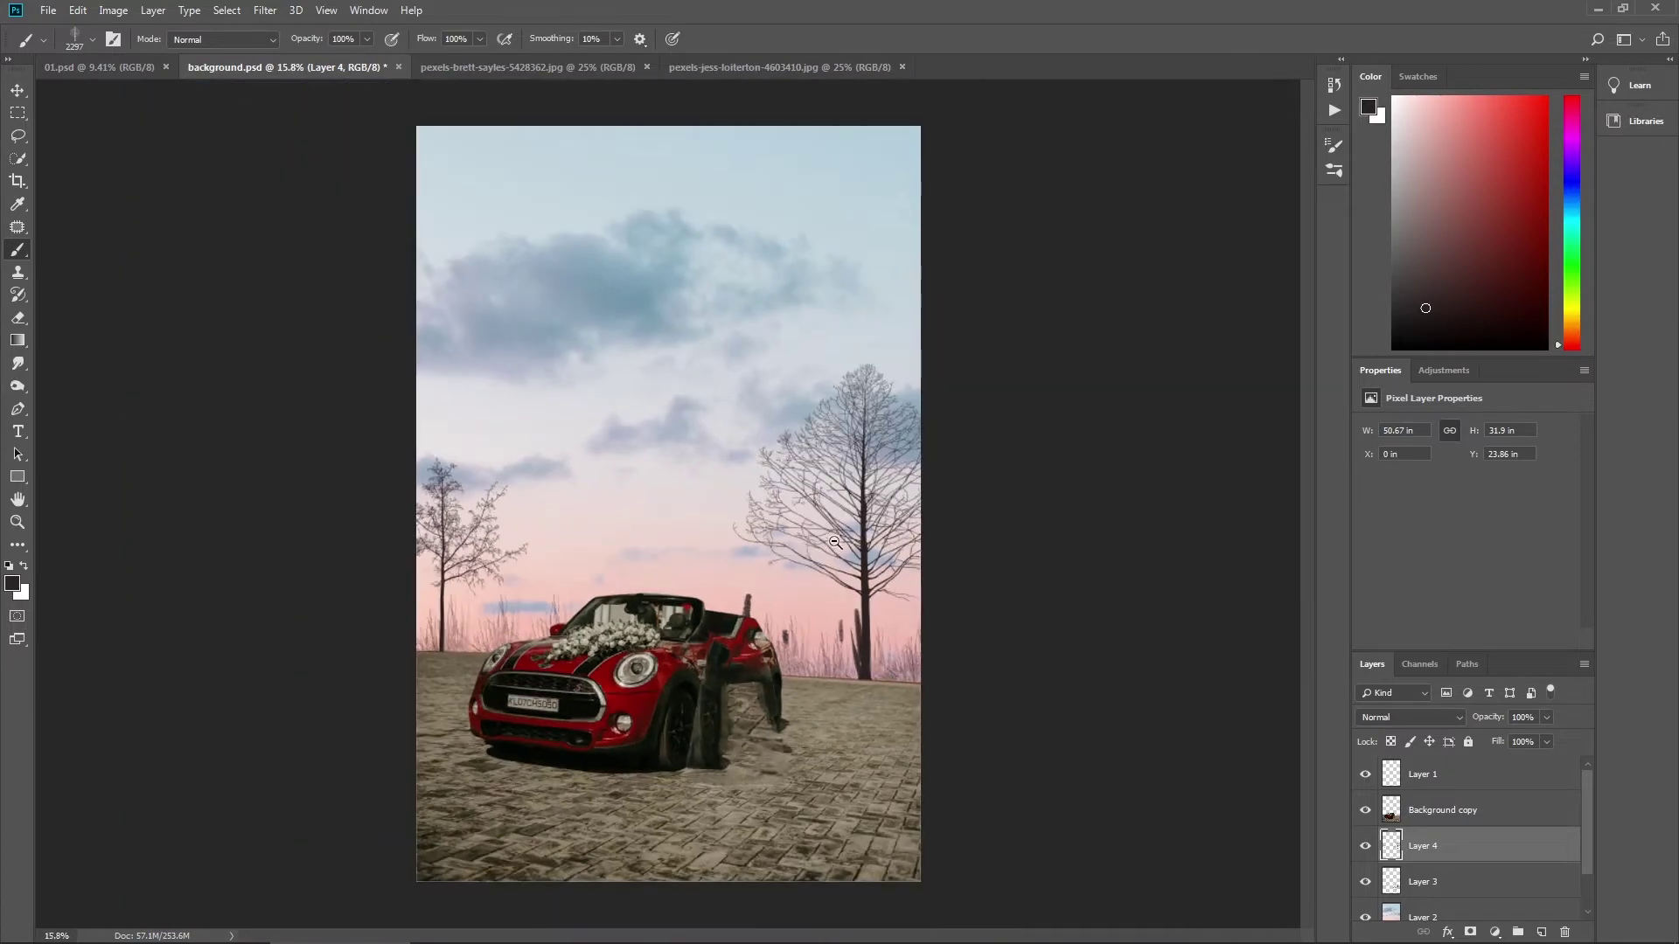
scroll(835, 542, "up", 4)
left_click_drag(888, 617, 888, 598)
scroll(886, 600, "down", 3)
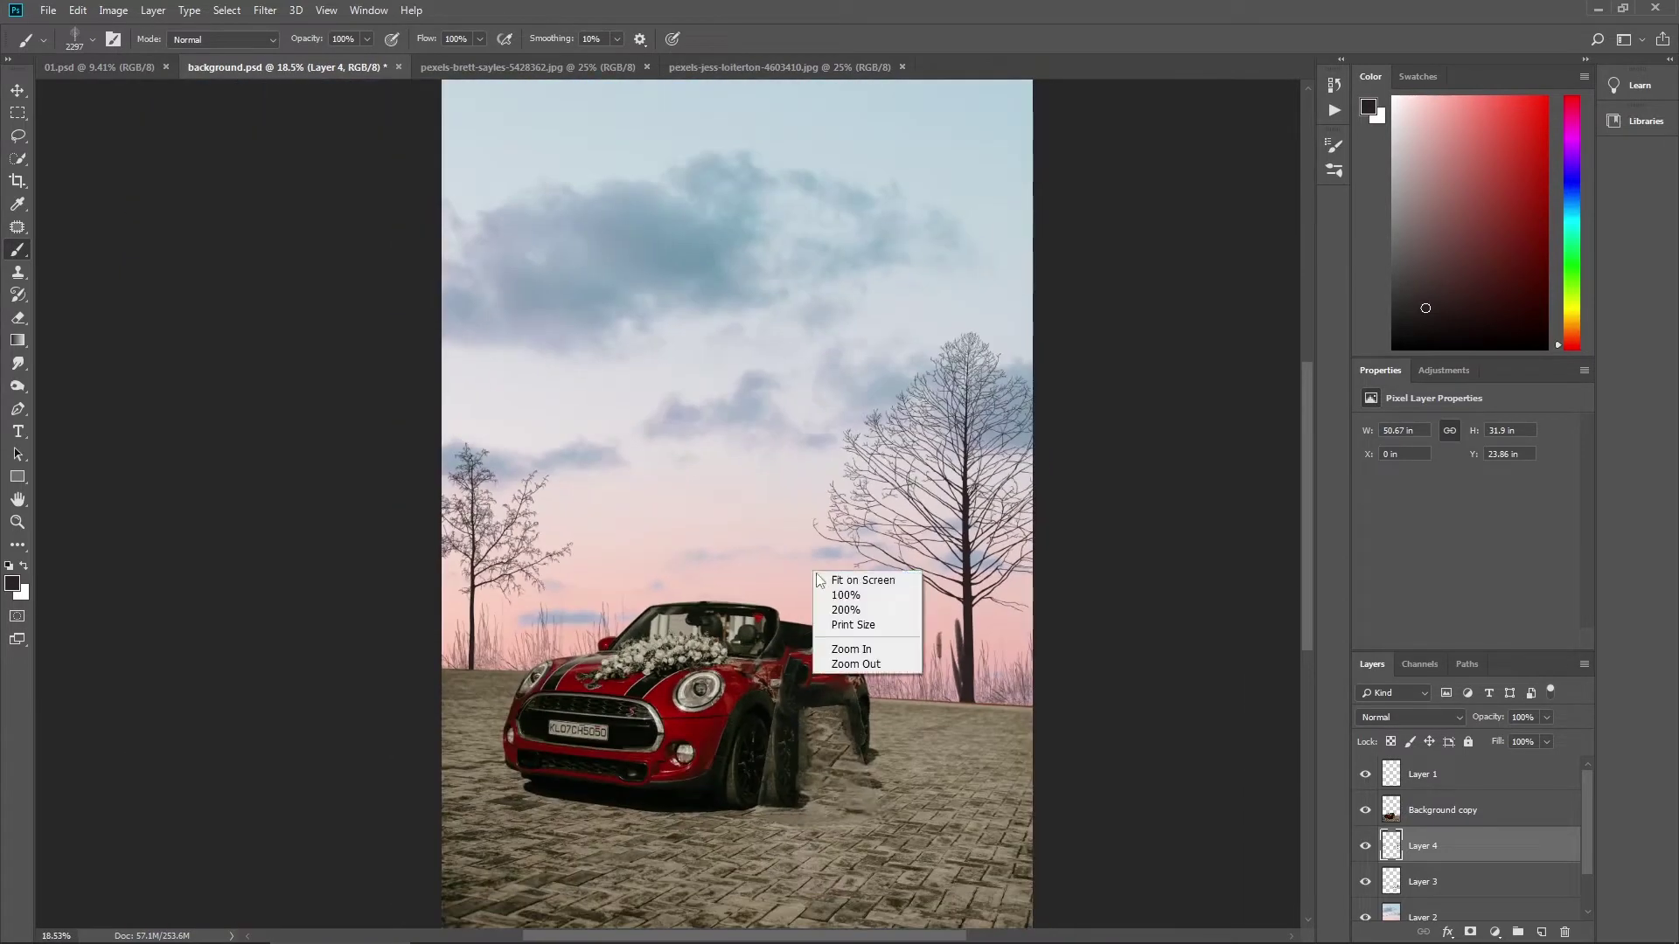
left_click(833, 584)
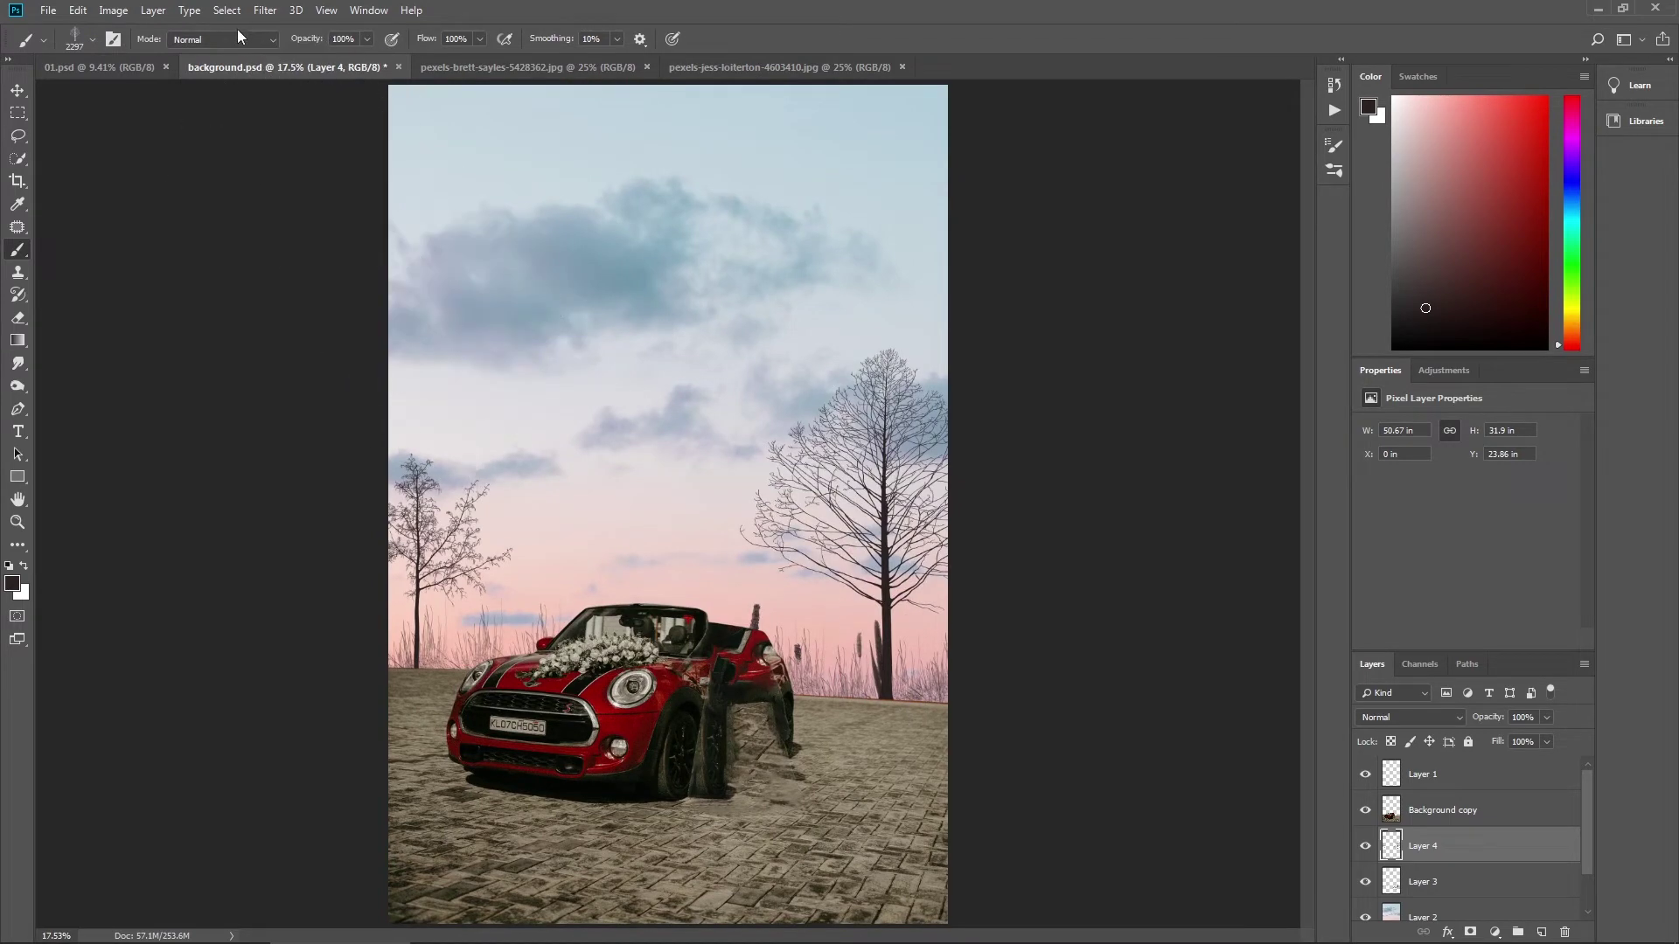
Step: Apply a Gaussian Blur with a 9.0 px radius to the trees on Layer 4
left_click(261, 13)
mouse_move(350, 208)
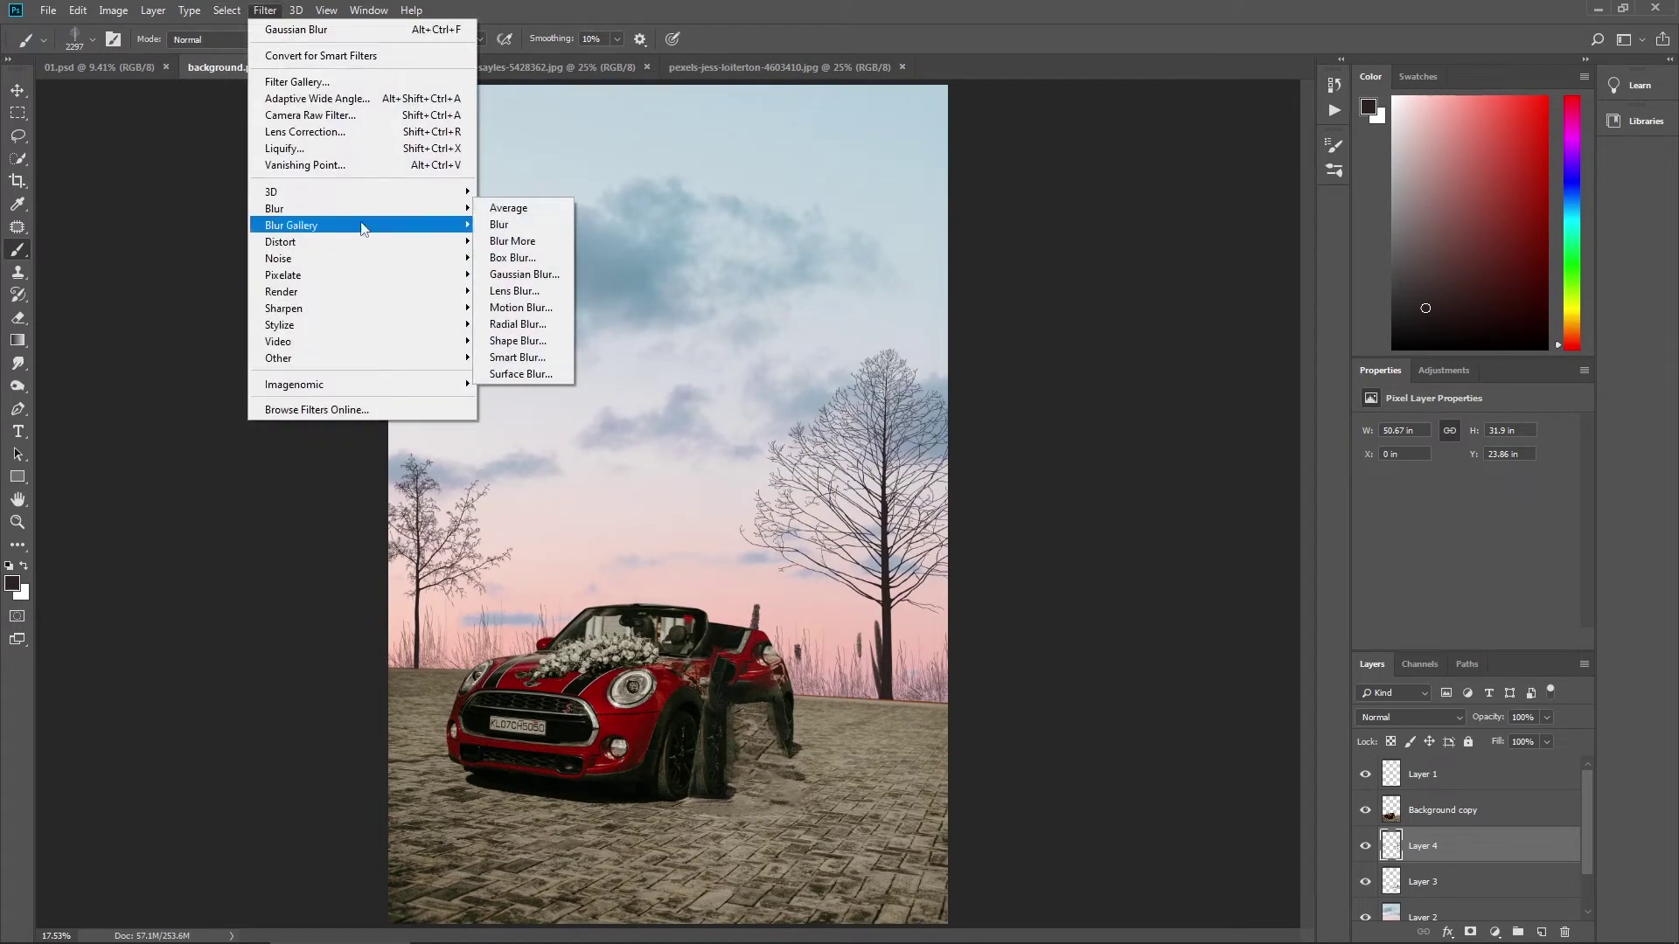
left_click(528, 274)
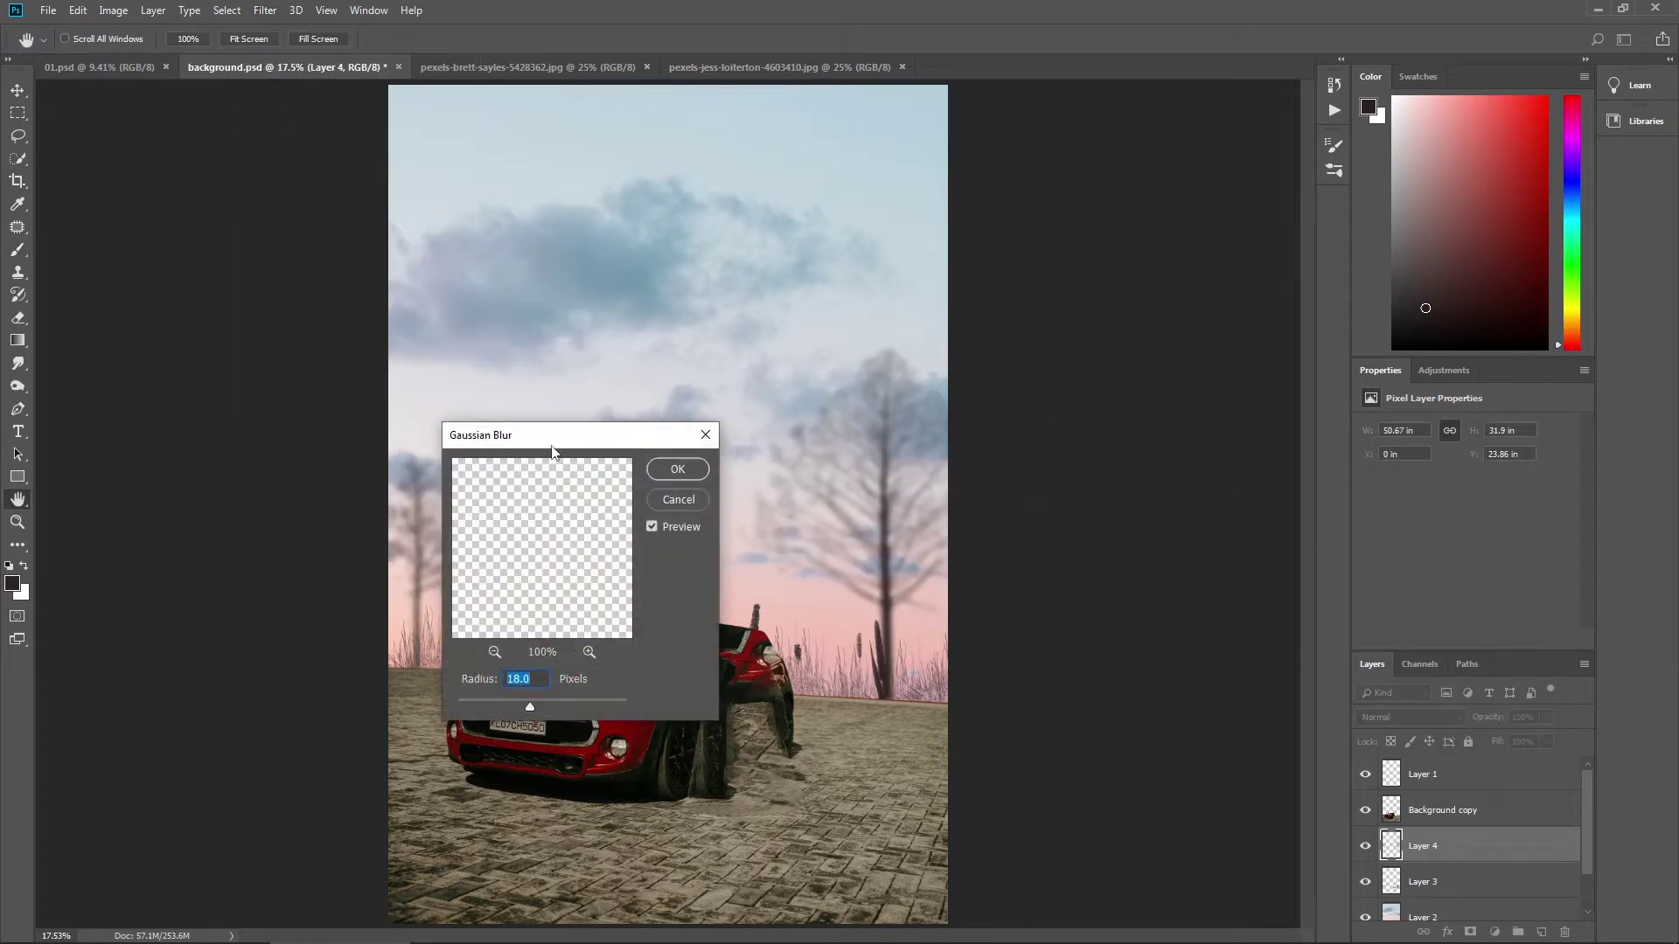
left_click_drag(551, 451, 1029, 511)
left_click_drag(1007, 769, 999, 768)
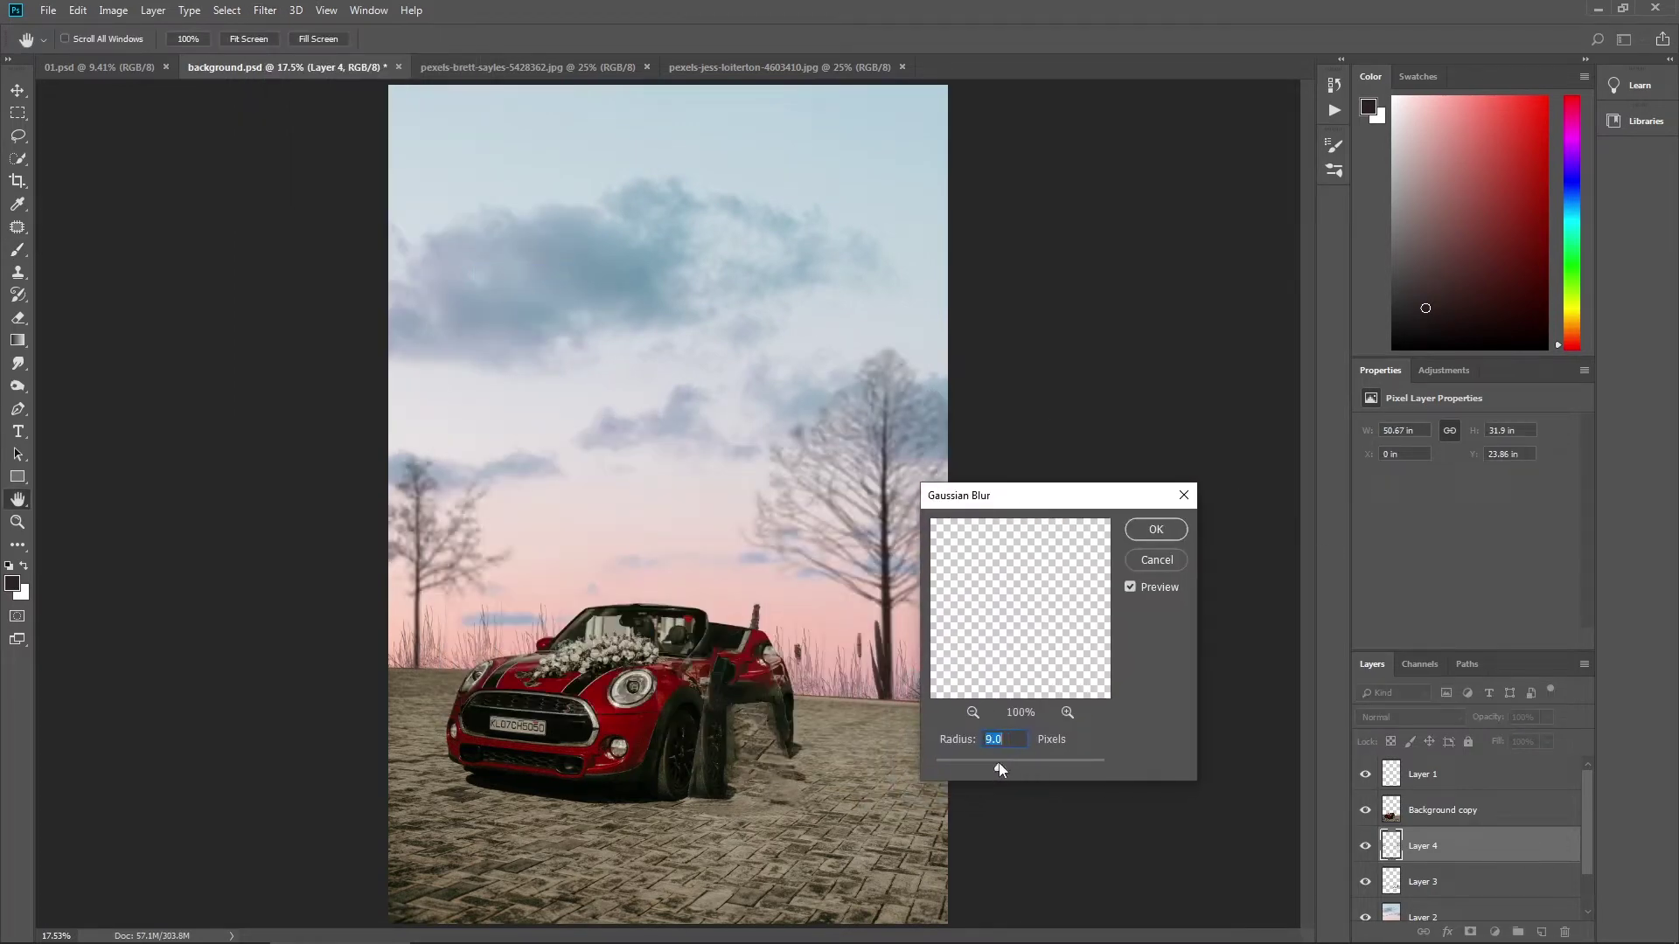
left_click(1155, 529)
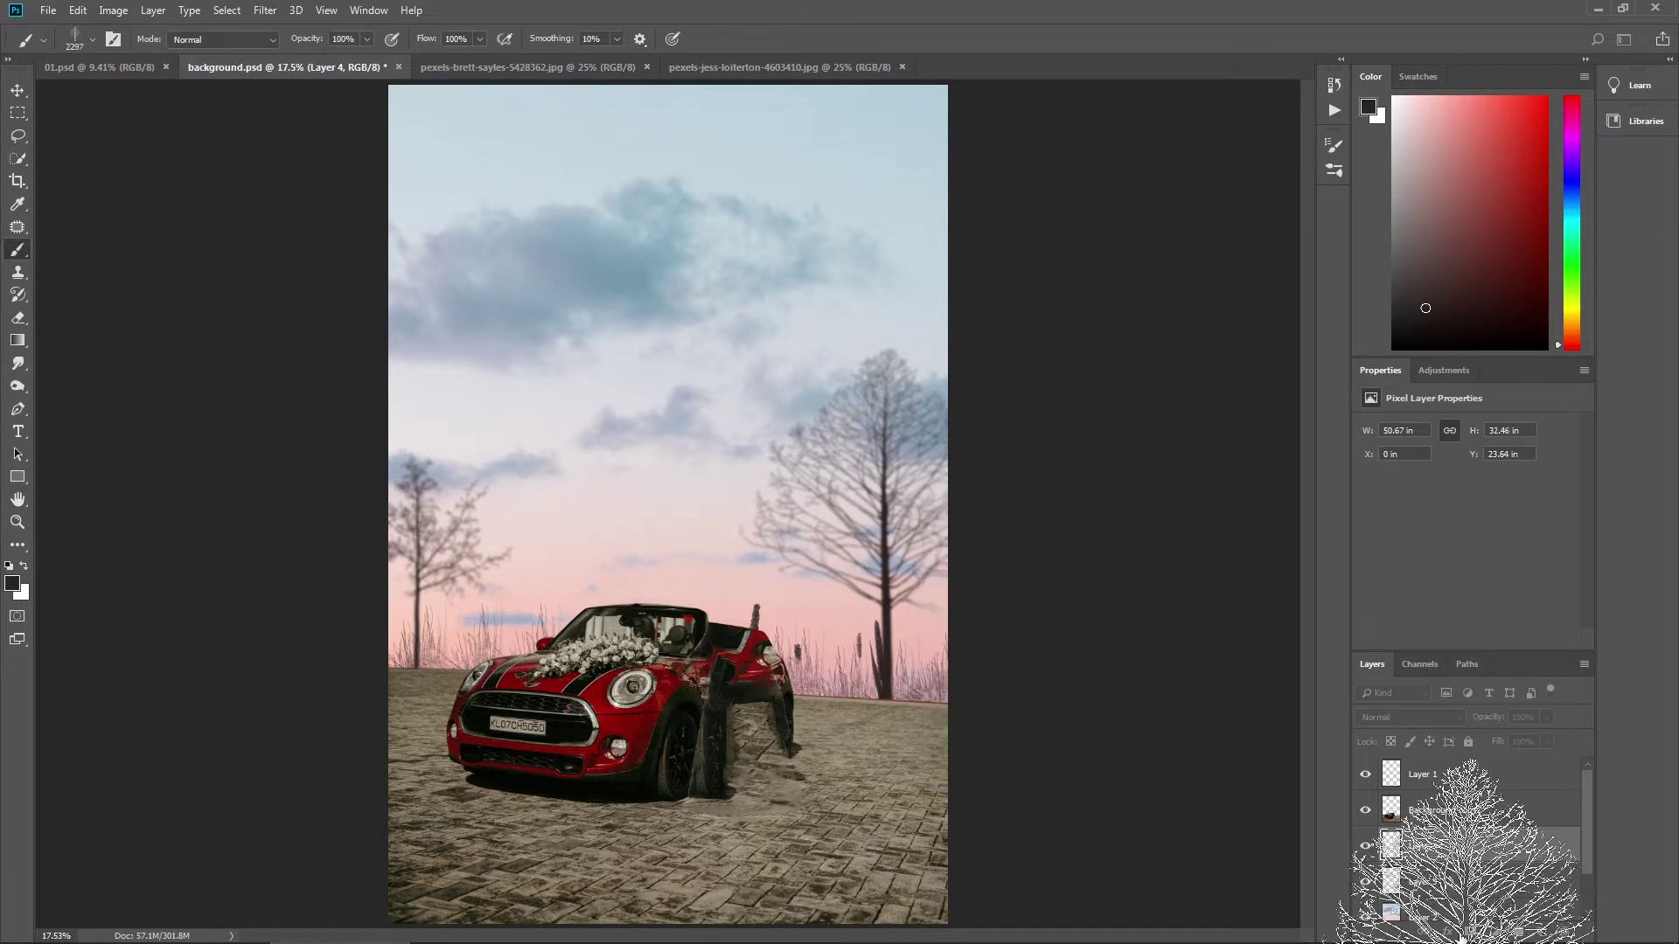
Step: Apply a Gaussian Blur with an 8.6 px radius to the grass on Layer 3
left_click(1450, 892)
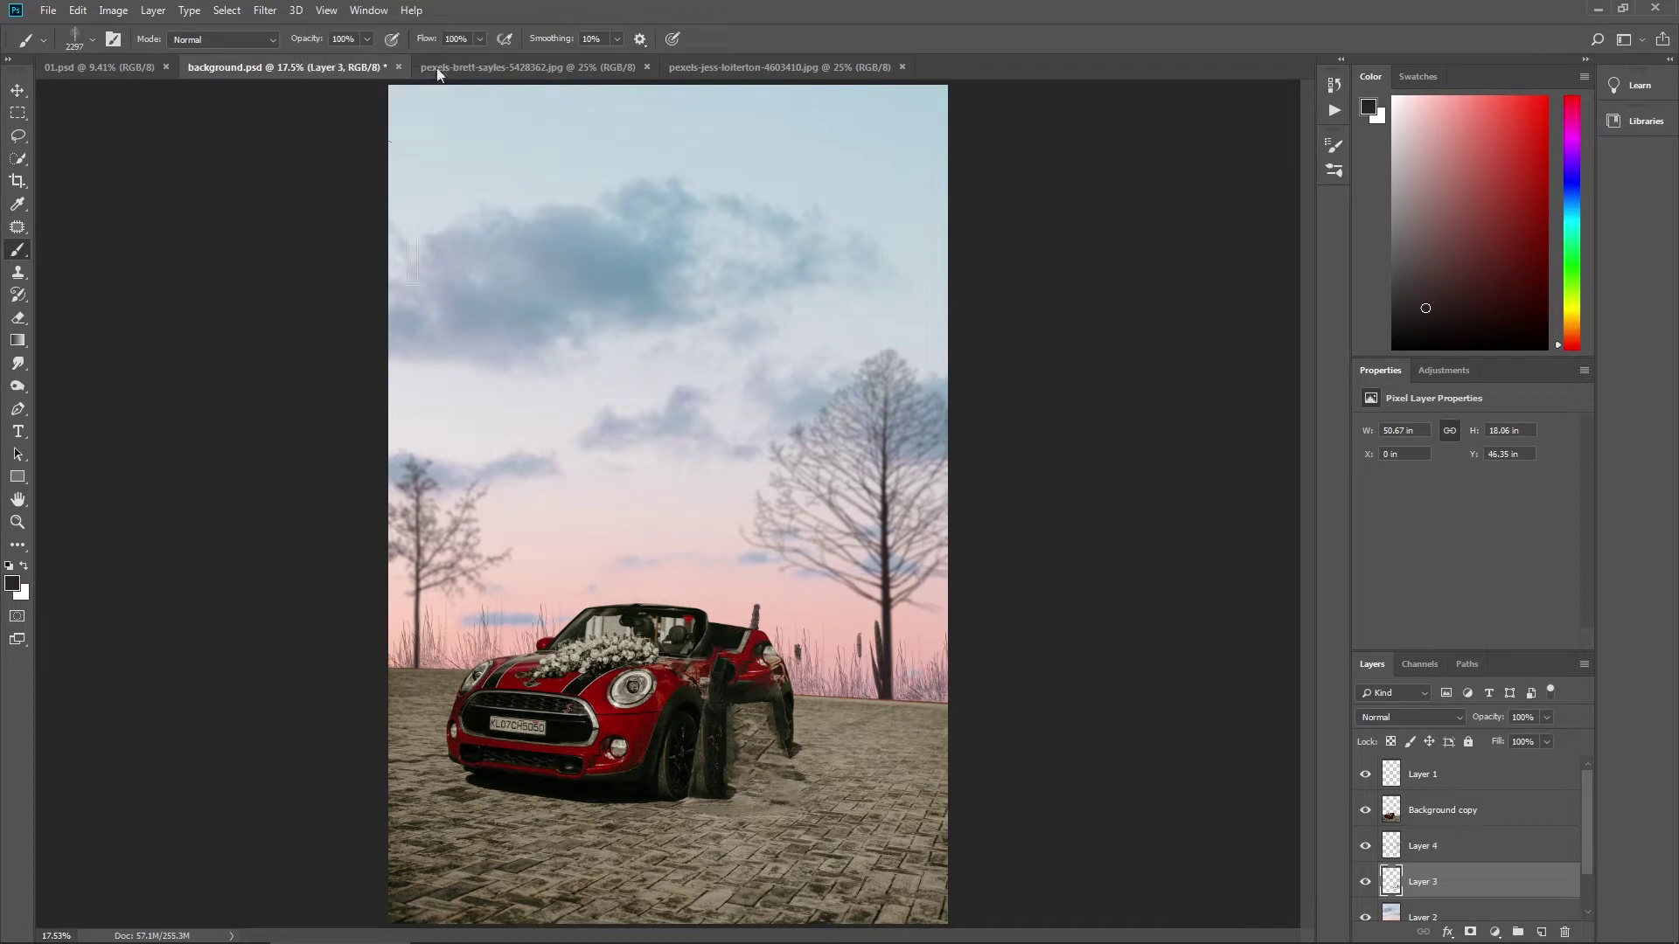
left_click(264, 12)
mouse_move(335, 210)
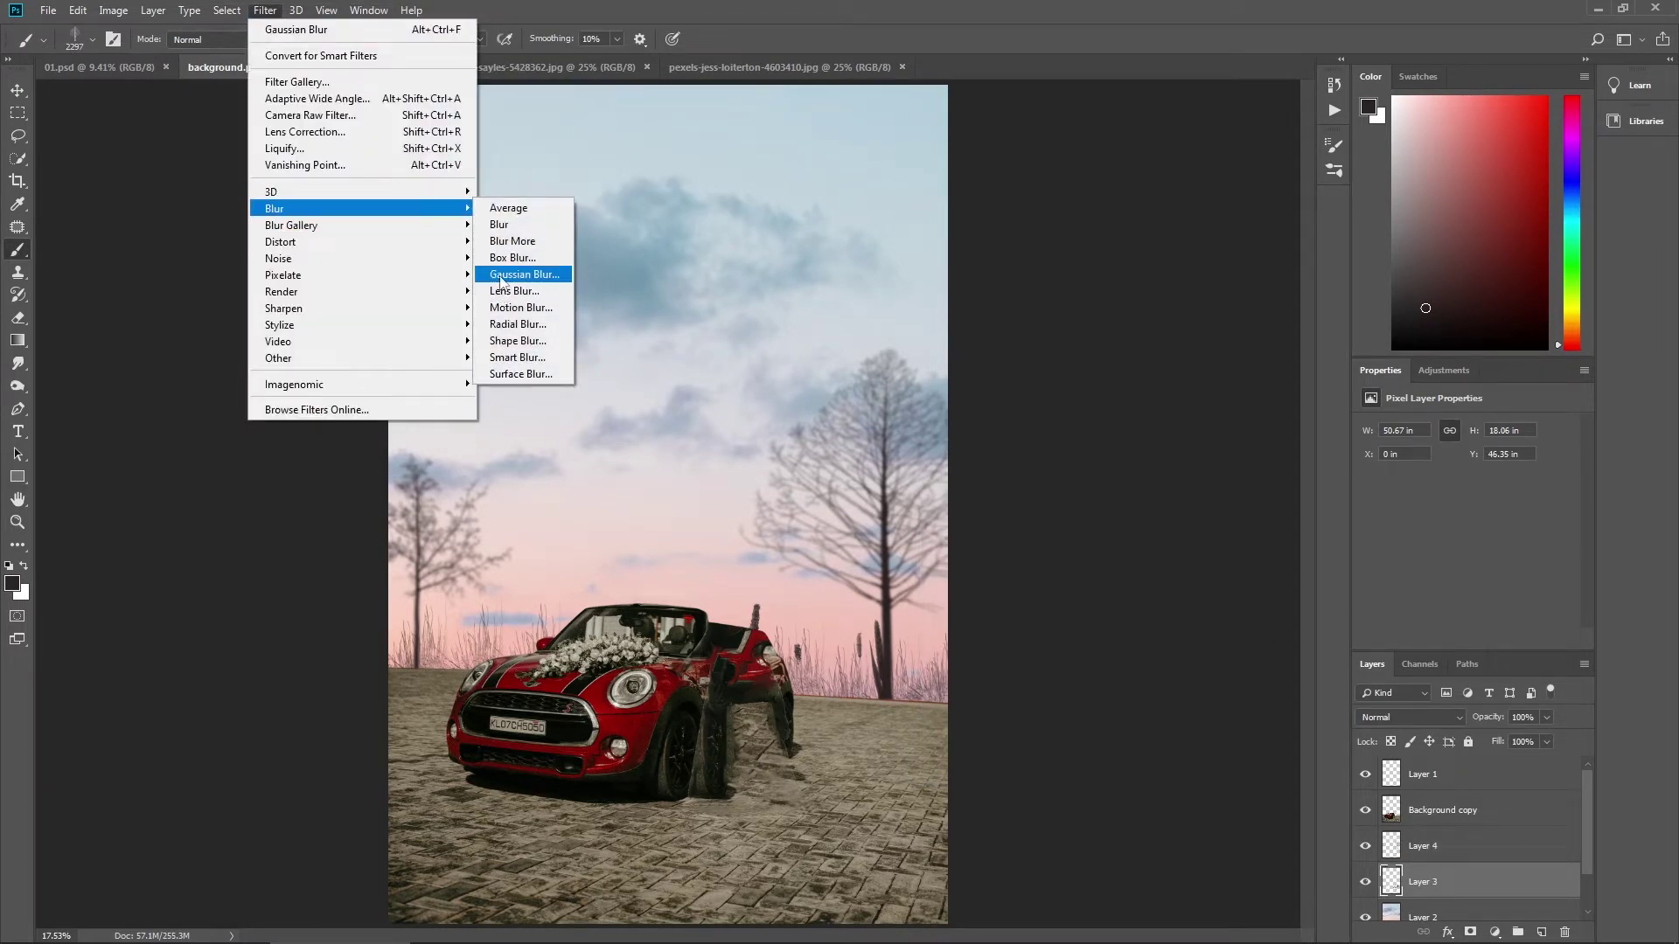
left_click(501, 276)
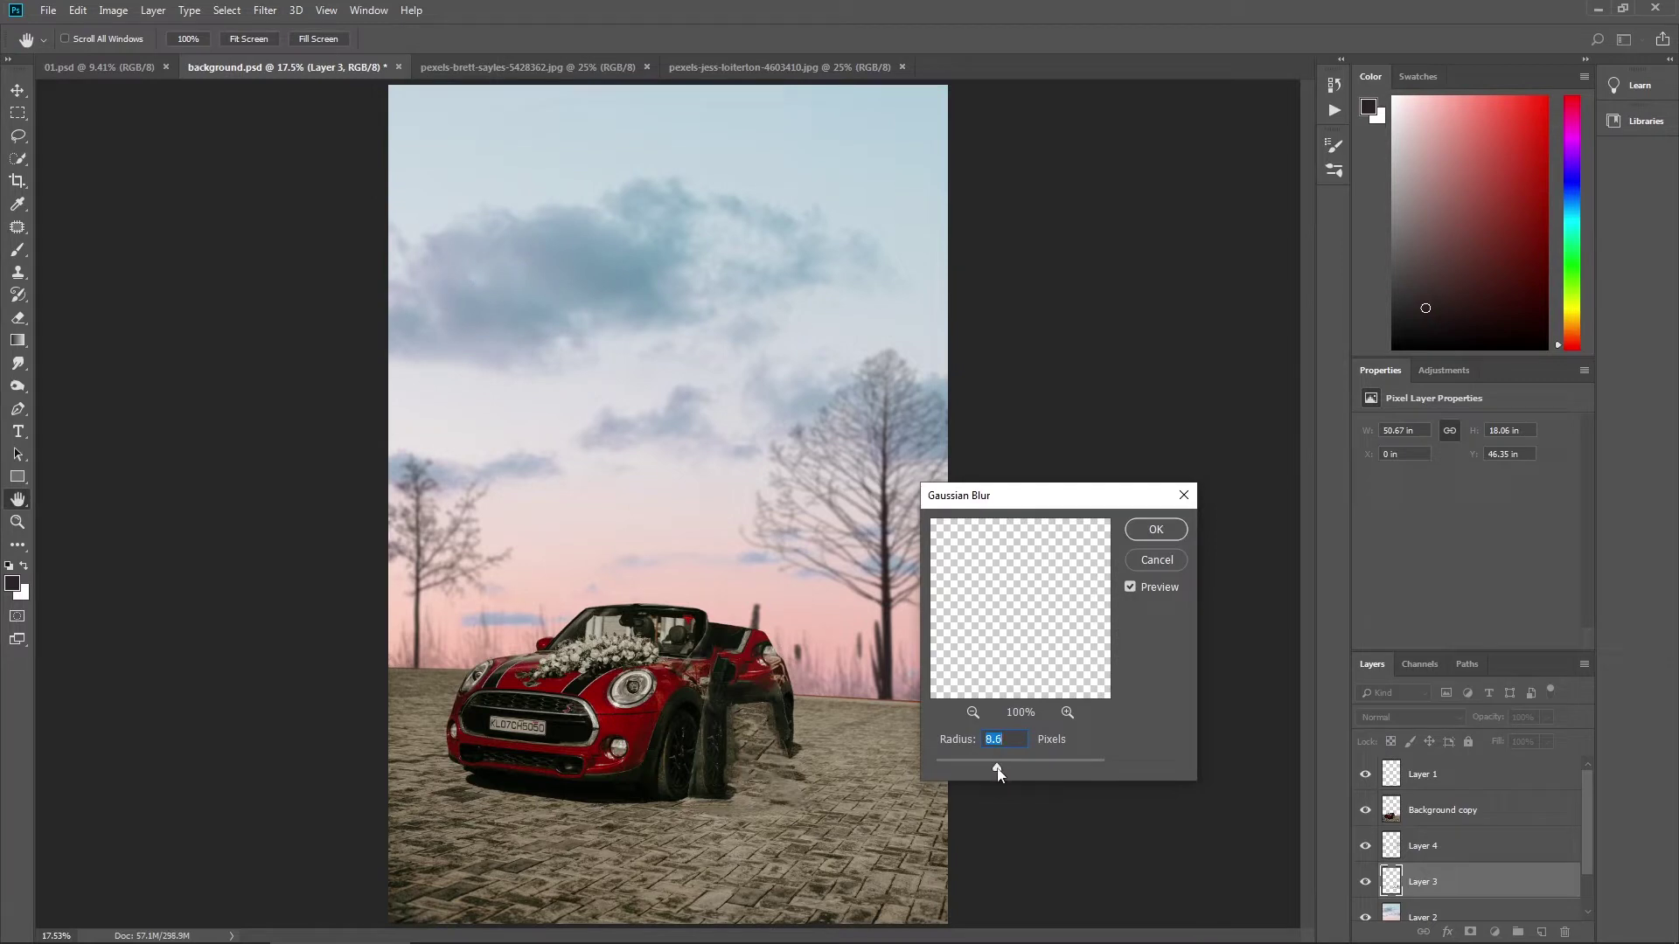
left_click(1153, 531)
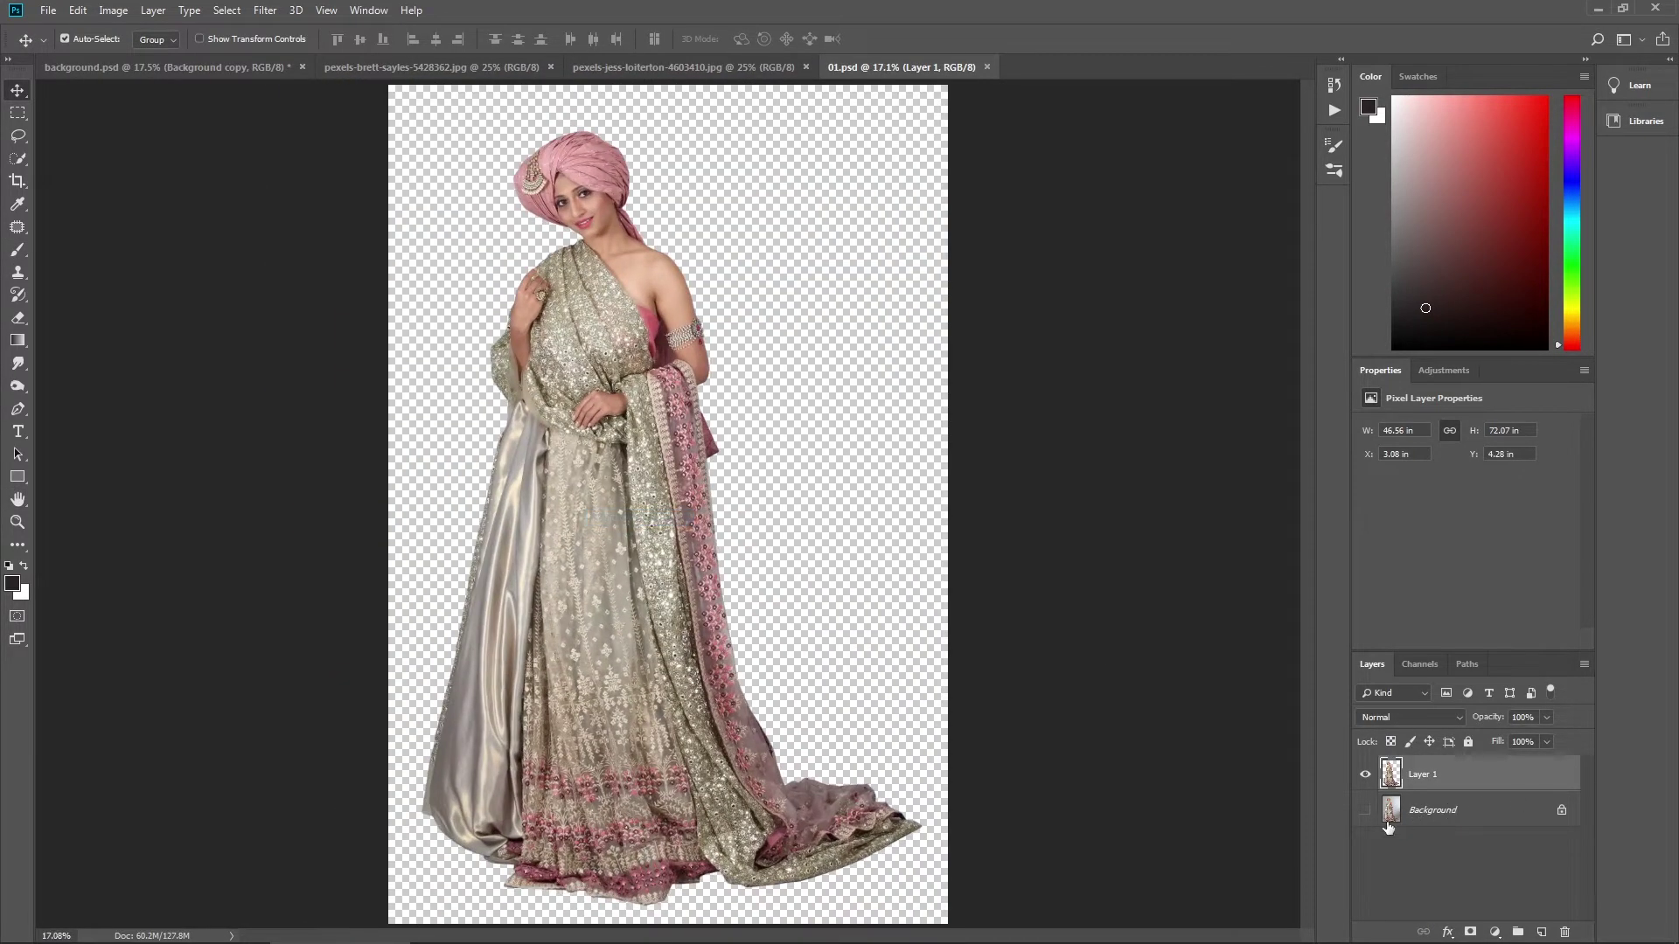
Step: Show the Background layer of 01.psd and lasso the floor area around the dress hem and train on it
left_click(1365, 810)
left_click(1423, 818)
scroll(757, 630, "up", 2)
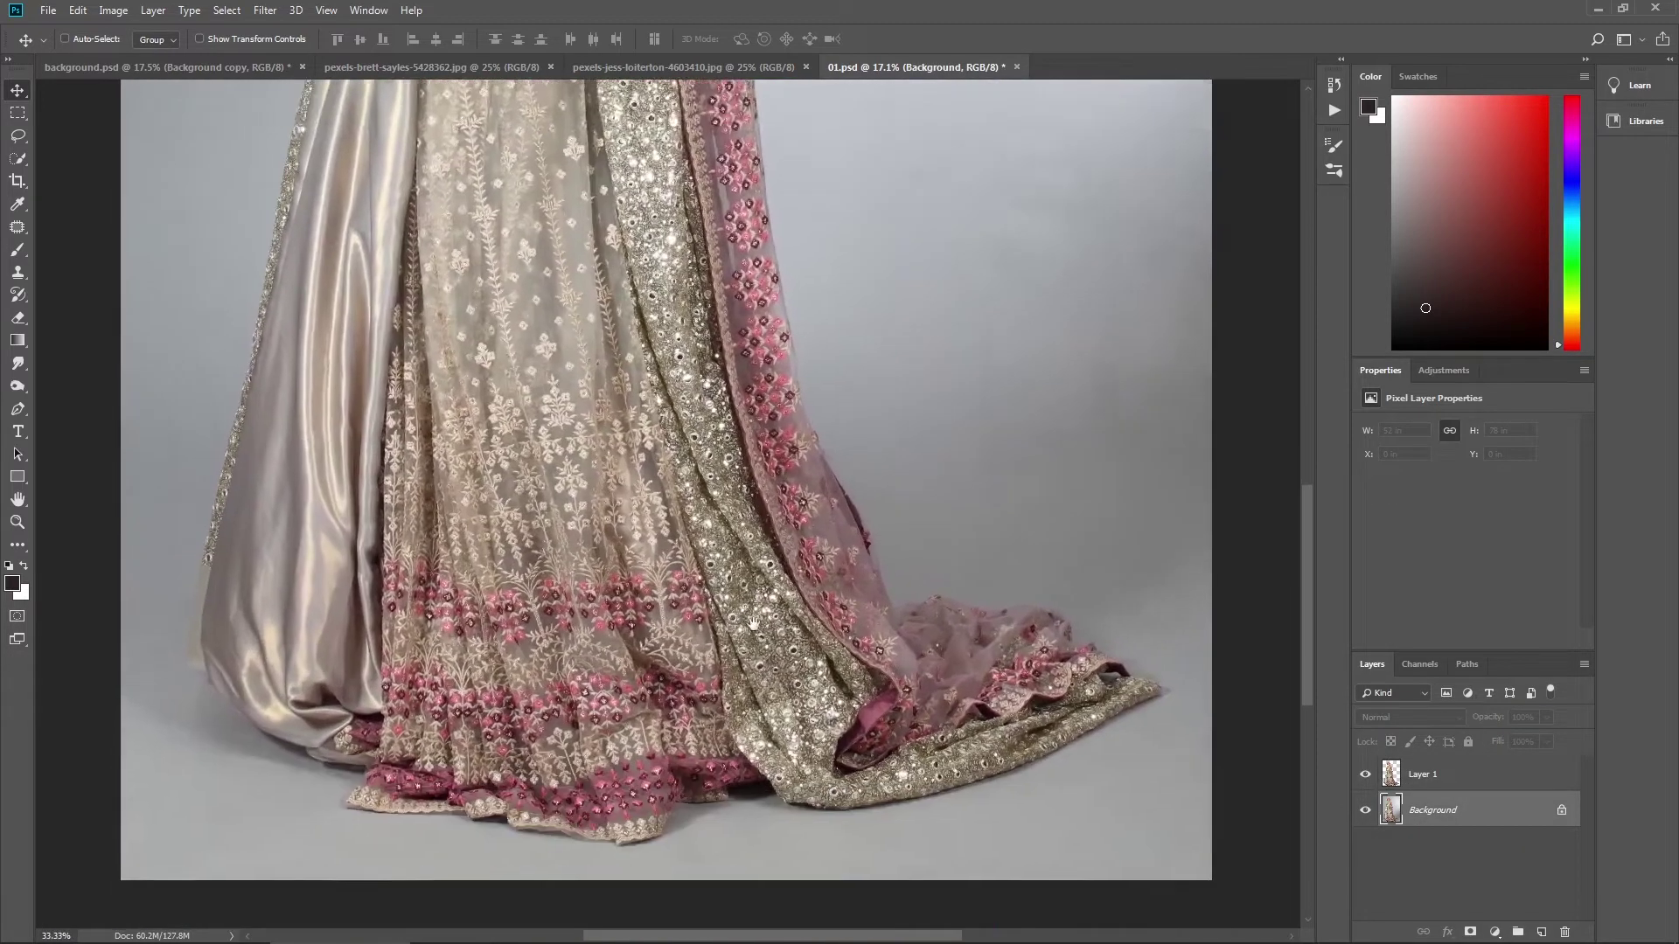
scroll(758, 629, "down", 1)
key("l")
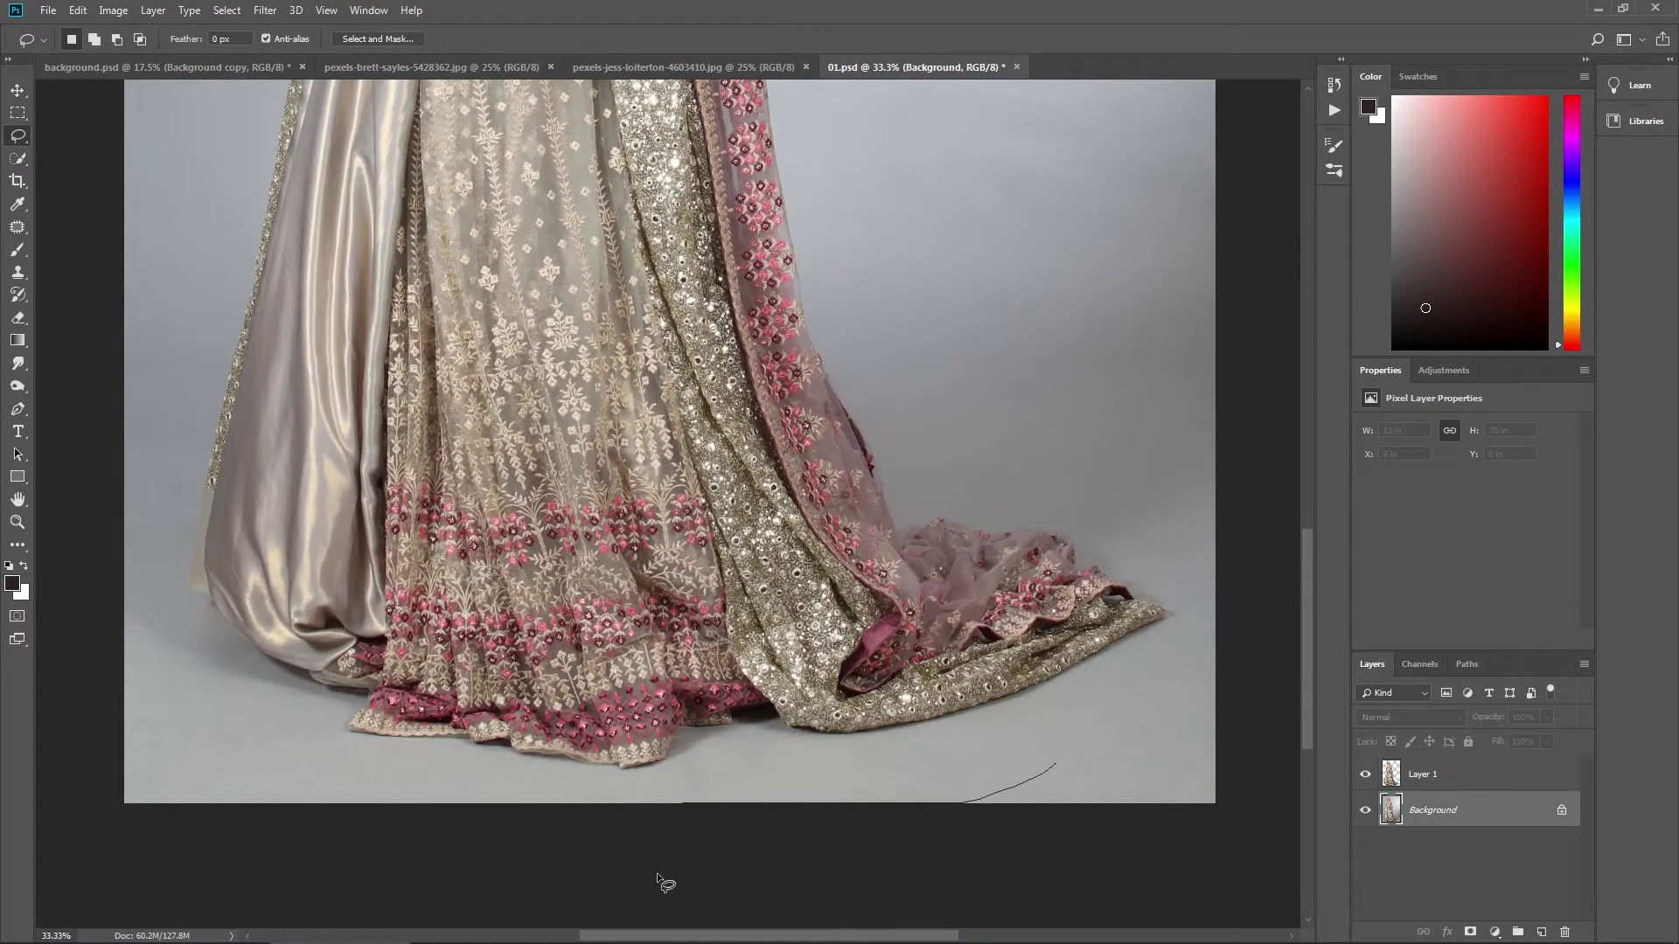
left_click_drag(1234, 654, 708, 828)
key("ctrl+j")
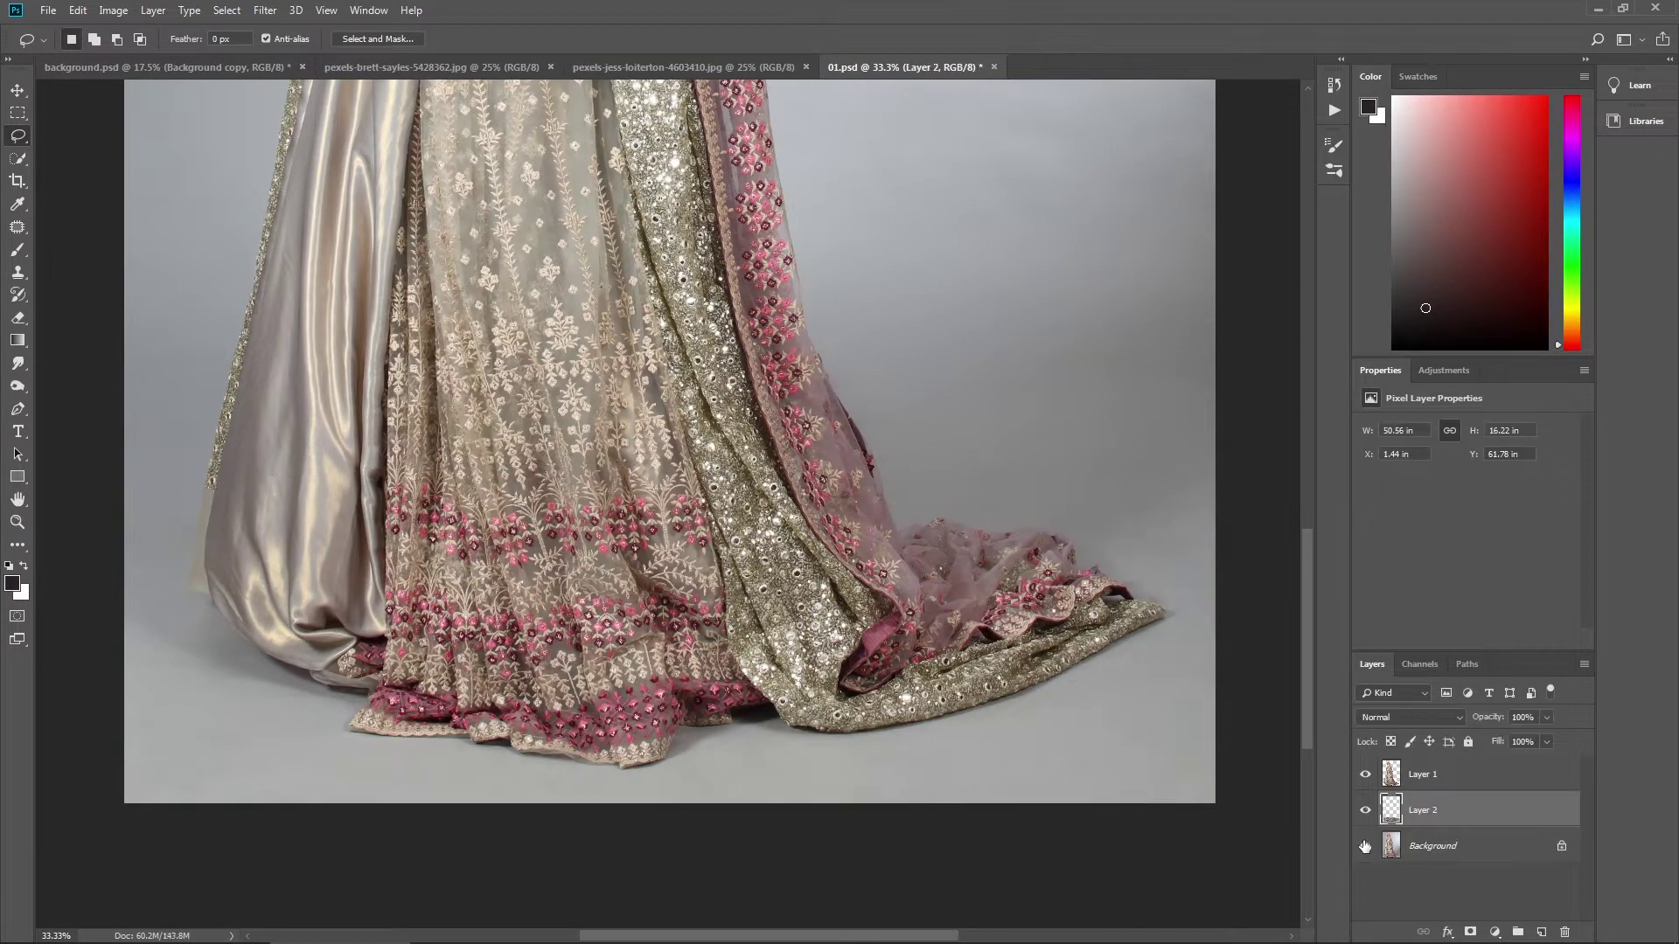
left_click(1365, 846)
key("ctrl+l")
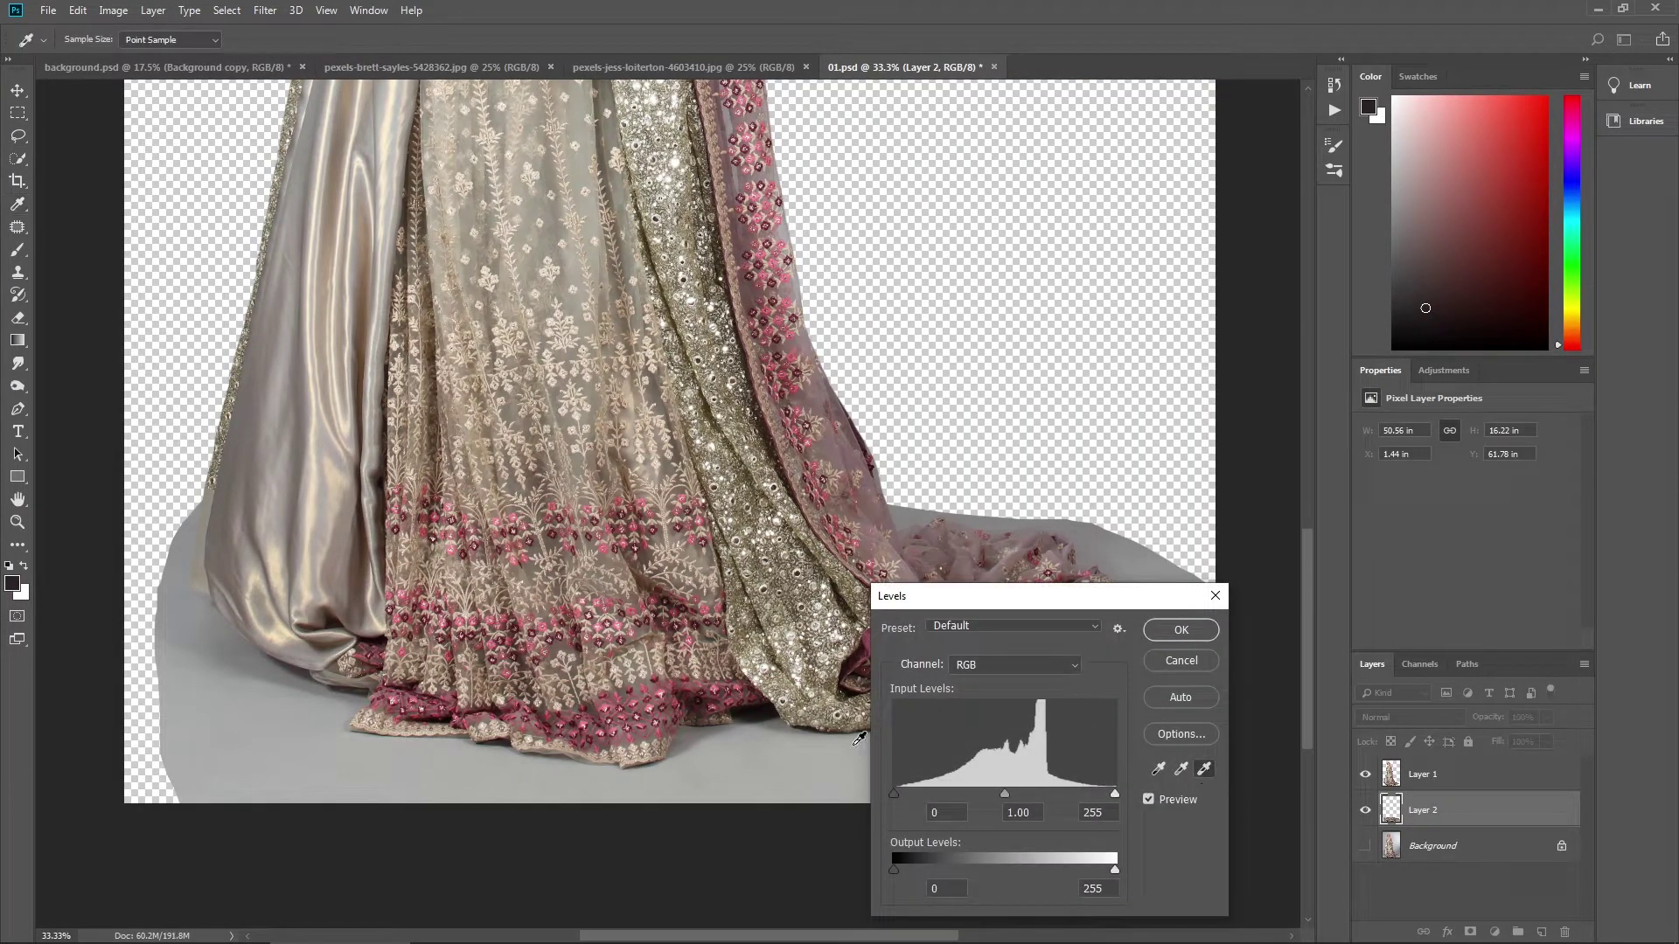
left_click(862, 742)
key("Return")
left_click(1419, 717)
left_click(1147, 366)
key("ctrl+alt+z")
key("ctrl+alt+z")
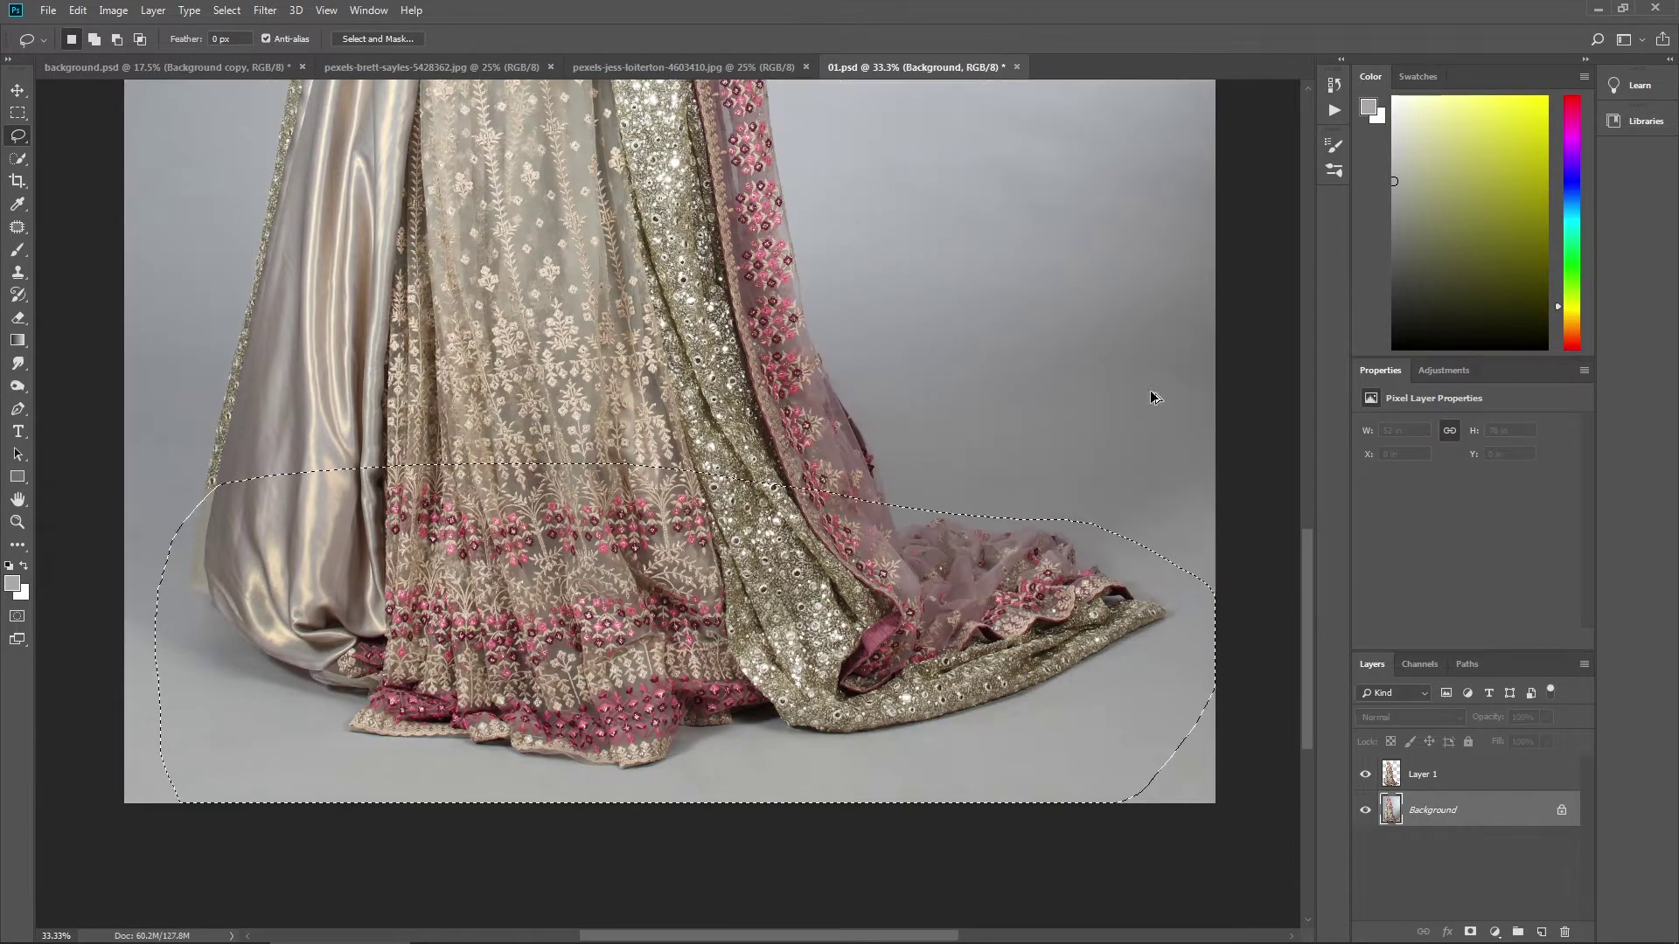
Step: Feather the selection around the dress hem and copy it to a new layer, with the Background layer hidden
key("shift+F6")
key("Return")
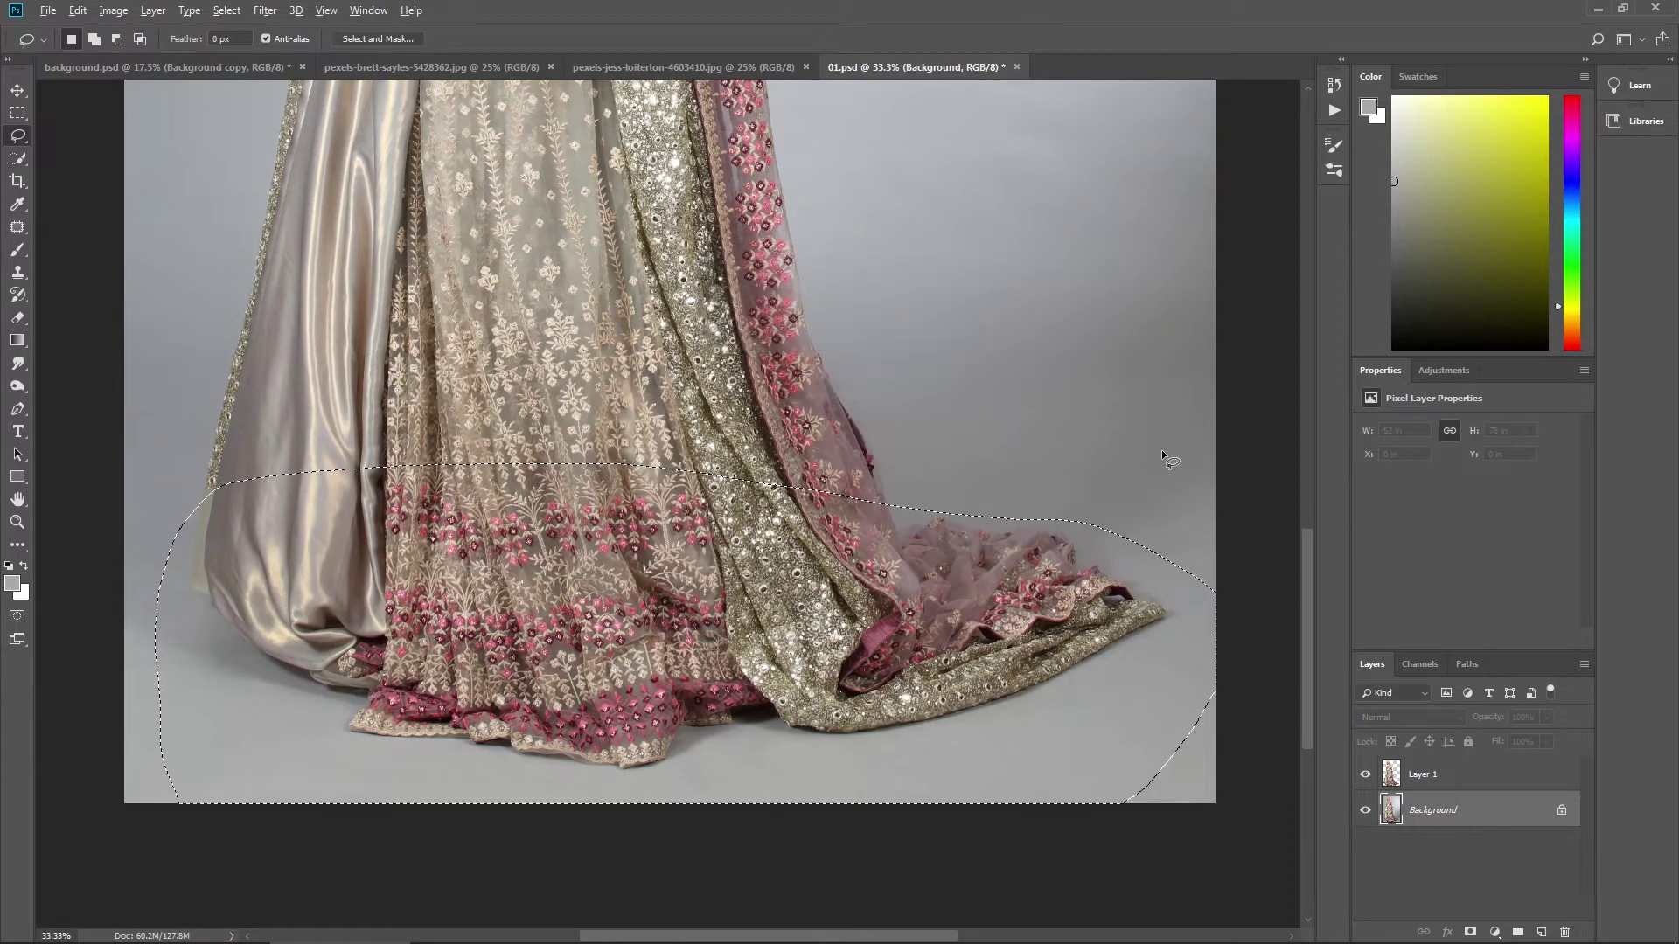
key("ctrl+j")
left_click(1365, 846)
Step: Turn the floor on Layer 2 white by sampling it as the Levels white point, and change the layer's blend mode to drop out the white
key("ctrl+l")
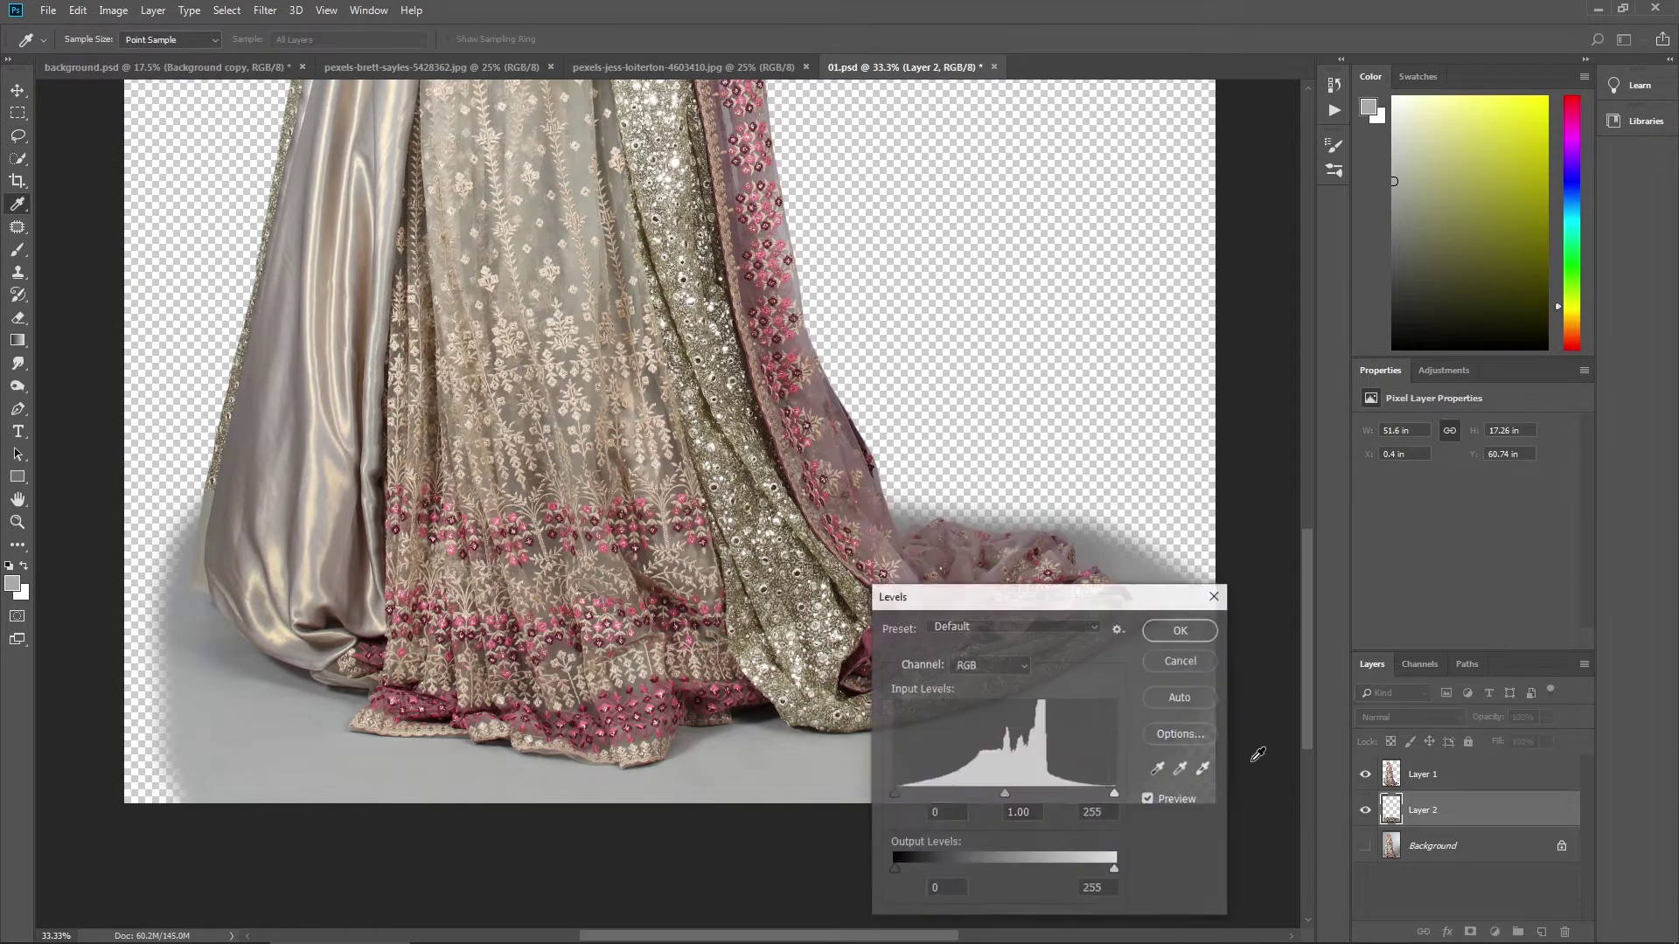
left_click(792, 767)
key("Return")
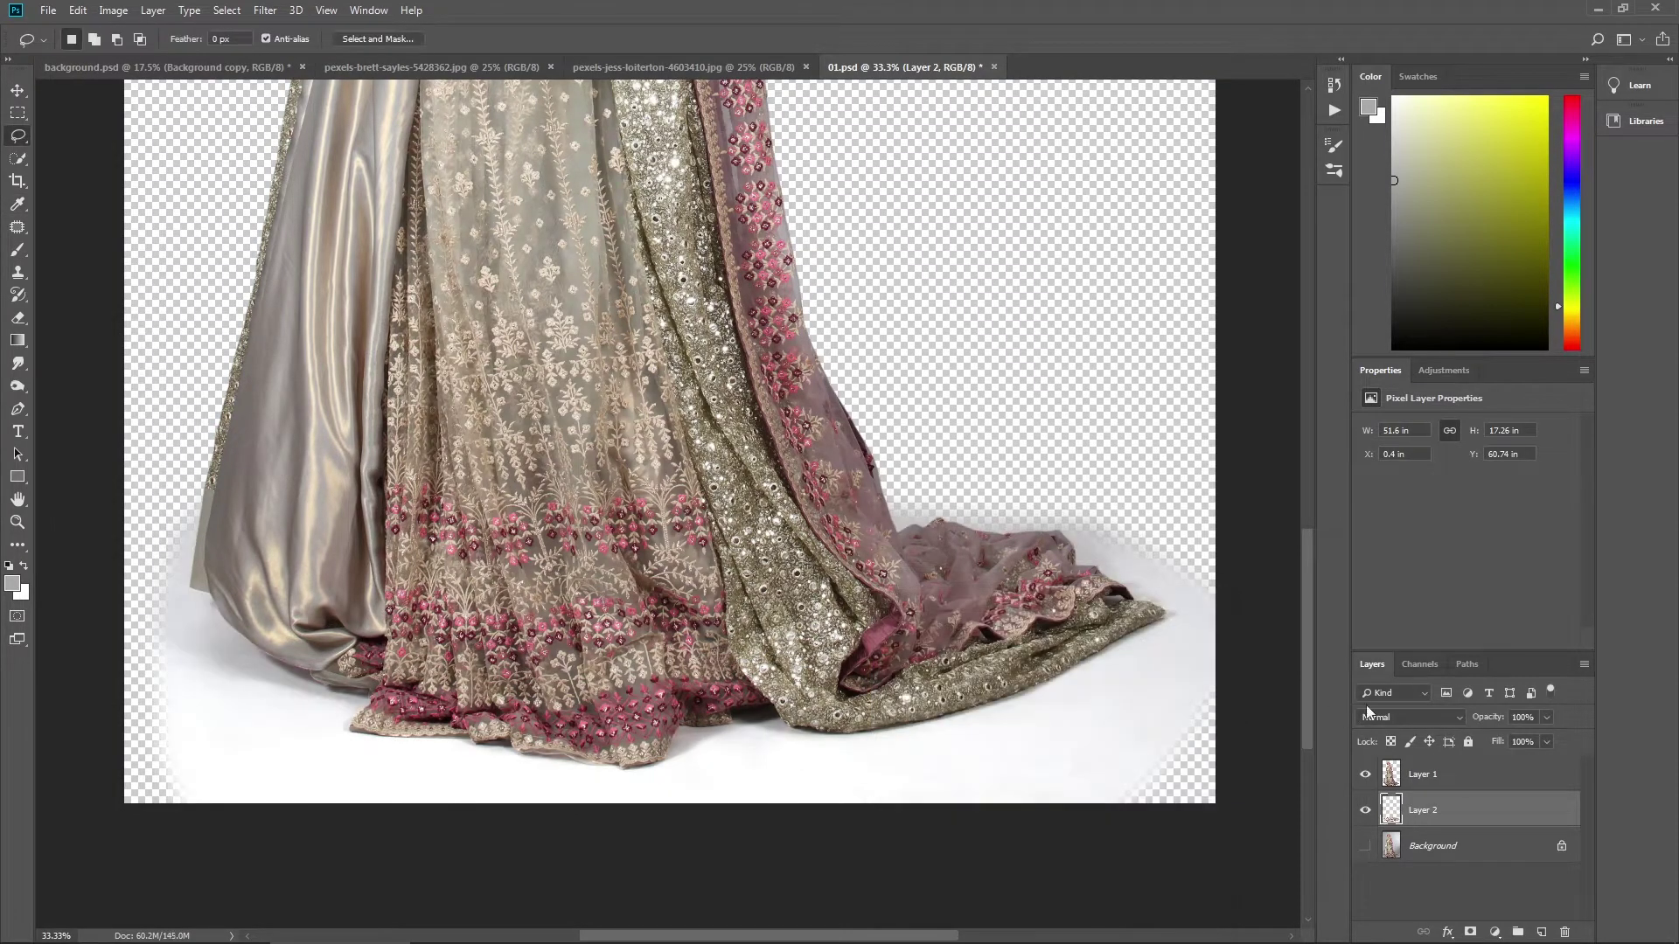
left_click(1403, 717)
left_click(1376, 349)
Step: Link the woman and floor-shadow layers, bring both into background.psd, and minimise the 01.psd window
left_click(1448, 775, "shift")
left_click_drag(929, 66, 1100, 335)
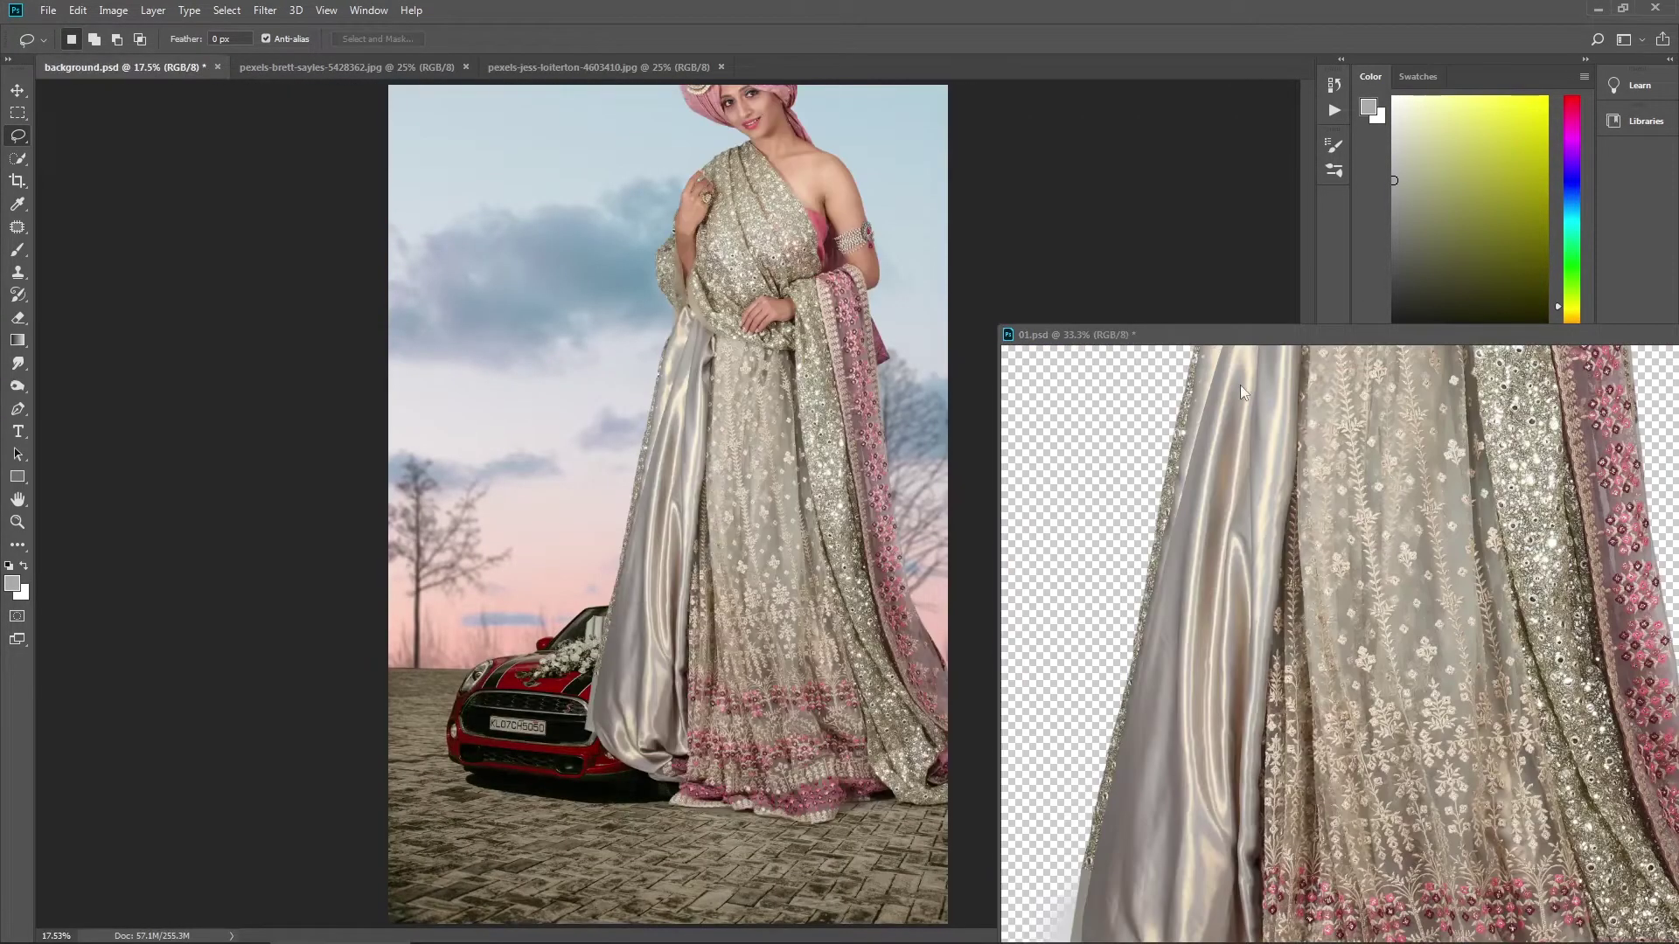
left_click_drag(1356, 337, 681, 602)
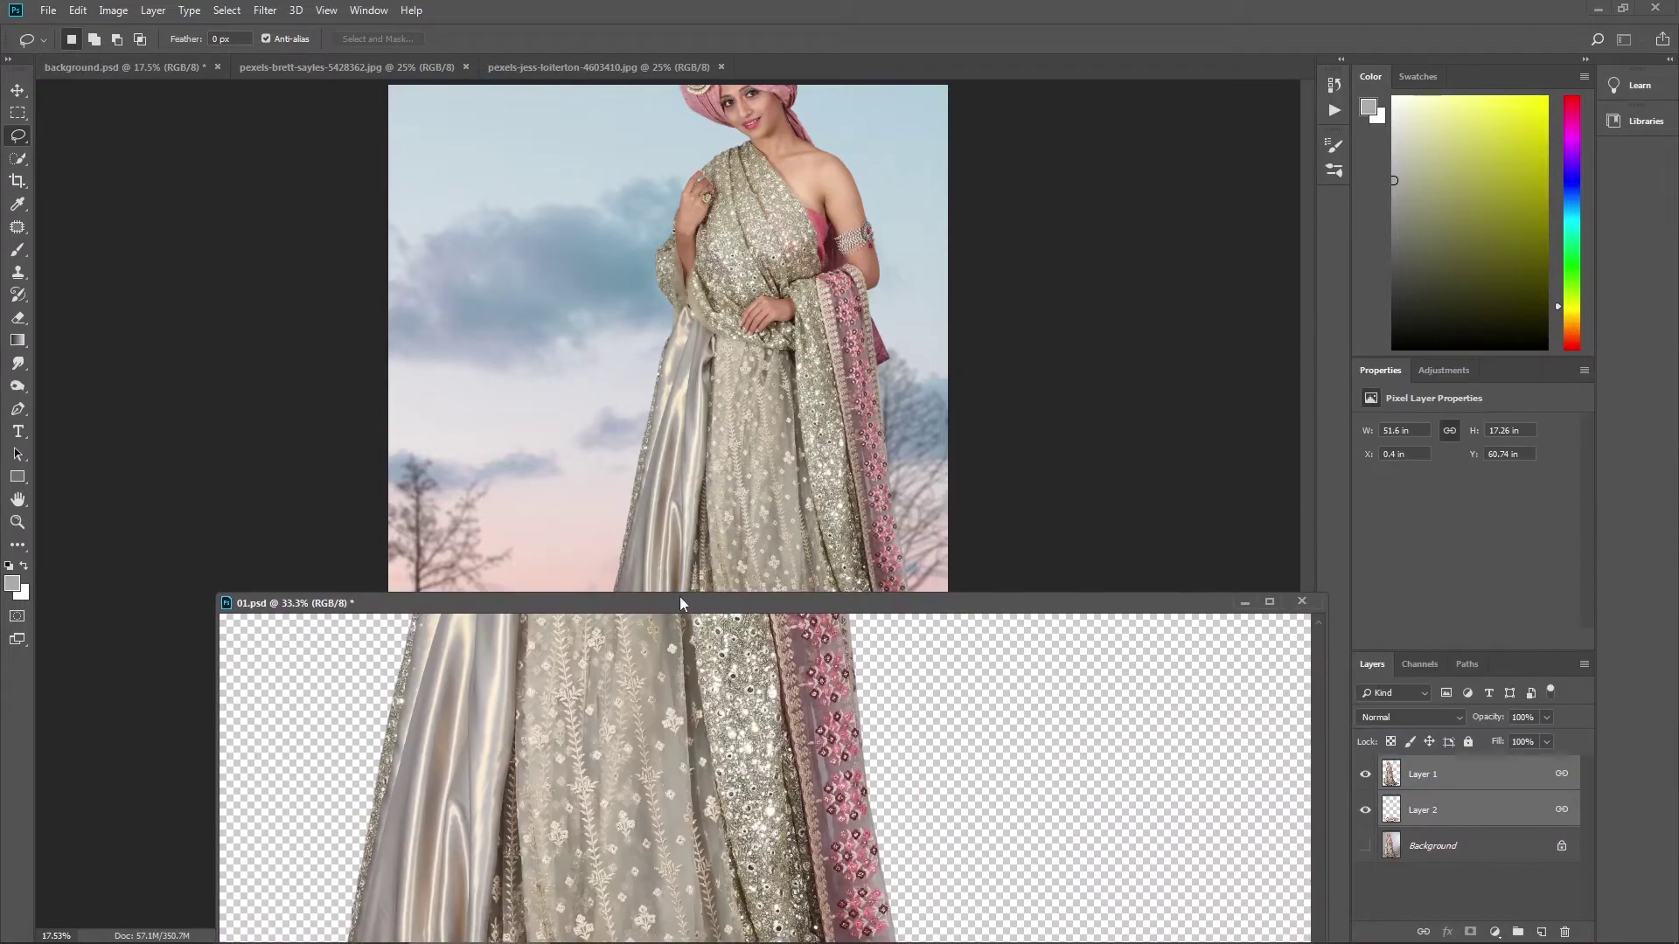
left_click(1246, 602)
Step: Scale down the linked woman and shadow layers and stand her on the pavement in front of the car's rear half
mouse_move(730, 399)
left_mouse_down()
mouse_move(752, 390)
mouse_move(680, 497)
left_mouse_up()
key("ctrl+d")
key("v")
key("ctrl+t")
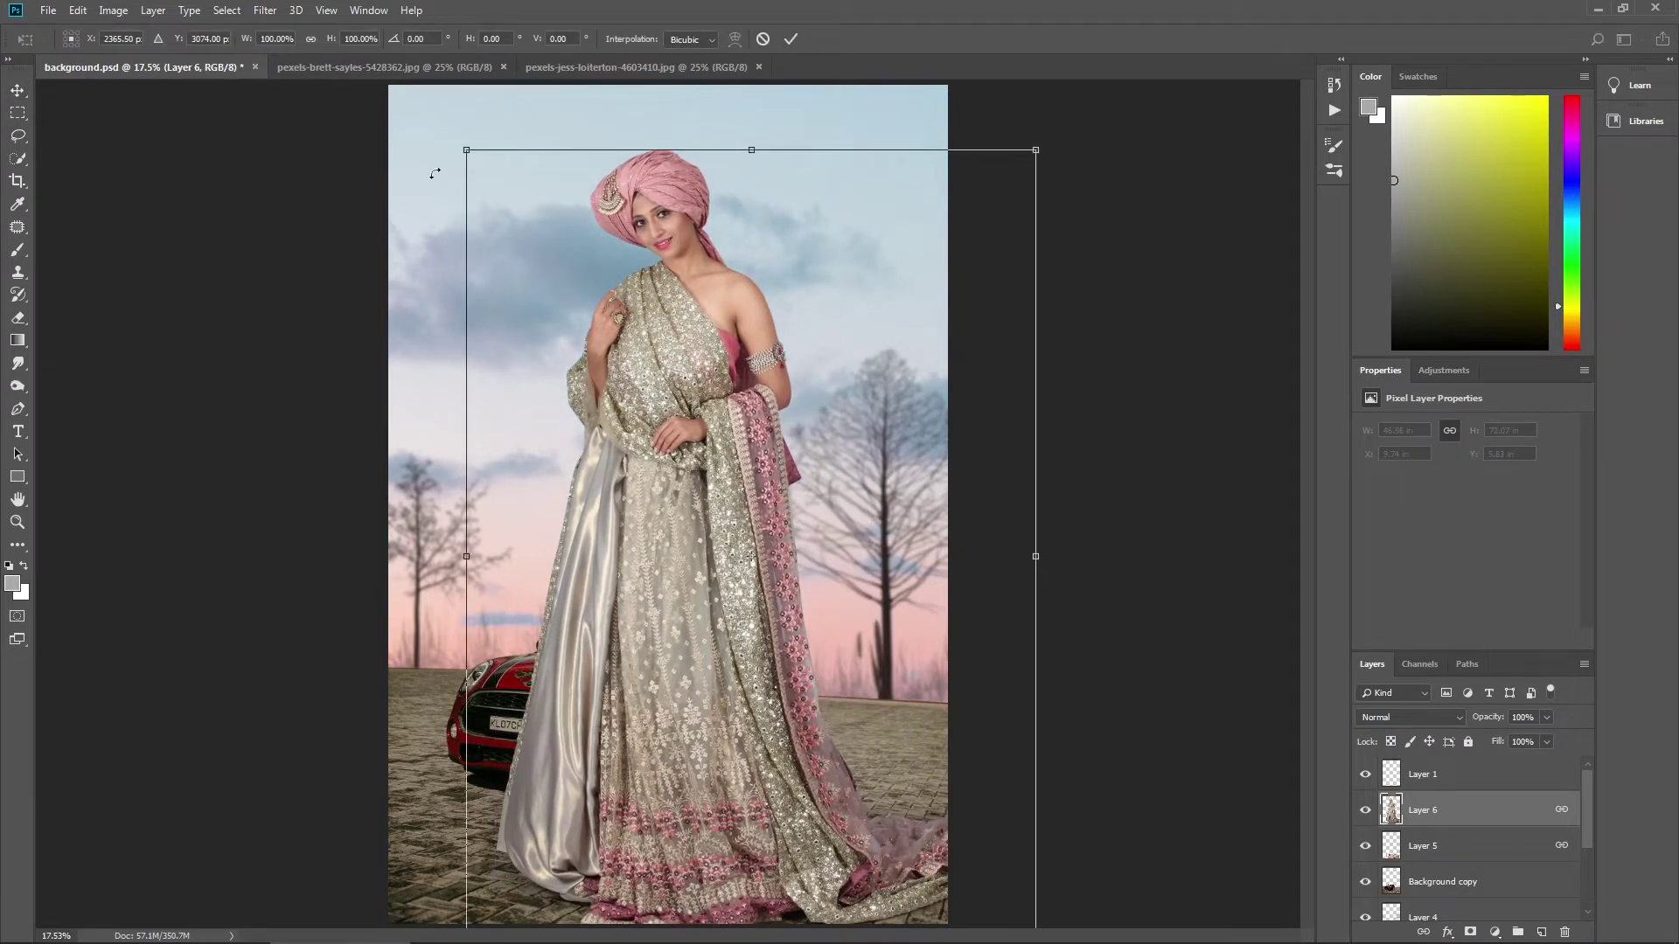
left_click_drag(467, 149, 651, 408)
left_click_drag(687, 533, 696, 661)
key("Return")
key("Return")
scroll(814, 683, "up", 5)
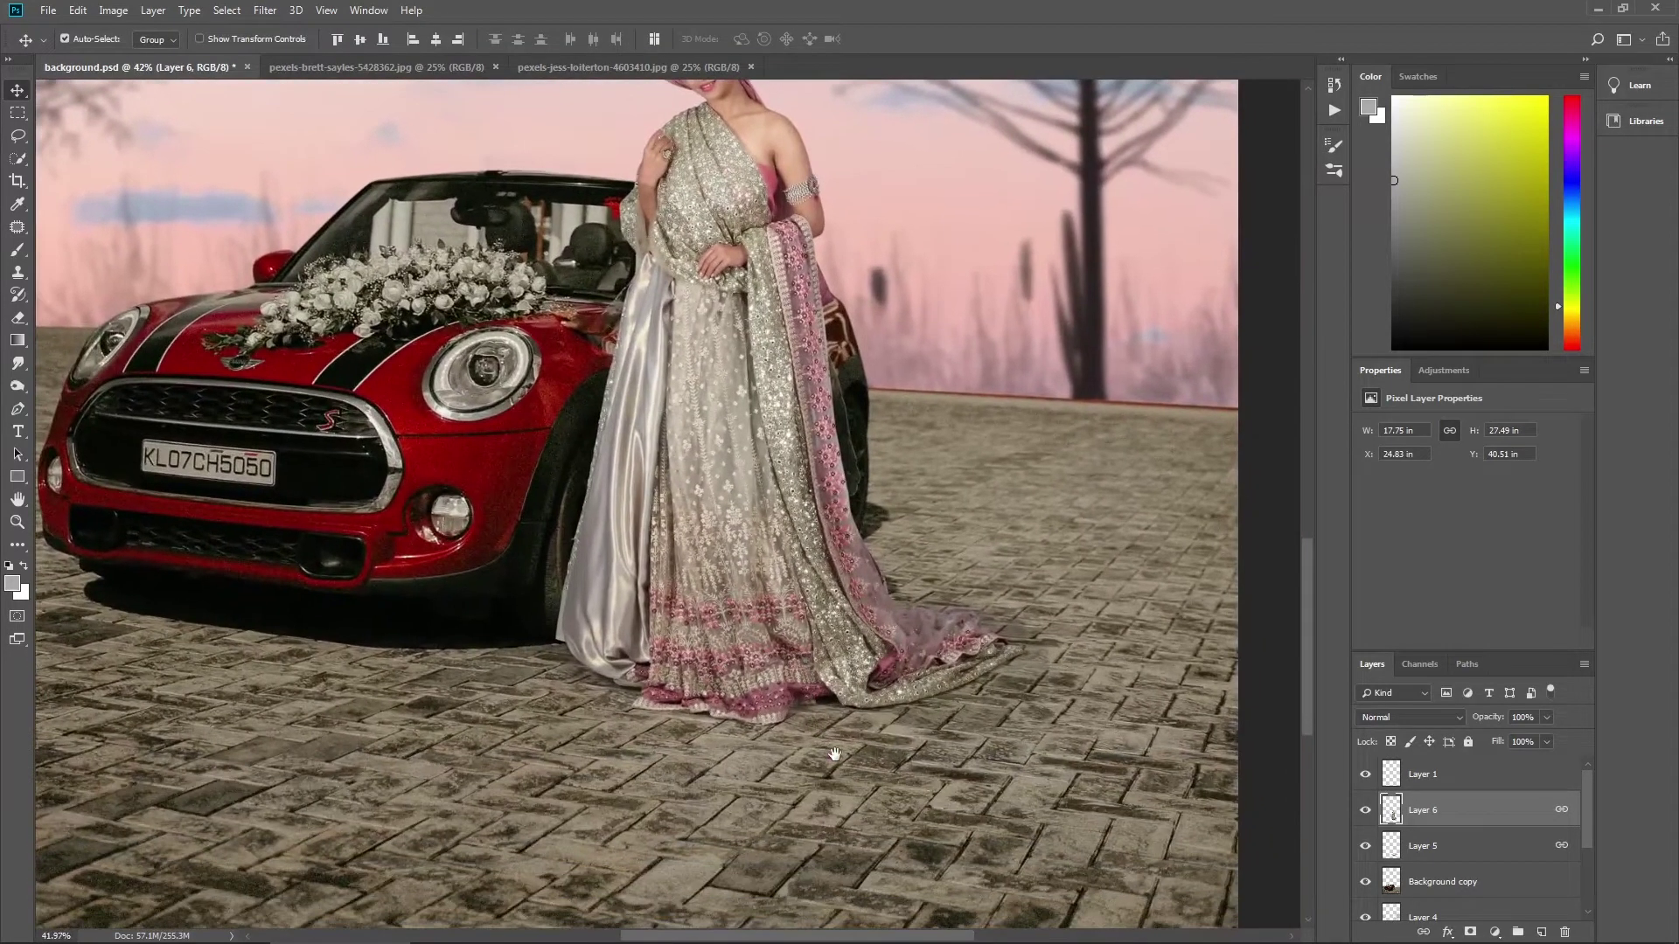
Step: Scale the linked woman and shadow layers up to 112% and reposition her on the pavement in front of the car's rear half
left_click_drag(835, 753, 831, 859)
right_click(717, 540)
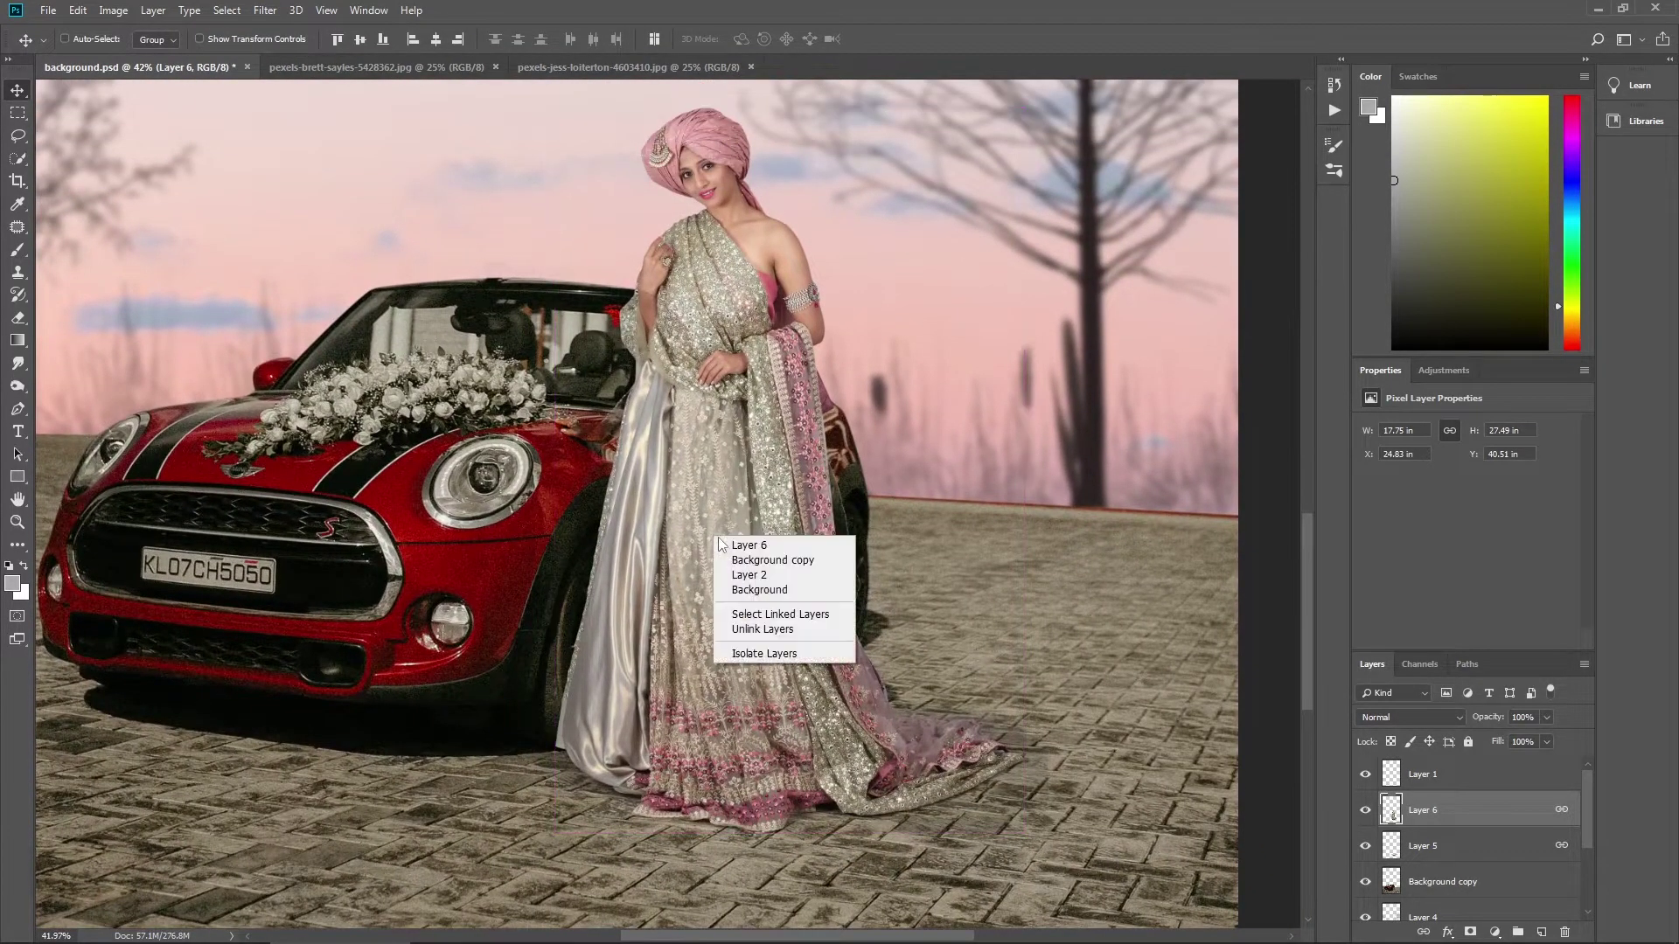
left_click(733, 547)
left_click_drag(745, 537, 604, 562)
key("ctrl+t")
left_click_drag(840, 312, 877, 262)
left_click_drag(770, 363, 804, 363)
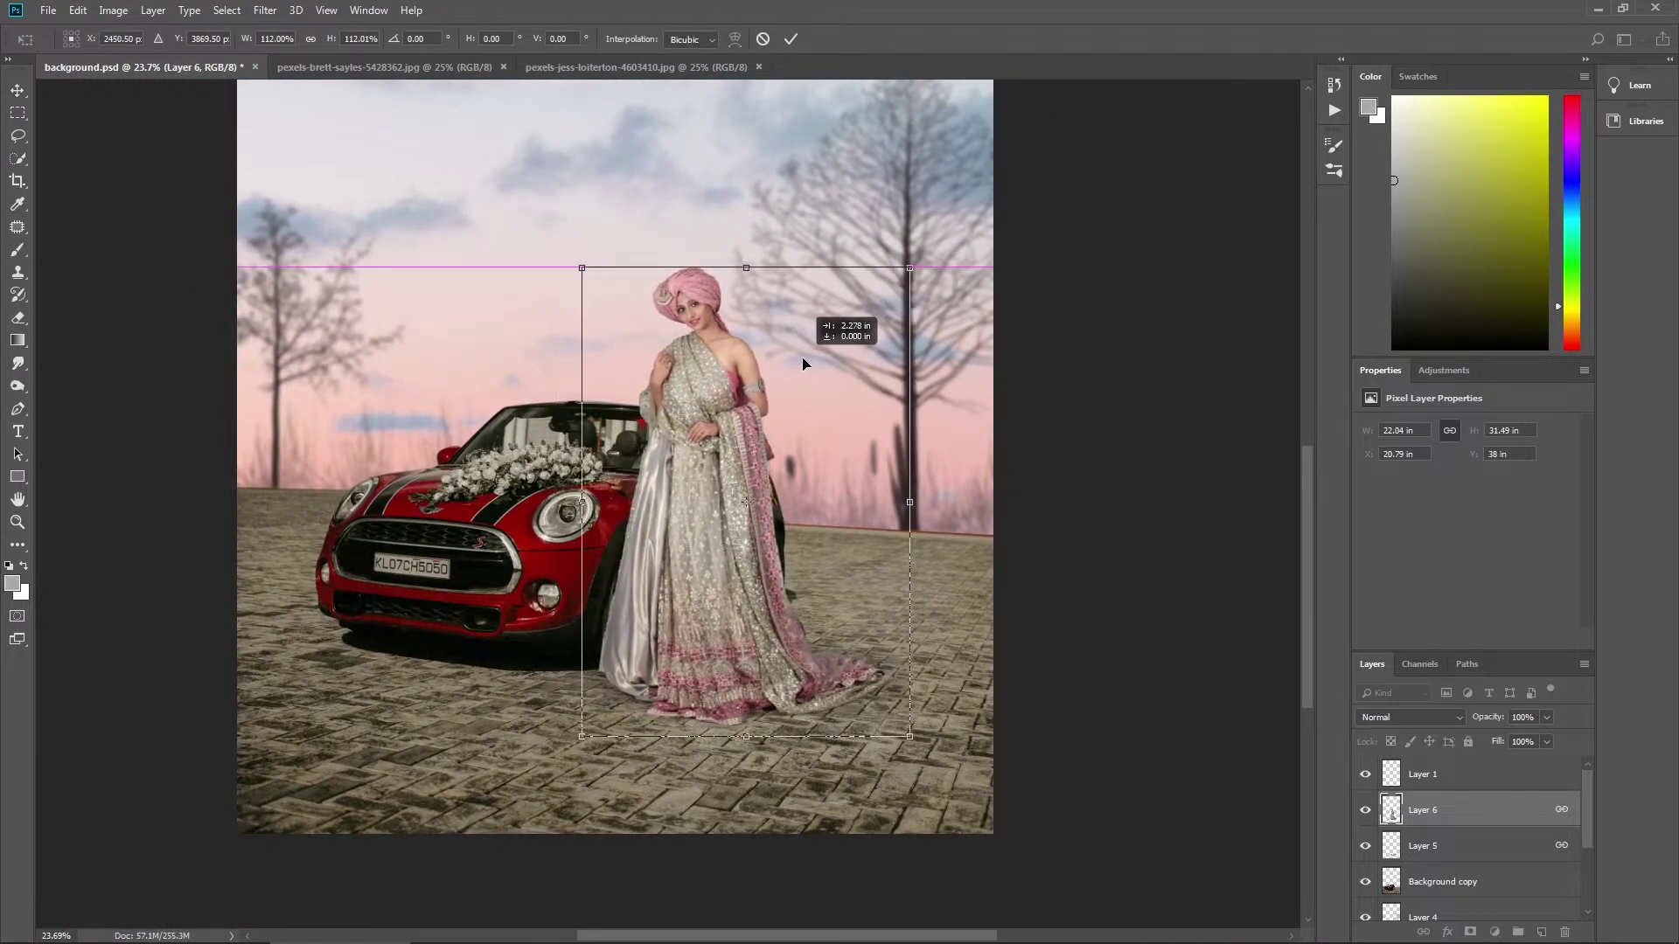
key("Return")
Step: Apply a Gaussian Blur with a radius of 30.4 pixels to the sky on Layer 2
scroll(657, 556, "up", 3)
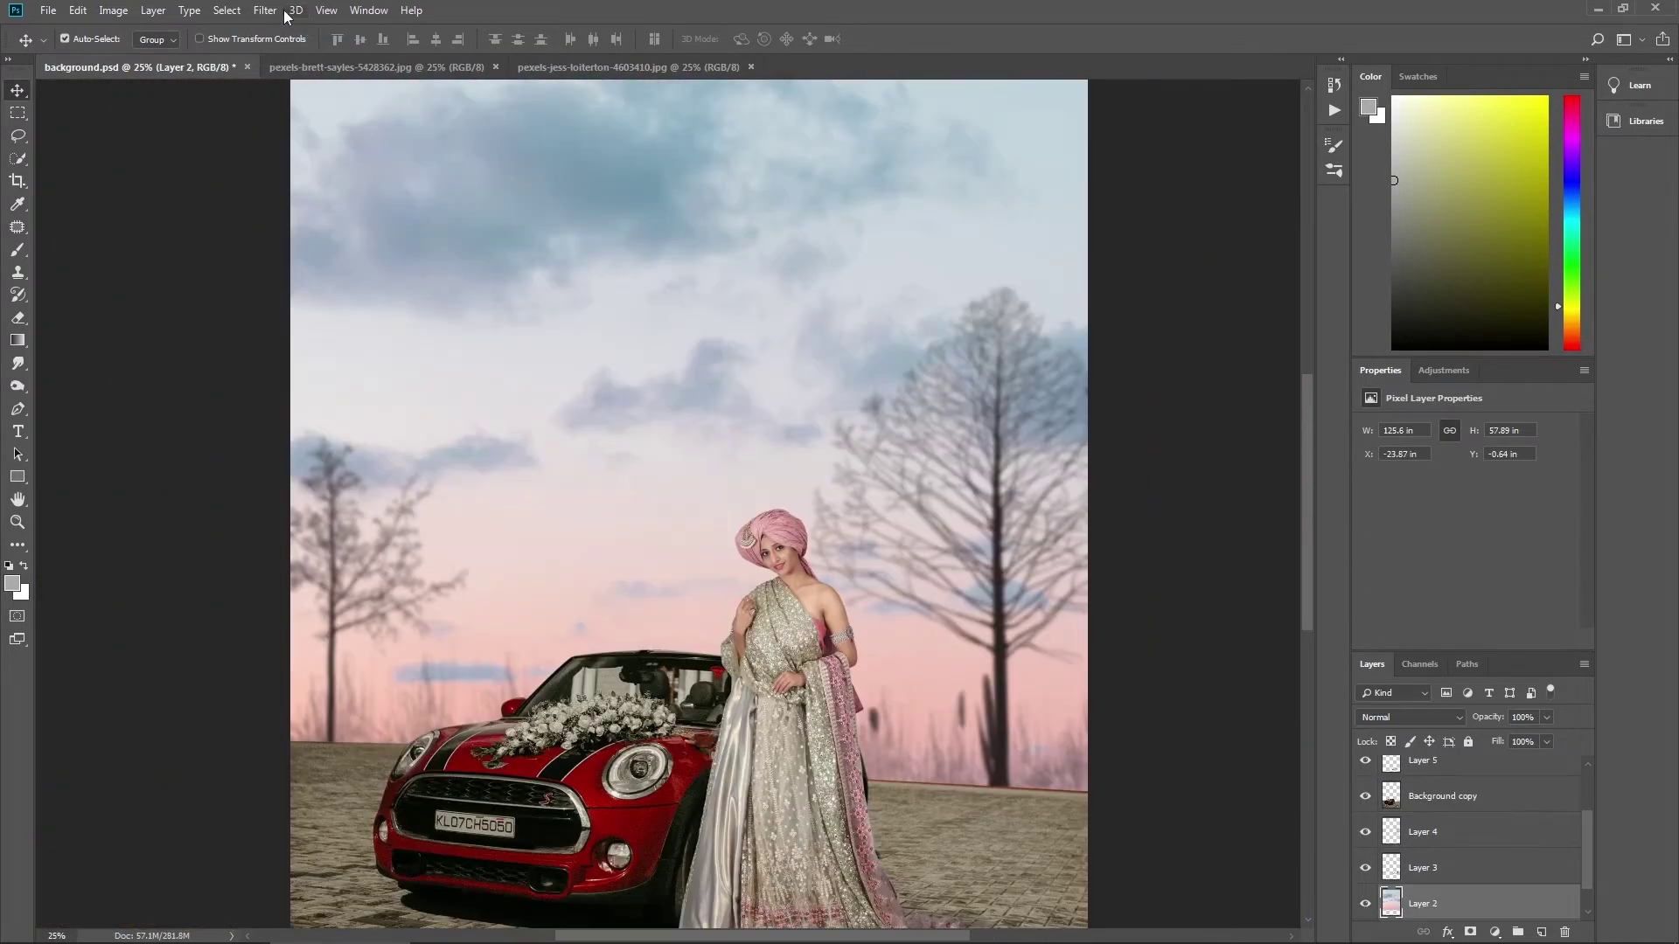
left_click(265, 11)
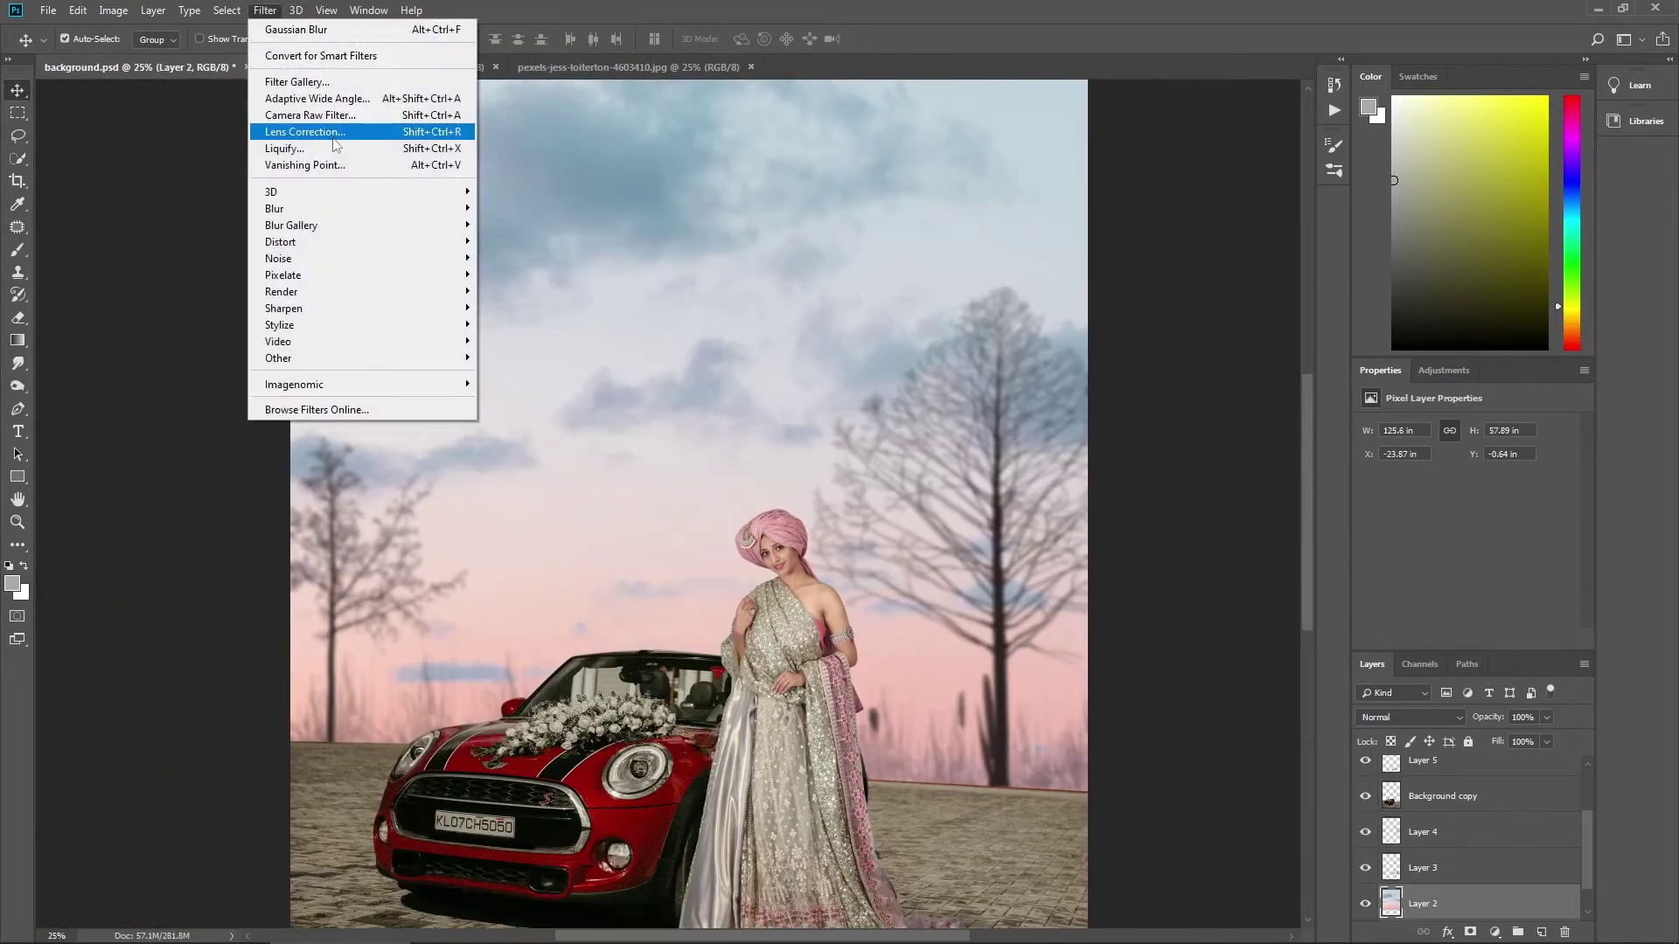
mouse_move(350, 208)
left_click(525, 275)
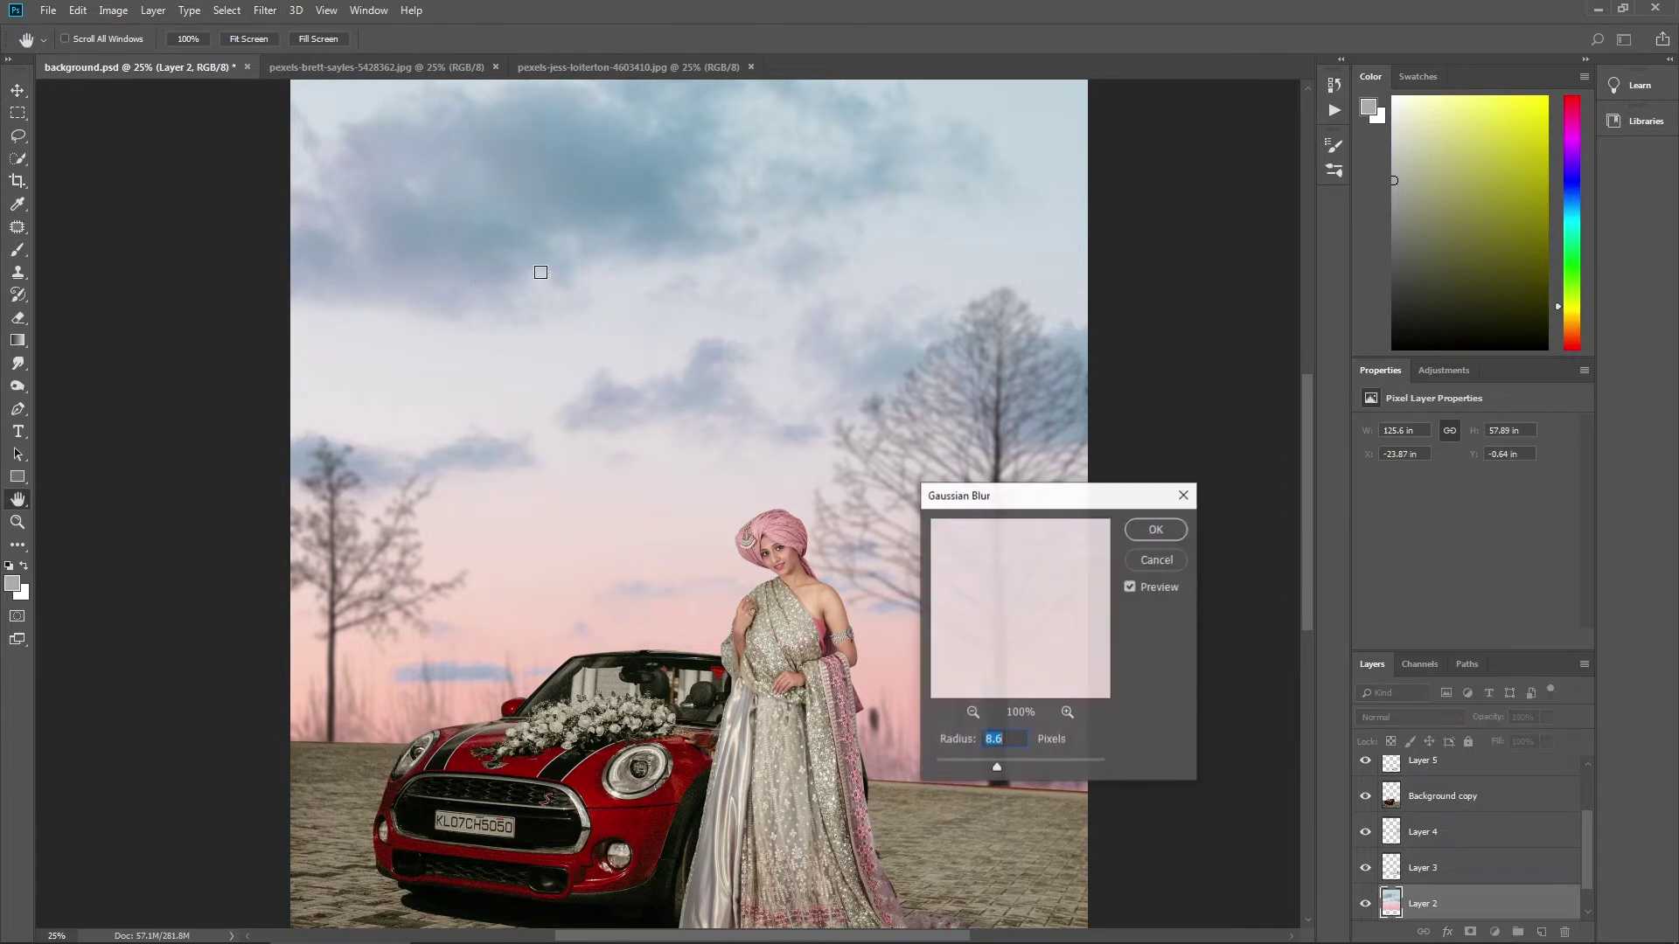
left_click_drag(997, 768, 1002, 775)
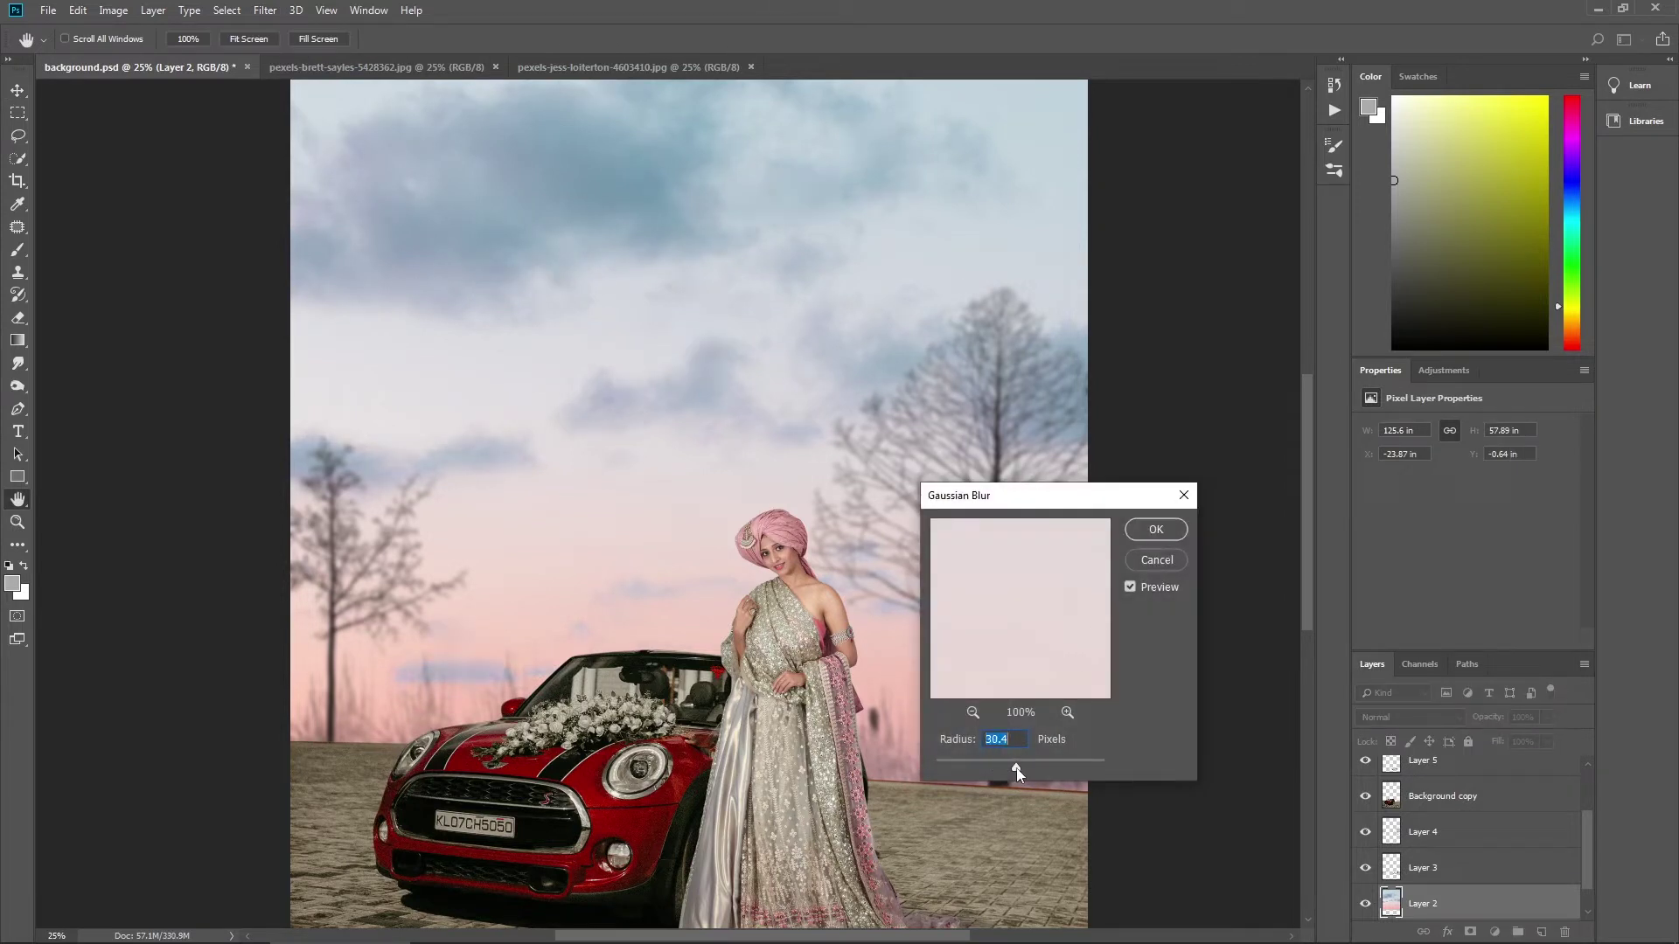
left_click(1155, 529)
key("ctrl+minus")
key("ctrl+minus")
key("ctrl+minus")
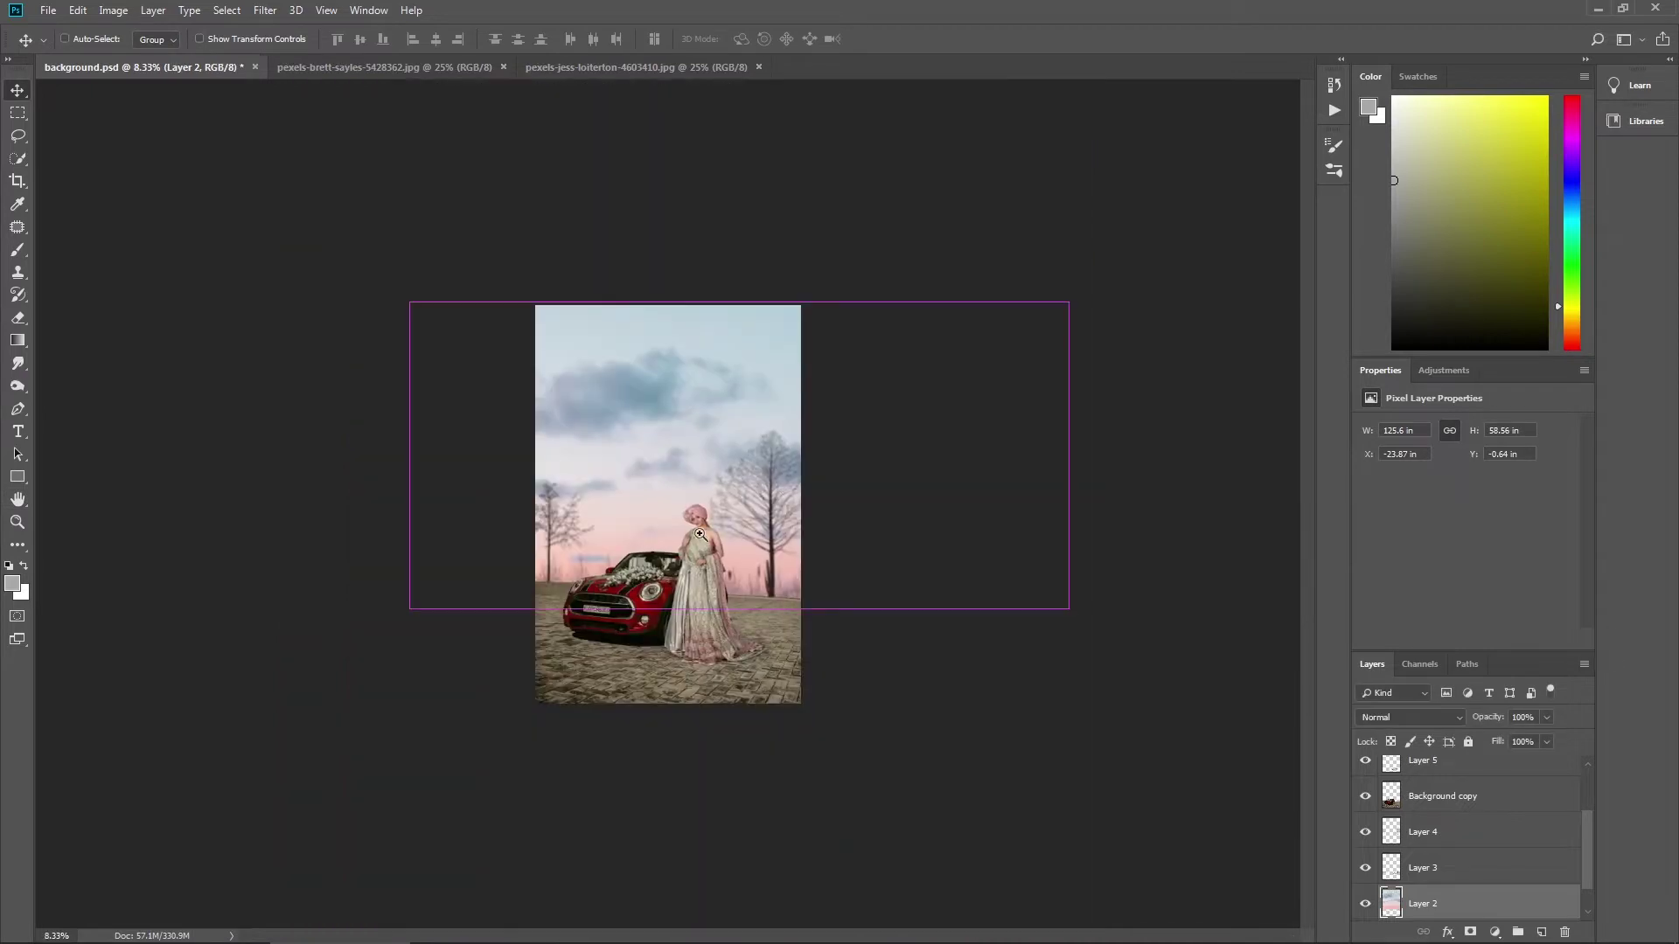
key("ctrl+0")
Step: Brighten the car and pavement on the Background copy layer with a Levels adjustment
left_click_drag(761, 604, 769, 552)
right_click(631, 662)
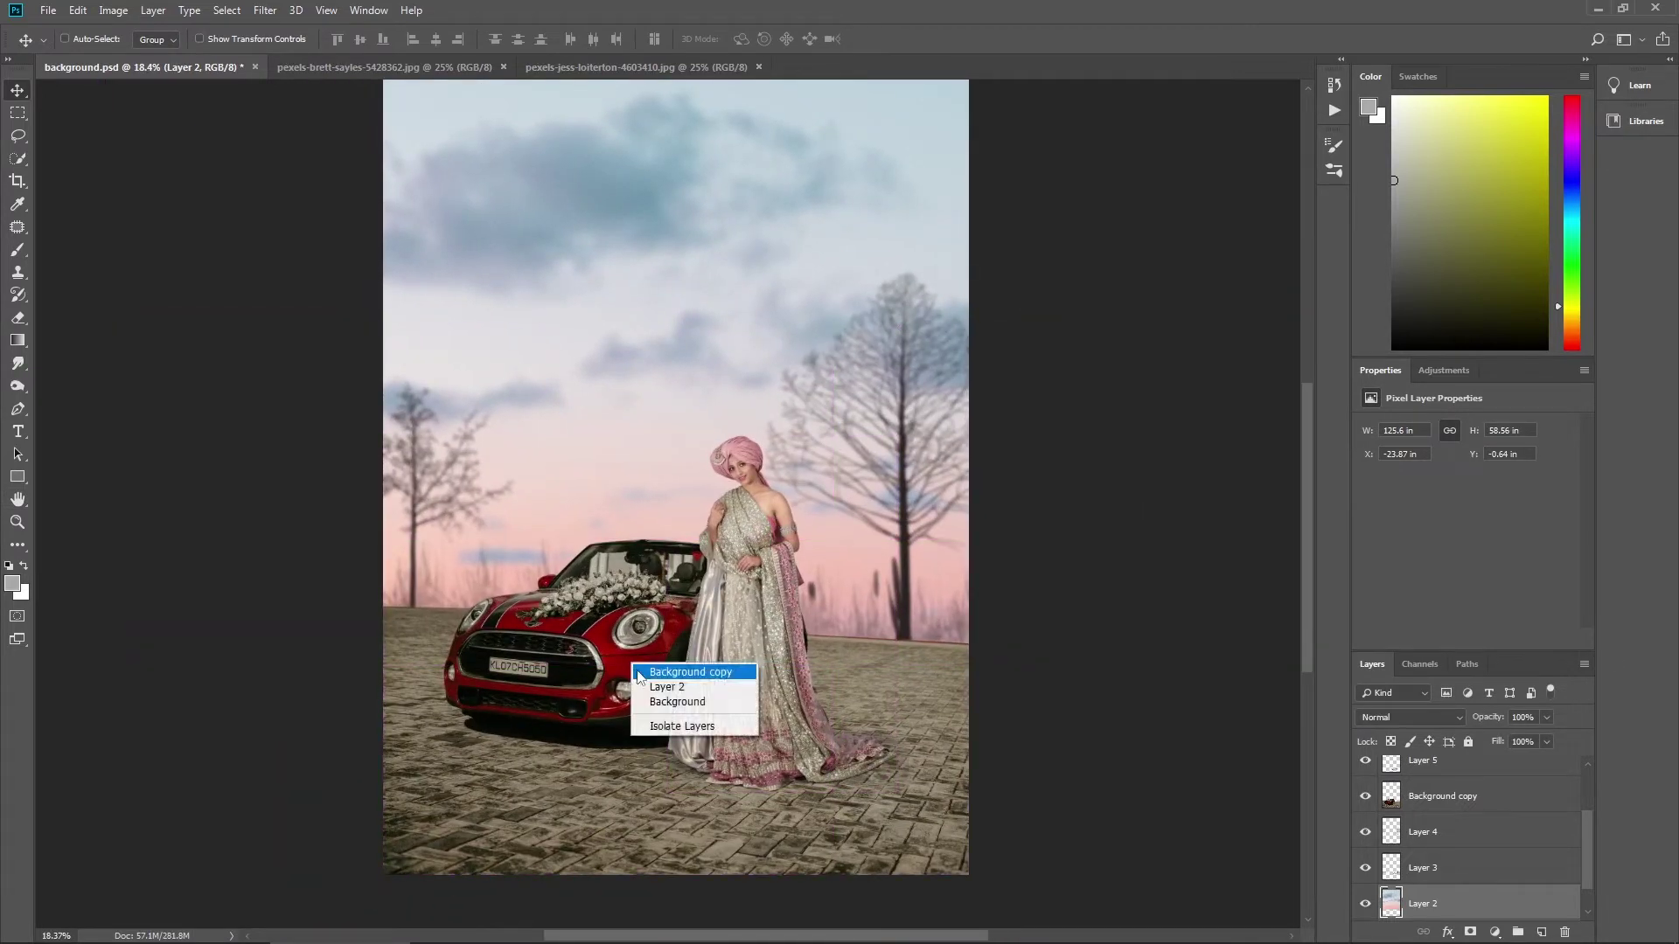
left_click(682, 670)
key("ctrl+l")
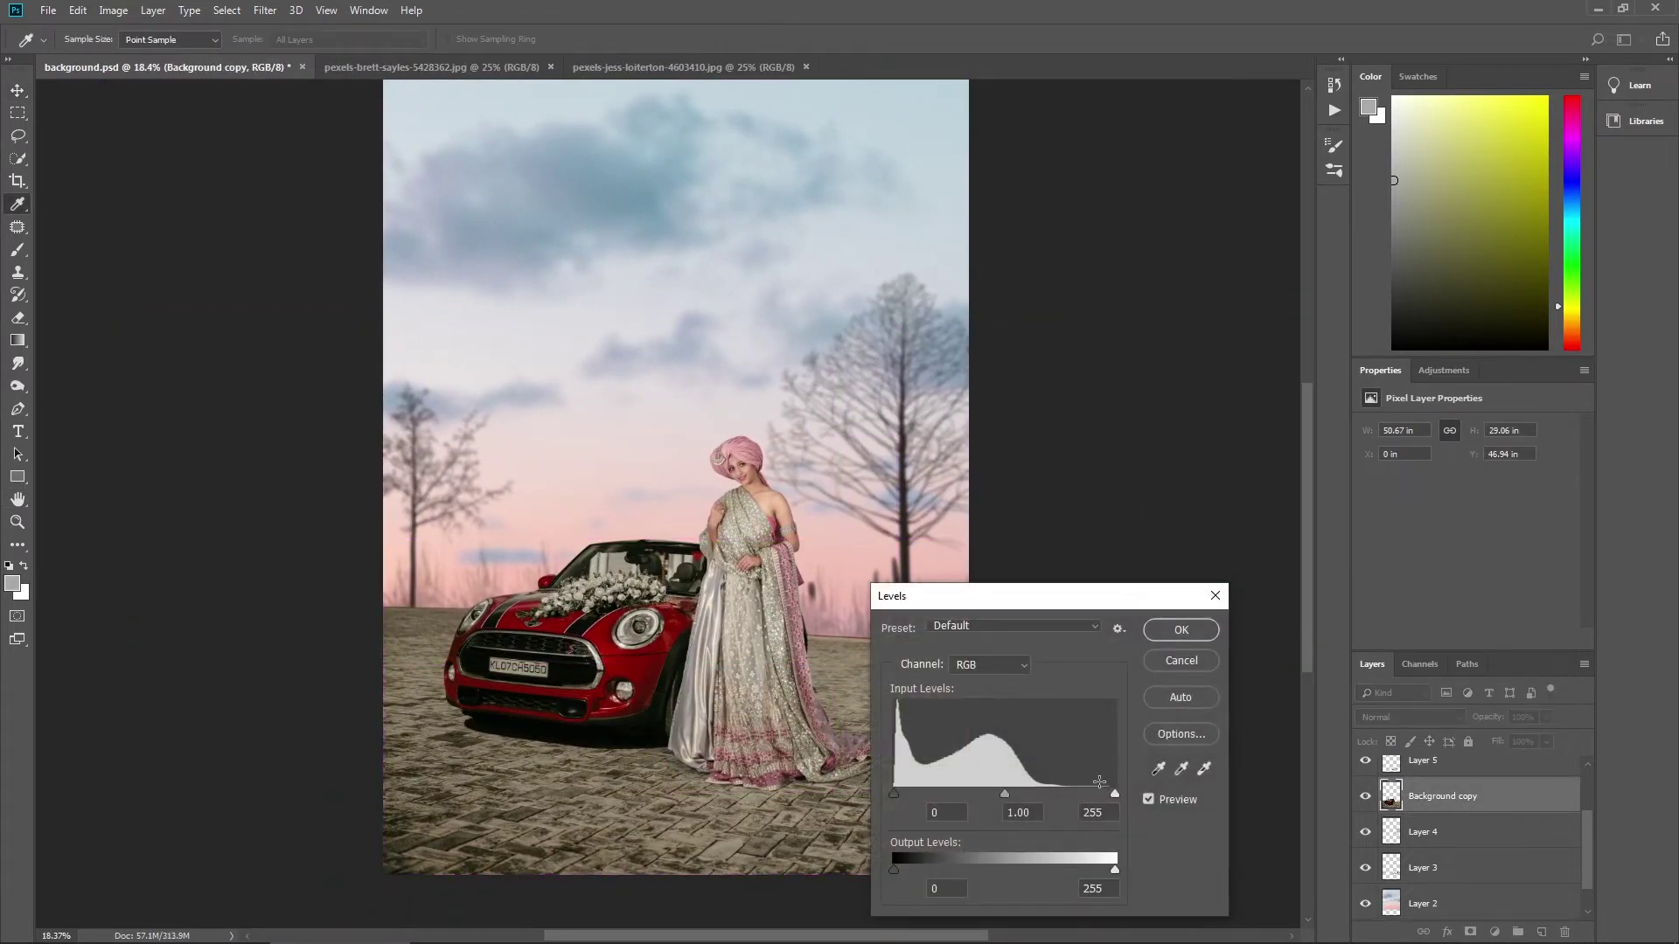
left_click_drag(1114, 794, 981, 792)
key("Return")
Step: Inspect how the woman, car and pavement blend together, both up close and in the full image
left_click_drag(759, 651, 798, 654)
scroll(797, 654, "up", 2)
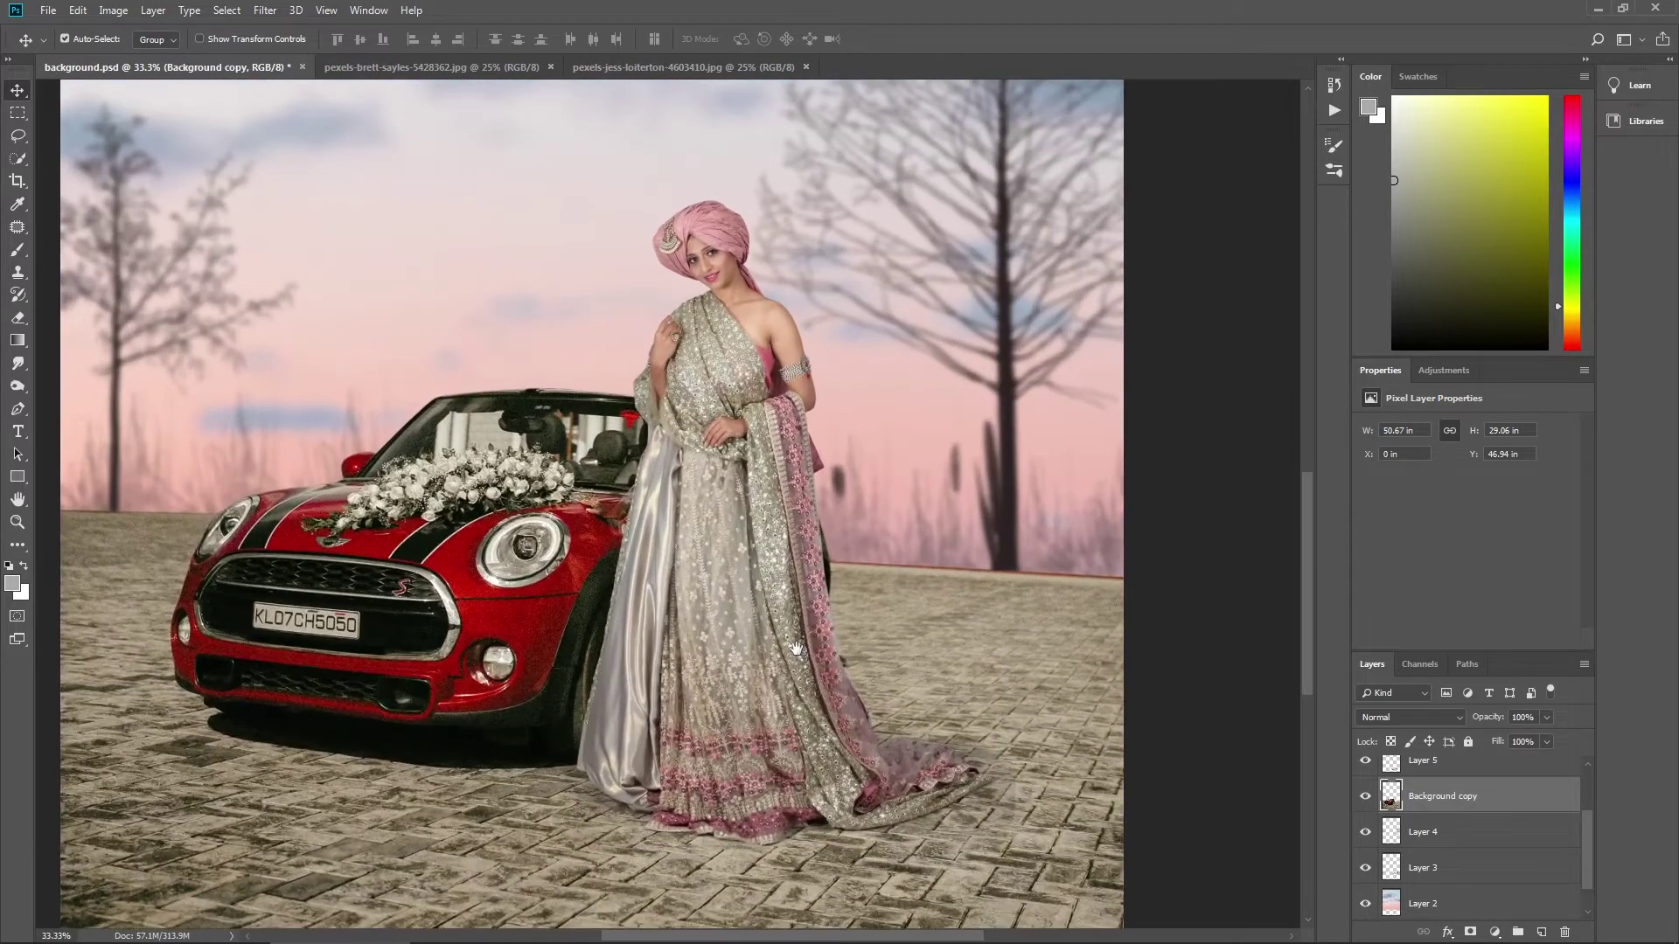
scroll(796, 639, "up", 1)
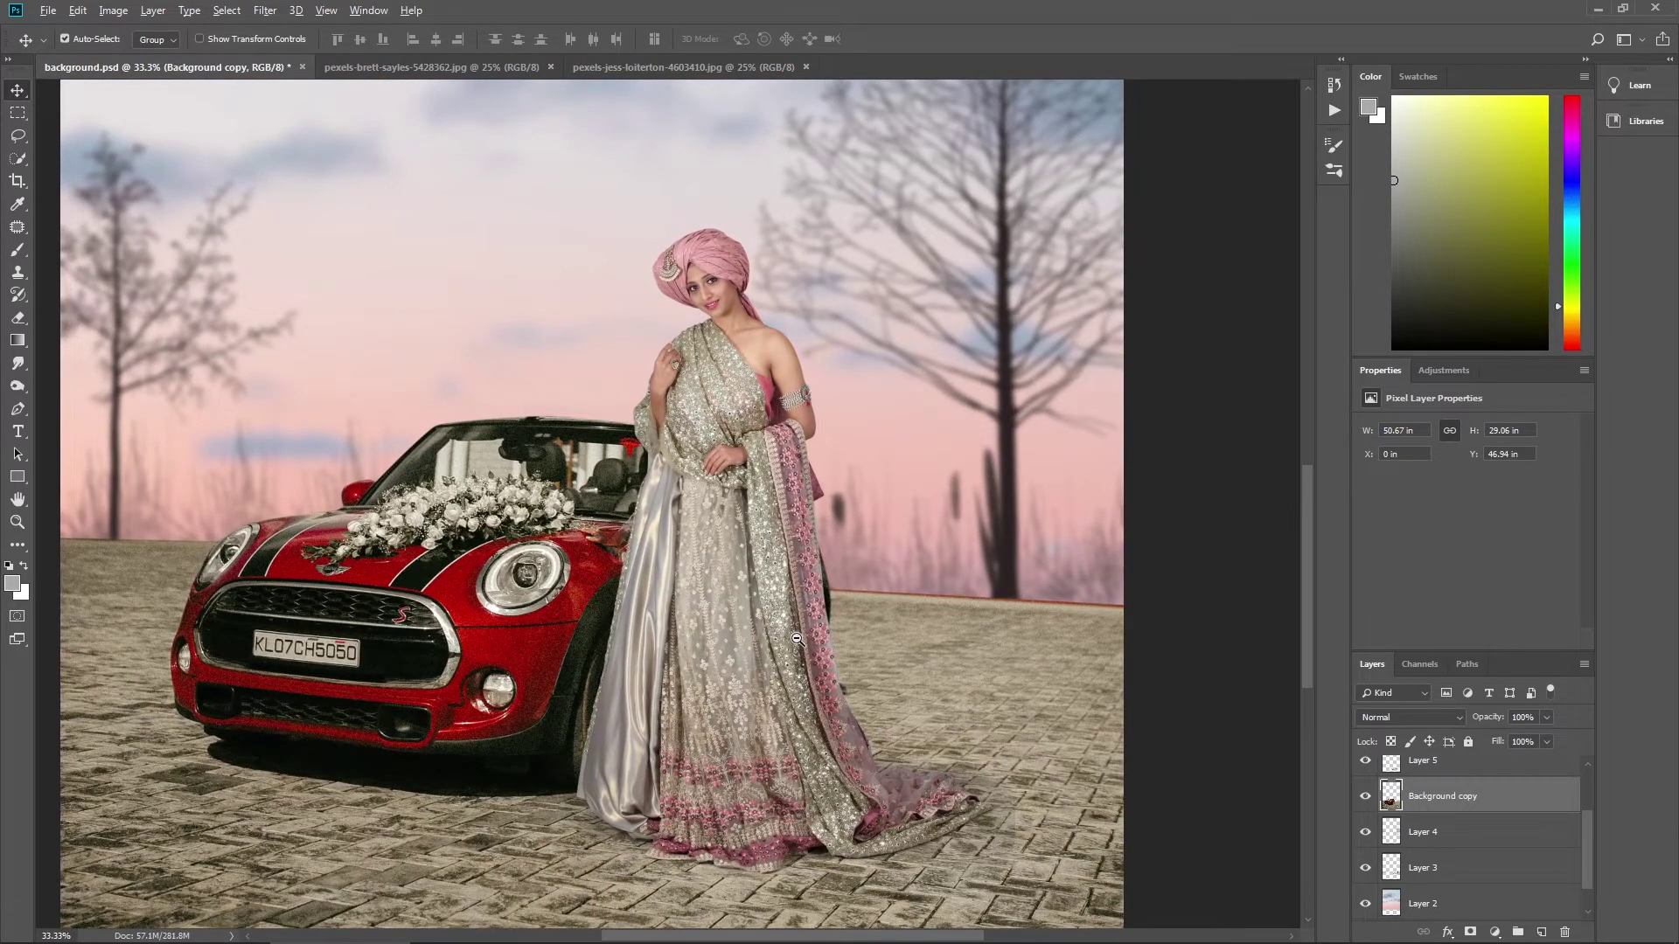
scroll(796, 639, "down", 4)
right_click(792, 542)
left_click(799, 546)
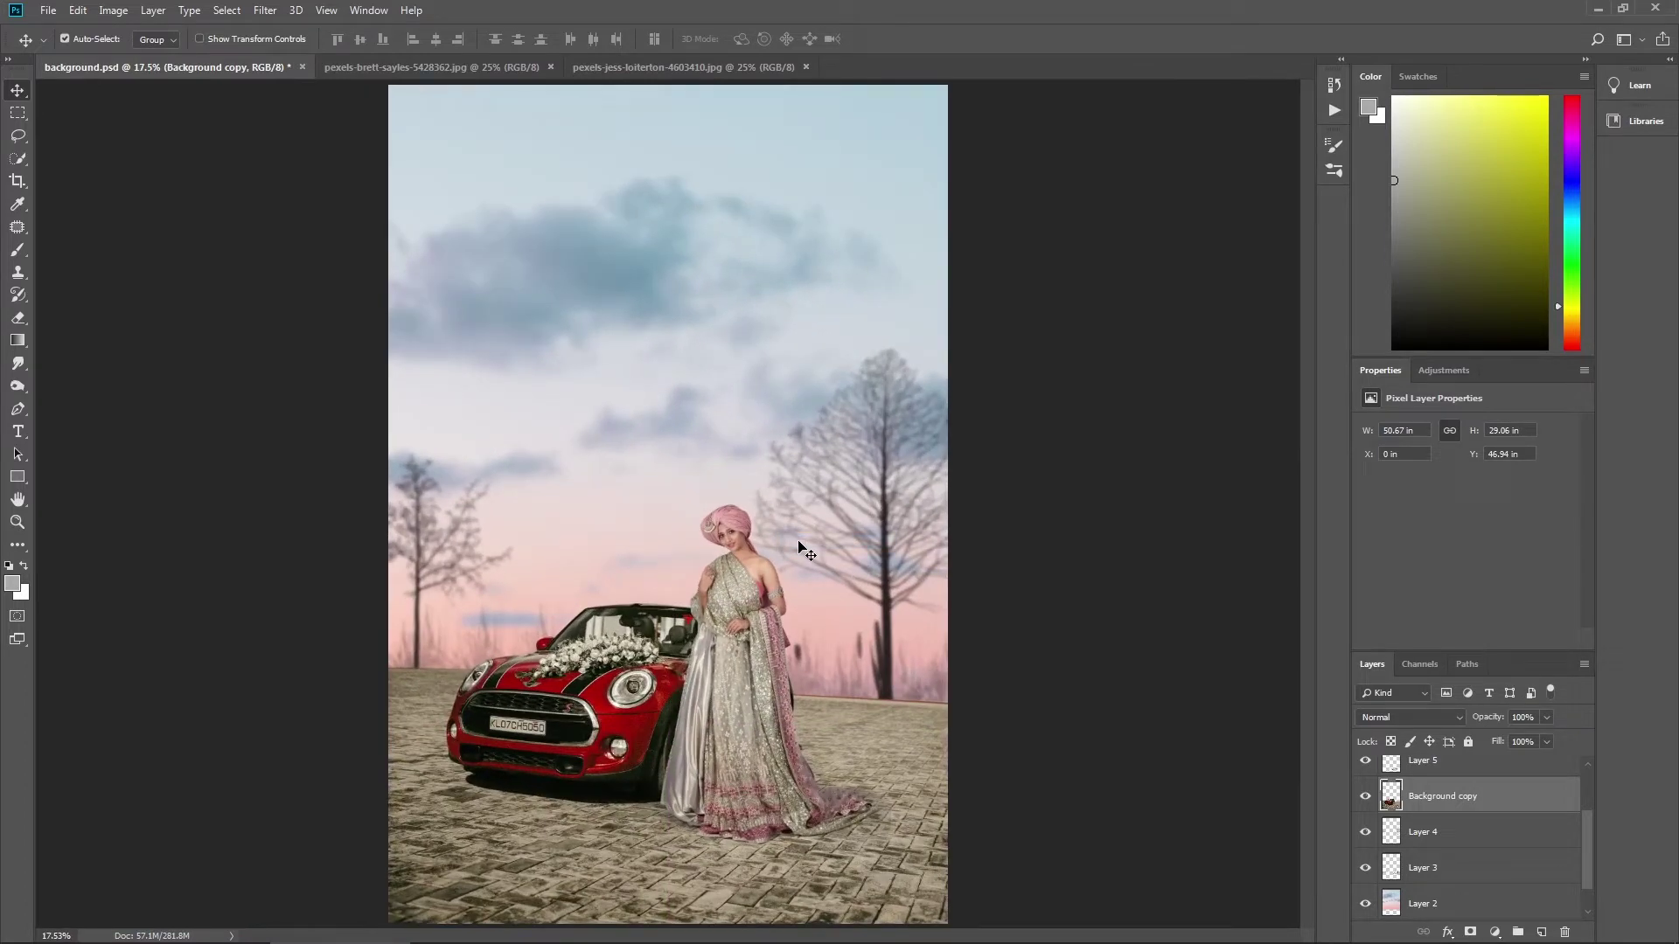
key("ctrl+plus")
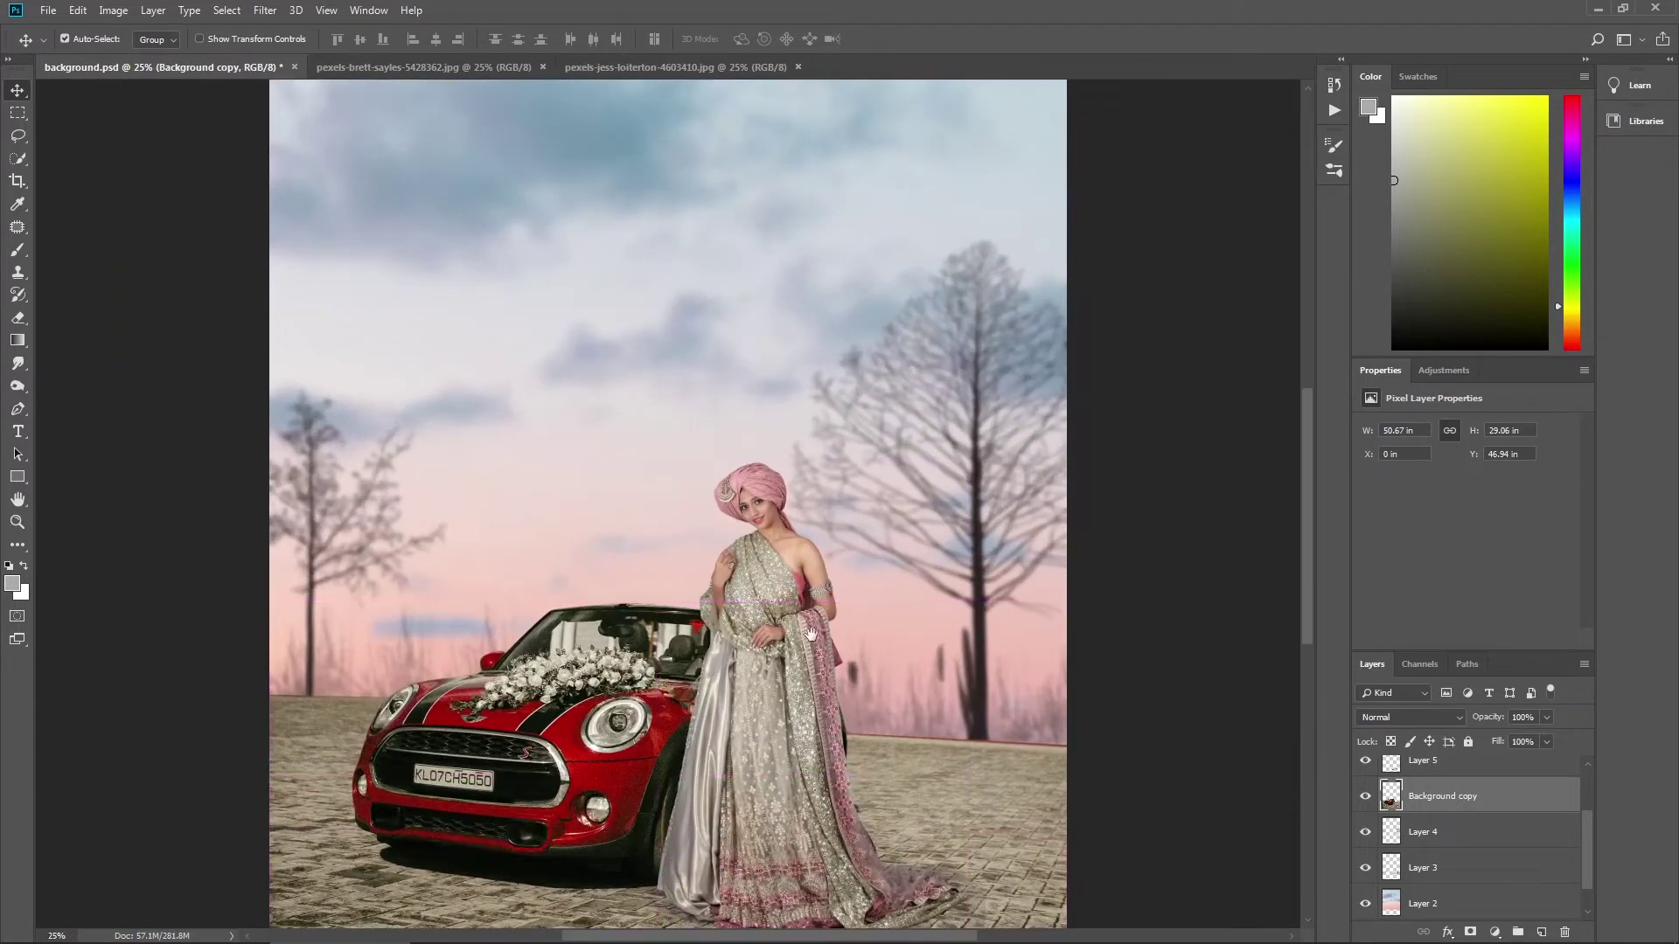
scroll(806, 596, "up", 1)
scroll(806, 596, "down", 2)
right_click(805, 589)
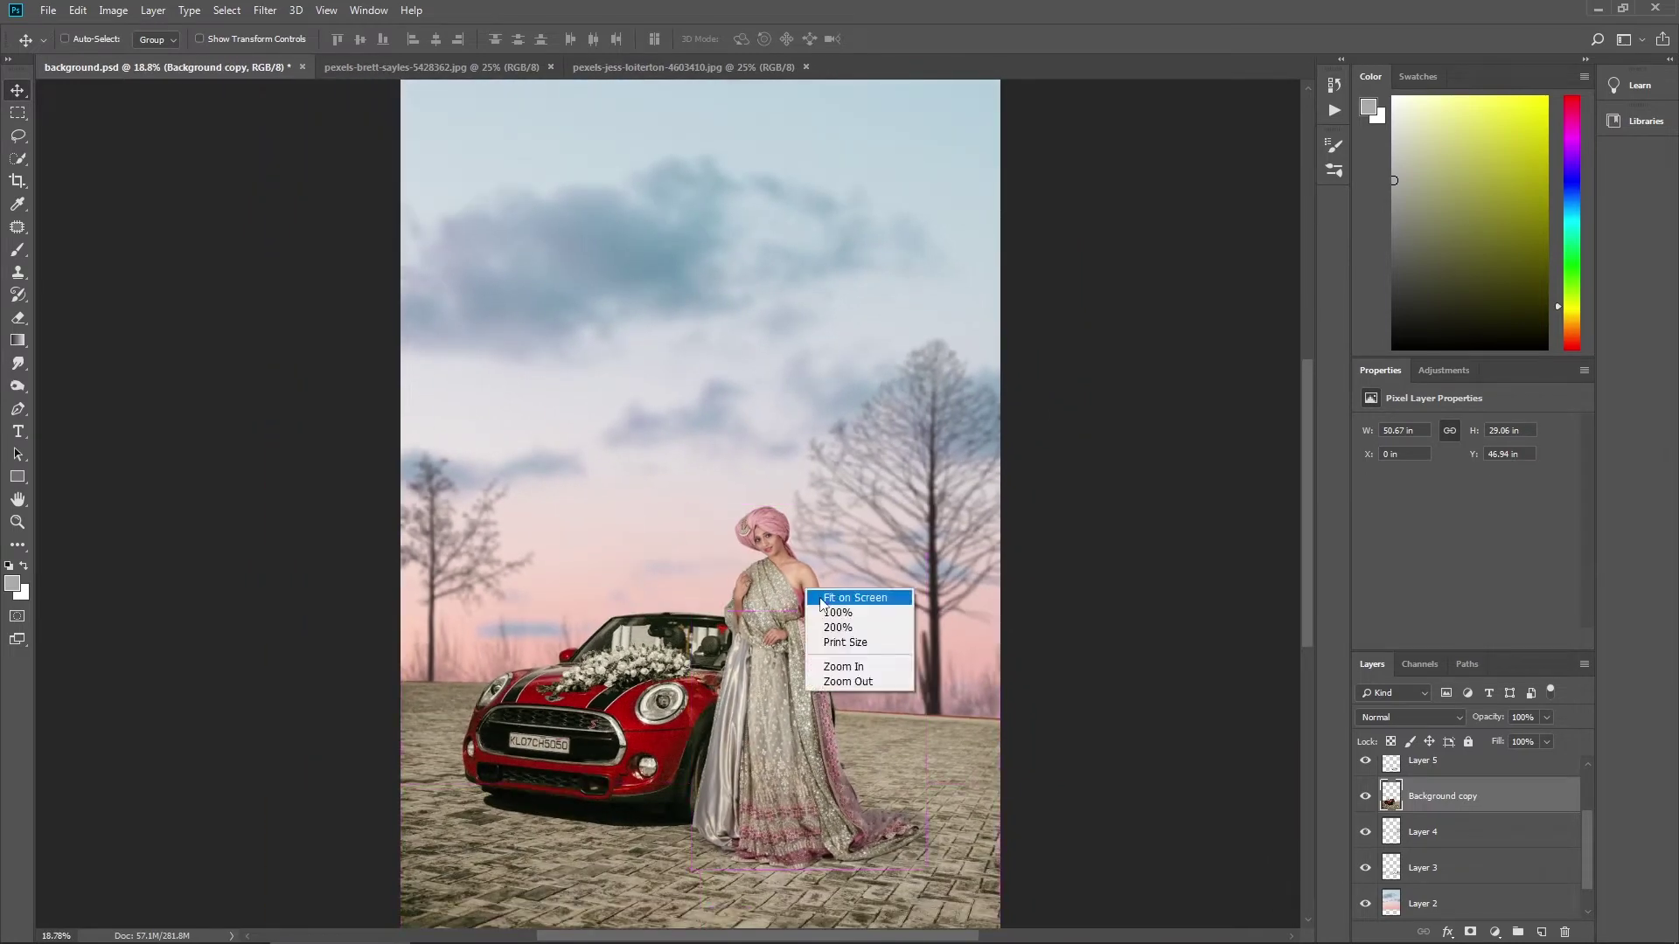
left_click(818, 596)
Step: Add a Channel Mixer adjustment layer directly above the sky layer, Layer 2
right_click(743, 270)
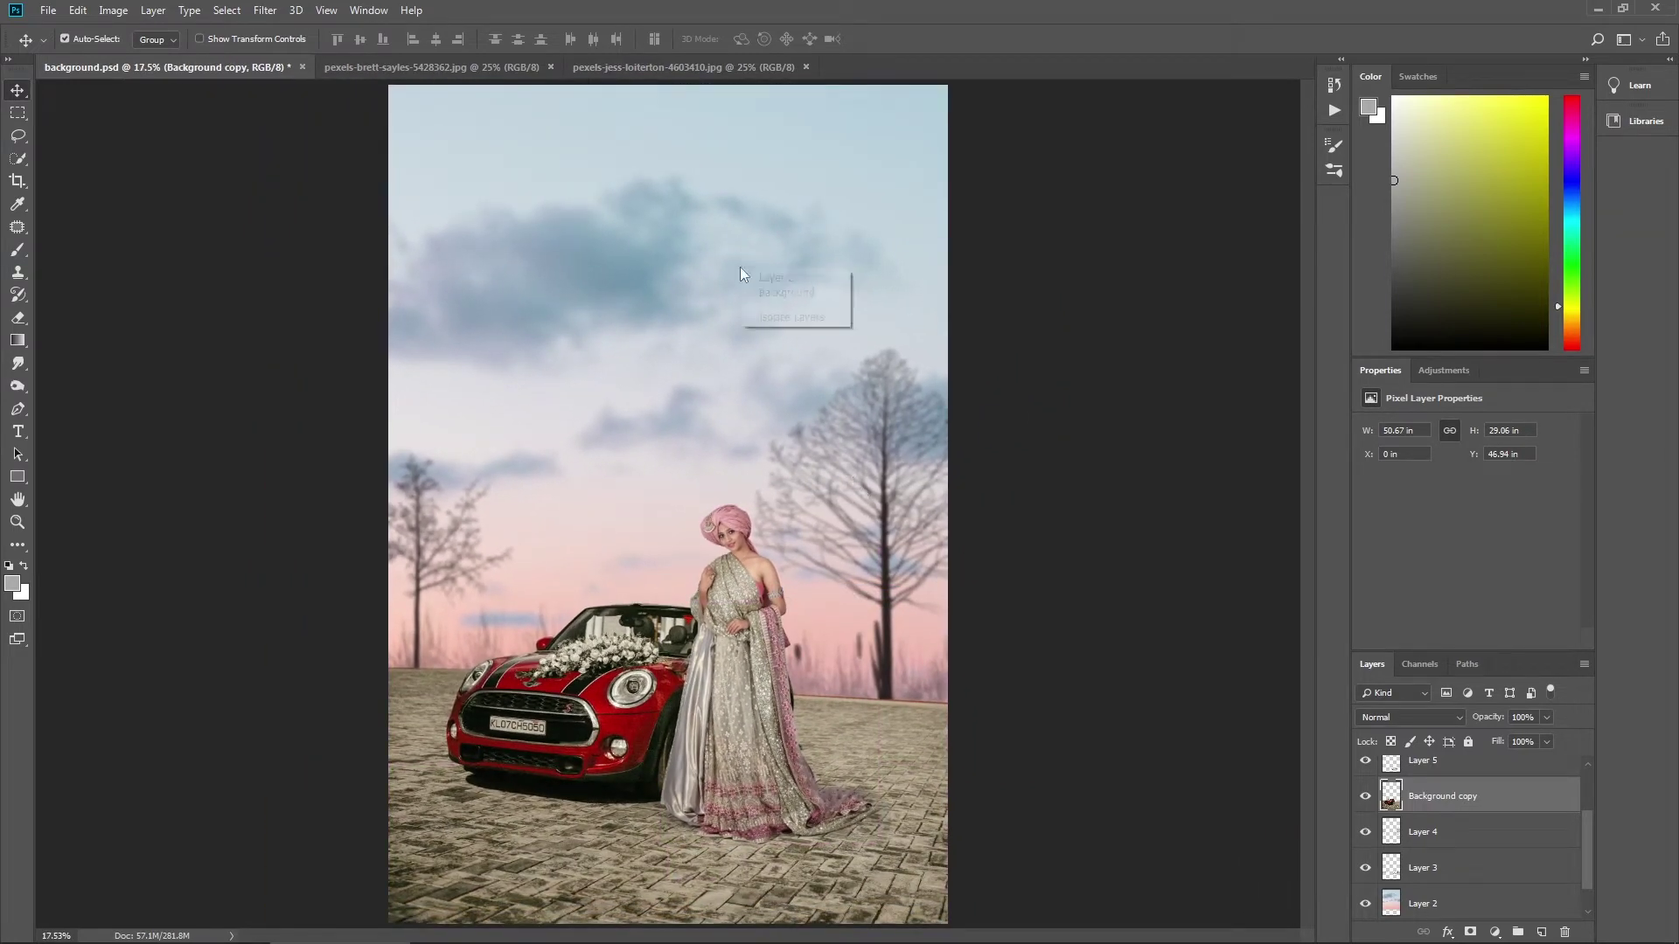
left_click(770, 280)
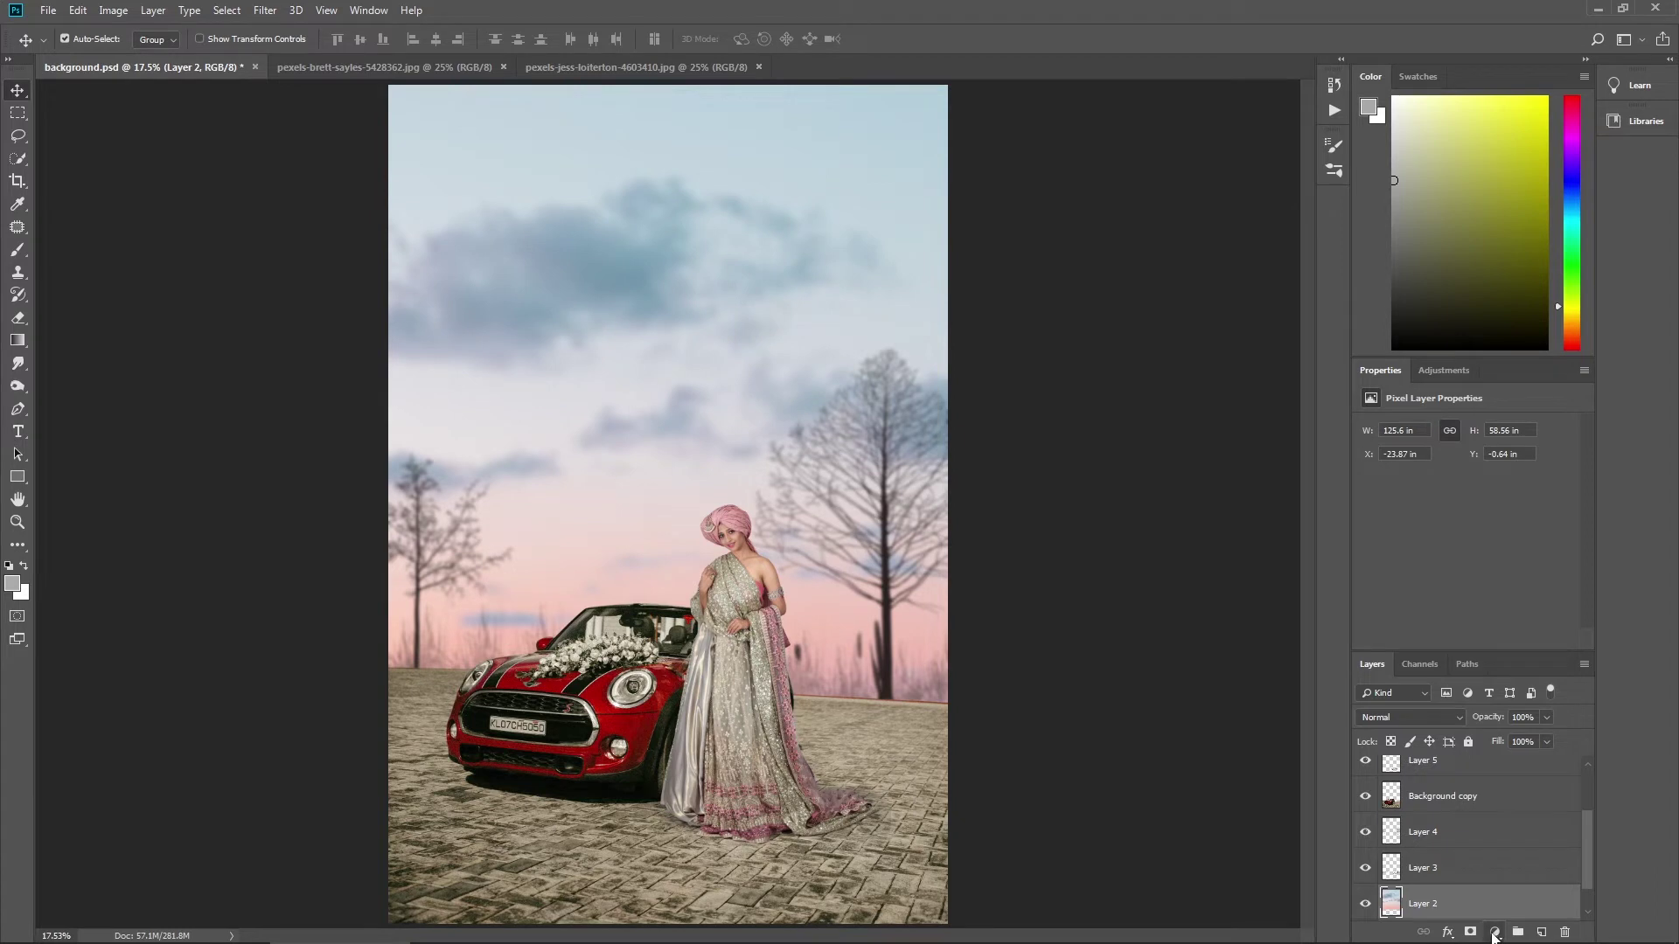
left_click(1495, 932)
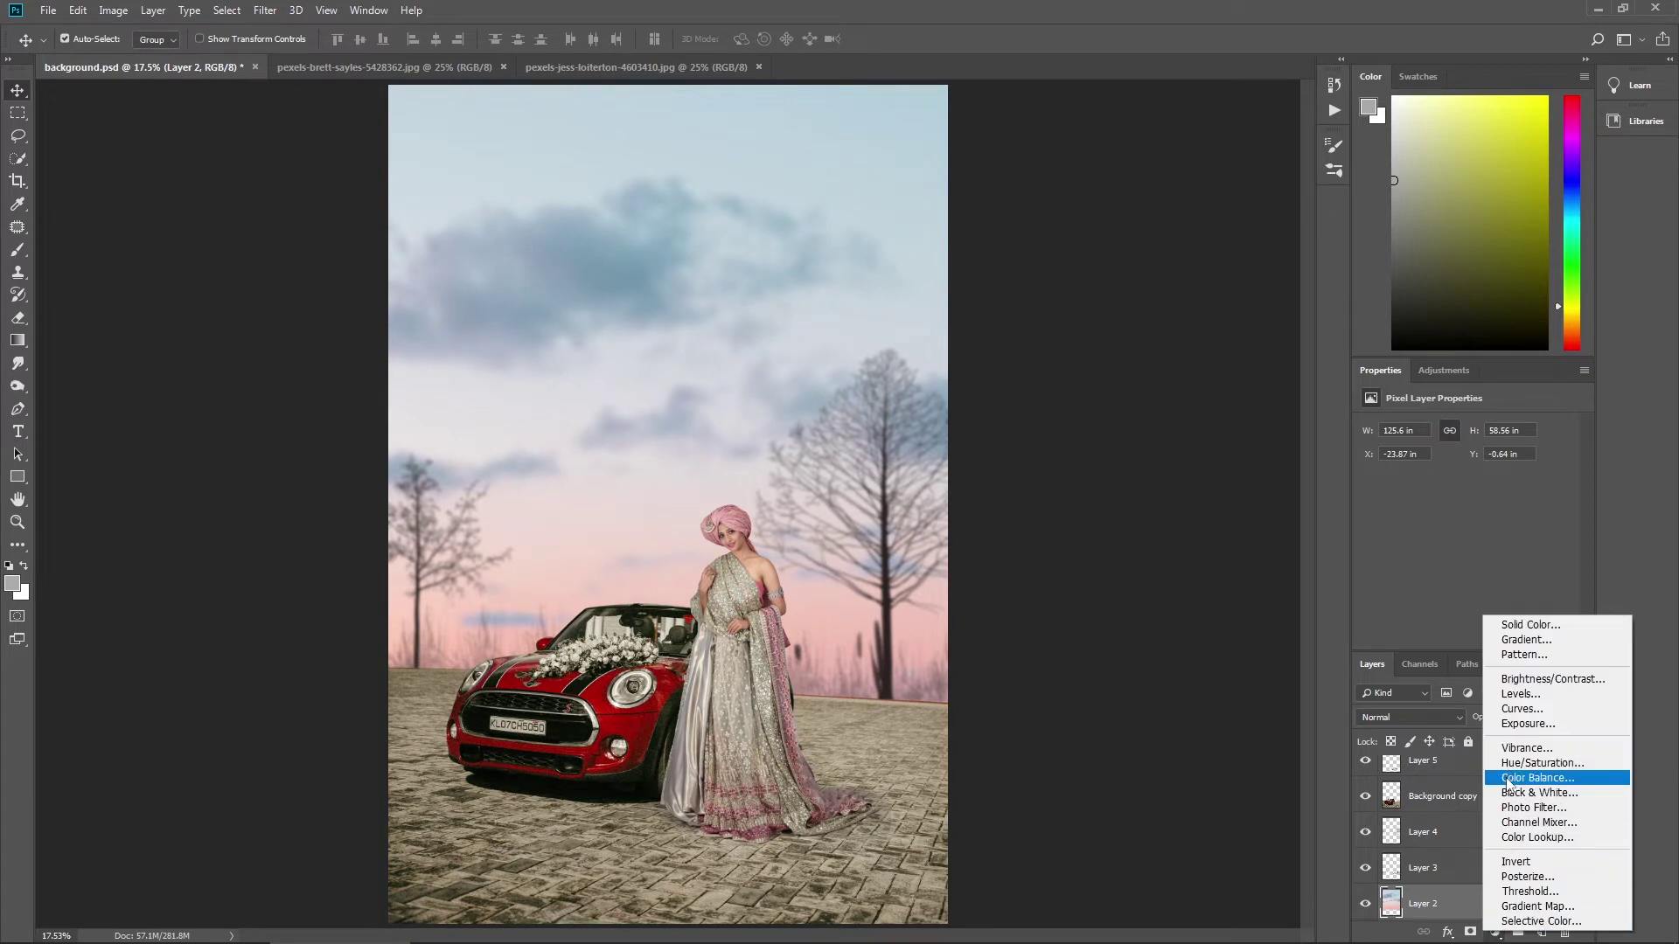
left_click(1540, 822)
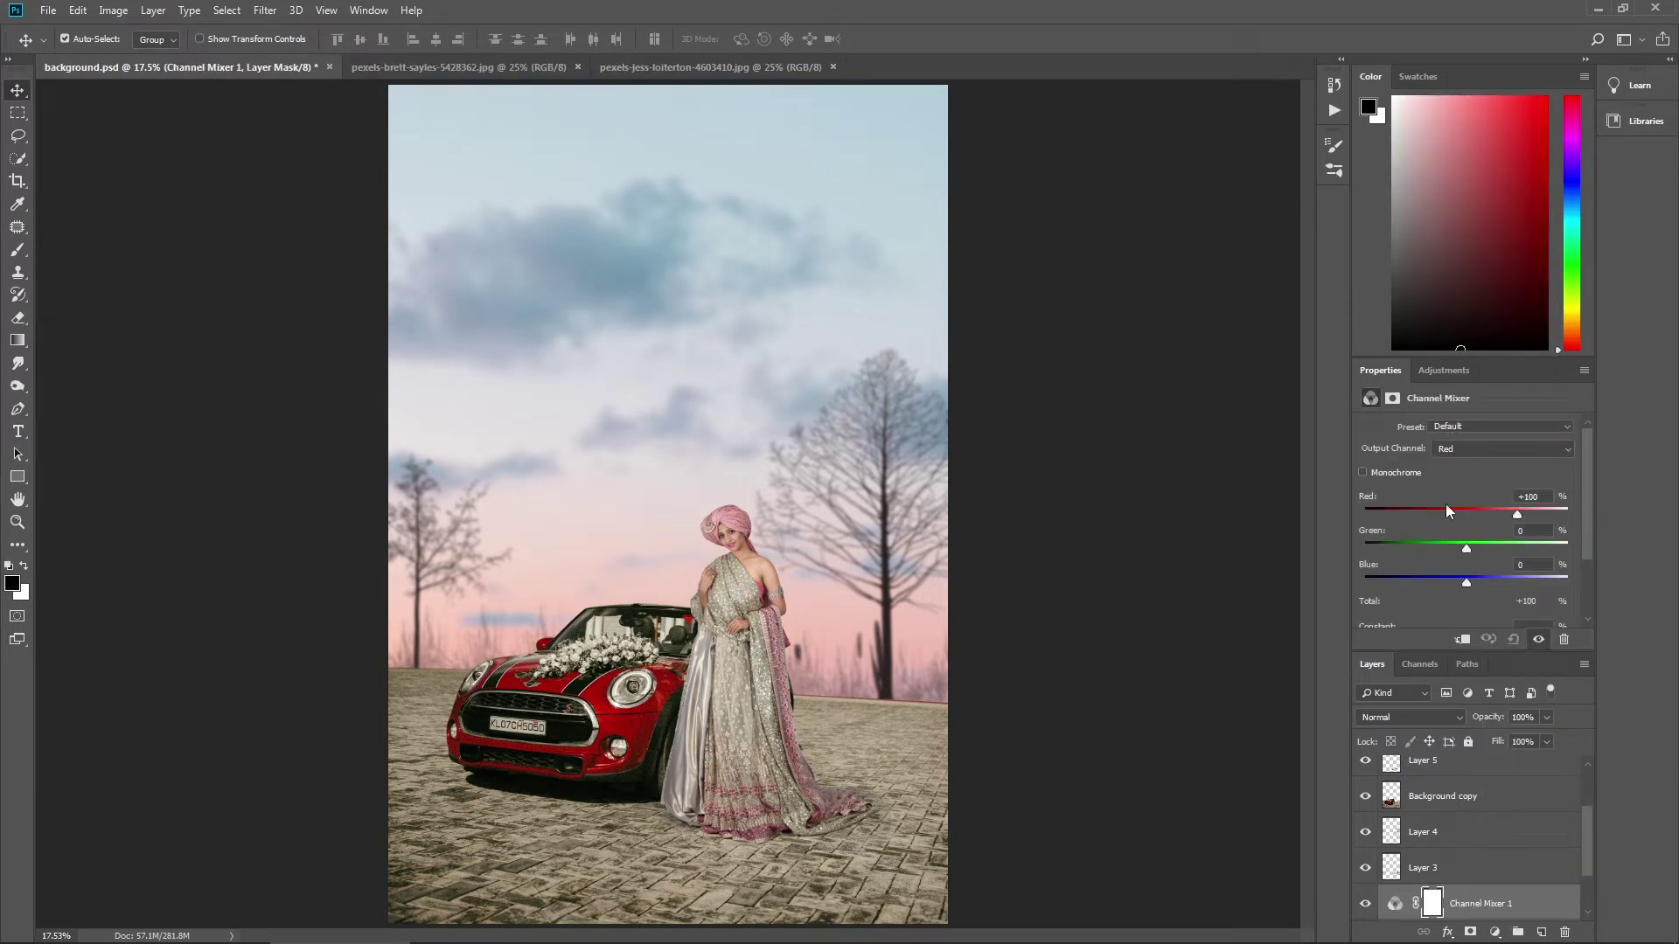
left_click_drag(1470, 511, 1468, 580)
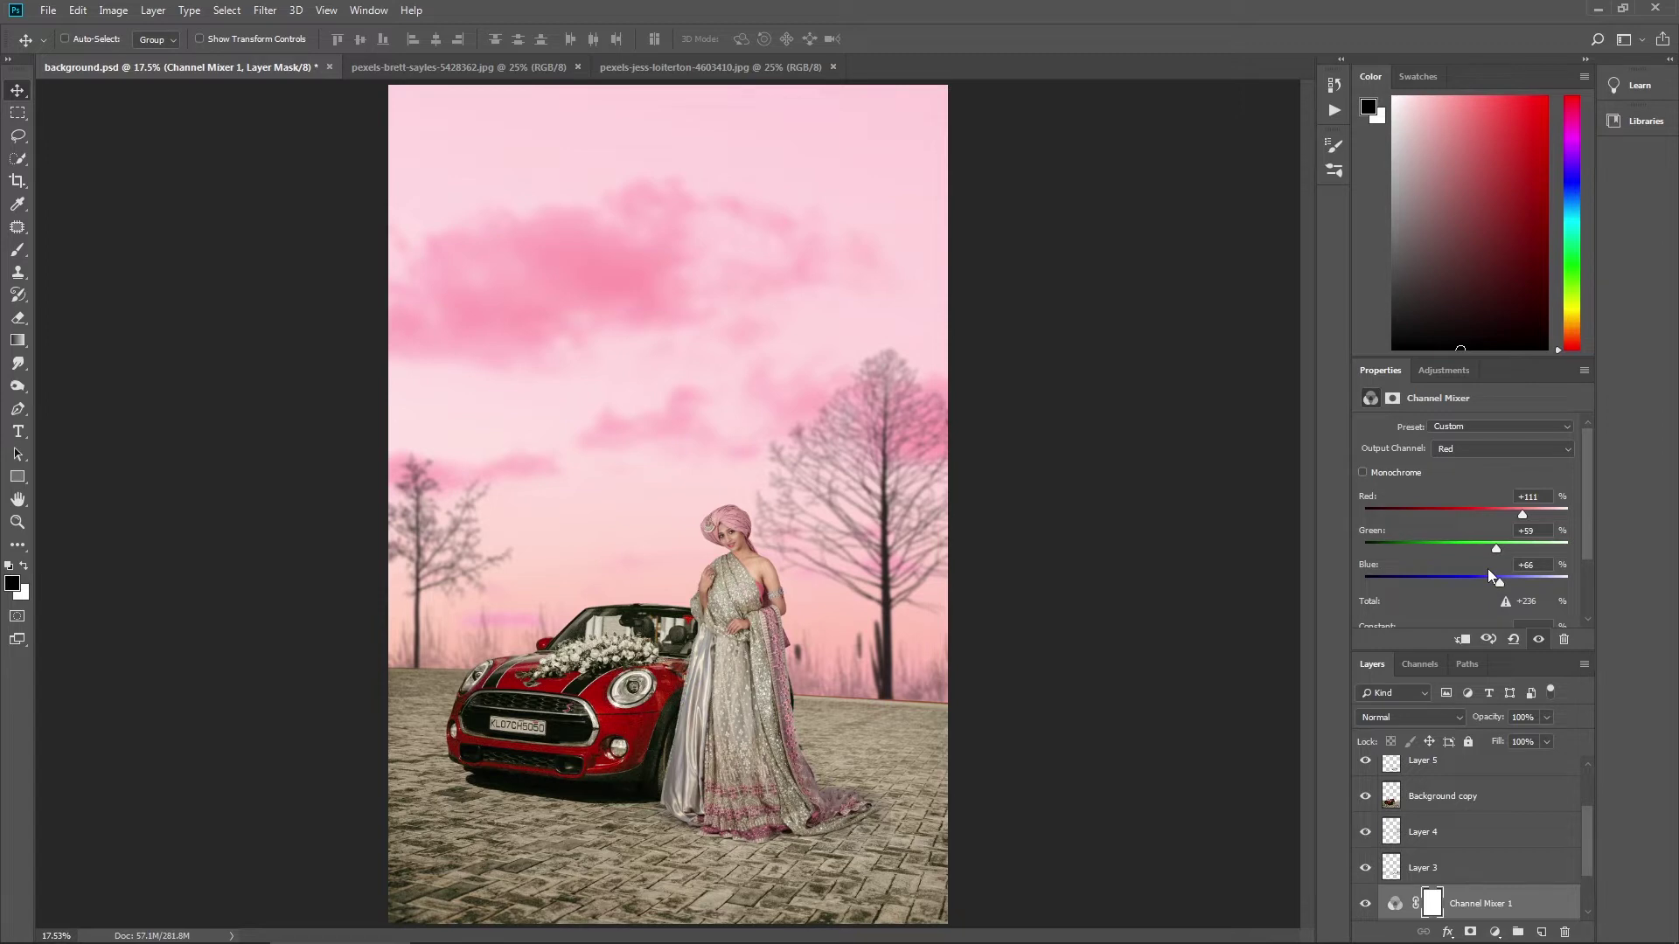
key("ctrl+z")
left_click(1486, 449)
left_click(1462, 478)
left_click_drag(1473, 516, 1563, 588)
key("ctrl+z")
Step: In the sky's Channel Mixer, set the Blue output channel to Red -20% and Green -4%, and compare the image with and without it
scroll(1469, 604, "down", 1)
scroll(1467, 609, "down", 1)
scroll(1456, 434, "up", 1)
left_click(1456, 435)
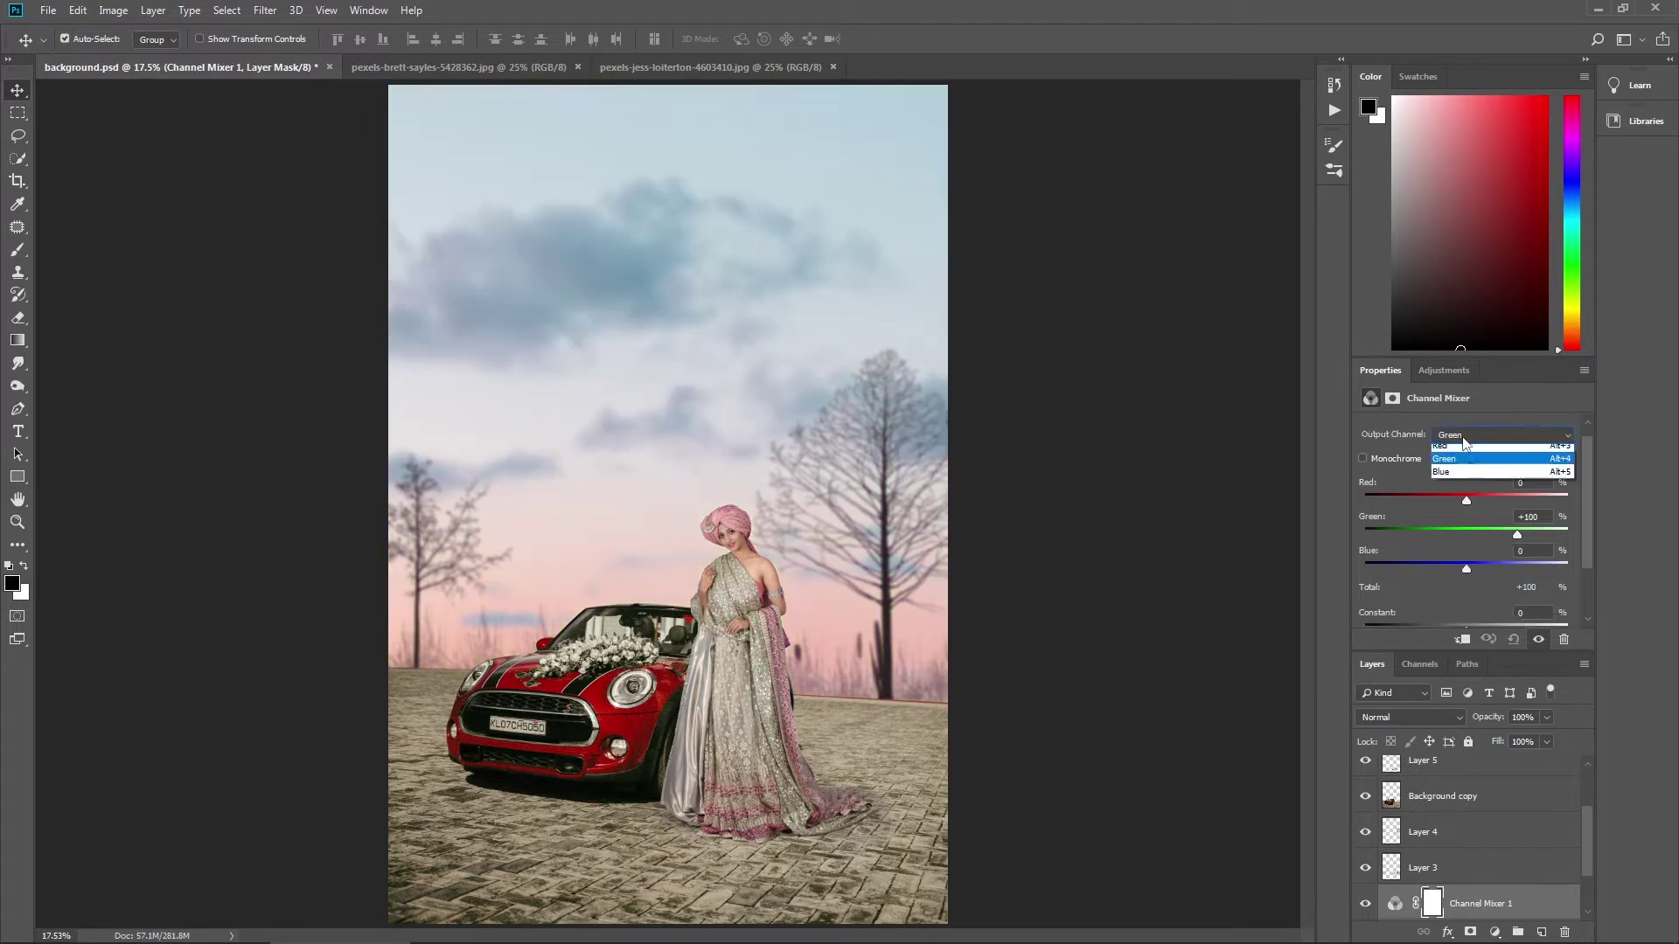
left_click(1469, 474)
mouse_move(1459, 500)
left_mouse_down()
mouse_move(1483, 502)
mouse_move(1465, 495)
left_mouse_up()
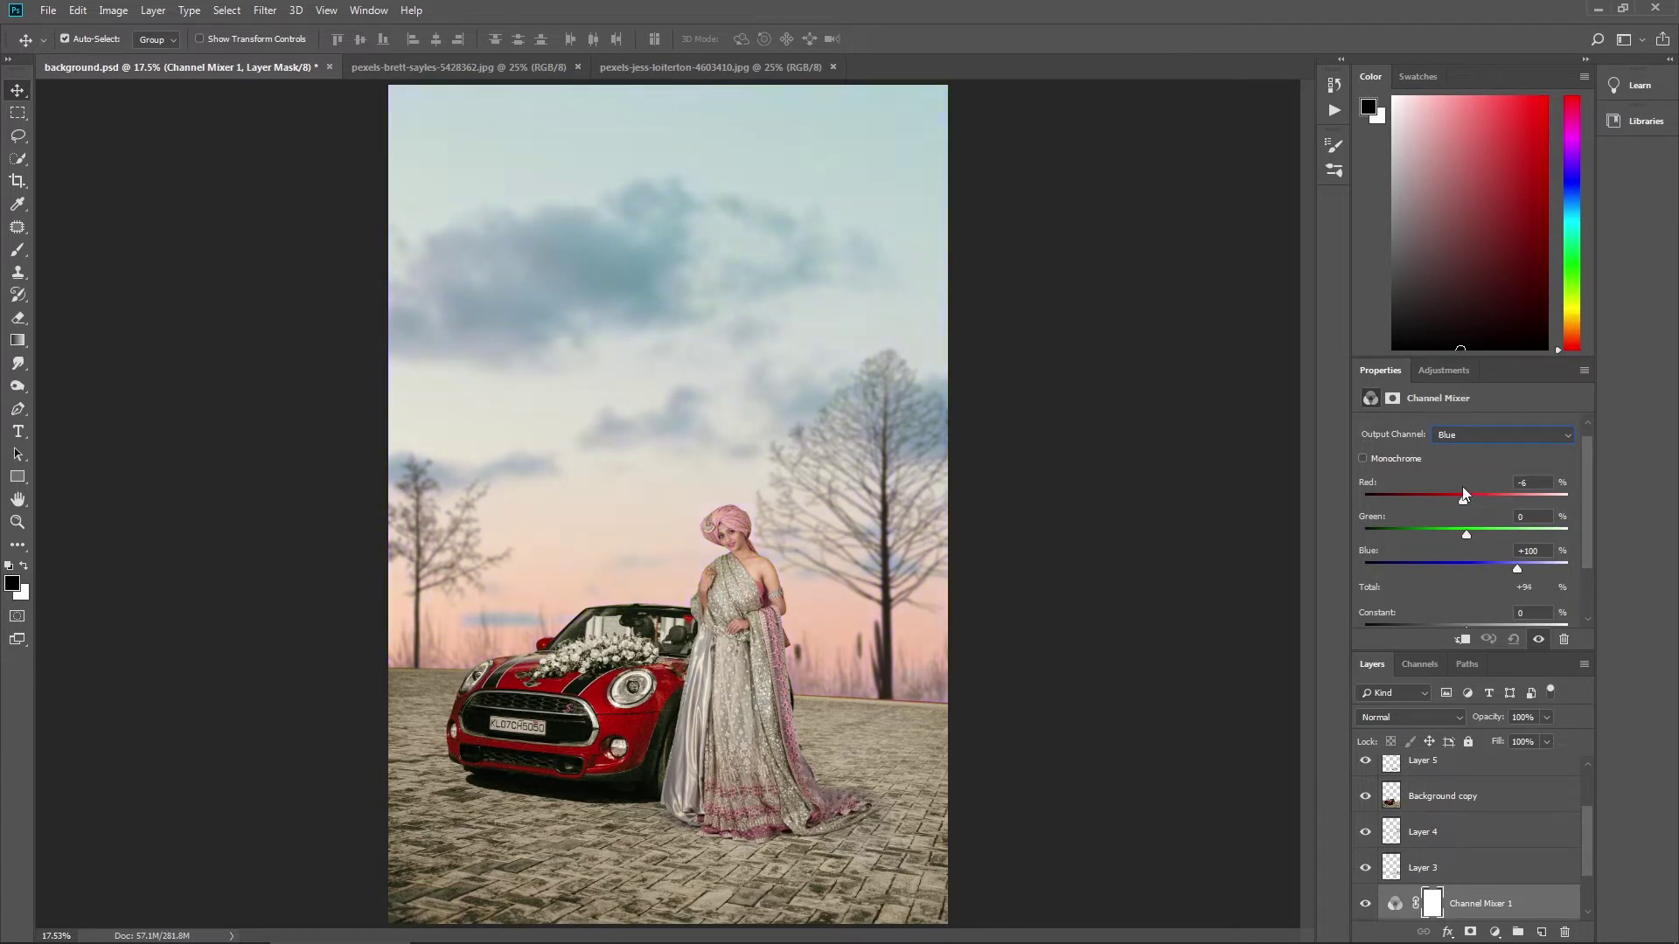
left_click_drag(1457, 488, 1455, 489)
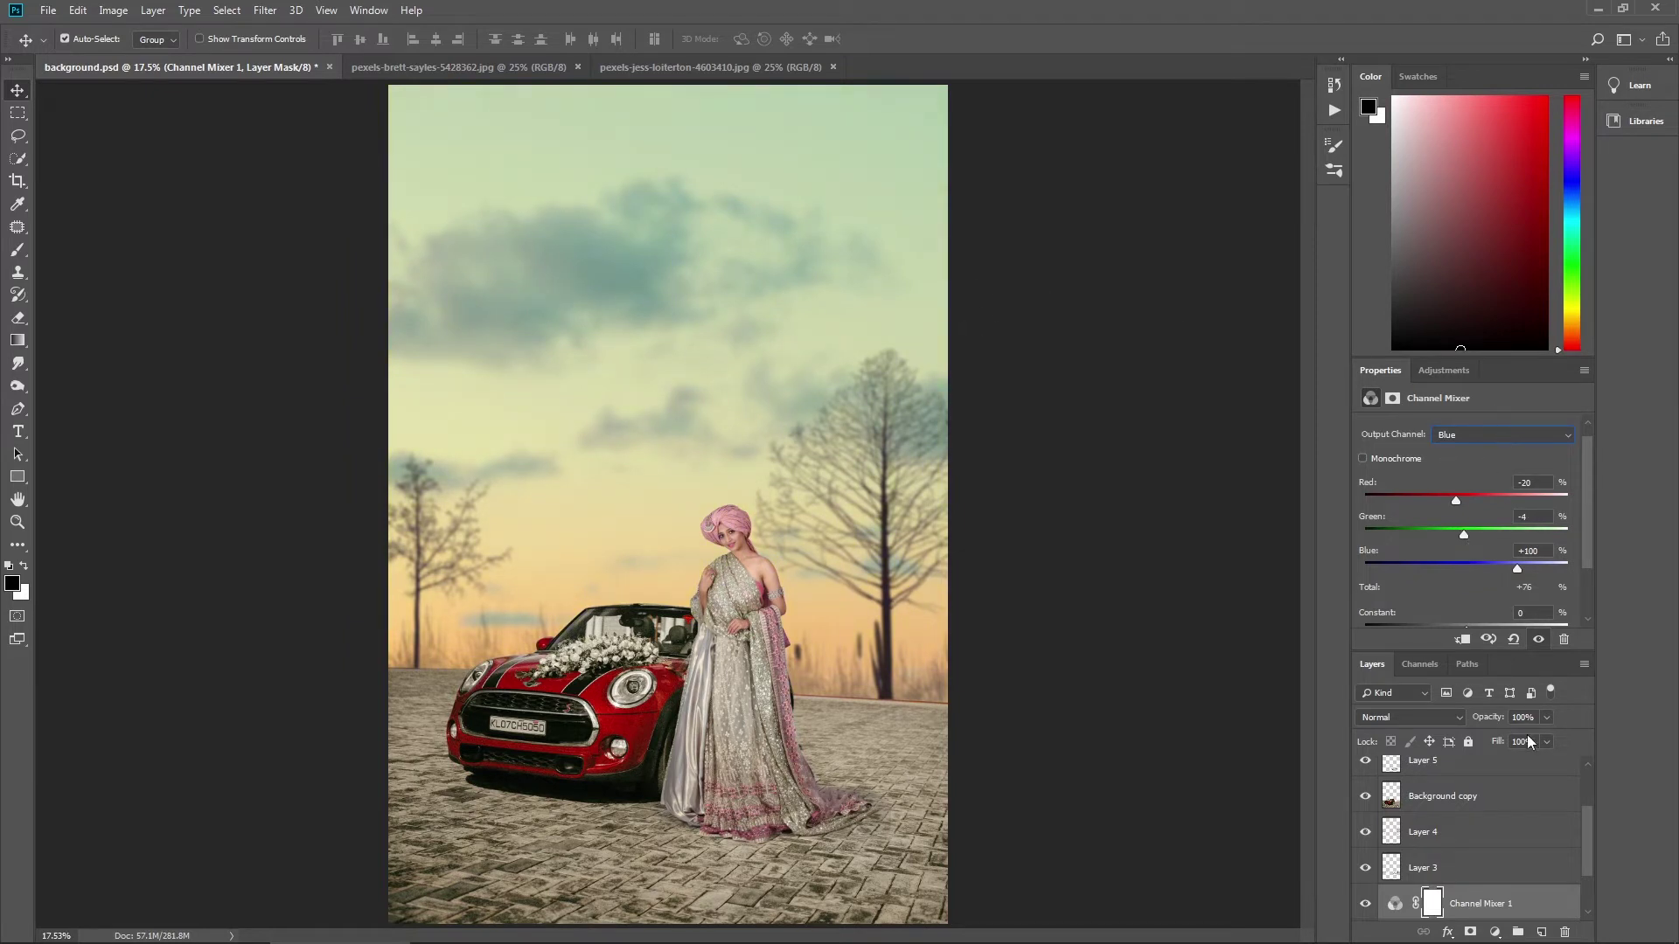
scroll(1481, 821, "down", 2)
left_click(1364, 832)
left_click(1364, 833)
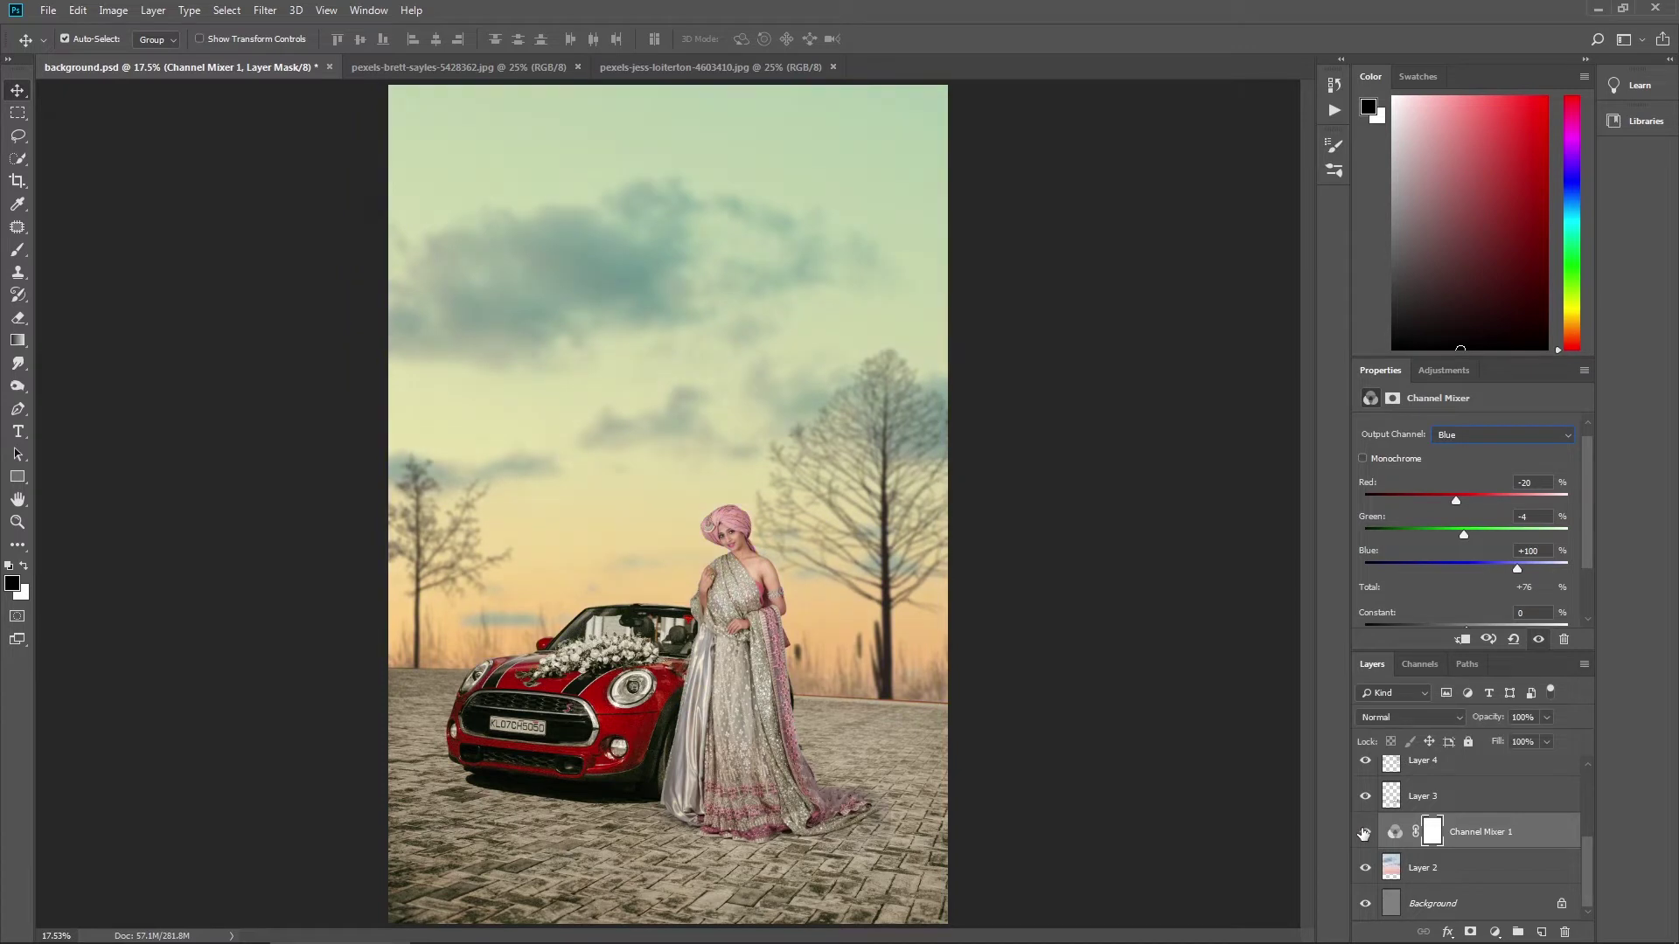
Step: Duplicate the Channel Mixer 1 adjustment layer, move the copy above Background copy and clip it to that layer
scroll(660, 573, "up", 2)
right_click(661, 573)
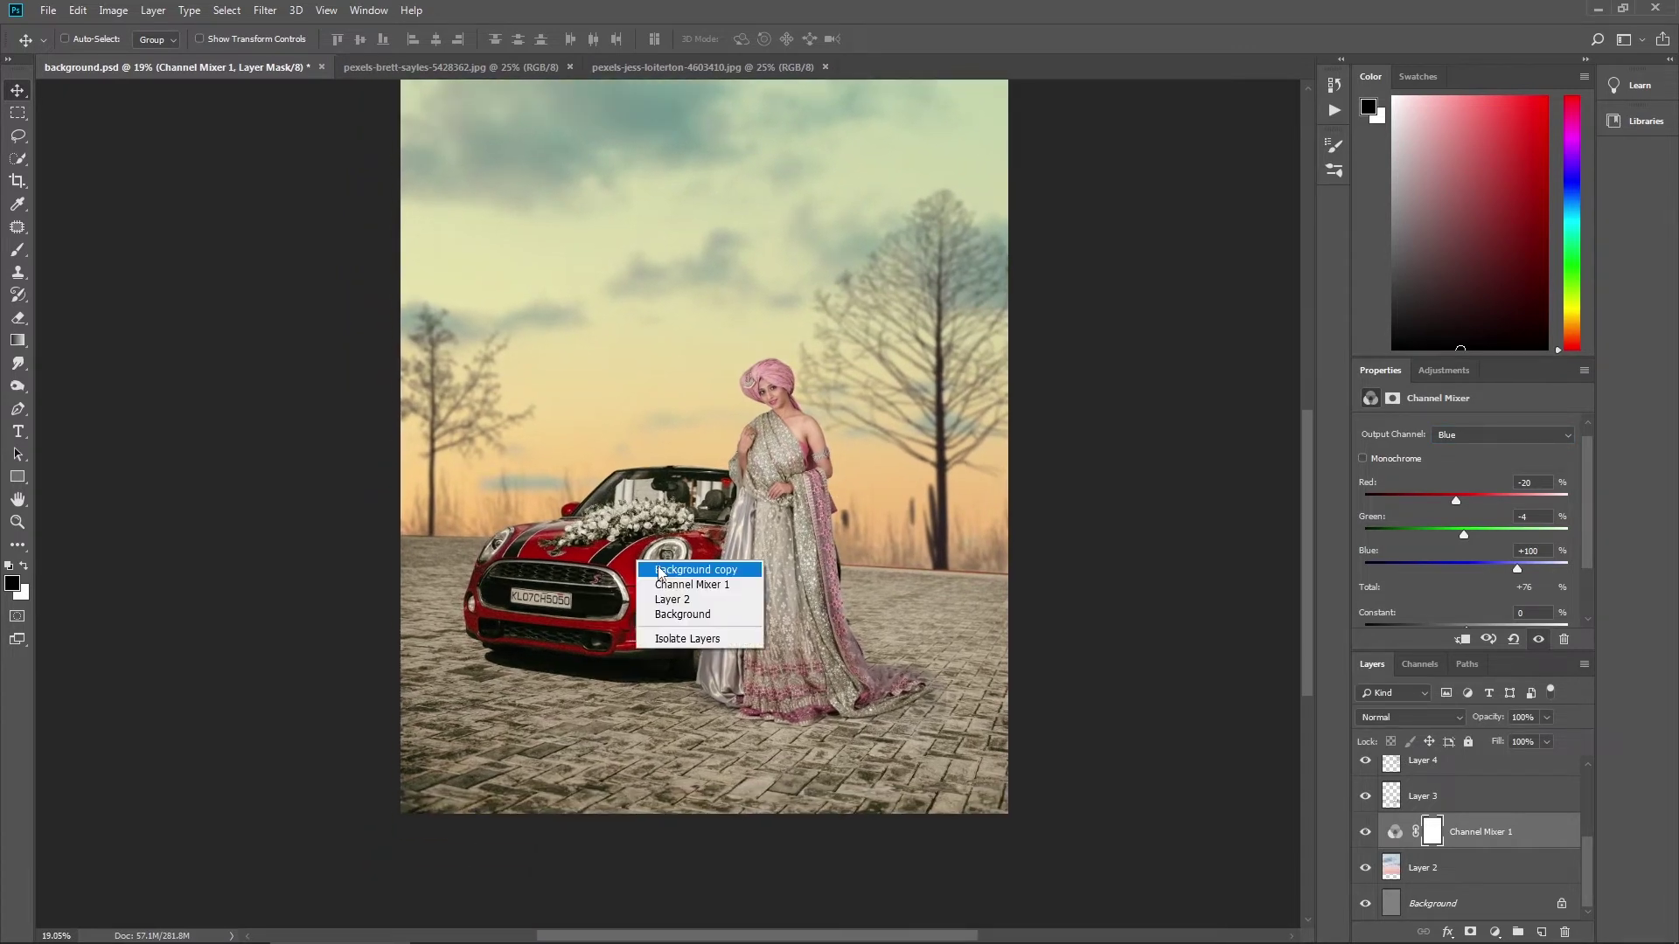
left_click(695, 569)
left_click(1508, 878)
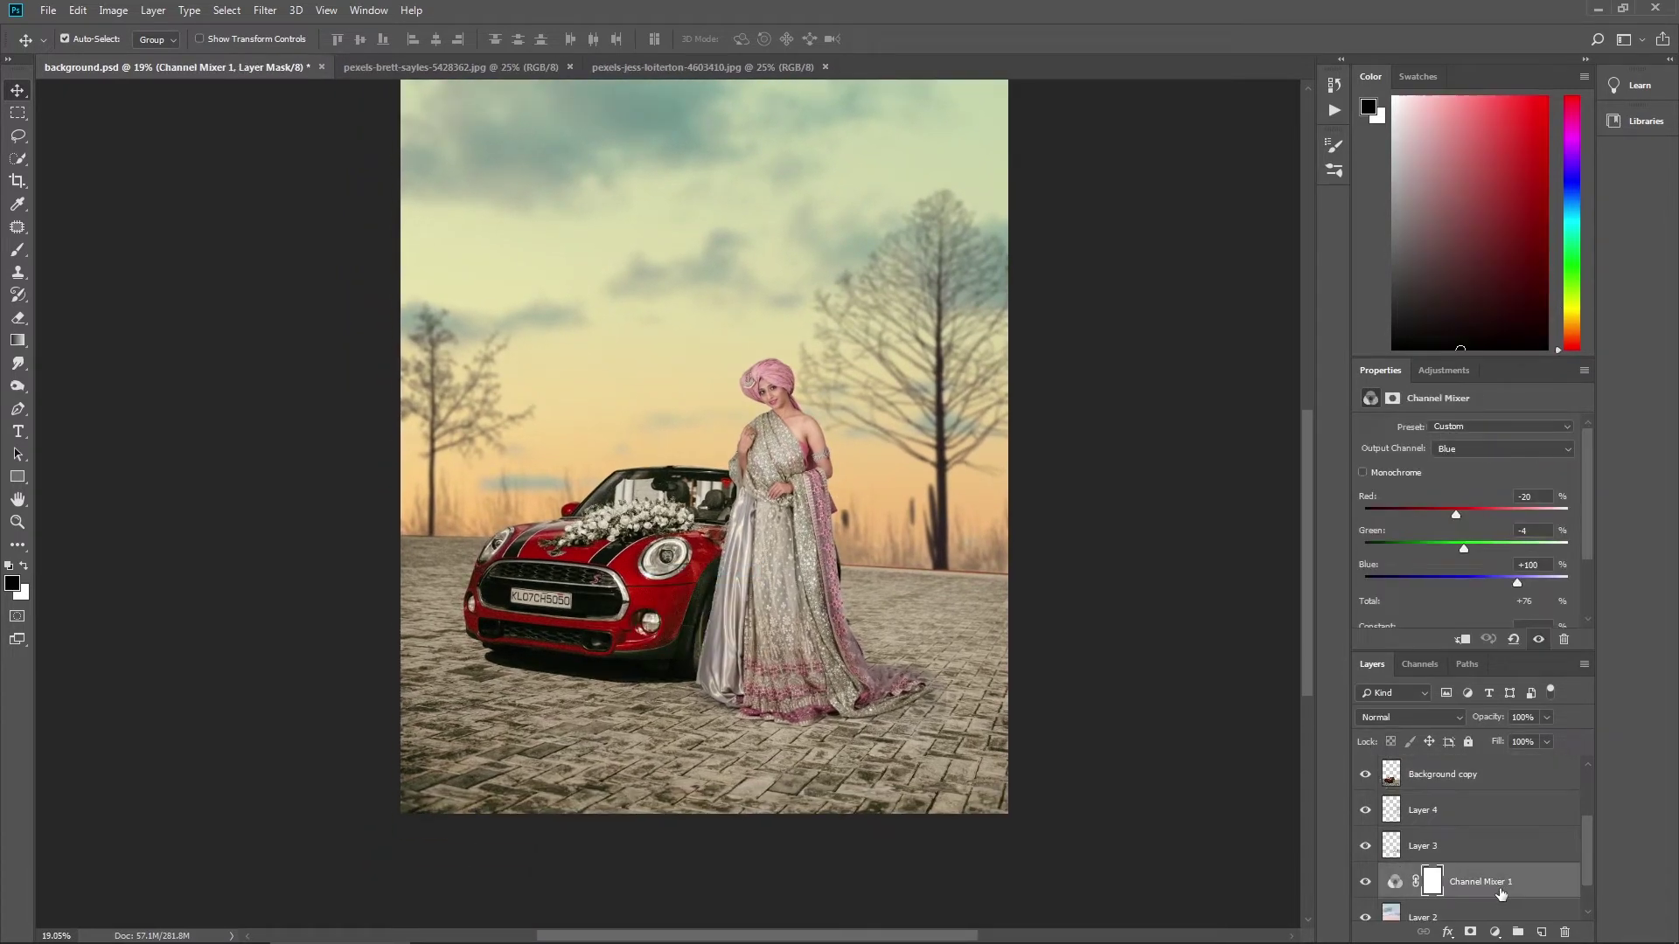
key("ctrl+j")
left_click_drag(1498, 889, 1508, 769)
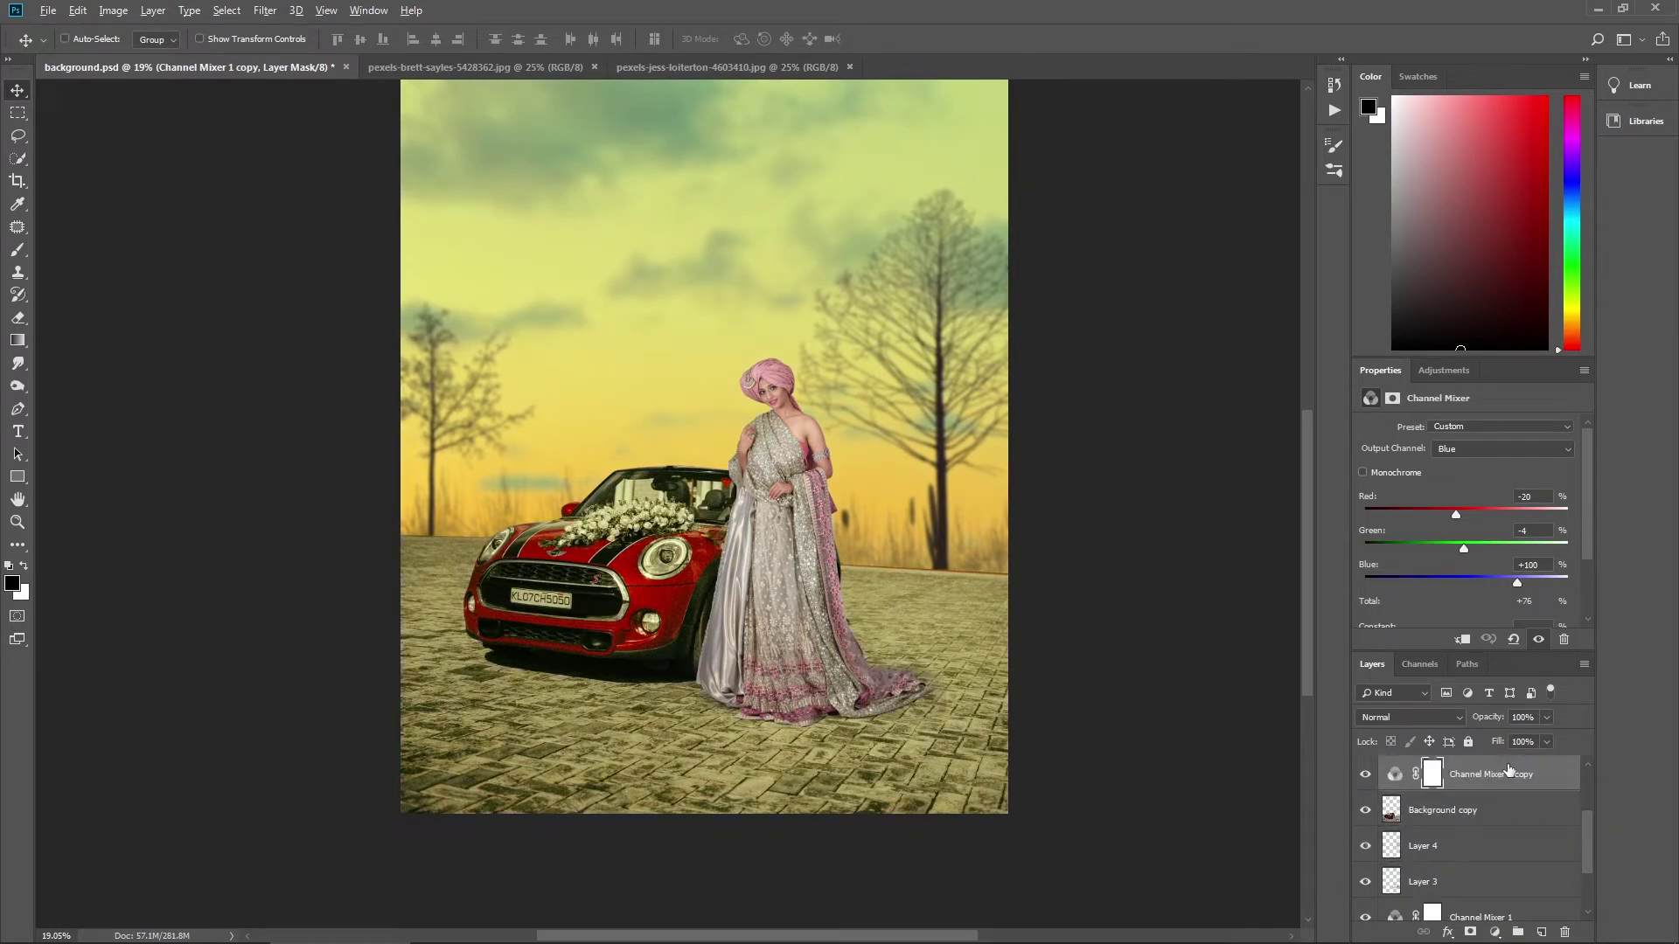
key("ctrl+alt+g")
Step: Lower the opacity of the clipped Channel Mixer copy over the car and pavement to 45%
left_click(770, 553)
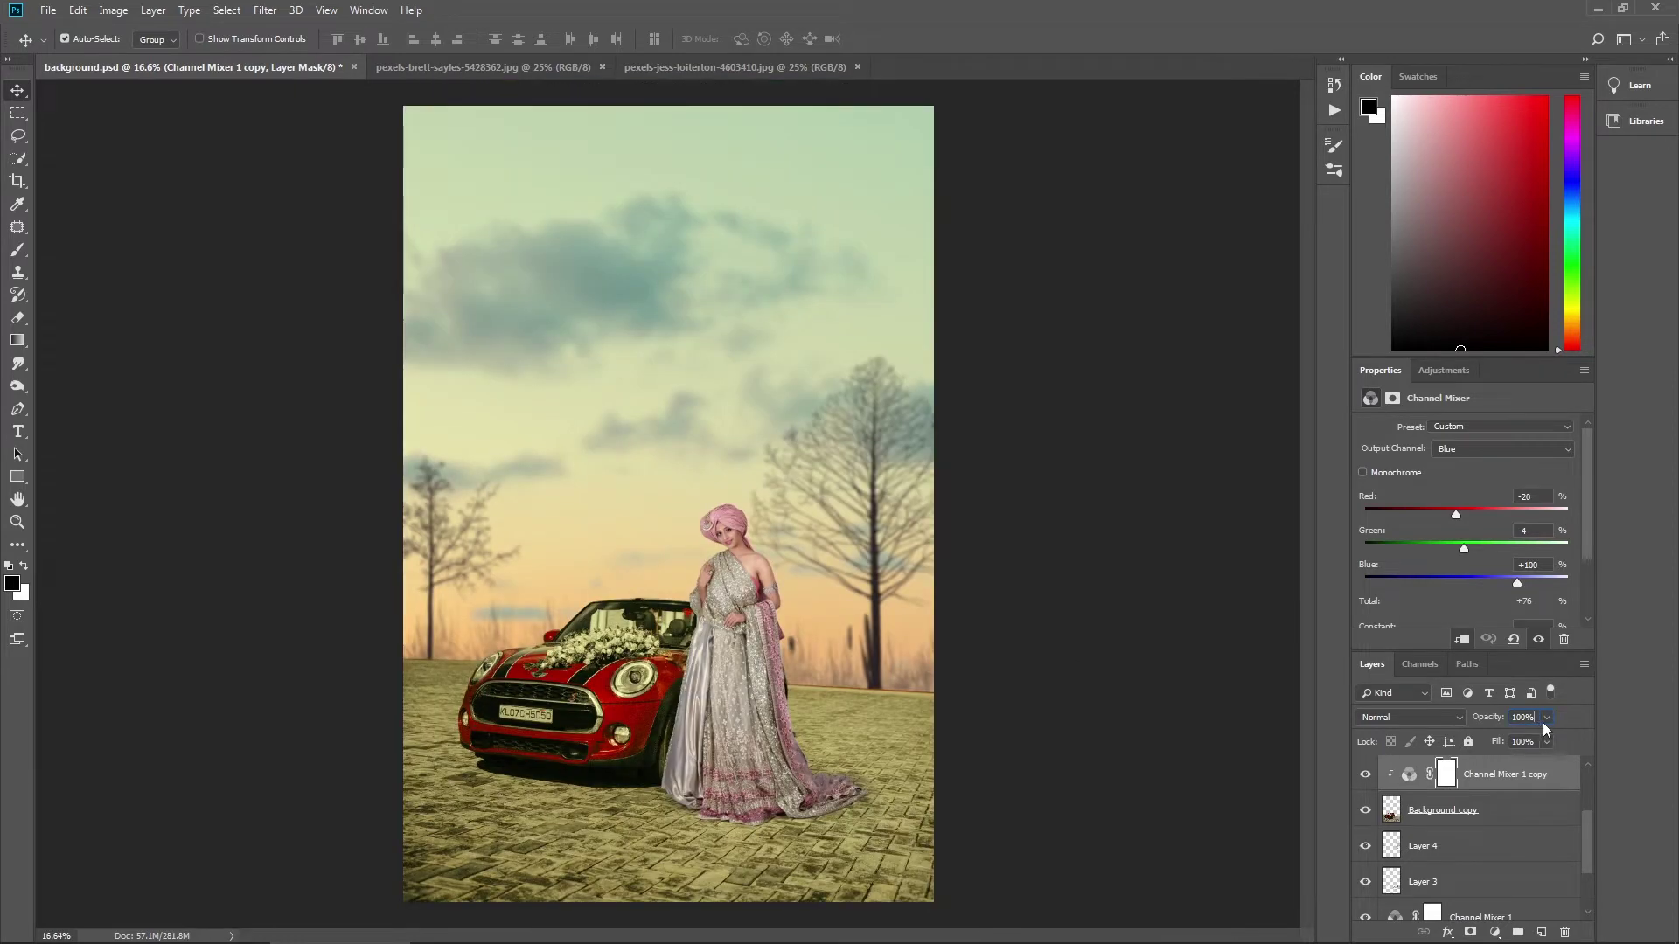
left_click_drag(1528, 733, 1518, 734)
left_click_drag(394, 618, 656, 597)
scroll(655, 597, "up", 2)
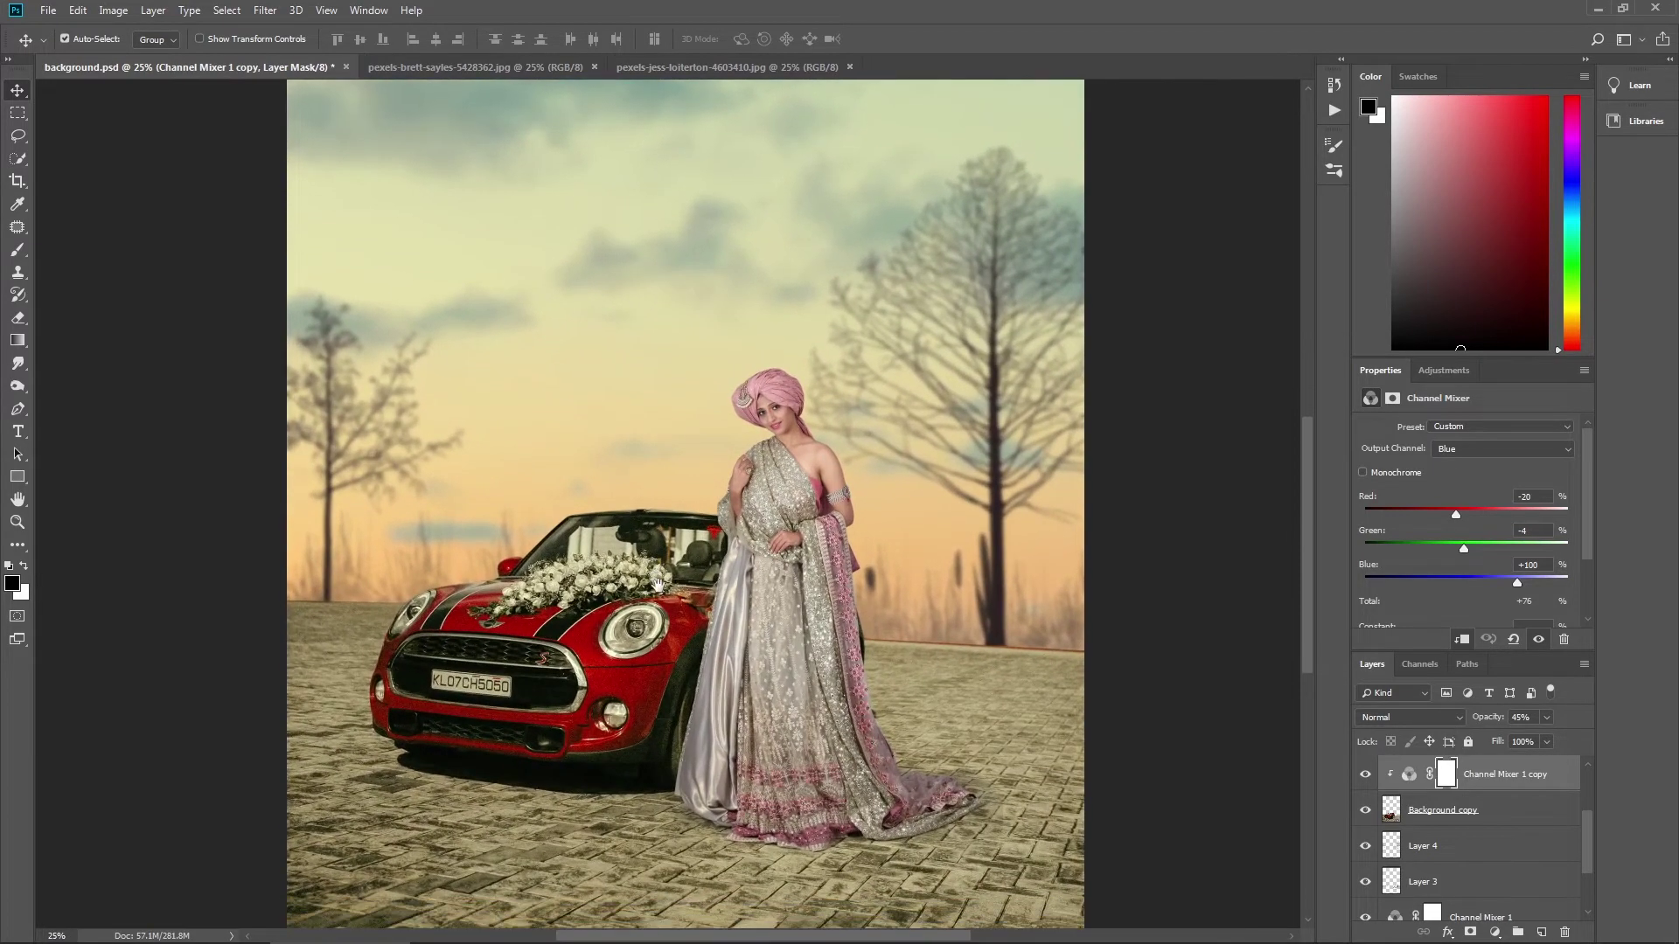
scroll(717, 602, "down", 4)
right_click(770, 596)
left_click(776, 603)
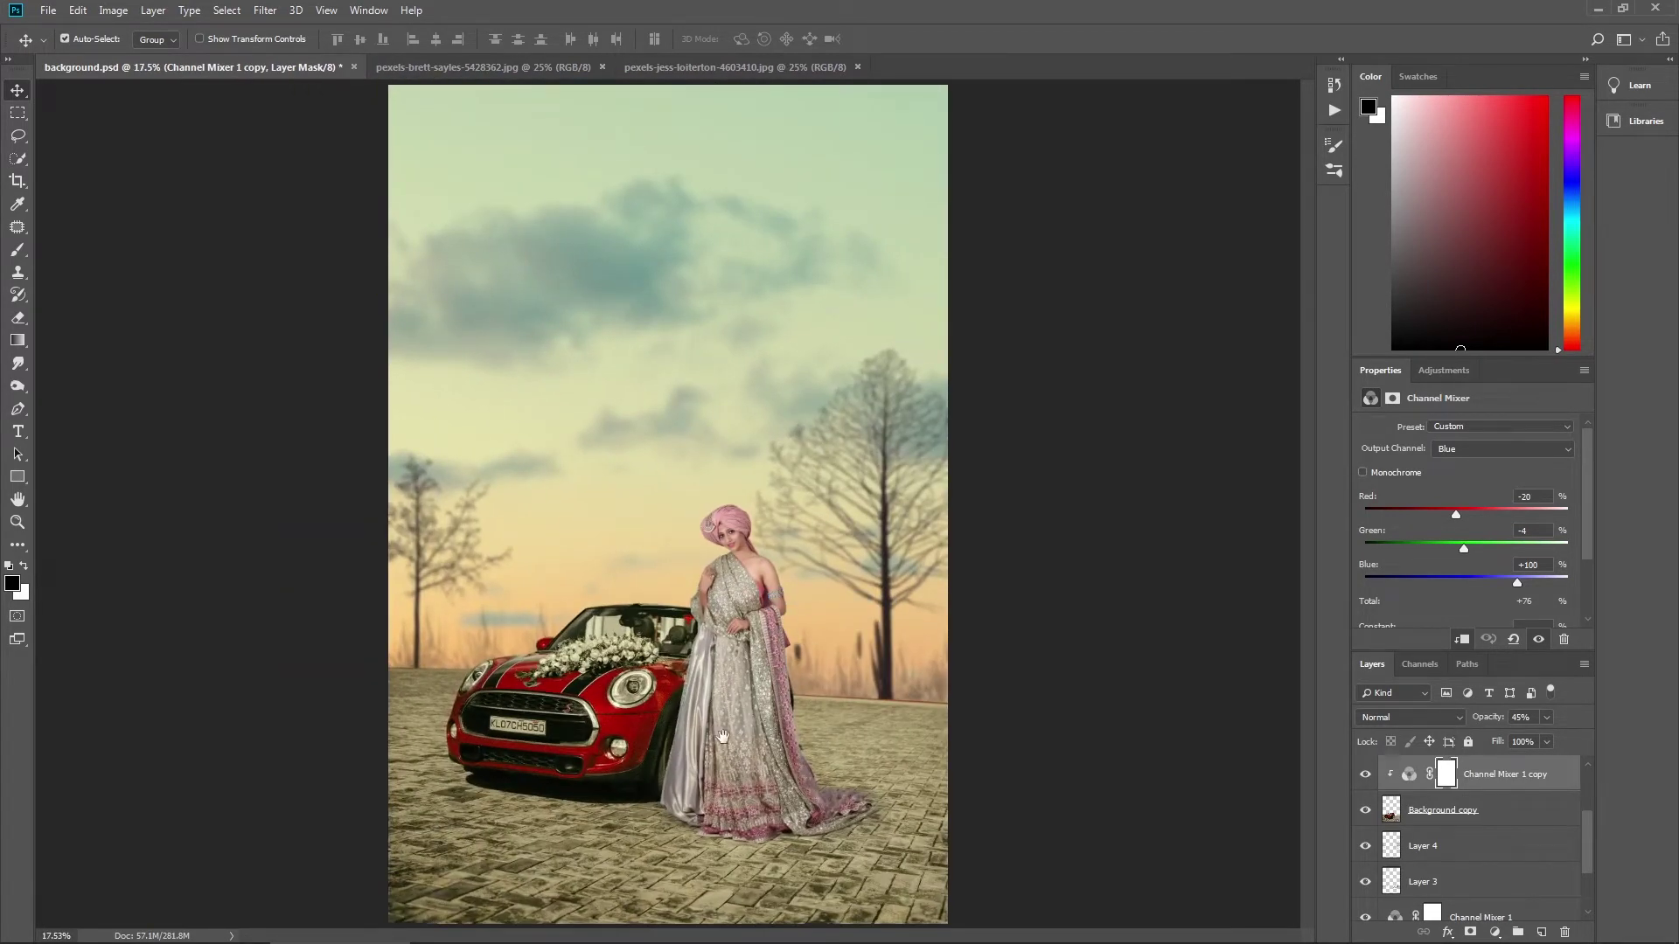
Step: Add a Channel Mixer adjustment layer above the woman's Layer 6, choose the Blue output channel and clip it to her layer
left_click_drag(696, 685, 743, 682)
right_click(756, 580)
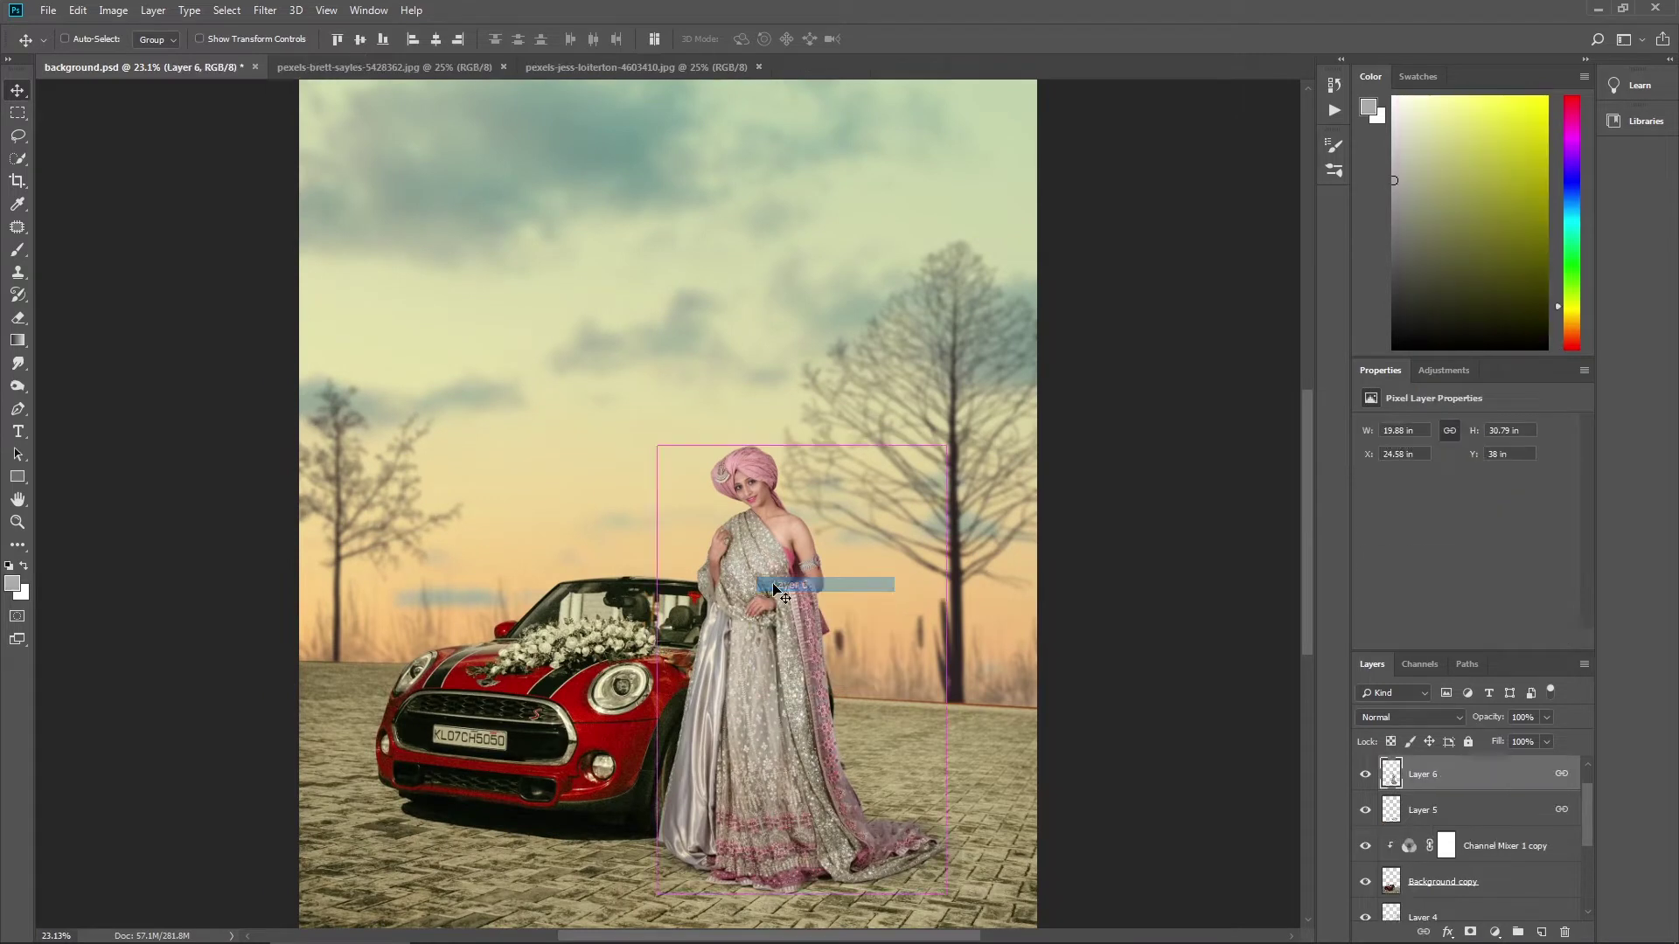
left_click(1495, 934)
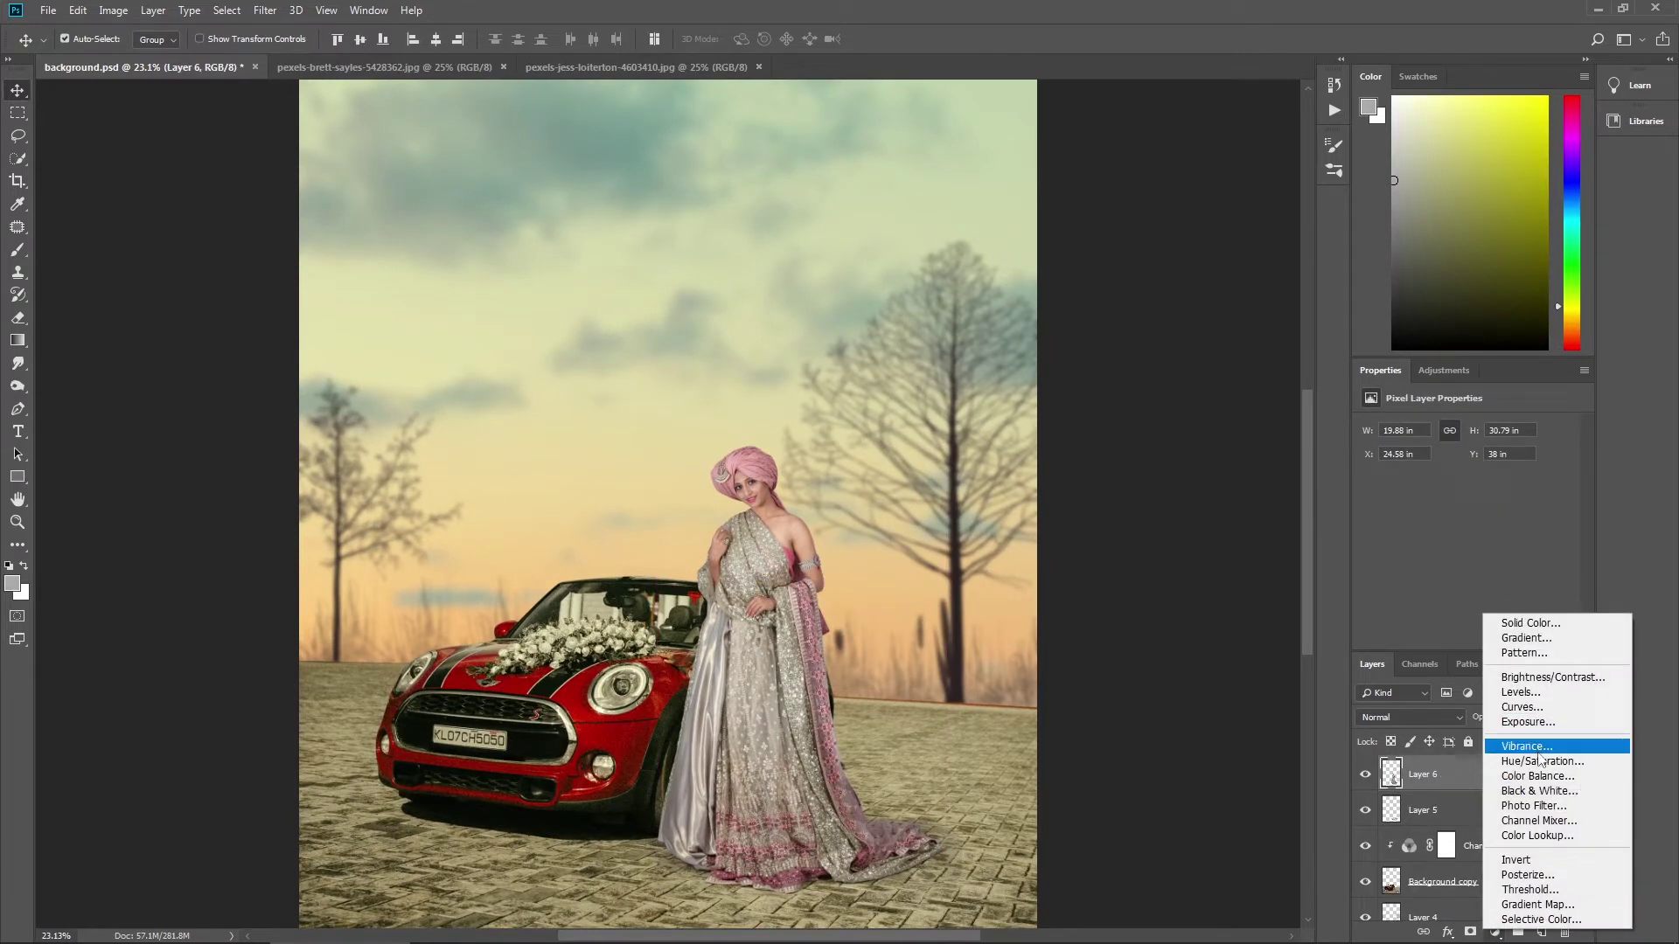
left_click(1562, 824)
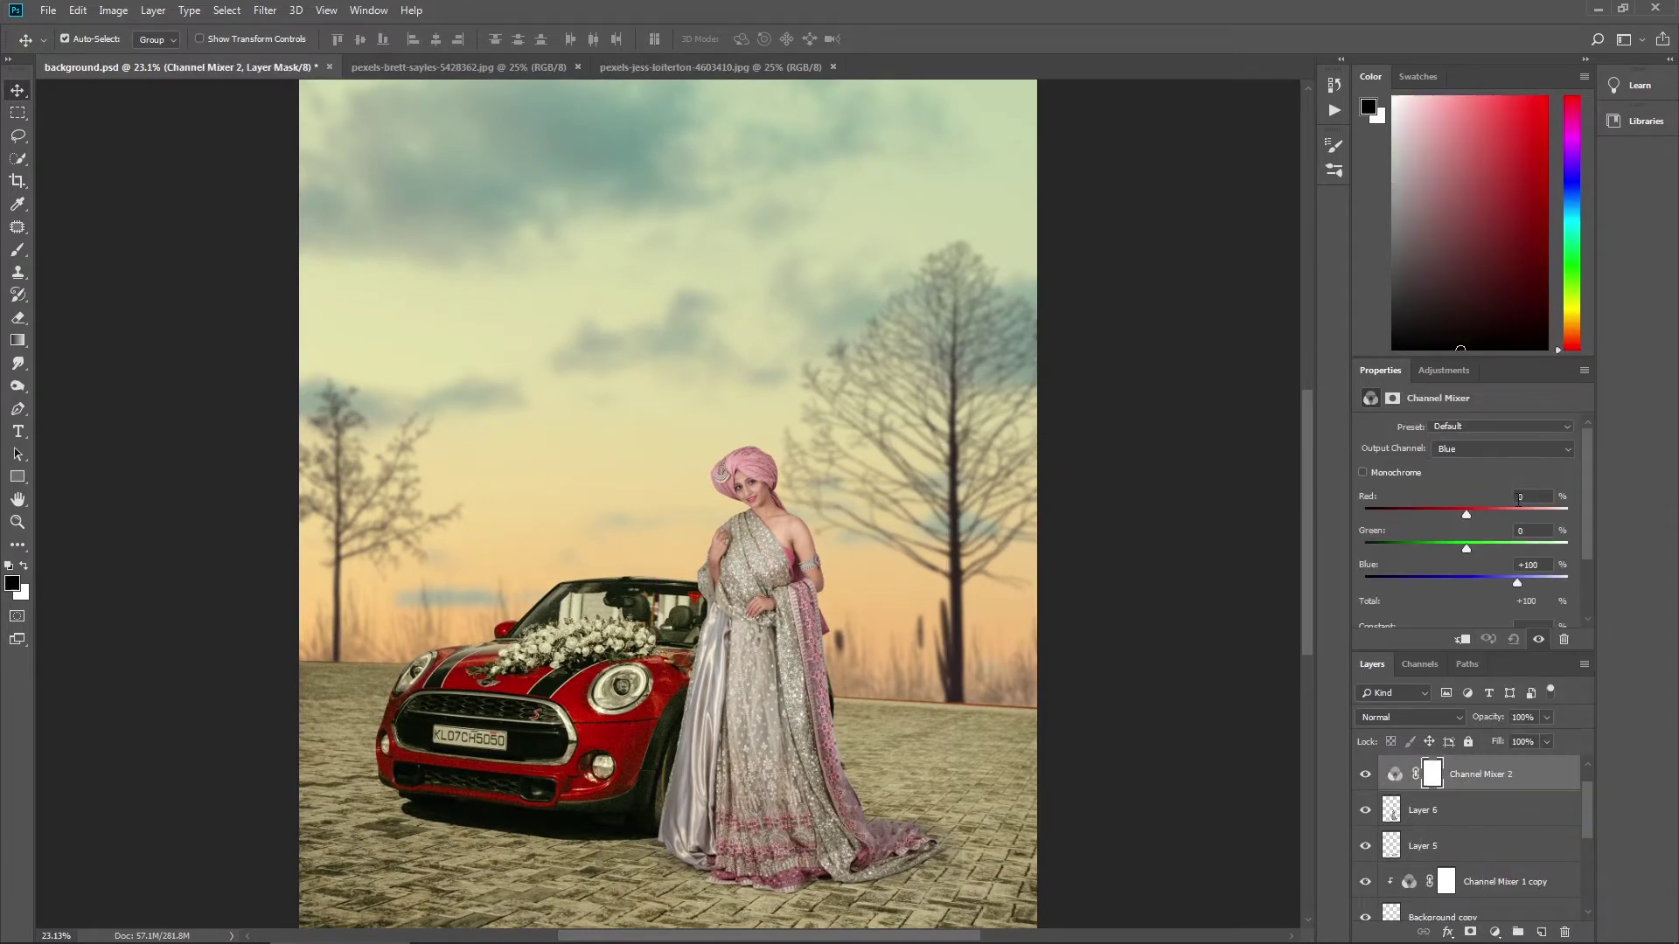
left_click(1470, 495)
left_click_drag(1461, 516, 1456, 516)
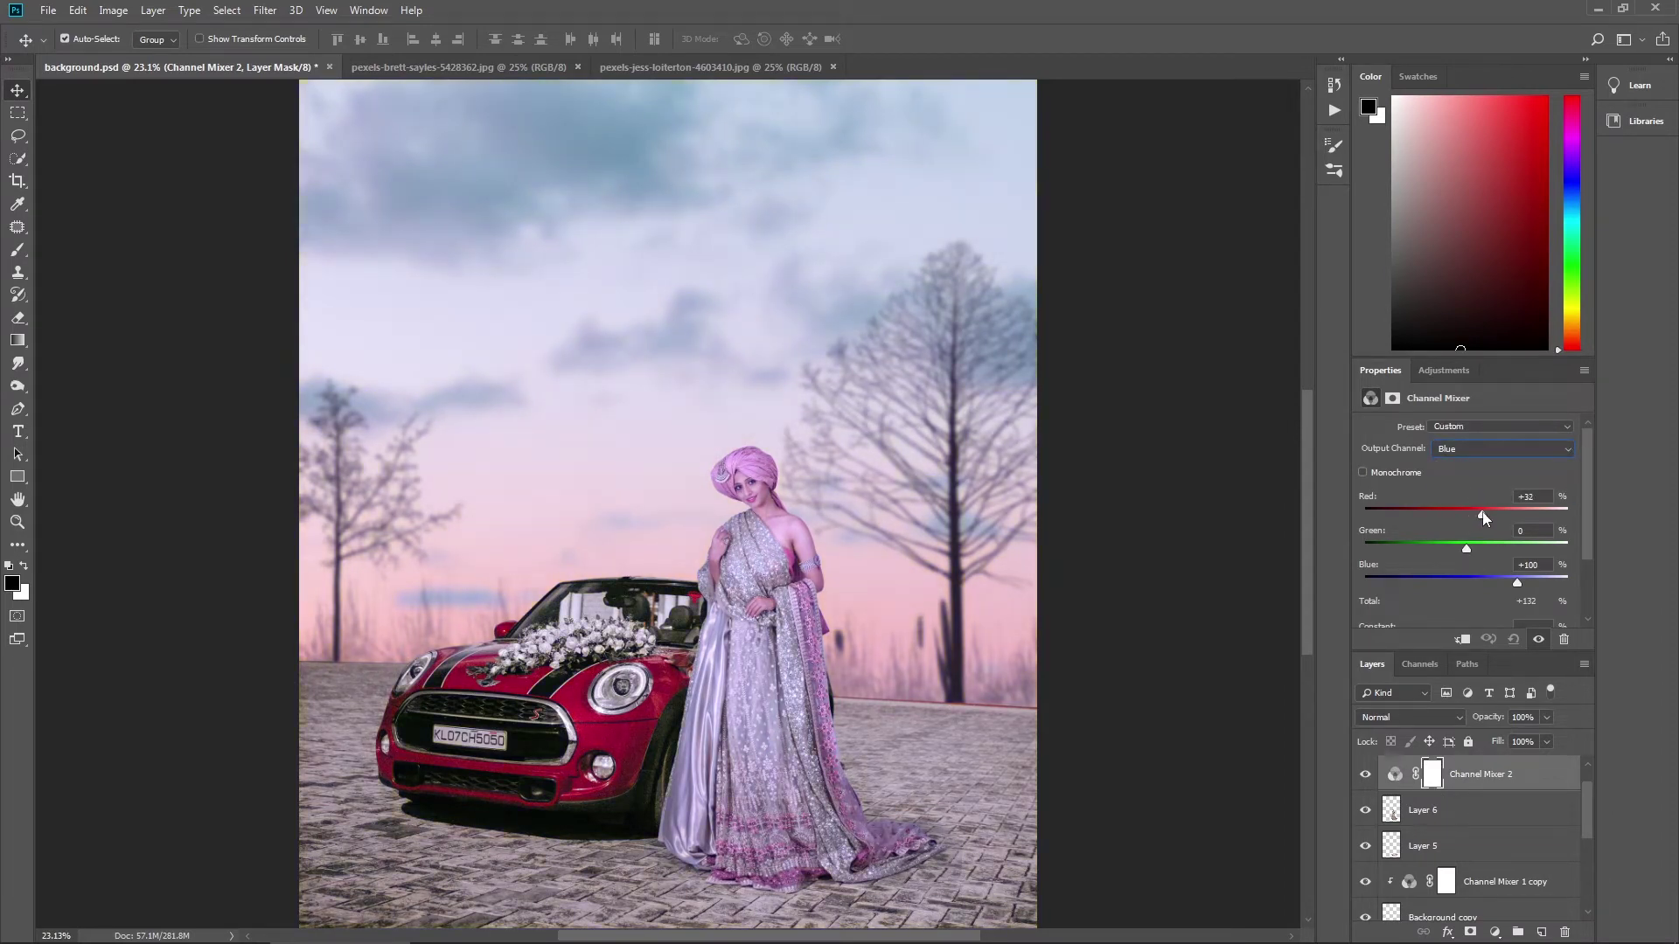
key("ctrl+alt+z")
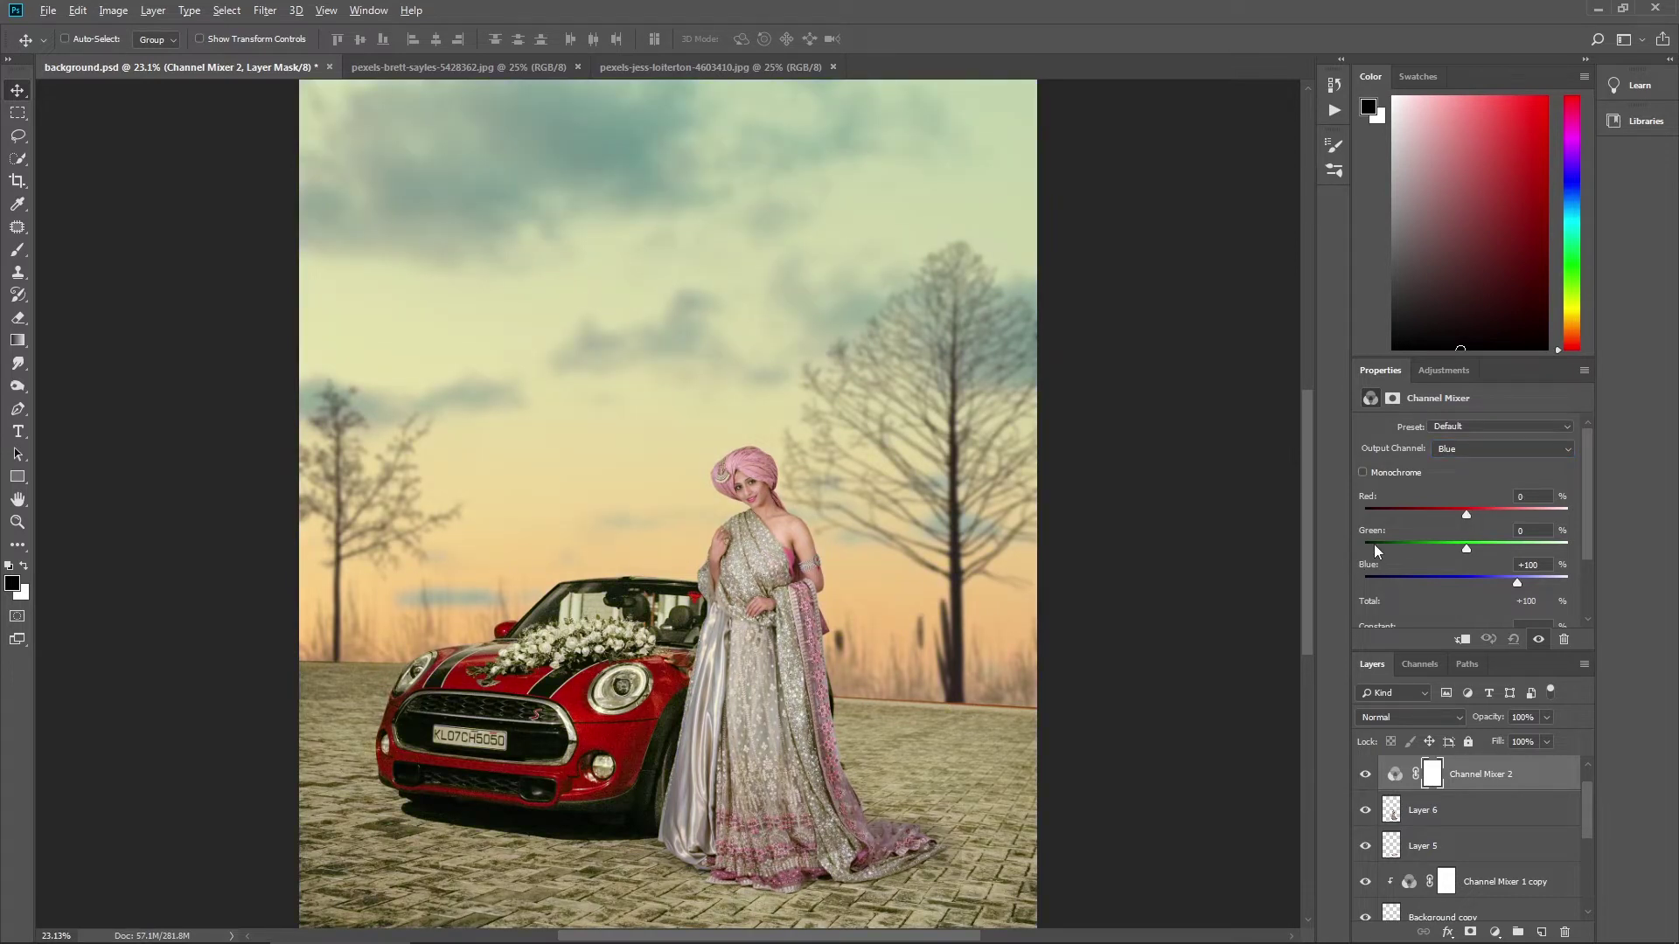
key("ctrl+alt+g")
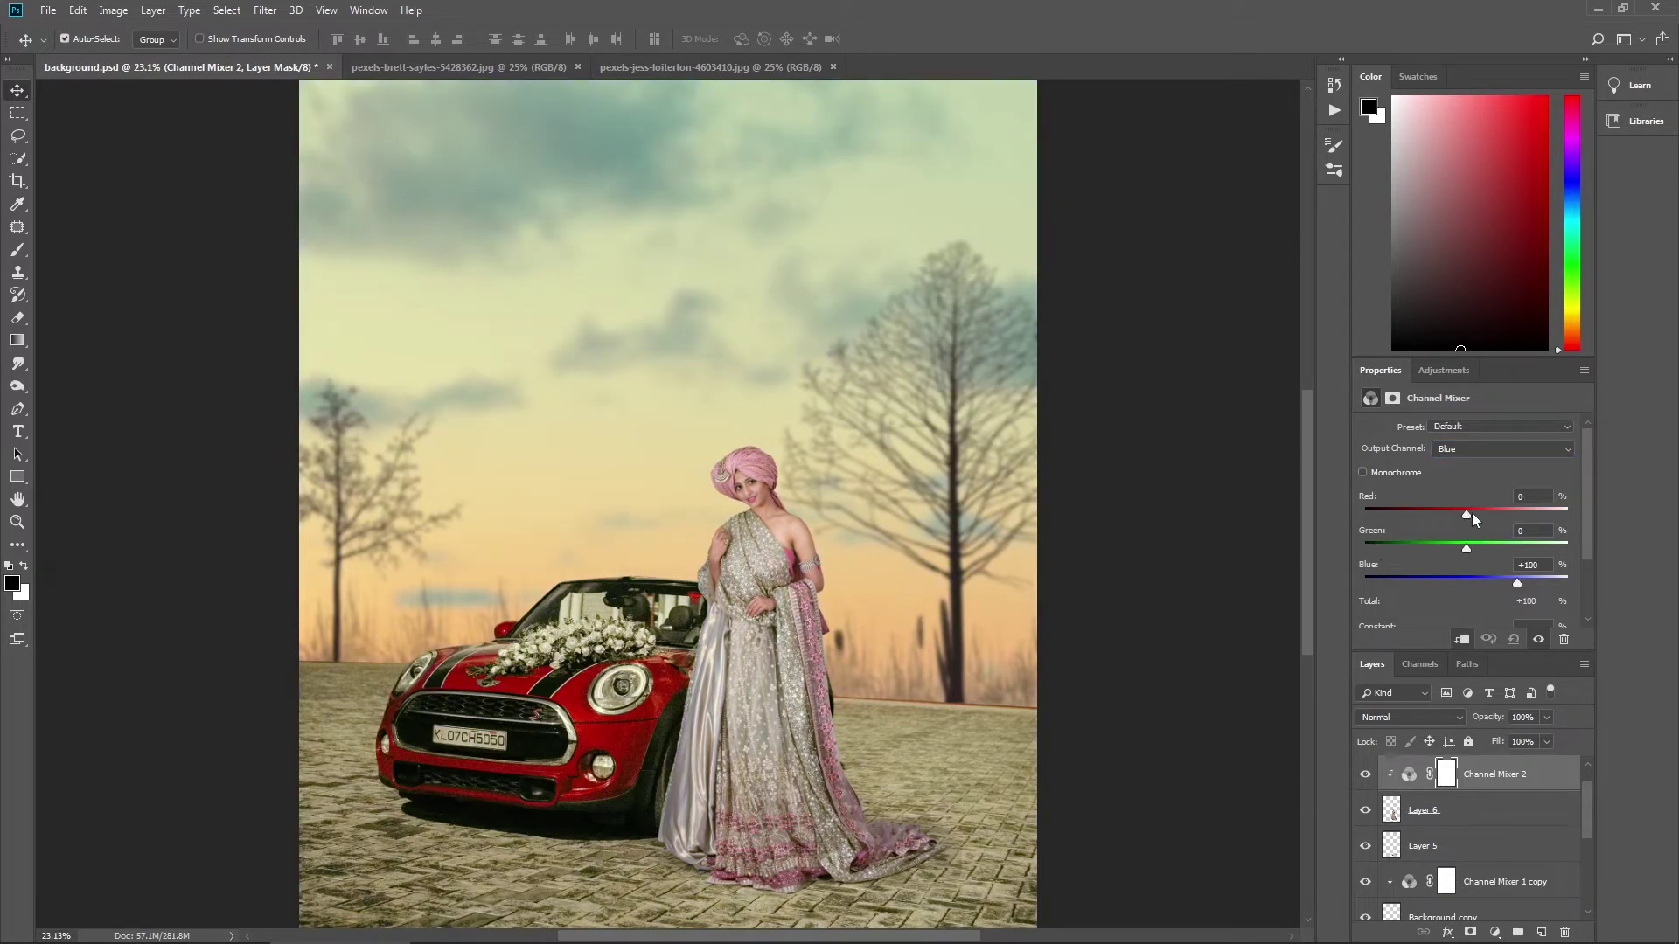
Step: In the woman's clipped Channel Mixer, set the Blue output channel to Red -11%, Green -1% and Blue +102%
left_click_drag(1488, 519, 1471, 519)
mouse_move(1474, 552)
left_mouse_down()
mouse_move(1452, 550)
mouse_move(1485, 546)
left_mouse_up()
left_click_drag(1501, 577, 1511, 583)
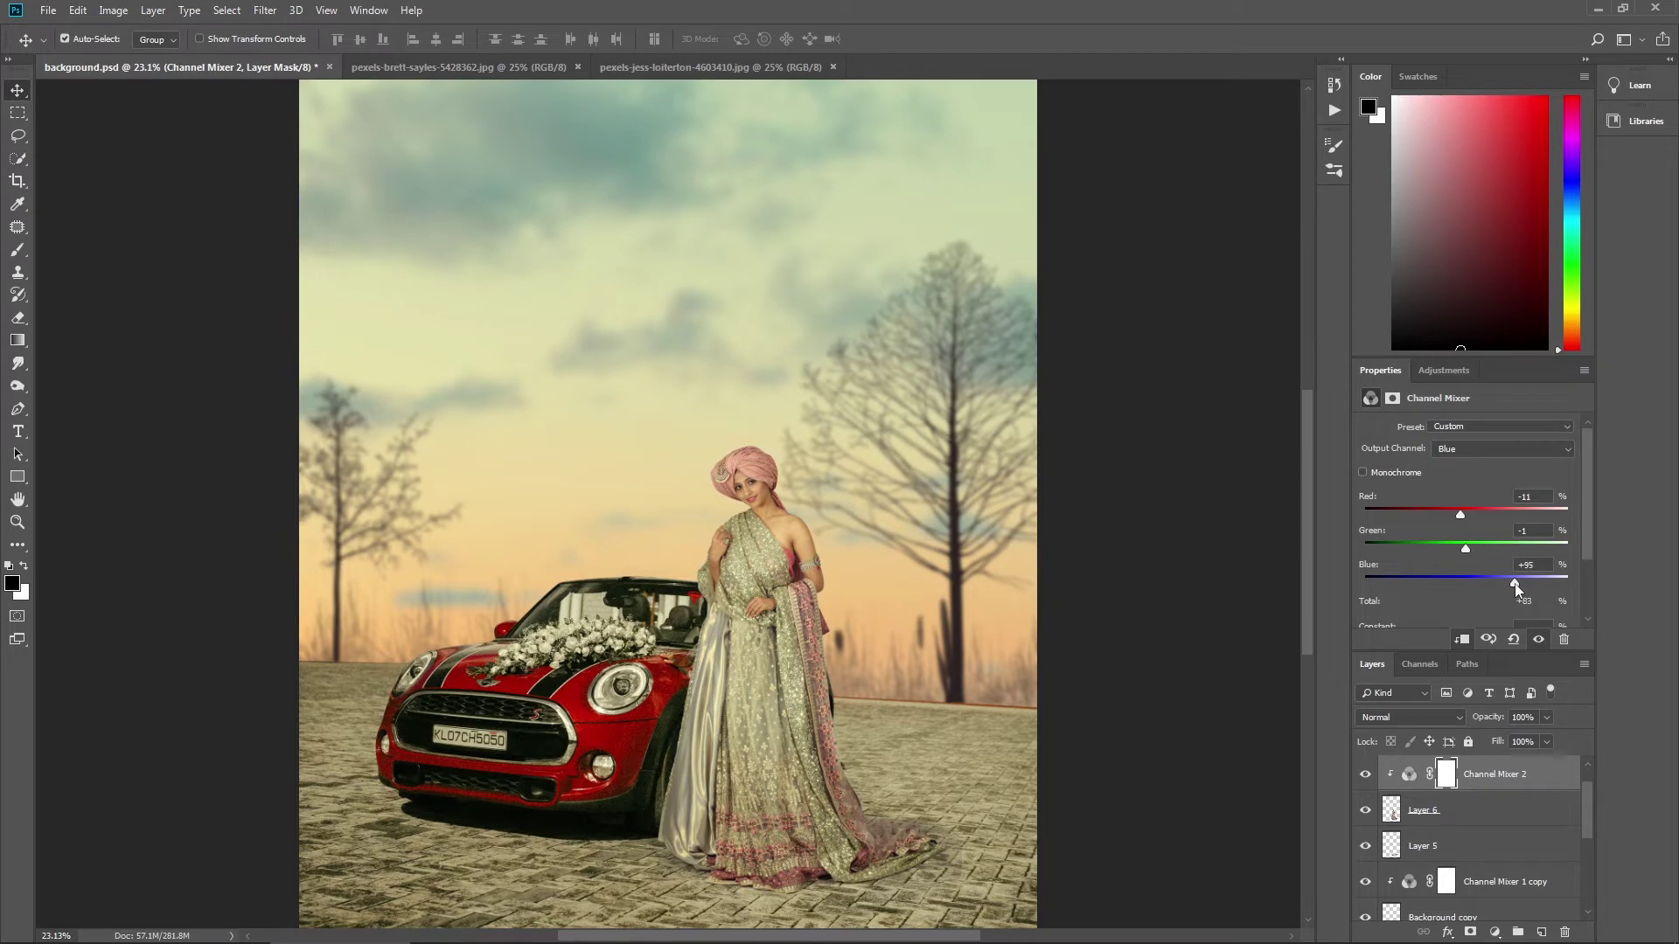
scroll(727, 486, "down", 3)
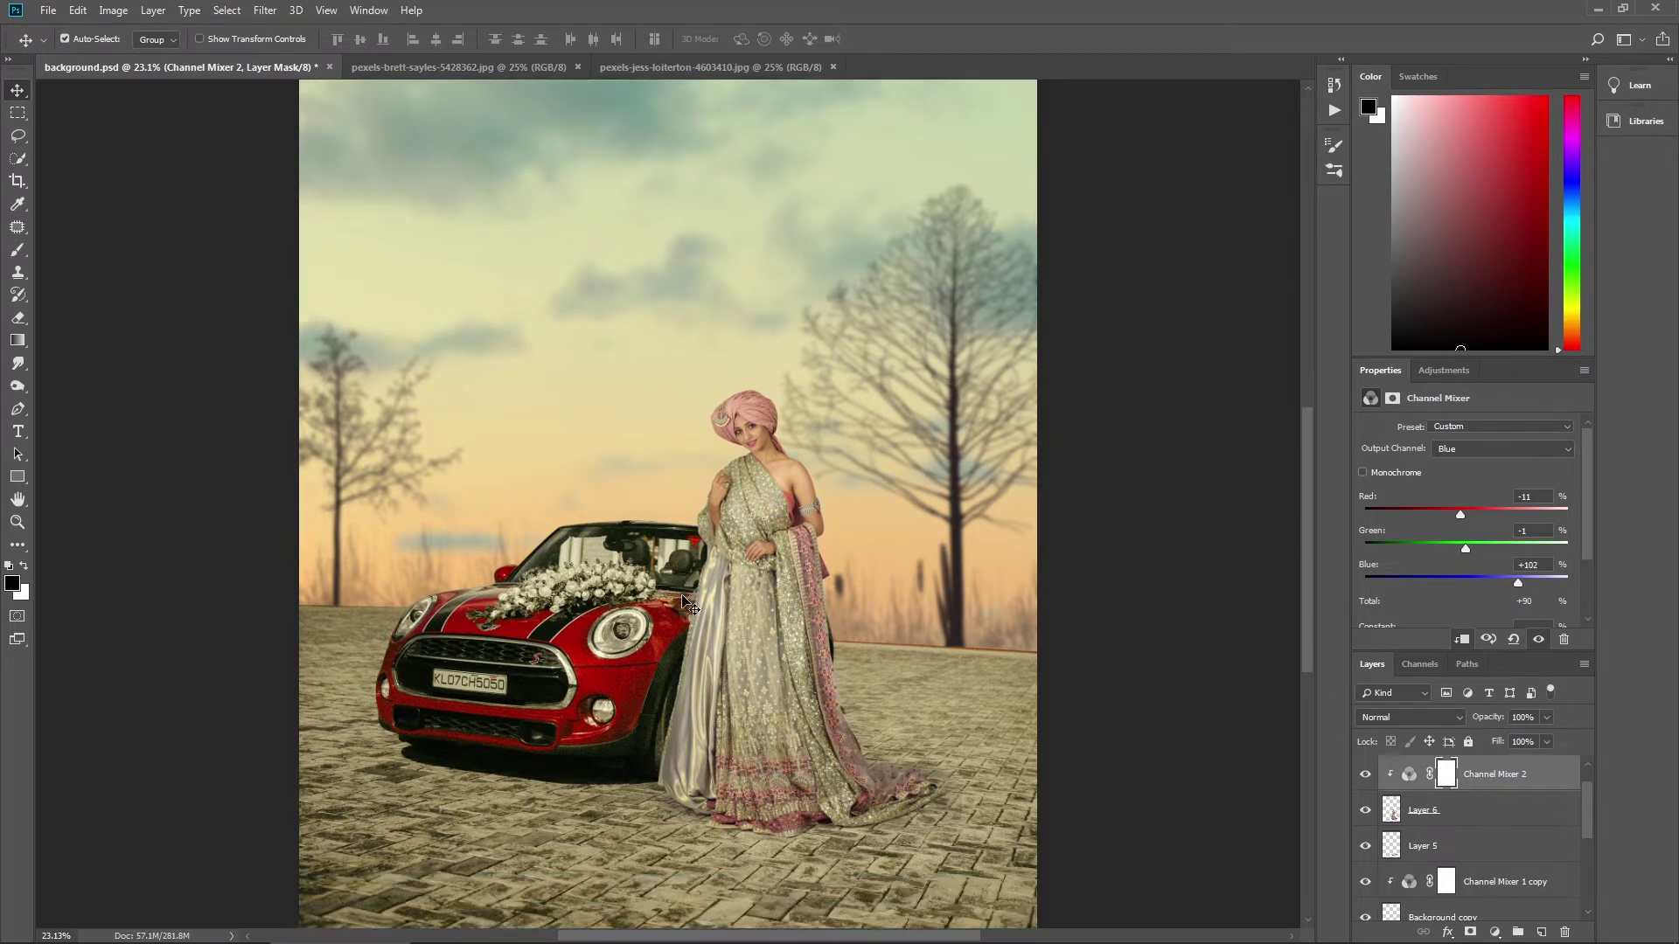
right_click(681, 523)
left_click(707, 533)
key("ctrl")
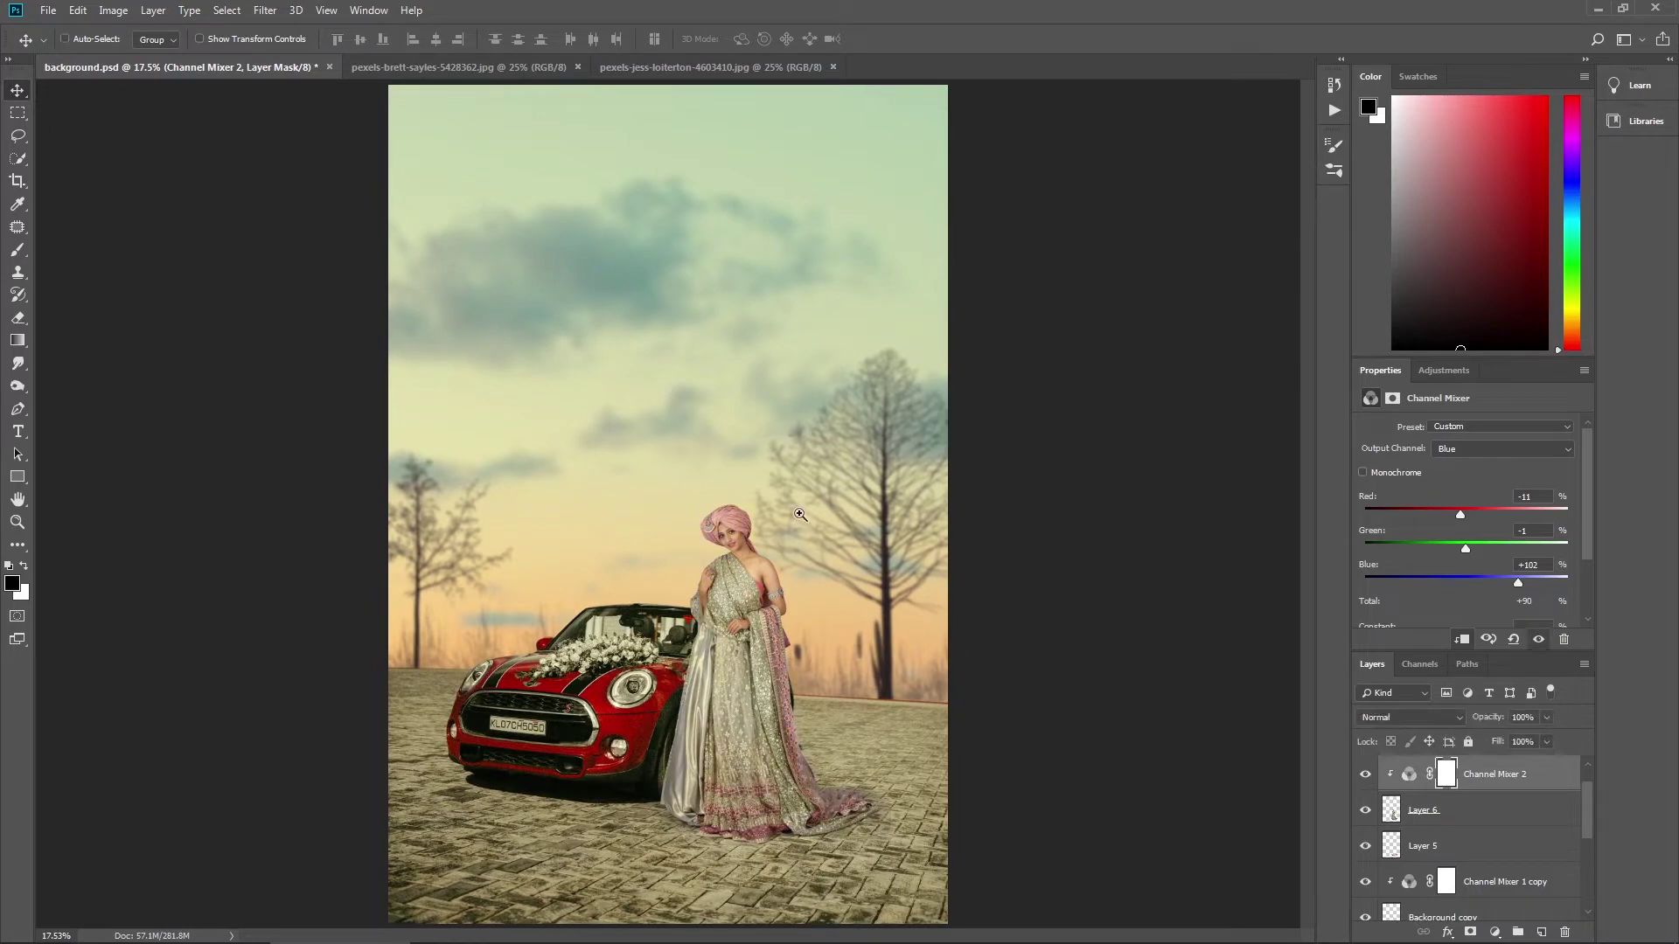
Step: On a new layer above Channel Mixer 2, paint a soft glow above the large tree with a light orange sampled from the sky
left_click(1541, 933)
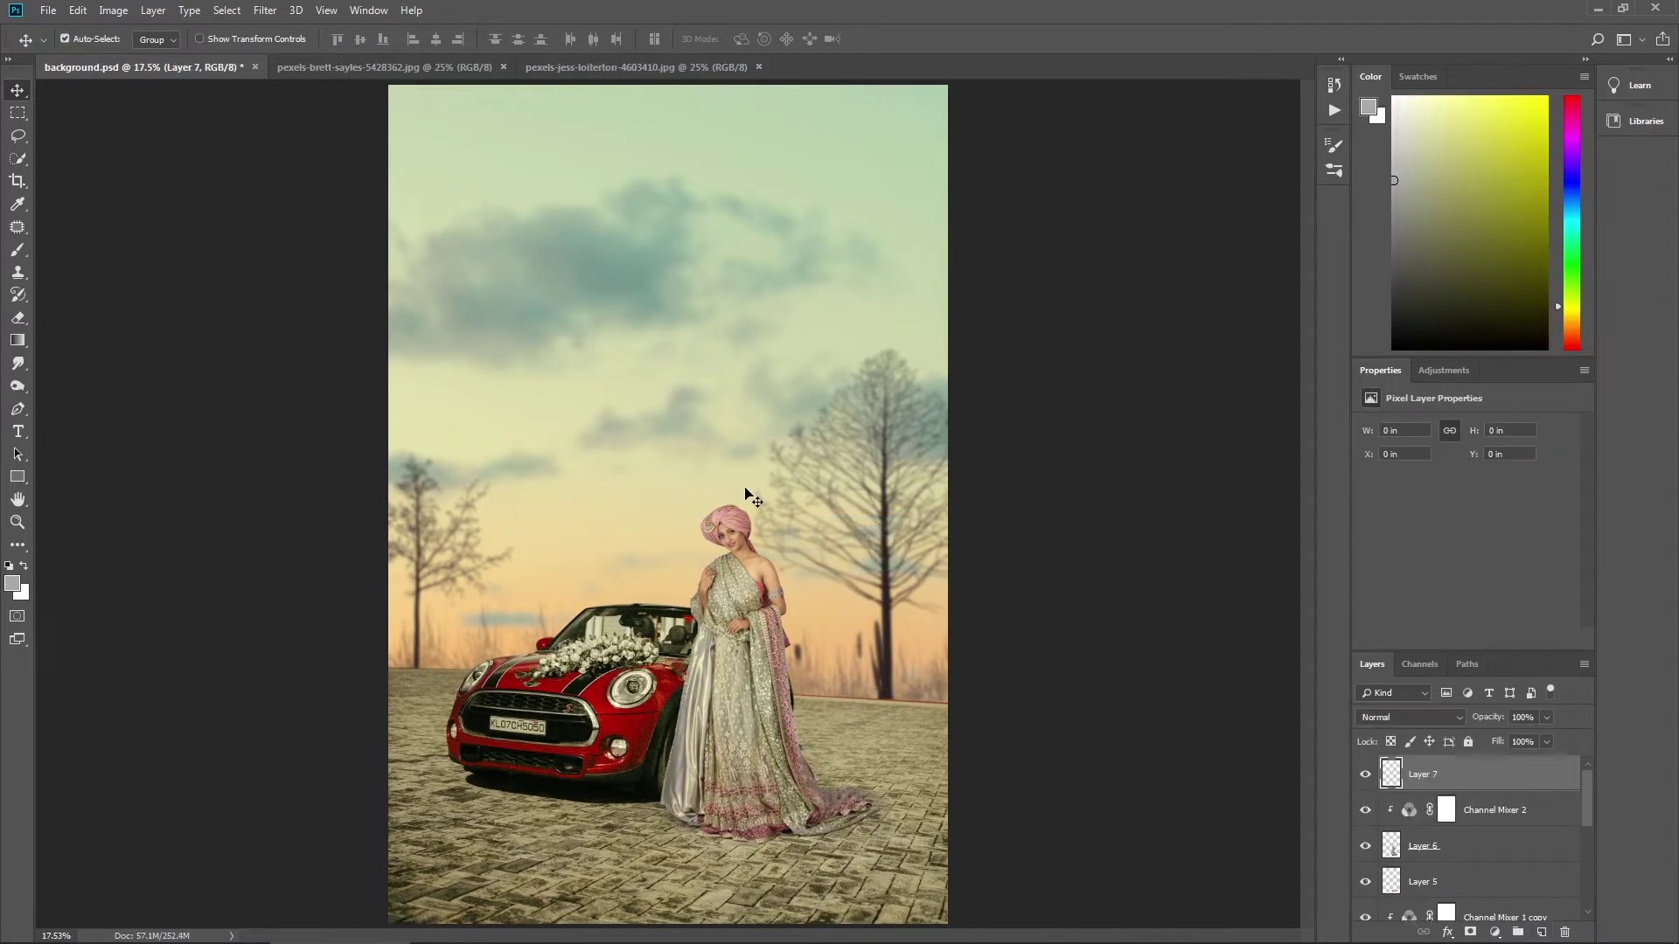
key("b")
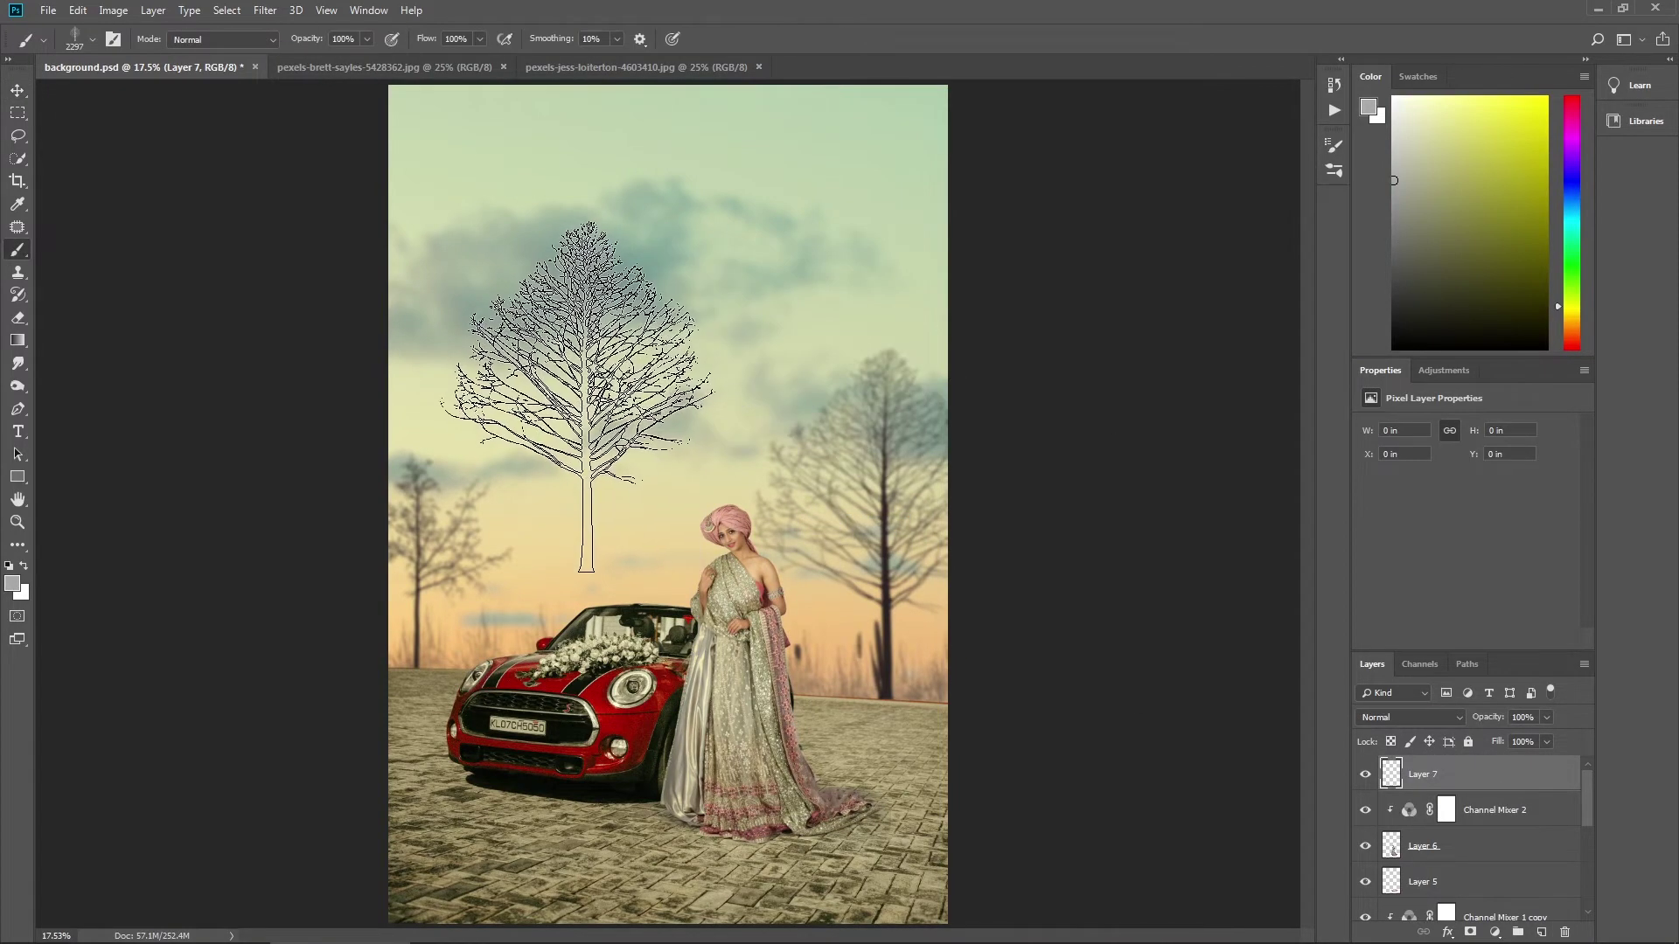
left_click(92, 39)
scroll(166, 404, "up", 10)
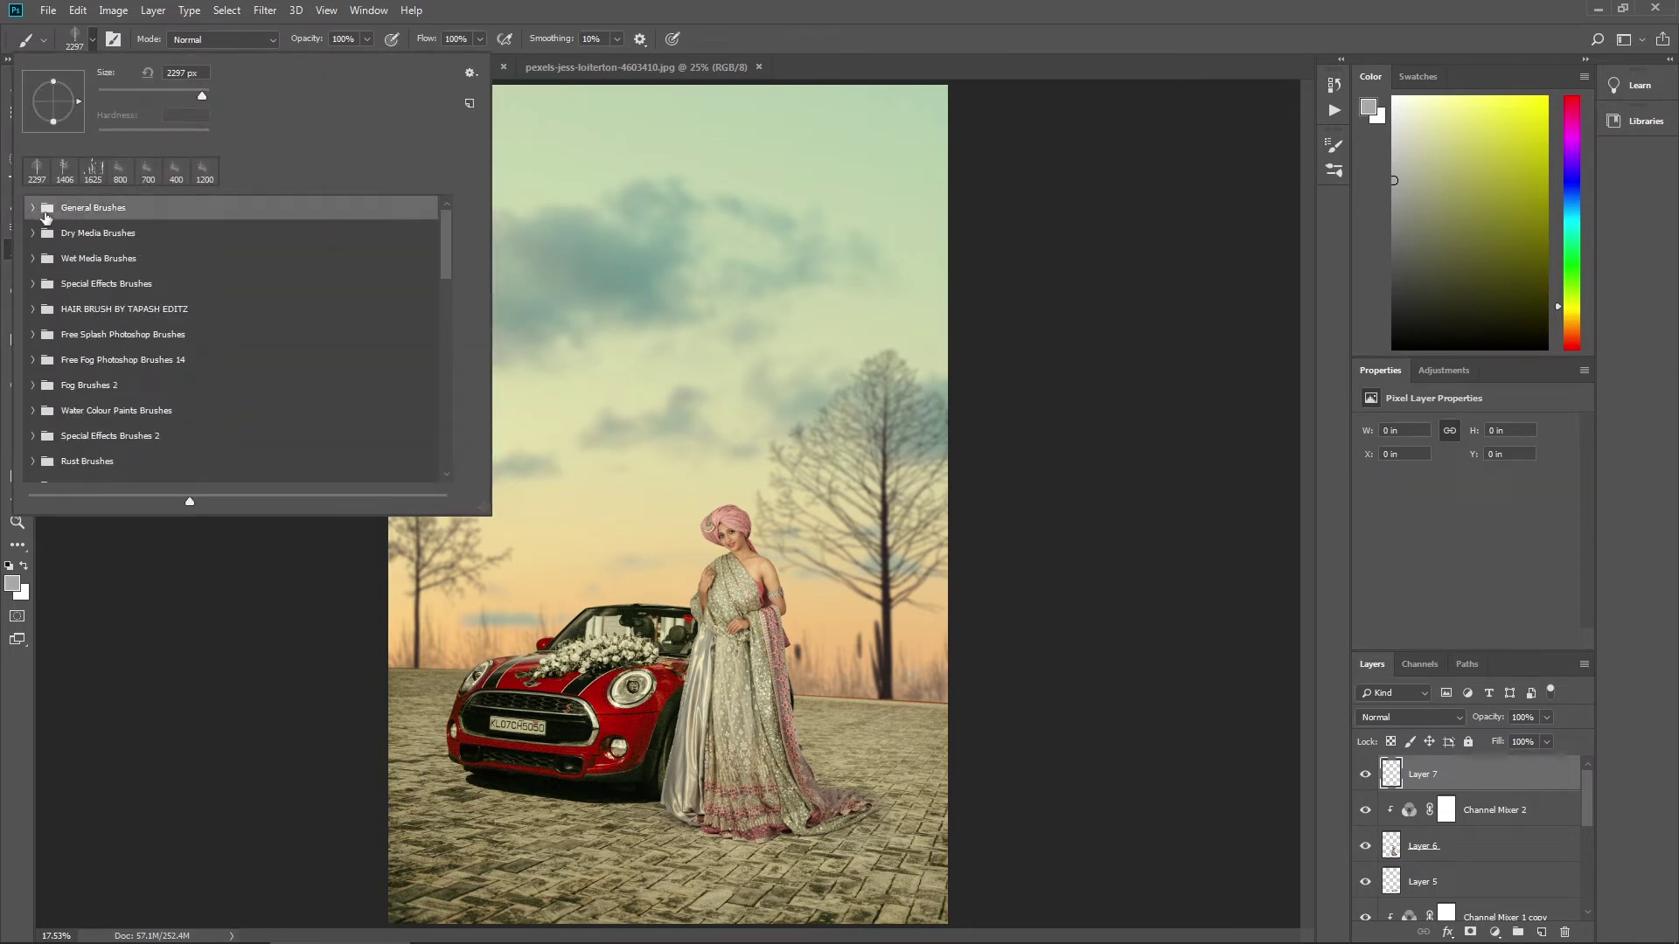
left_click(31, 207)
double_click(132, 254)
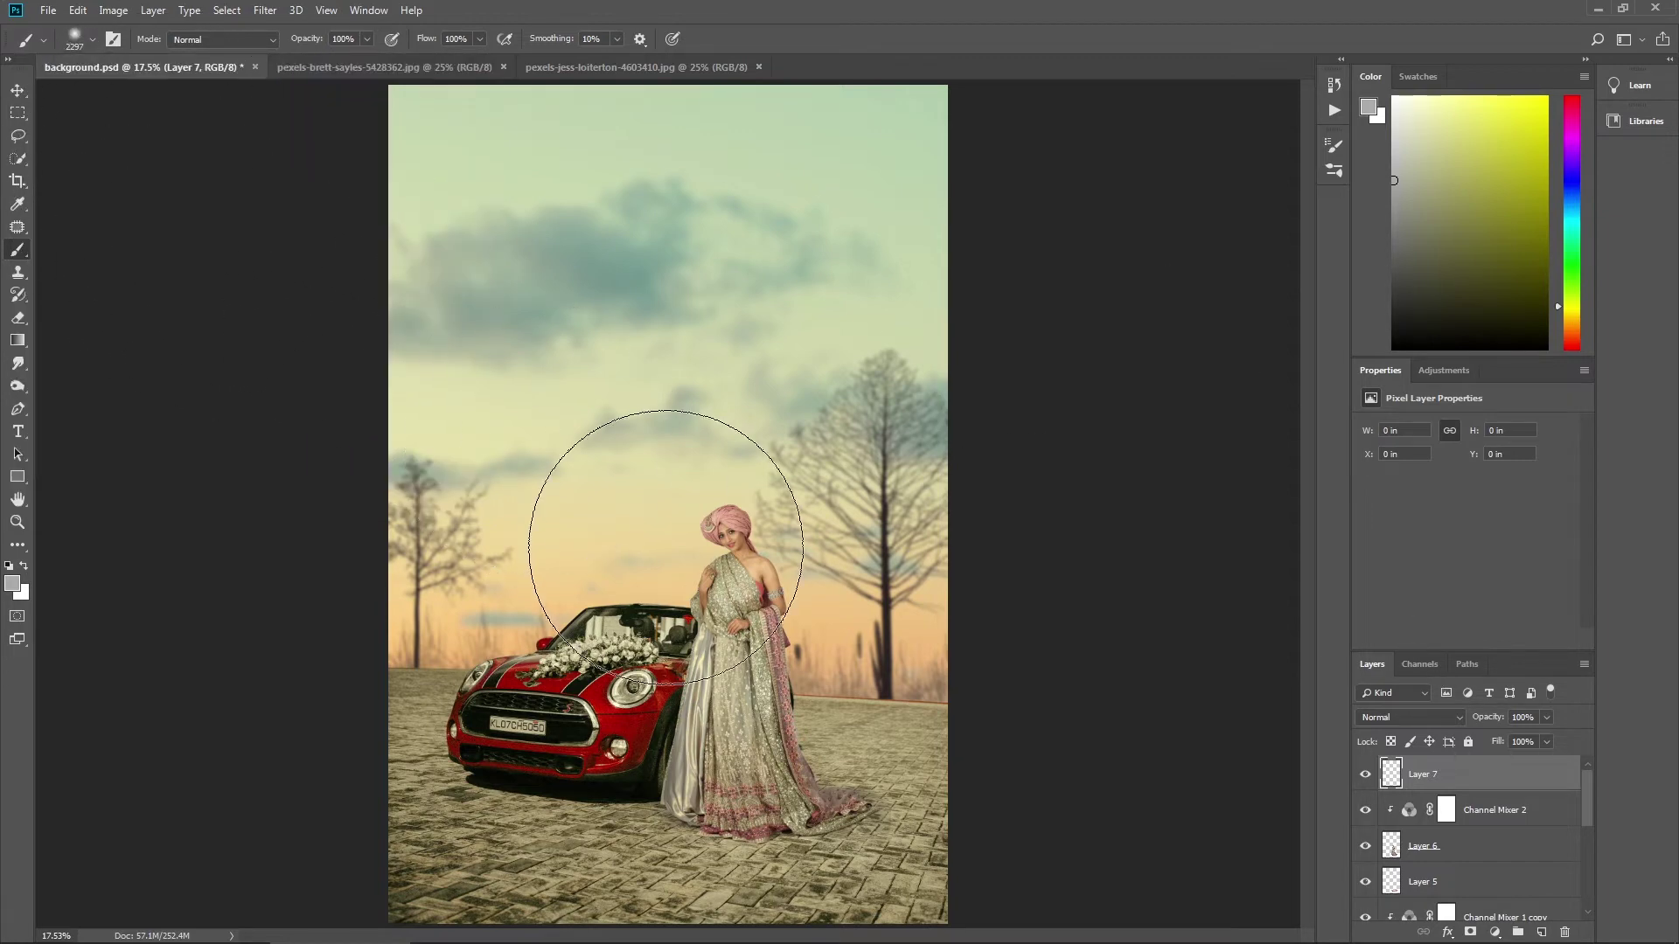
left_click(563, 543, "alt")
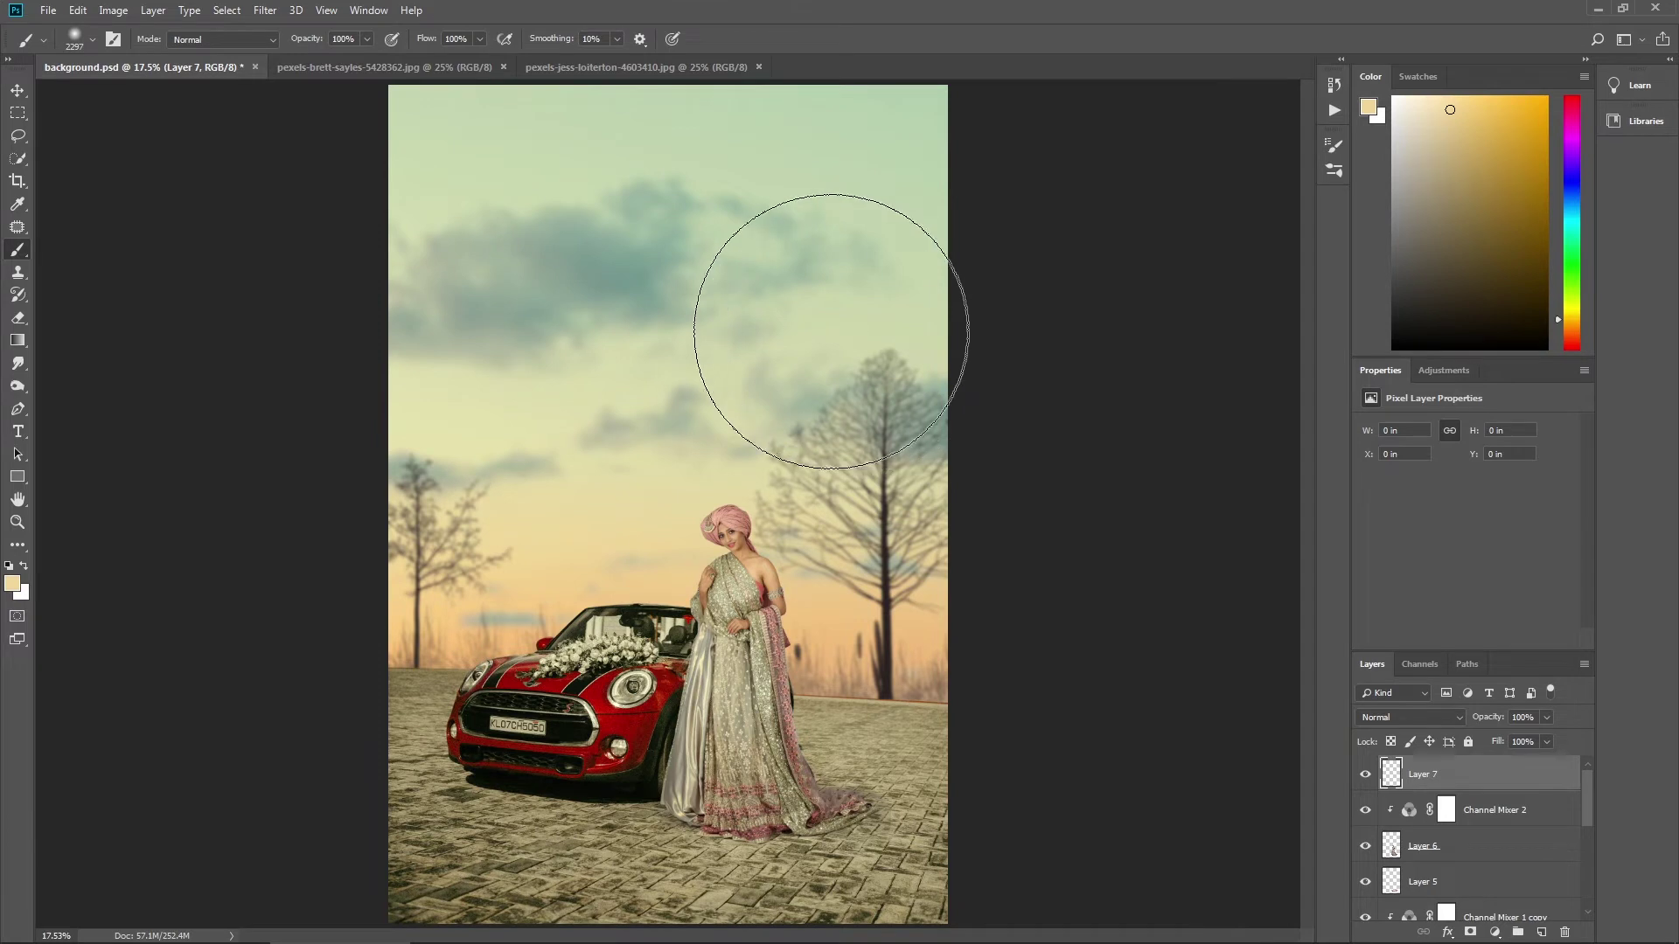
left_click_drag(800, 350, 825, 479)
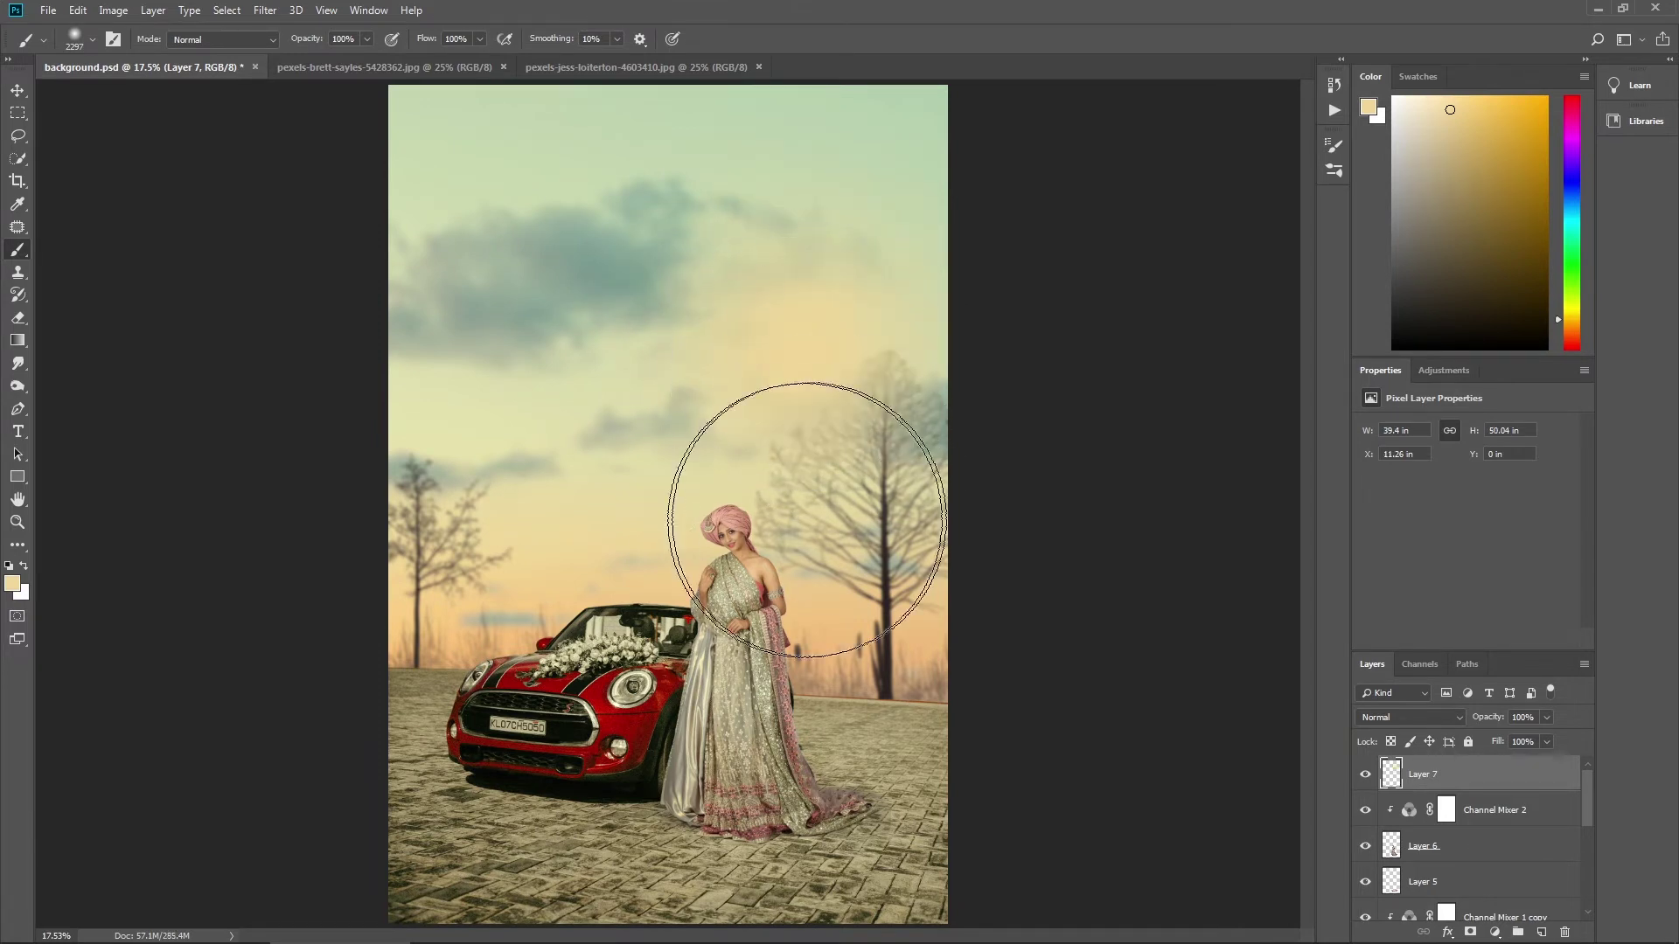
Step: Enlarge the painted glow to about 108 x 138 in so it spreads over most of the sky and the woman
key("ctrl+minus")
key("ctrl+t")
left_click_drag(820, 574, 1041, 813)
mouse_move(892, 644)
left_mouse_down()
mouse_move(663, 602)
mouse_move(639, 679)
mouse_move(642, 621)
mouse_move(843, 604)
mouse_move(796, 649)
left_mouse_up()
key("Return")
scroll(796, 648, "up", 1)
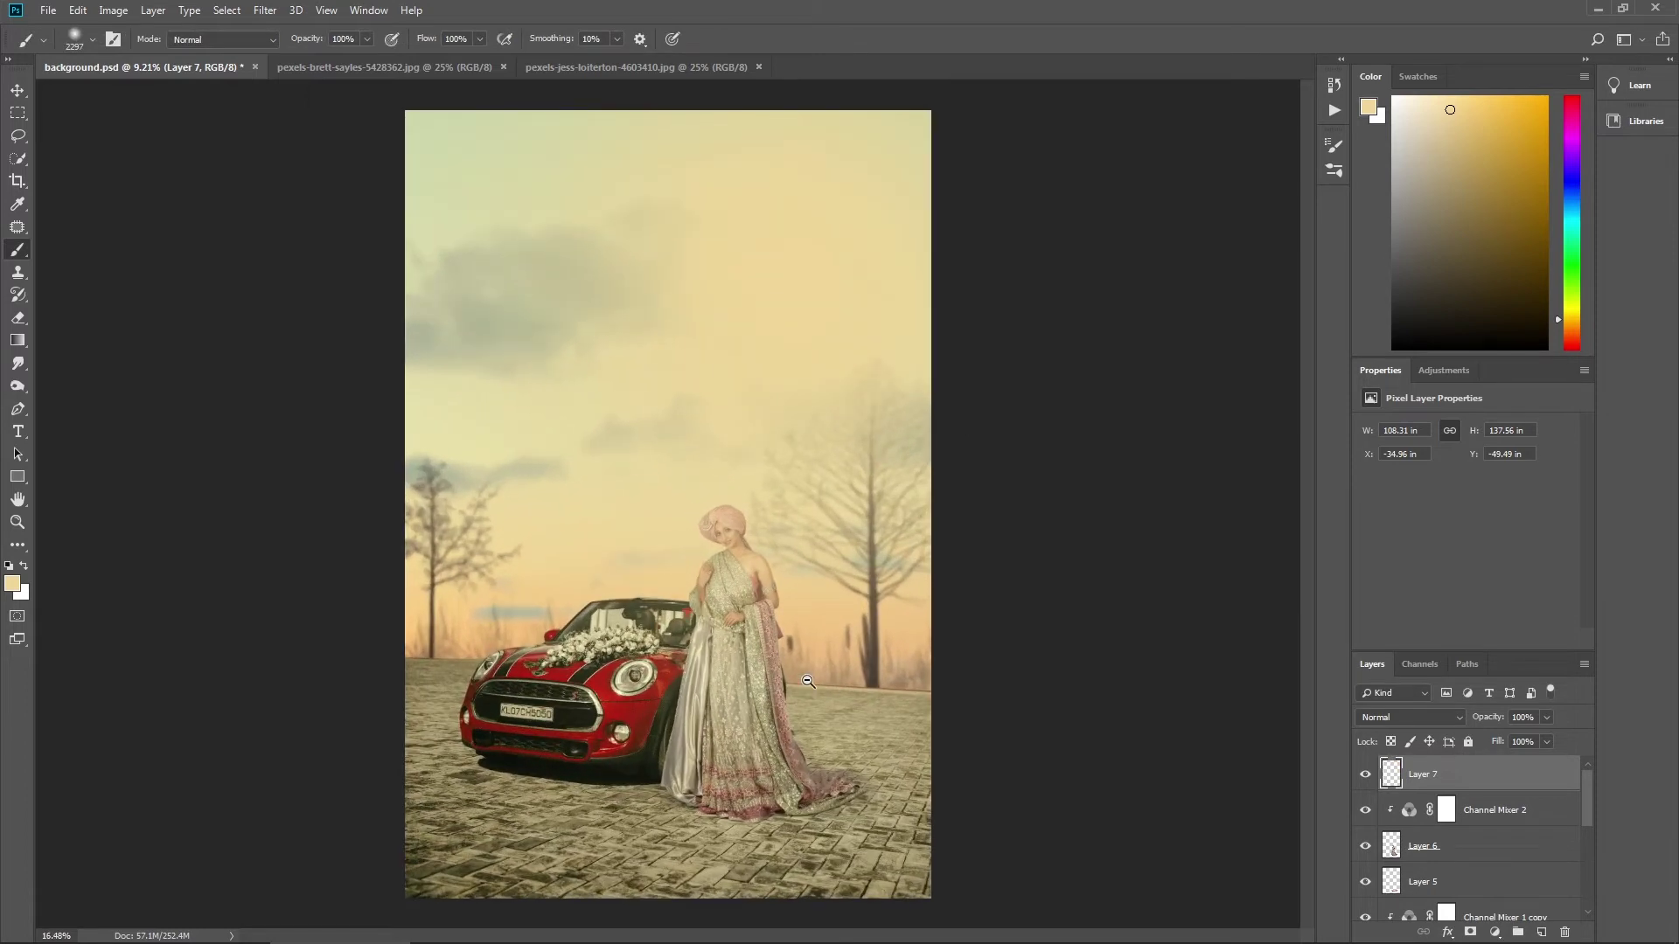
Step: Lower the glow layer's opacity to 66% and try the Screen blend mode on it
left_click_drag(1525, 729, 1523, 740)
left_click(1422, 716)
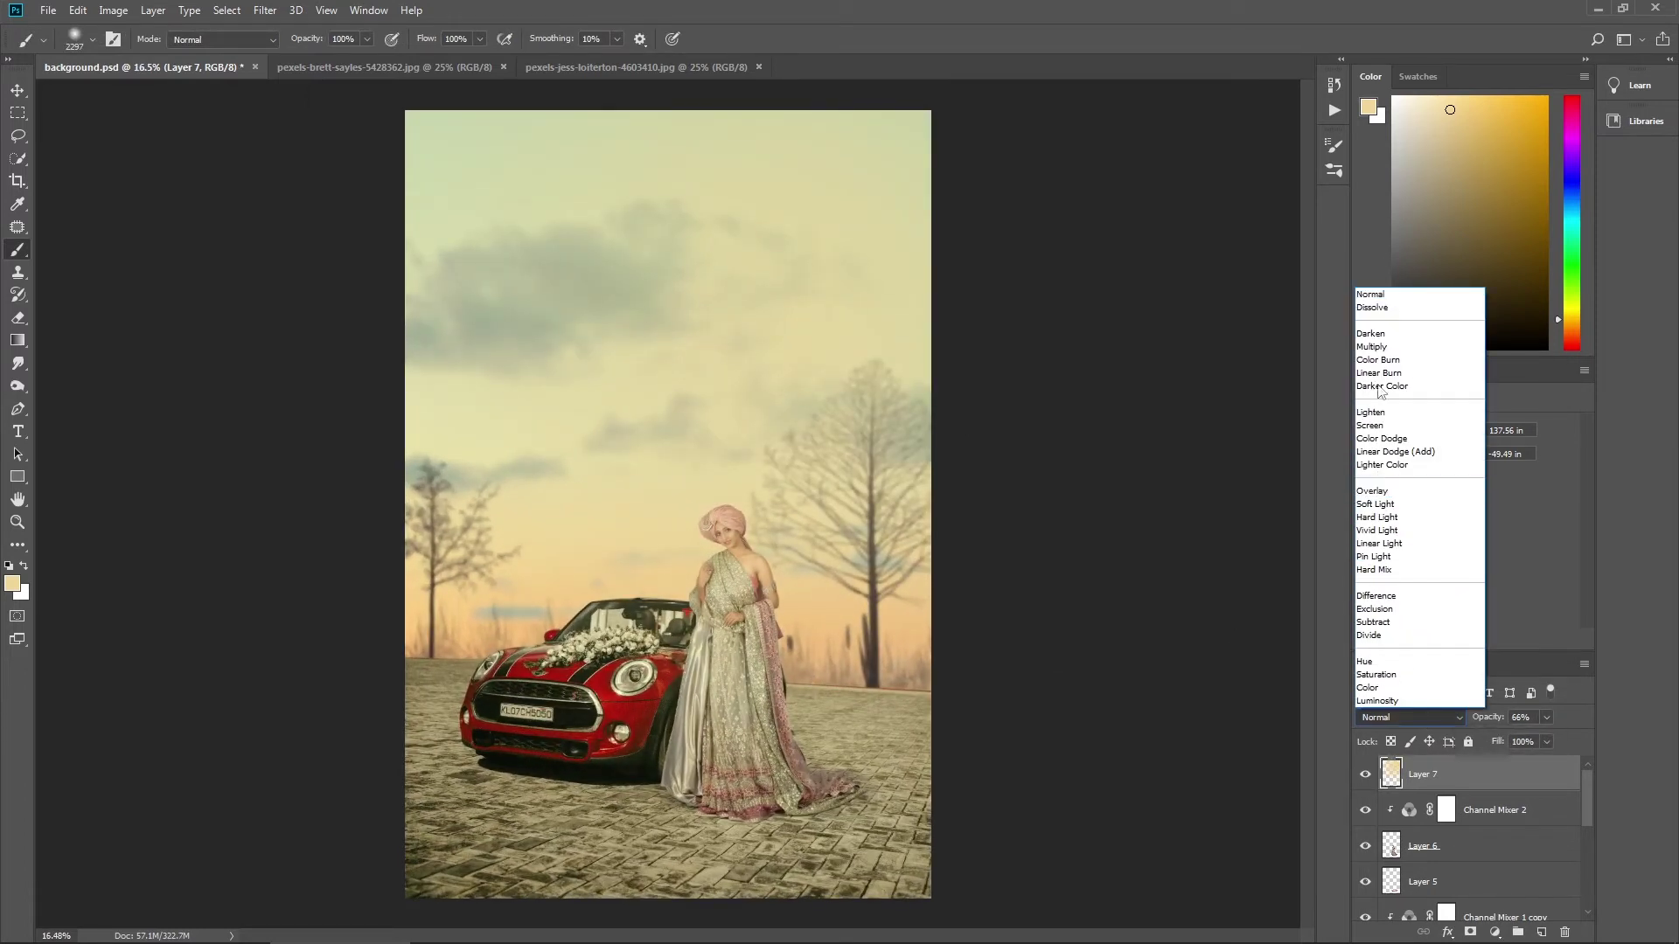
left_click(1384, 426)
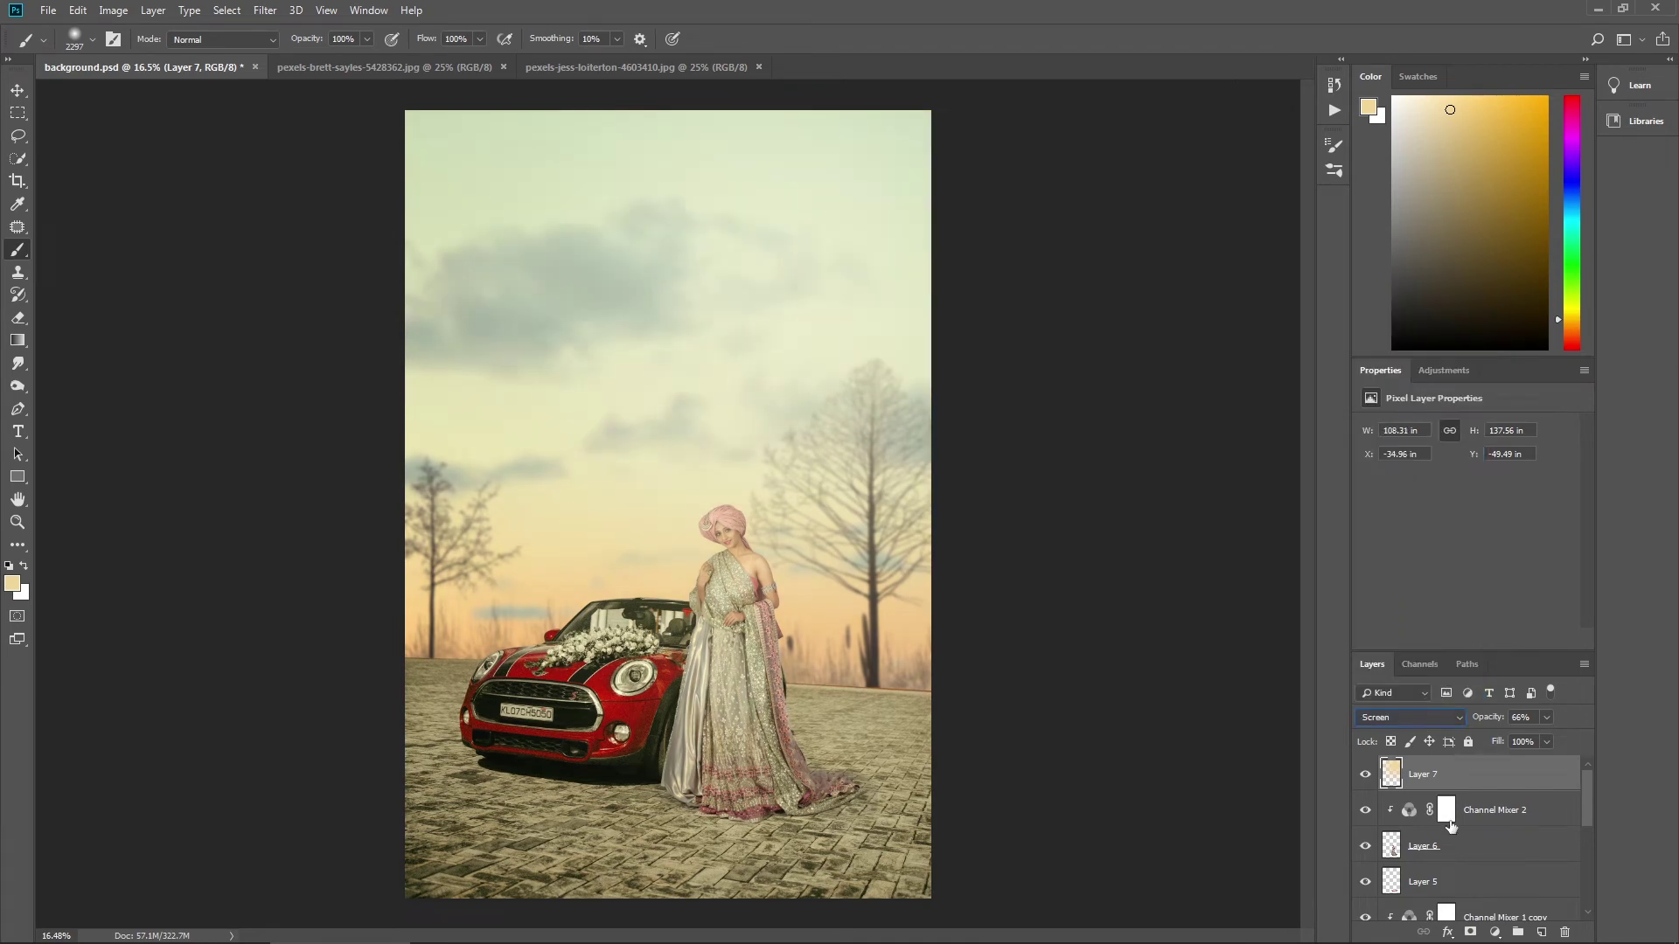
Step: Try Color, Linear Light and Vivid Light on the glow layer, and settle on the Overlay blend mode
left_click(1404, 717)
left_click(1390, 702)
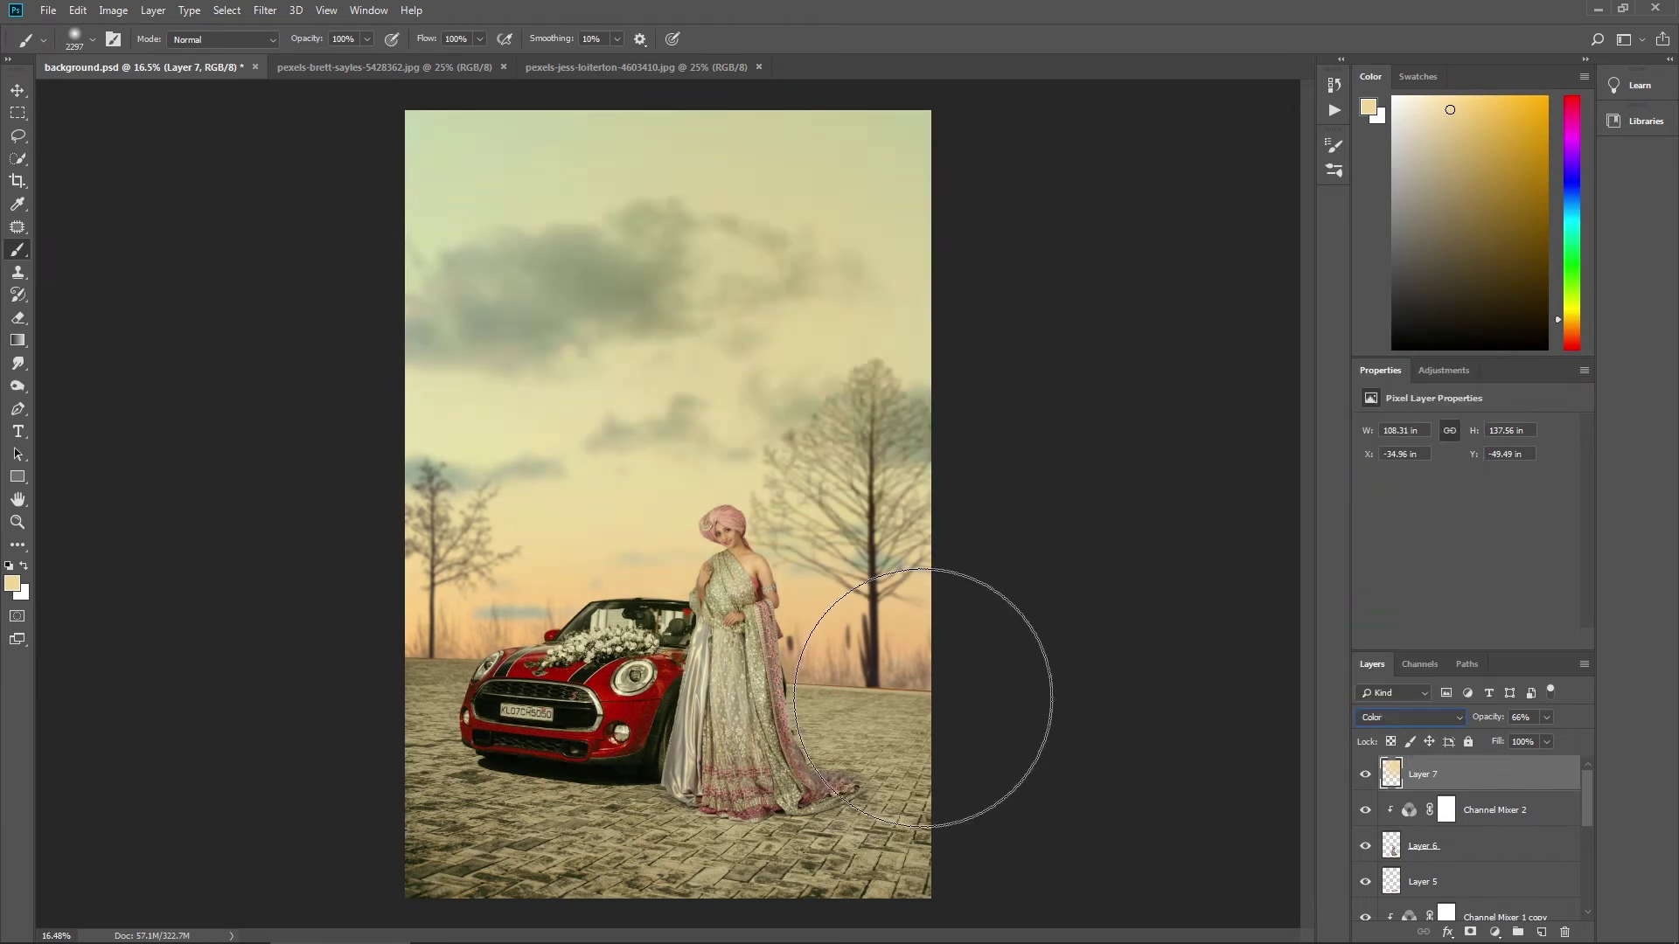
key("Up")
key("Up")
key("Up")
key("Up")
key("Up")
key("Up")
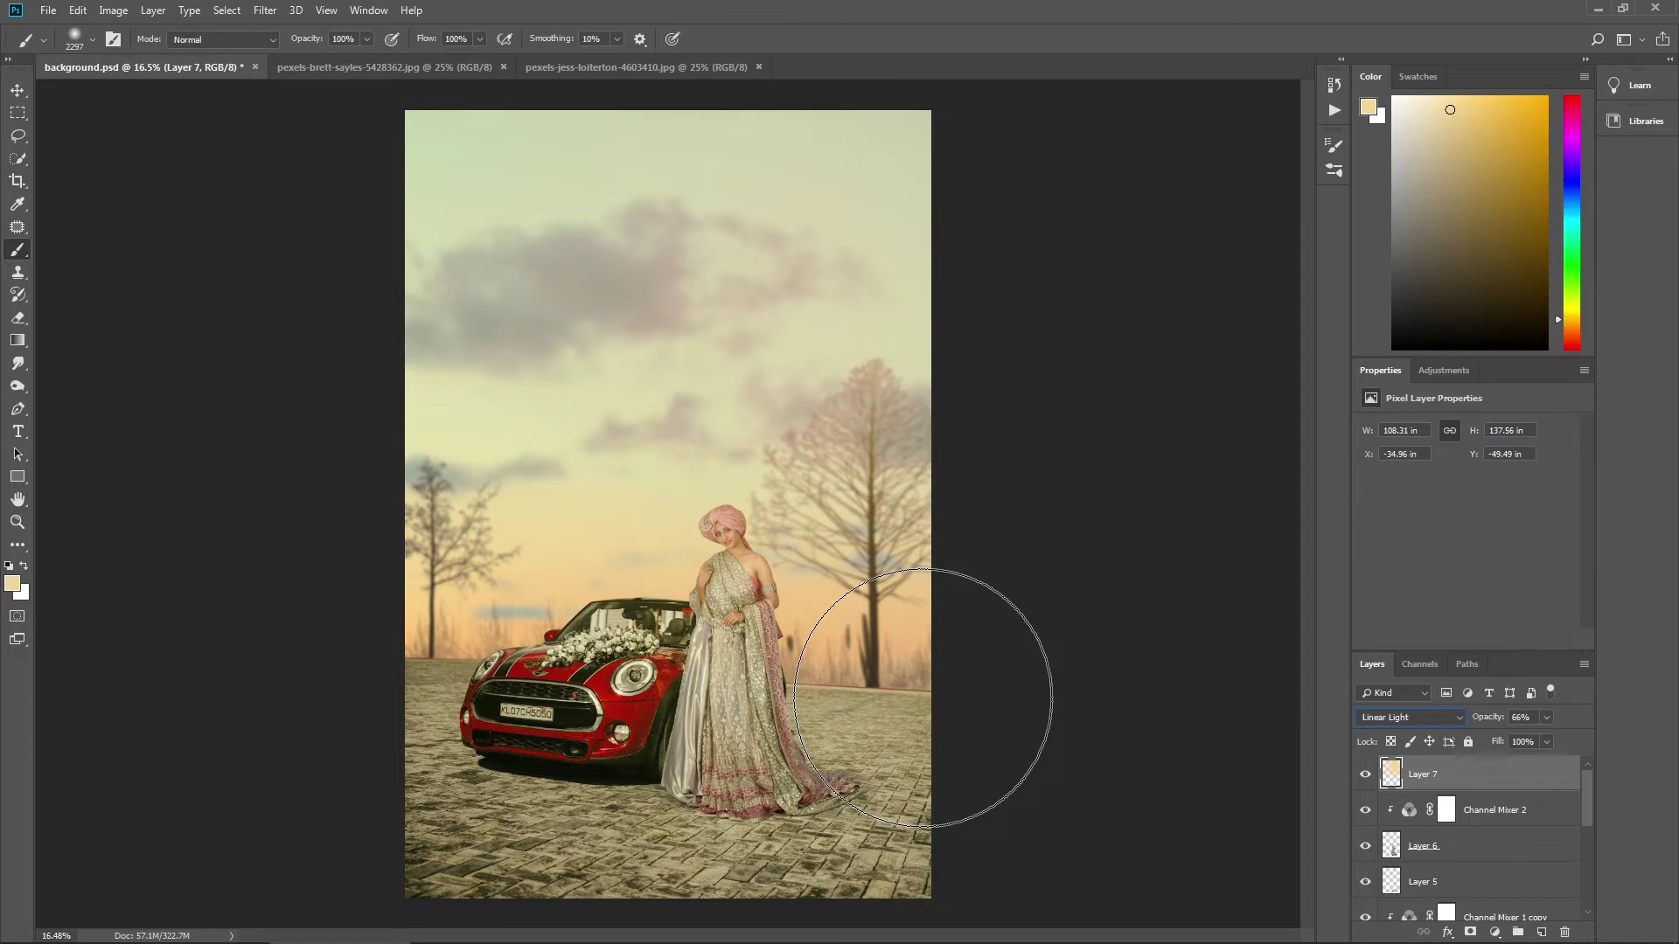
key("Up")
key("Up")
key("Up")
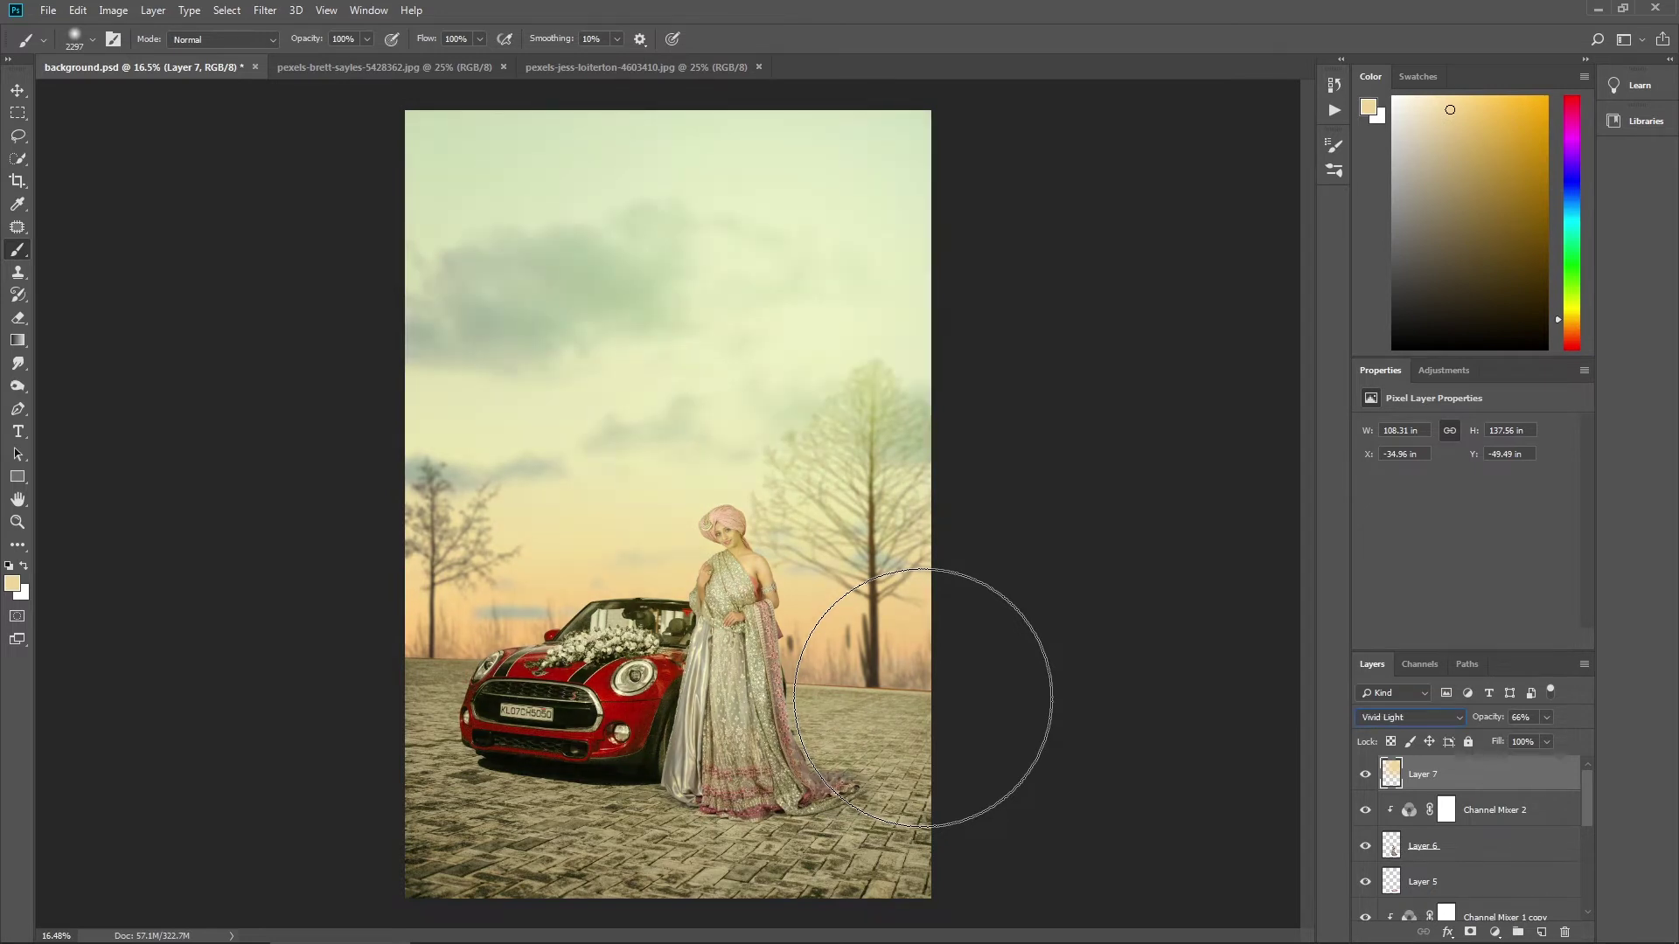
key("Up")
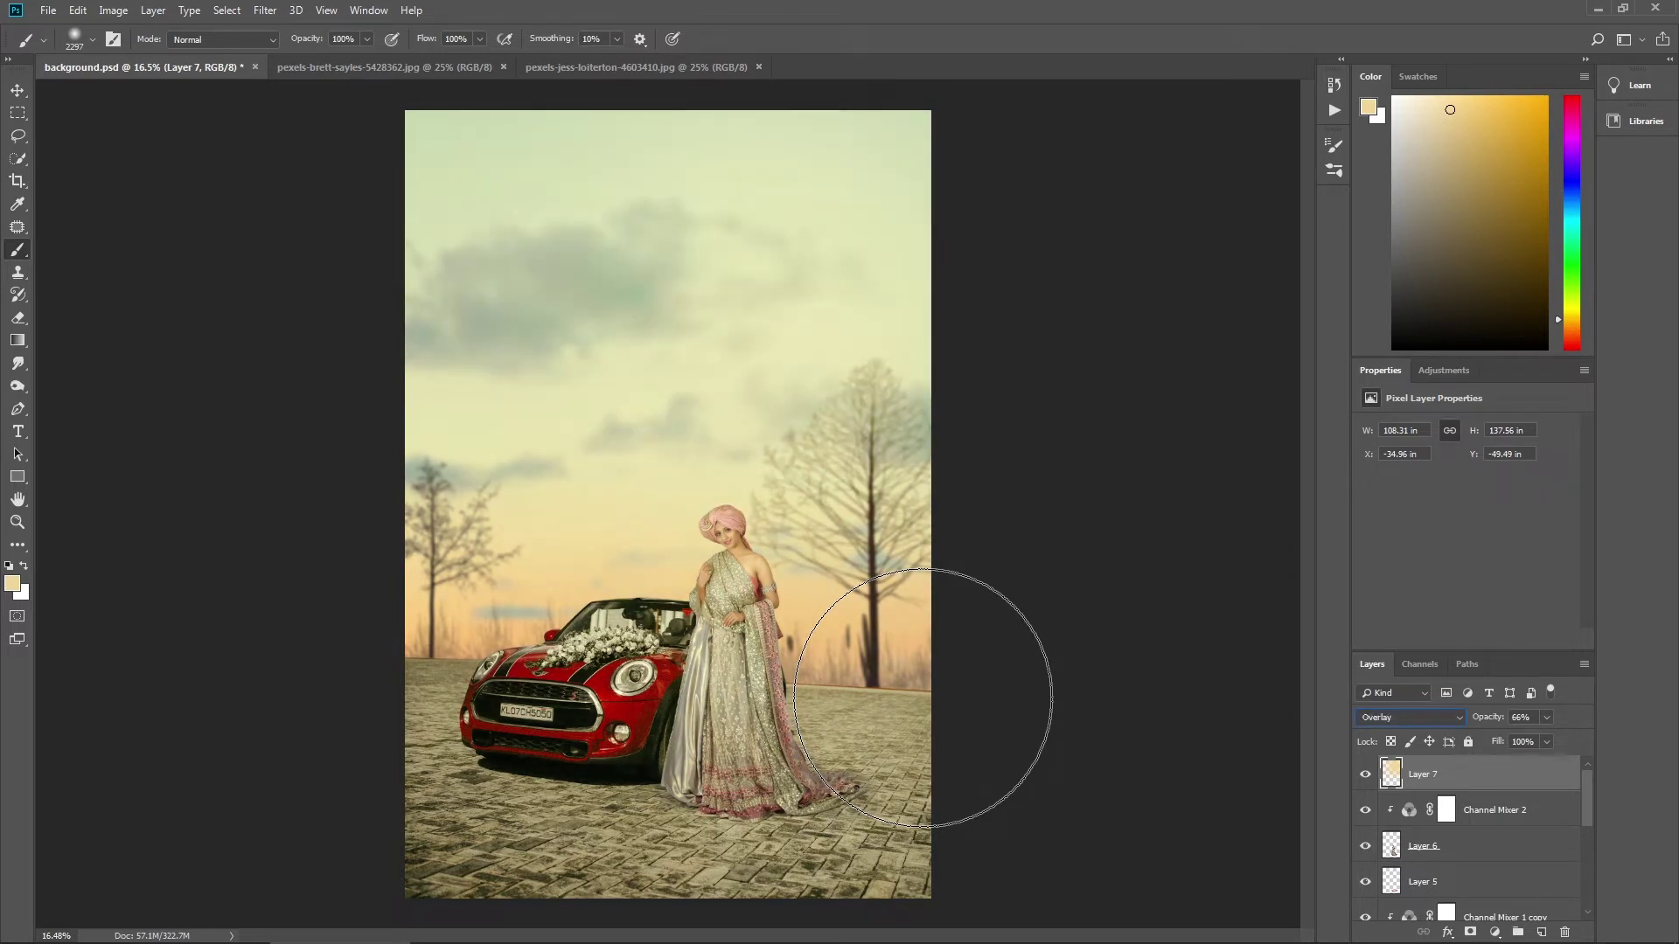
Step: Examine the woman up close and the whole image with the Overlay glow layer hidden and shown
left_click_drag(798, 593, 841, 593, "ctrl")
left_click_drag(788, 661, 804, 540)
scroll(805, 541, "up", 4)
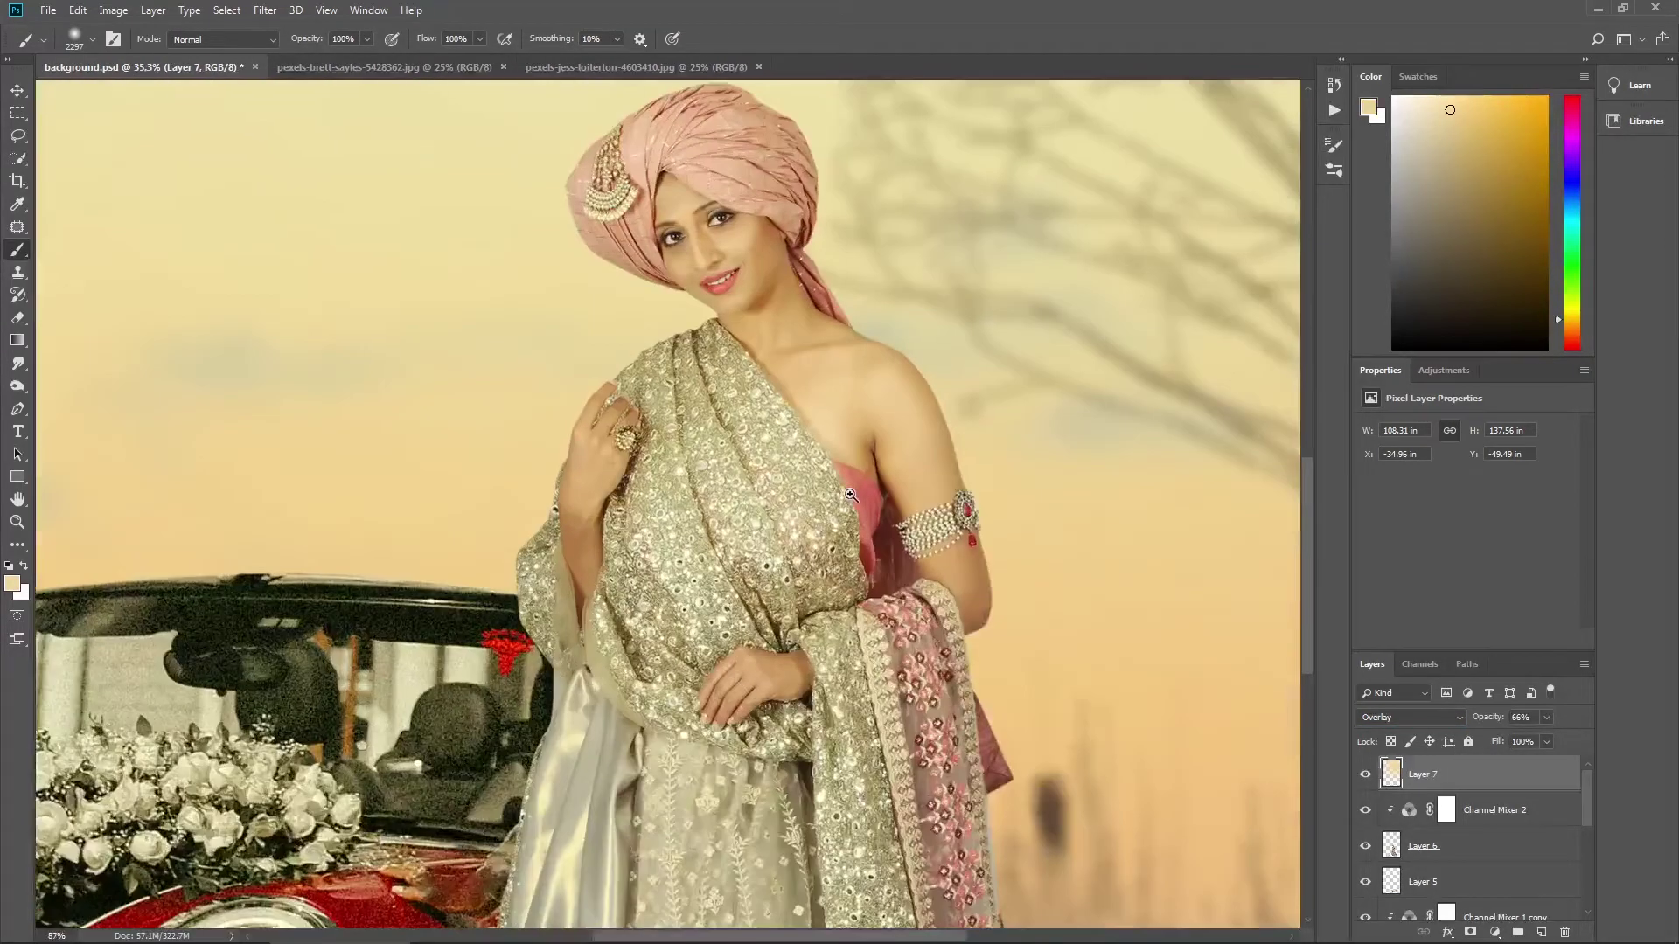
scroll(896, 524, "down", 2)
left_click(1365, 775)
left_click(1366, 775)
left_click_drag(987, 567, 842, 564, "ctrl")
scroll(765, 551, "up", 2)
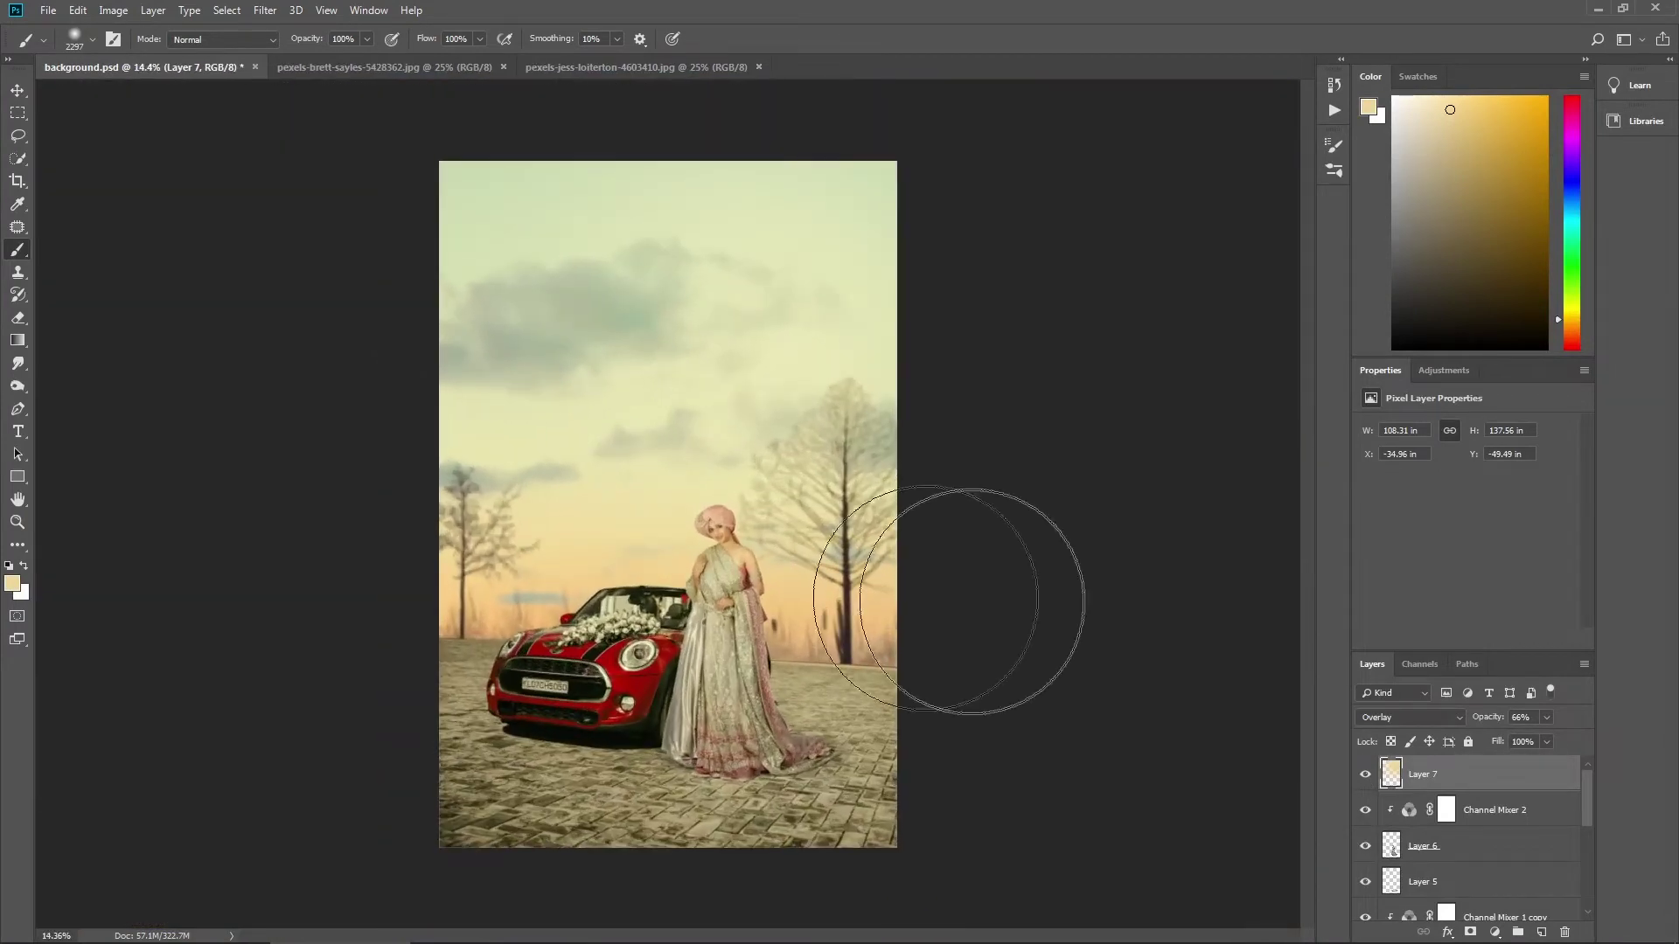
scroll(1466, 776, "down", 2)
scroll(1466, 792, "up", 2)
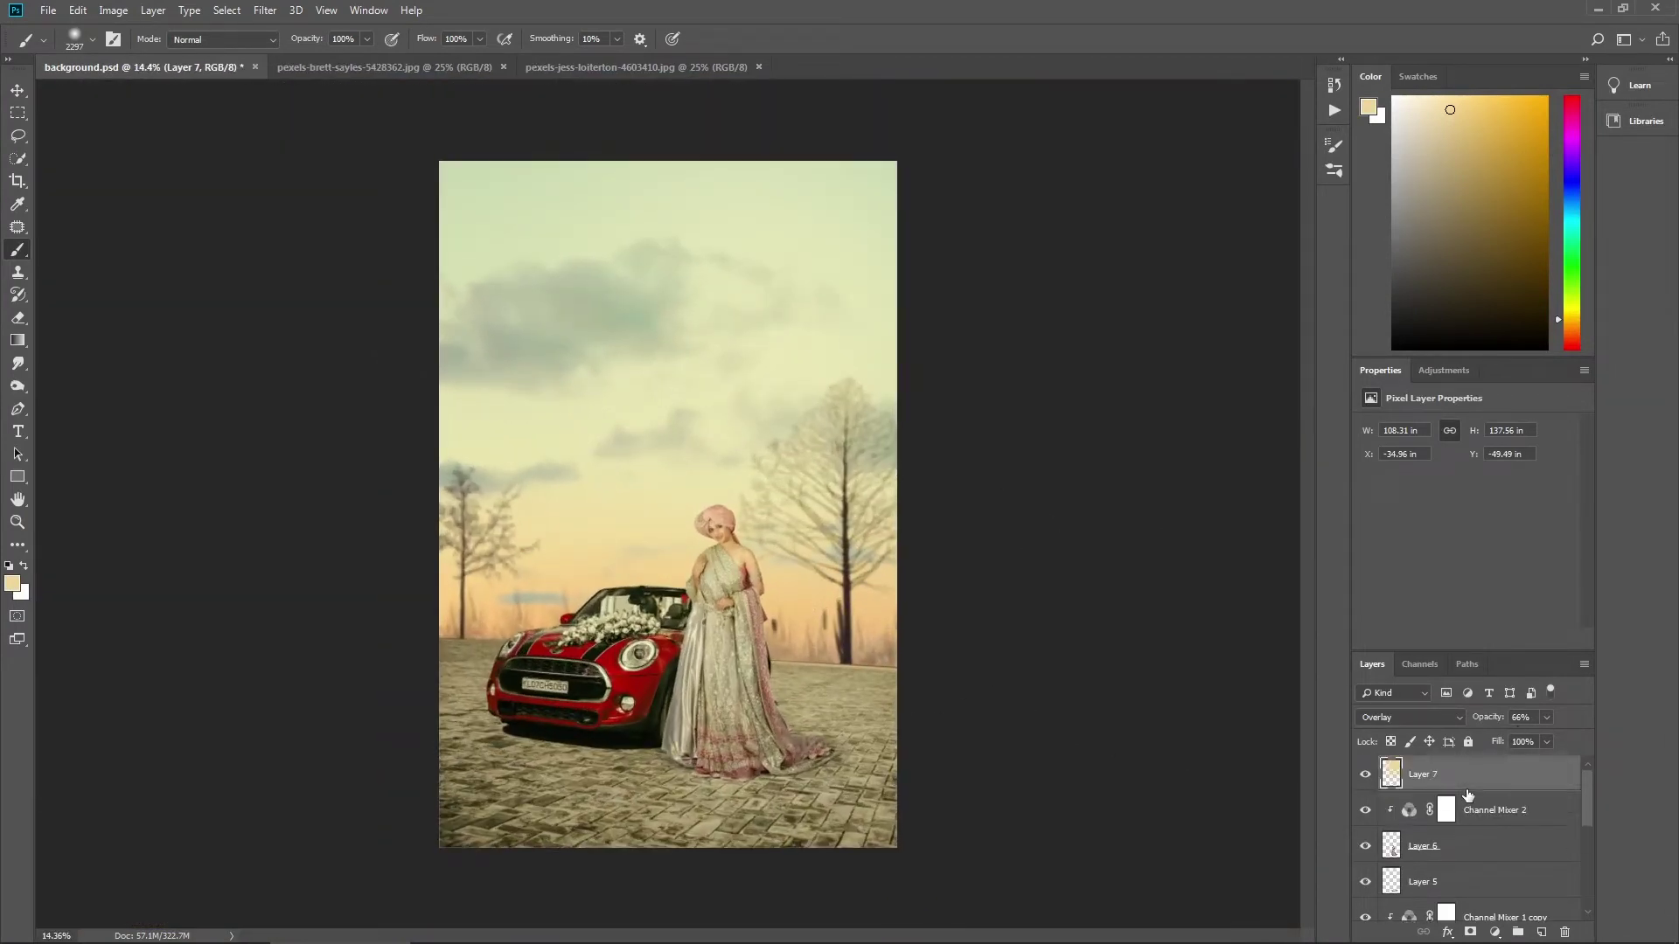
Step: Move Layer 7 below the woman's layers, directly above Channel Mixer 1 copy
left_click_drag(1475, 778, 1495, 885)
scroll(1495, 885, "down", 1)
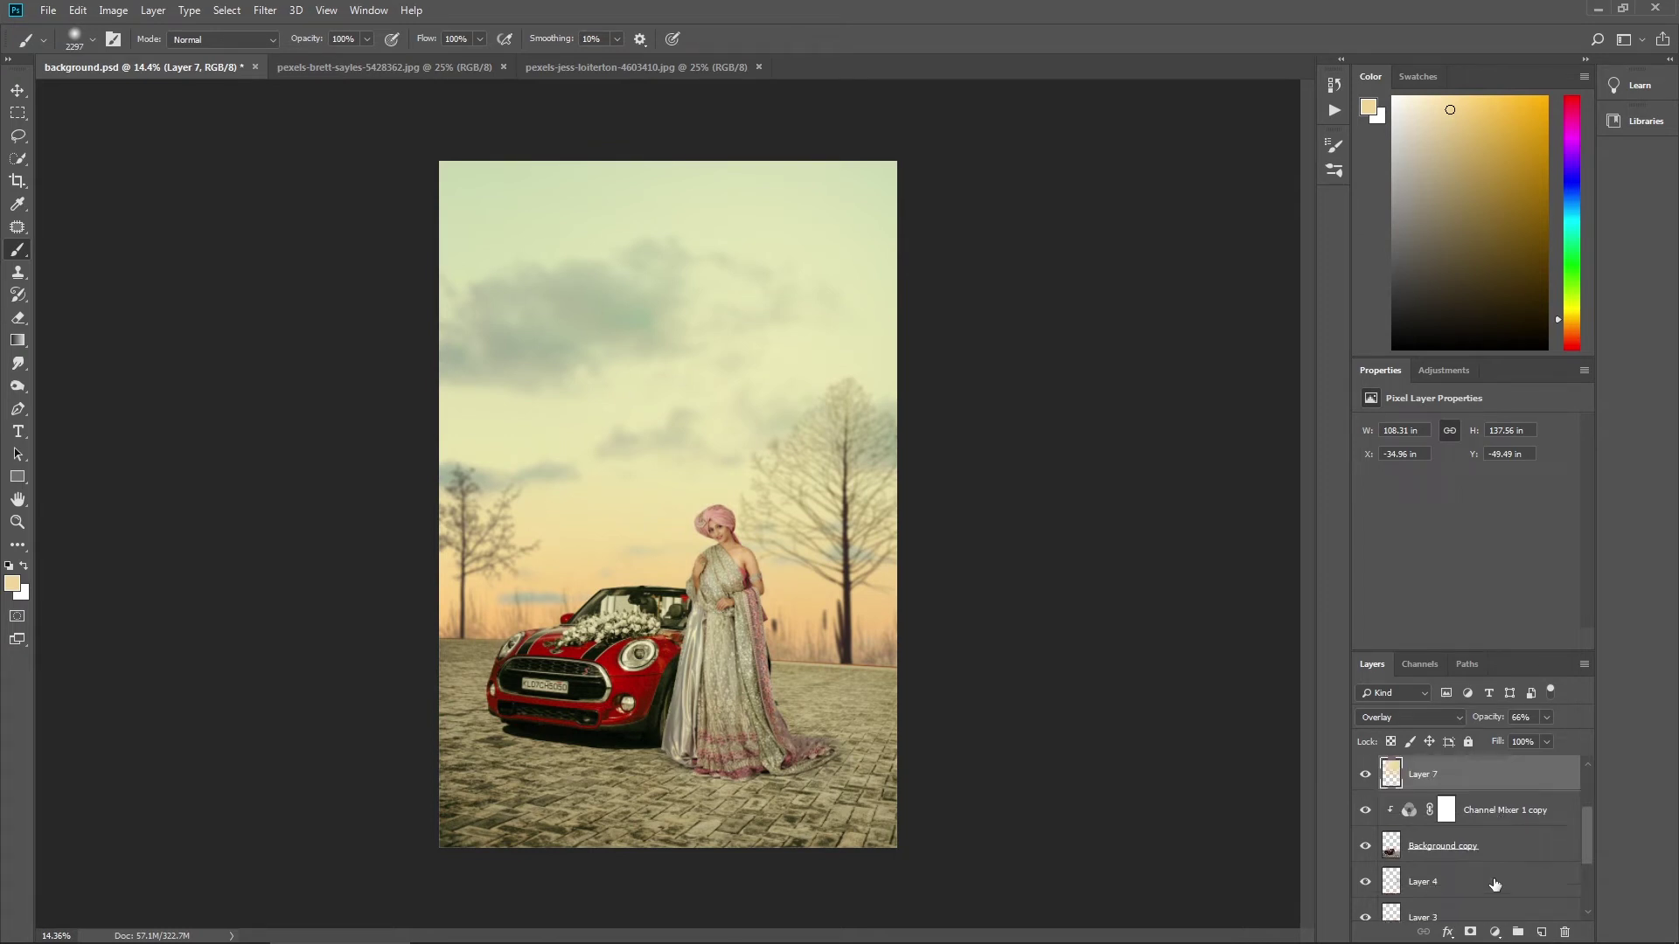
left_click_drag(767, 457, 799, 524)
right_click(740, 473)
left_click(756, 482)
Step: Copy the whole pink cloud photo into background.psd above Layer 7 and move it up to cover the sky
left_click(352, 67)
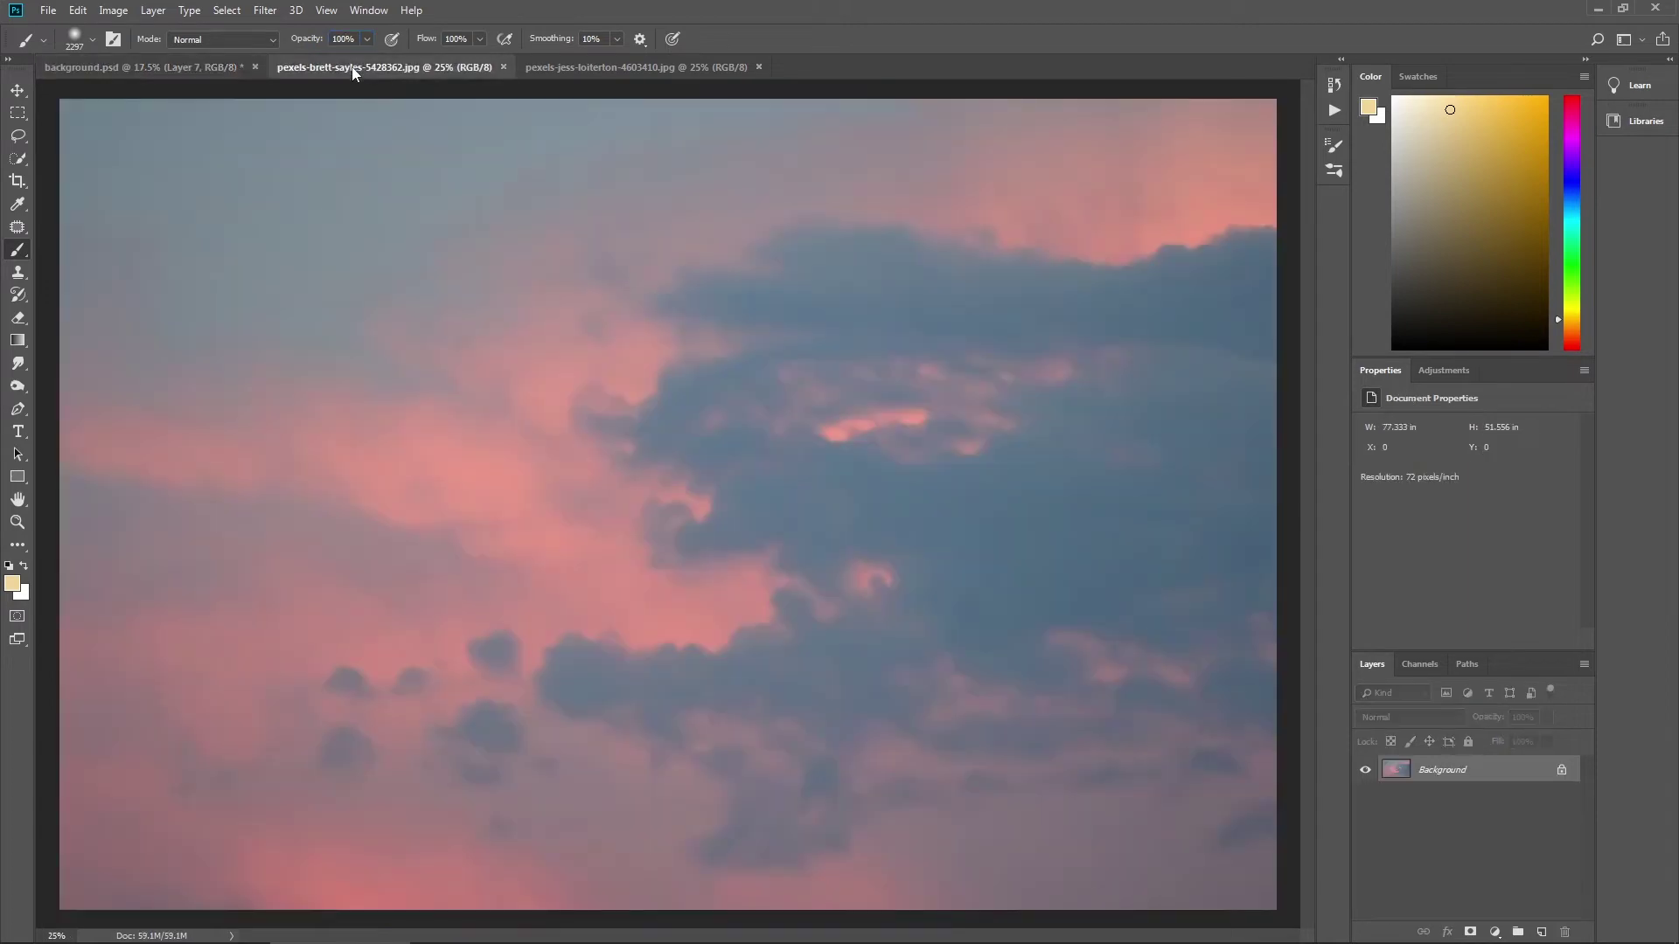
key("ctrl+a")
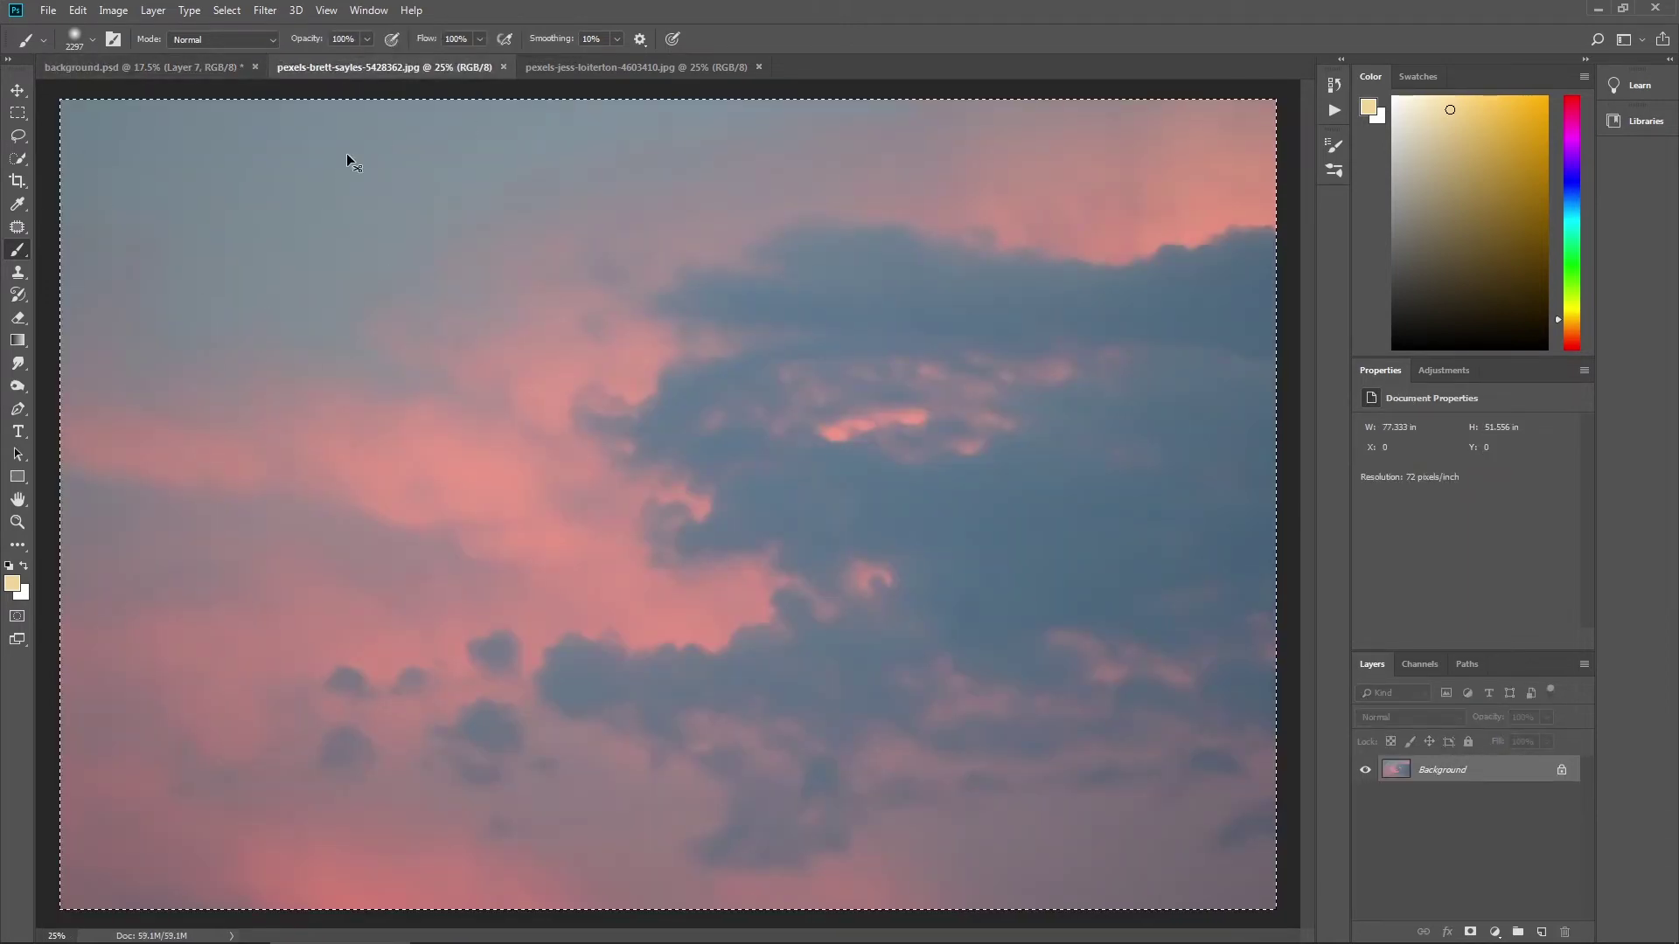
left_click(164, 67)
scroll(651, 568, "down", 5)
key("ctrl+v")
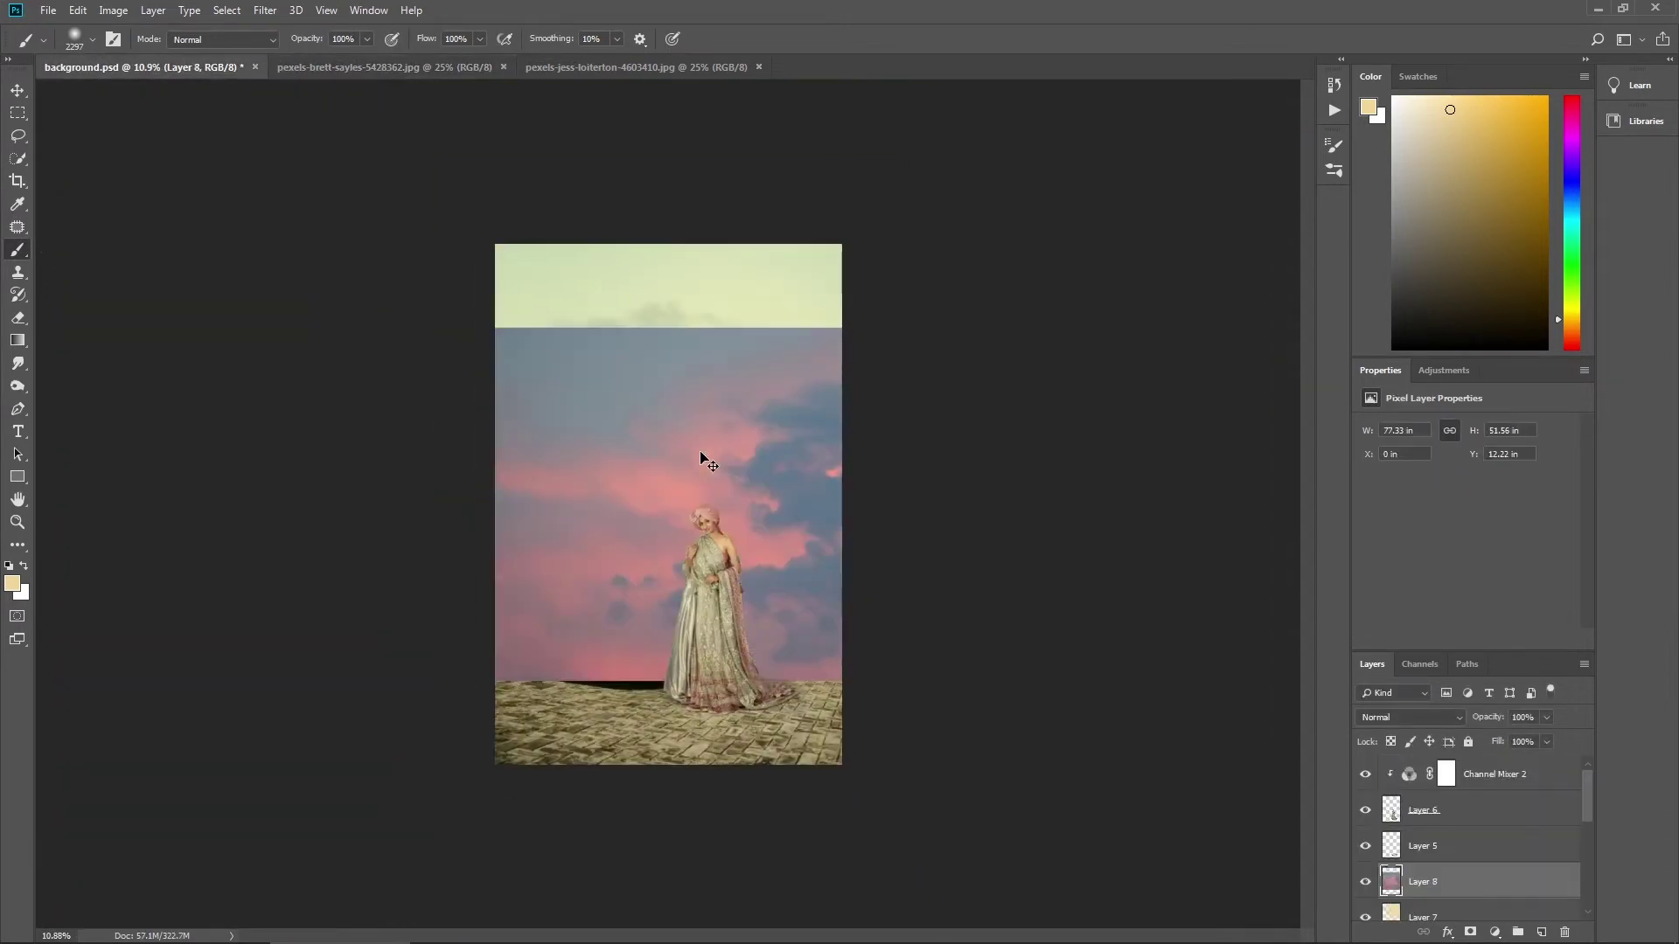
left_click_drag(707, 450, 667, 355)
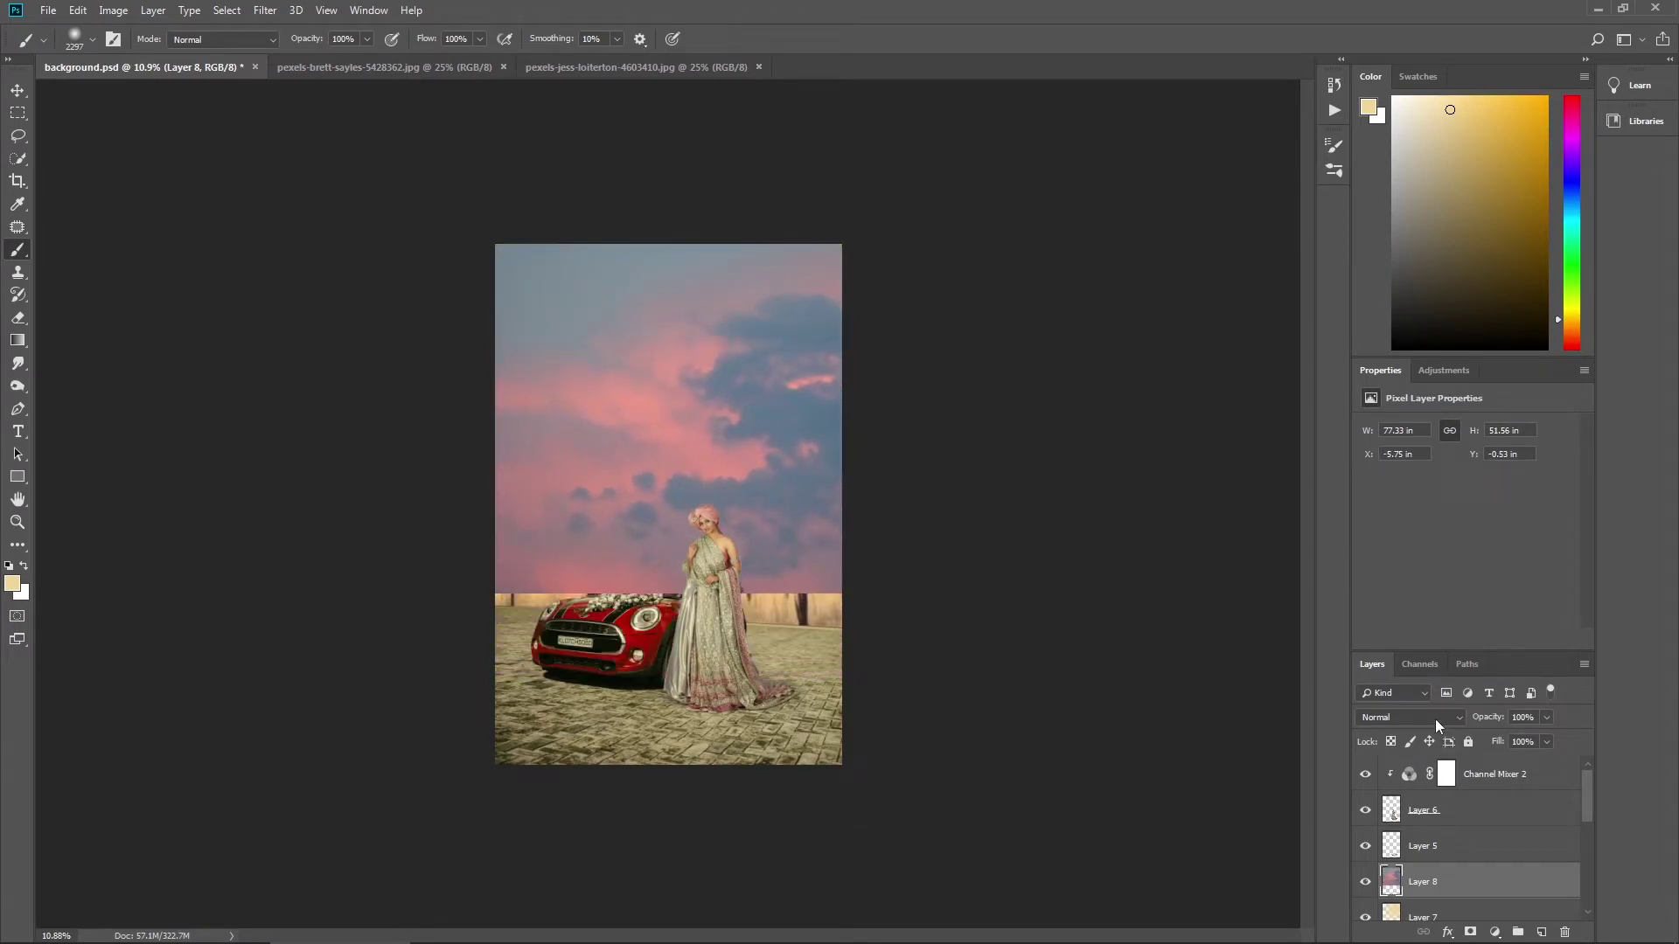
Step: Lower the cloud layer's opacity to 50% and softly erase its lower part over the car and horizon with a 1900 px eraser
left_click(1546, 719)
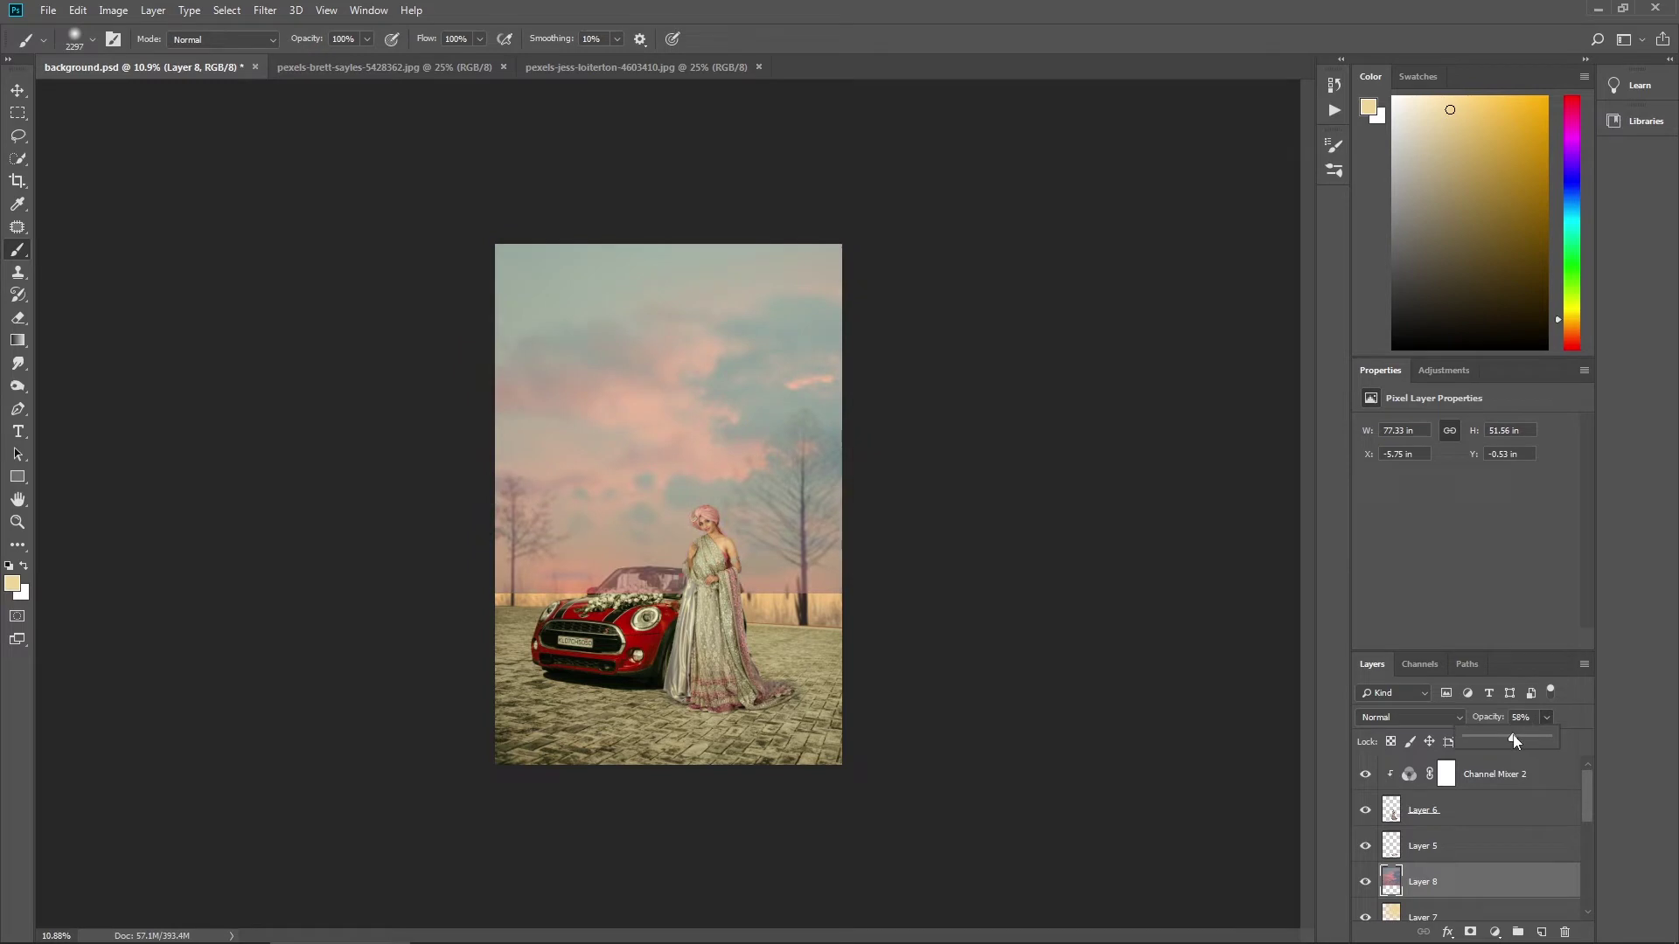
scroll(691, 529, "up", 1)
key("e")
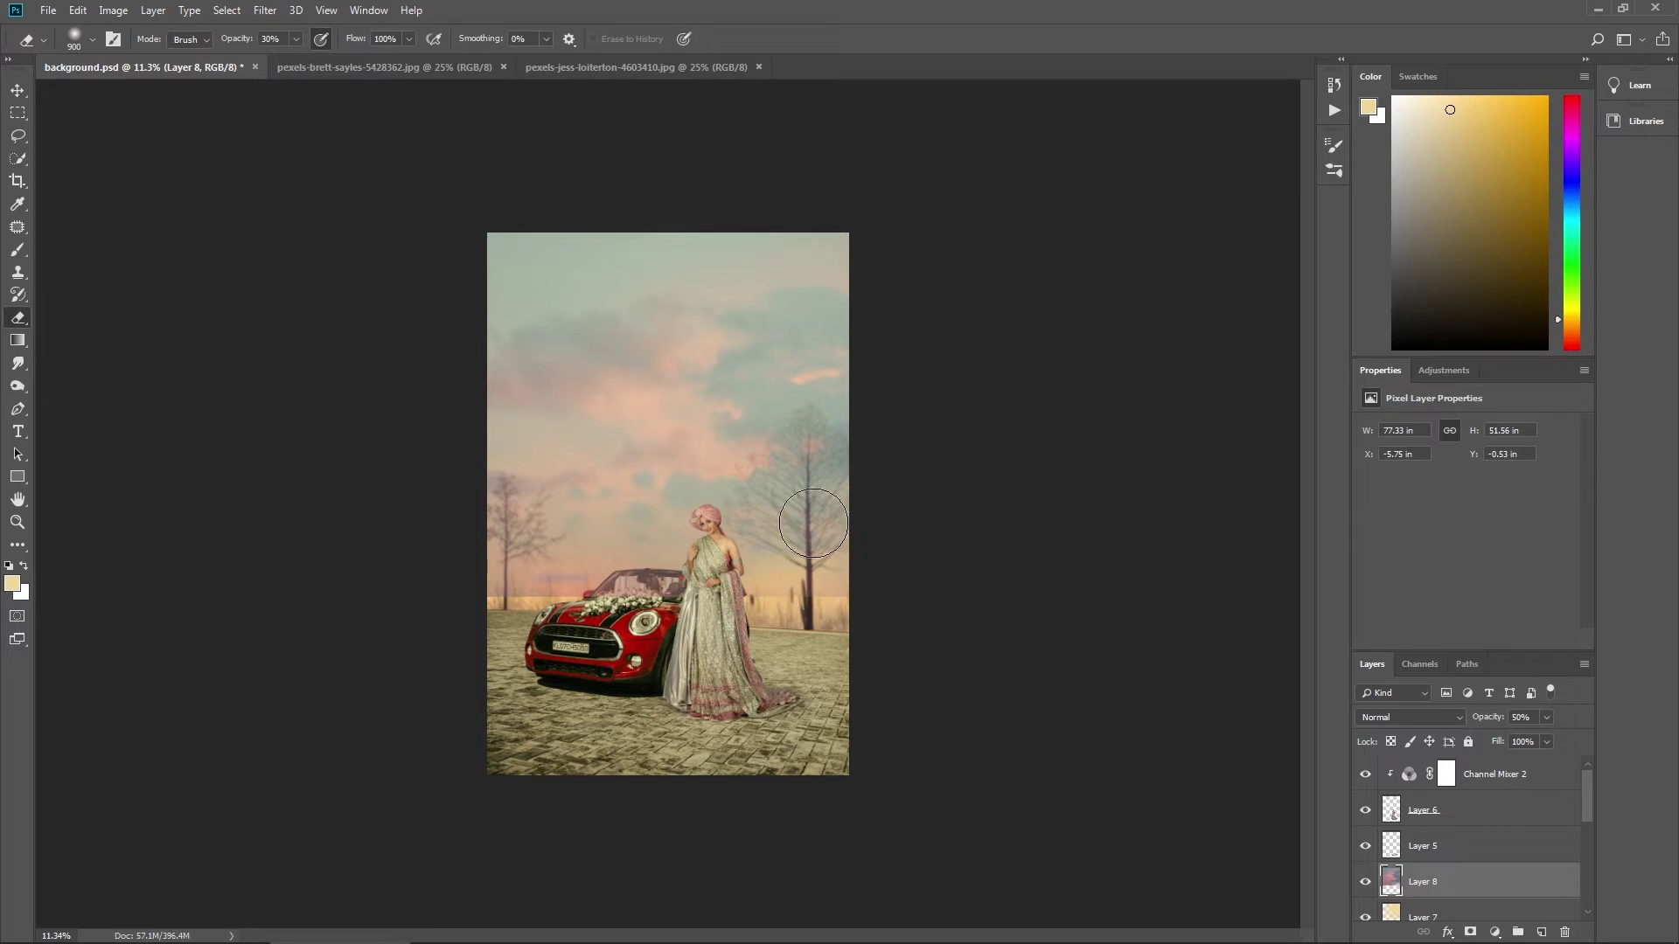
key("bracketright")
key("bracketright")
key("bracketright")
key("bracketright")
key("bracketright")
key("bracketright")
key("bracketright")
key("bracketright")
key("bracketright")
key("bracketright")
left_click_drag(812, 586, 518, 582)
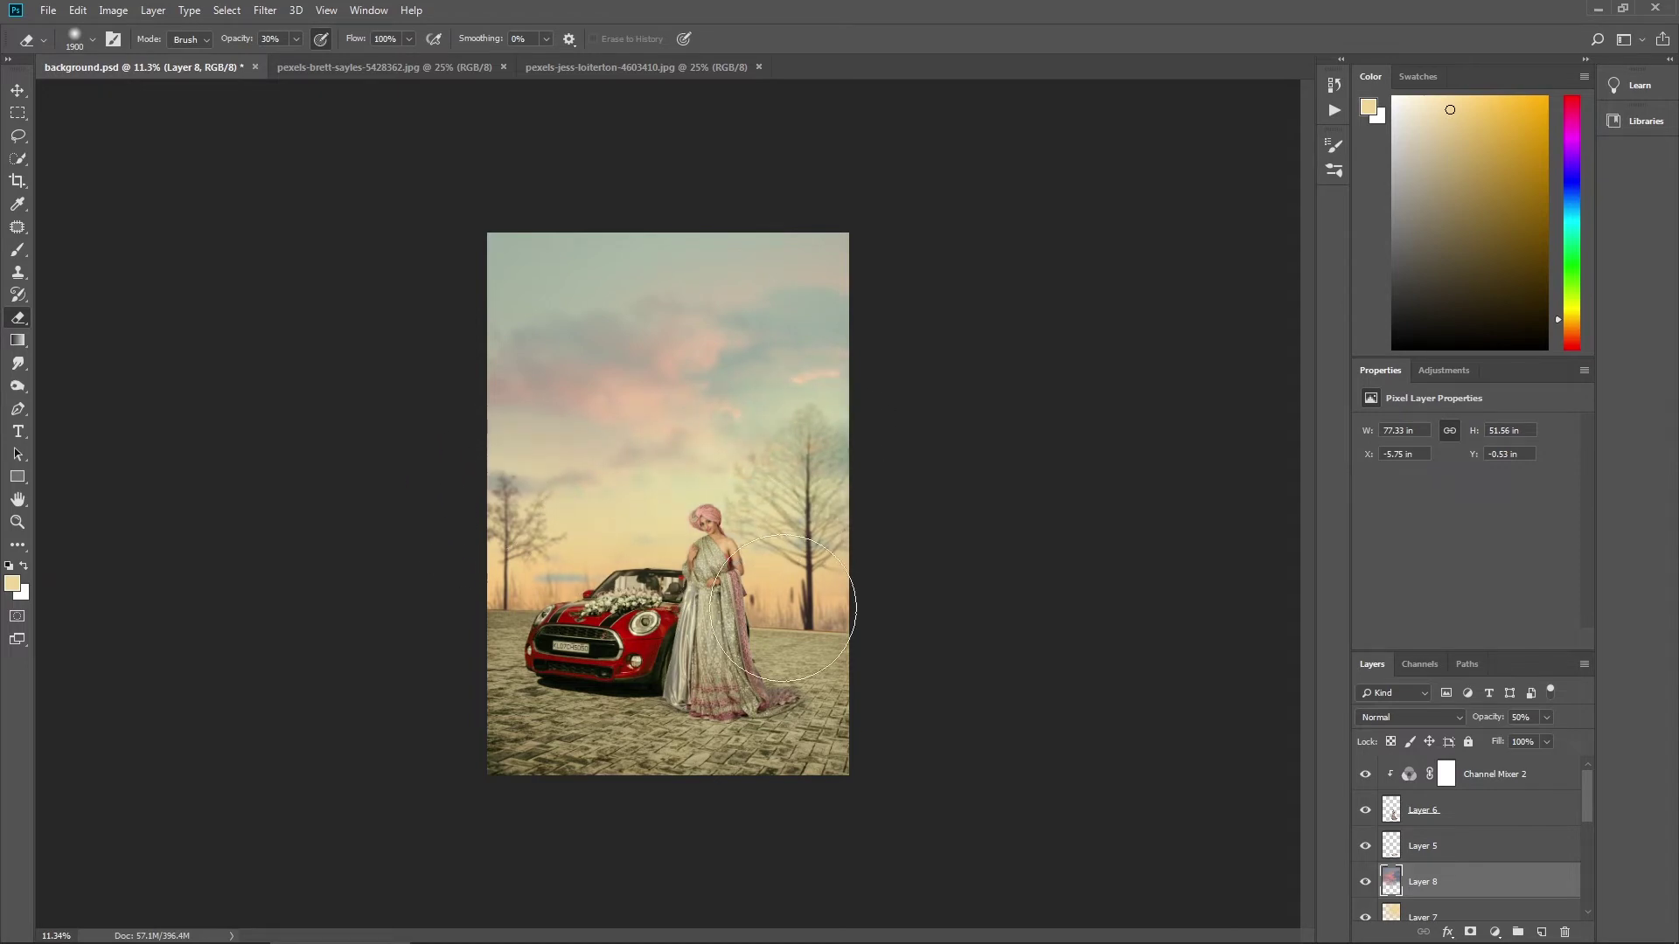
Step: Raise the cloud layer's opacity to 73% and check how it blends with the composite
scroll(488, 547, "up", 1)
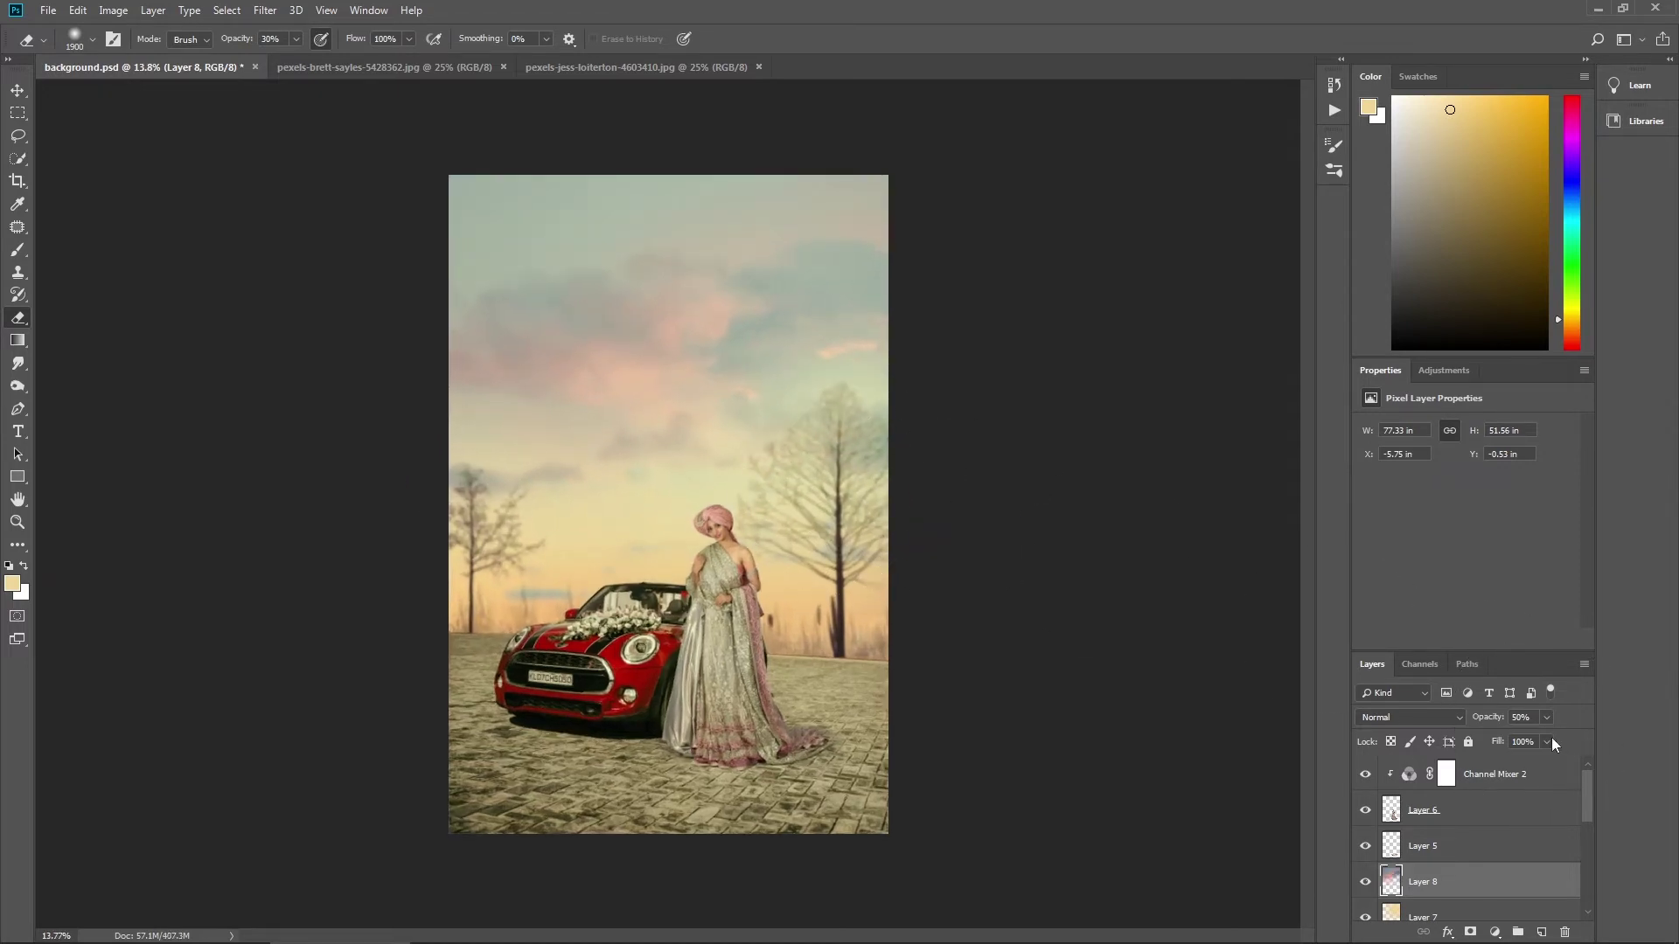
left_click_drag(1570, 741, 1560, 739)
scroll(745, 473, "up", 1)
scroll(779, 494, "up", 3)
scroll(780, 493, "down", 3)
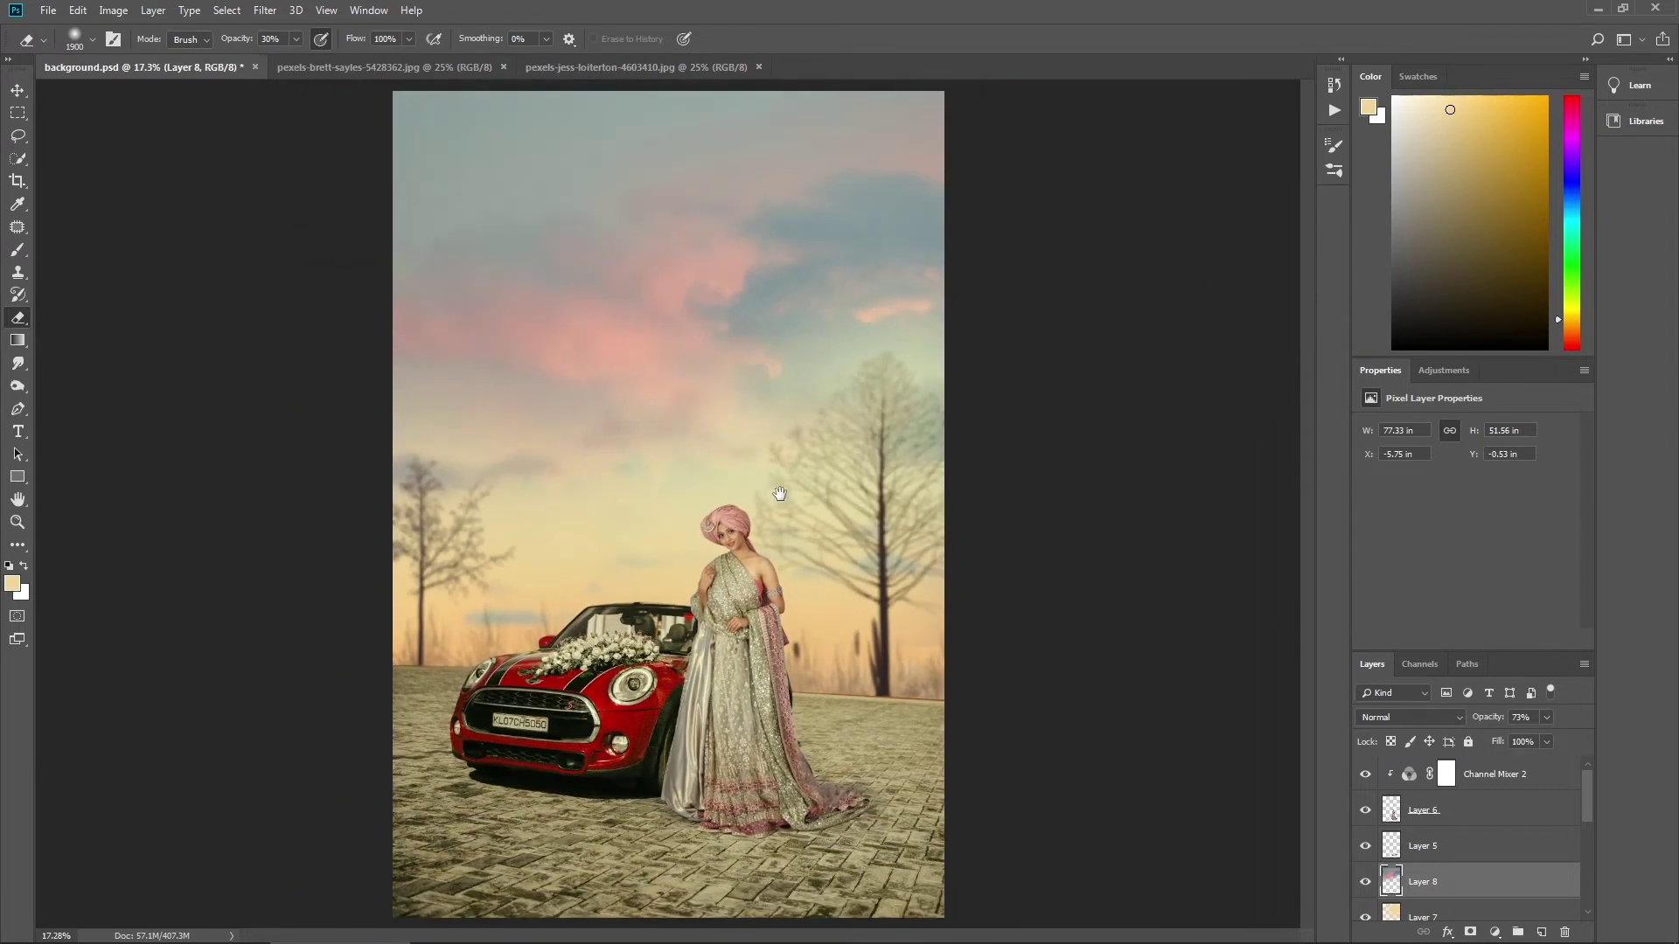
scroll(753, 378, "up", 1)
left_click_drag(842, 517, 718, 525)
scroll(719, 525, "down", 3)
scroll(719, 526, "up", 6)
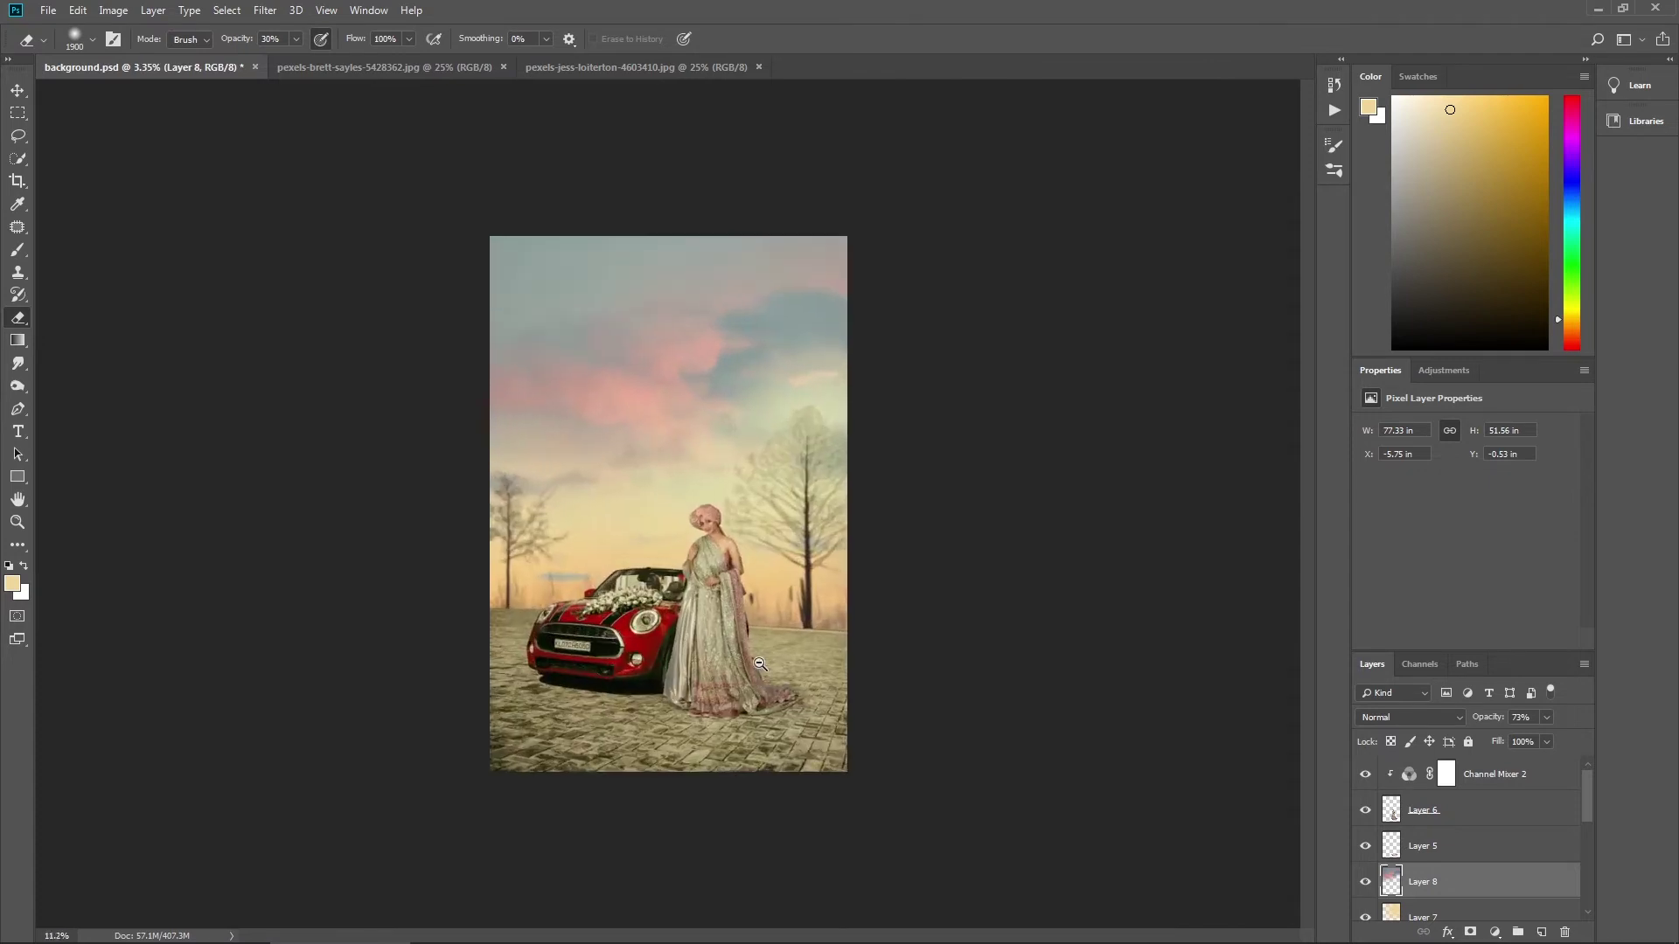
right_click(838, 514)
left_click(879, 516)
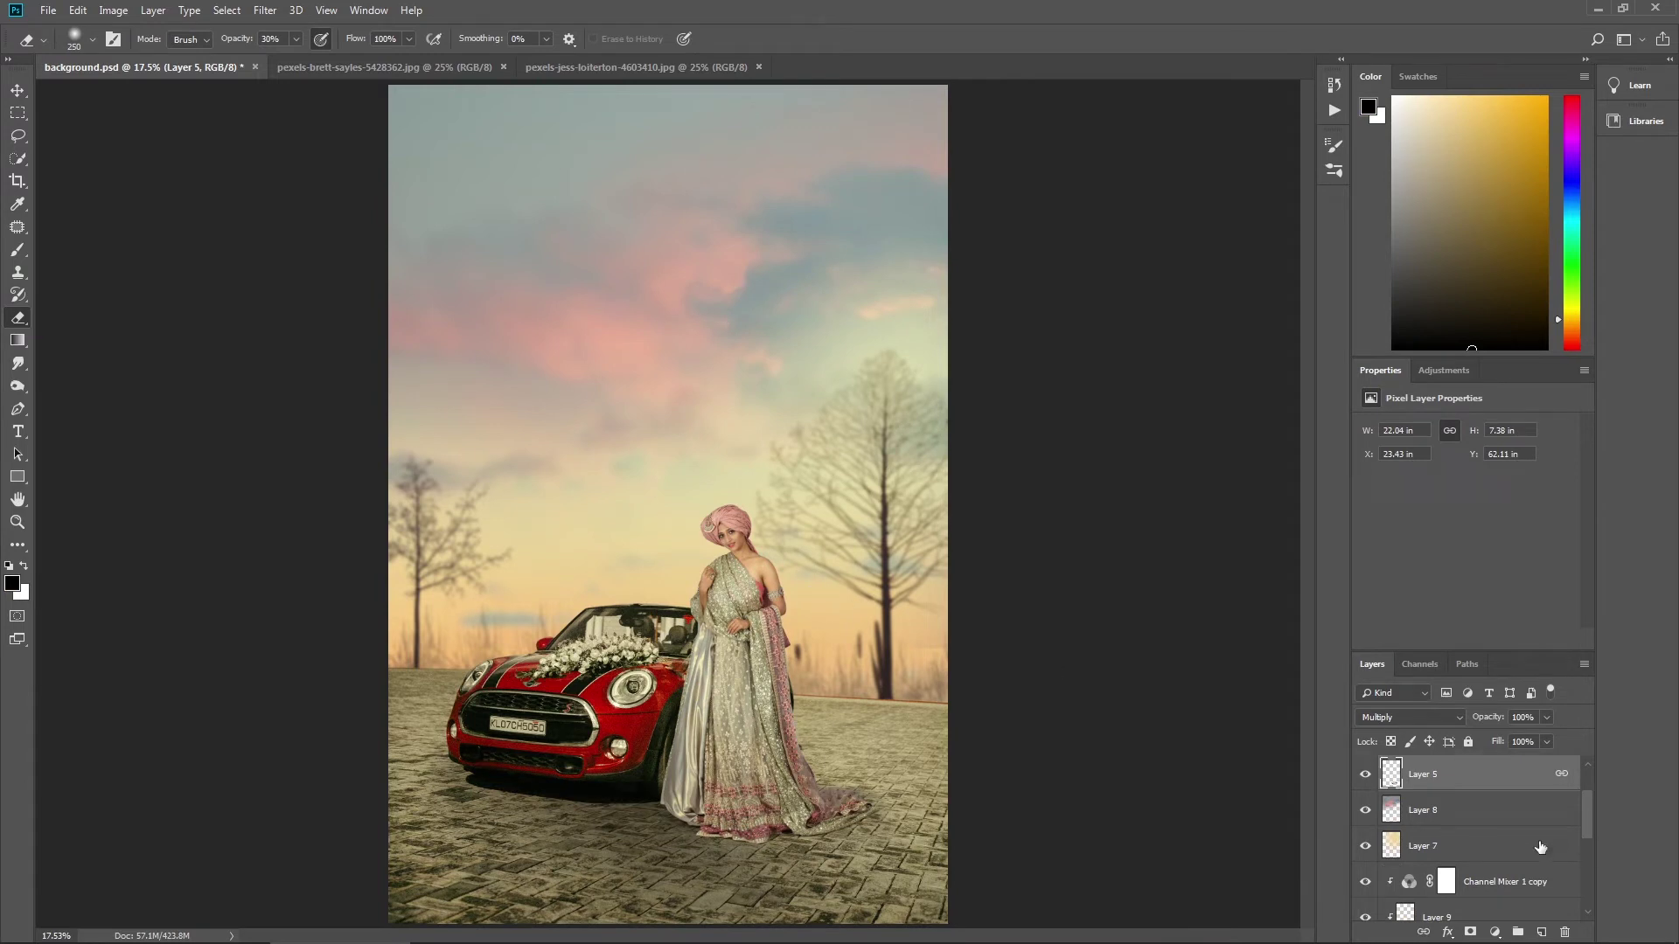
Step: Create a new layer above Layer 5 and paint an orange glow and beam from the headlight nearest the woman with a 250 px soft brush
left_click(1541, 932)
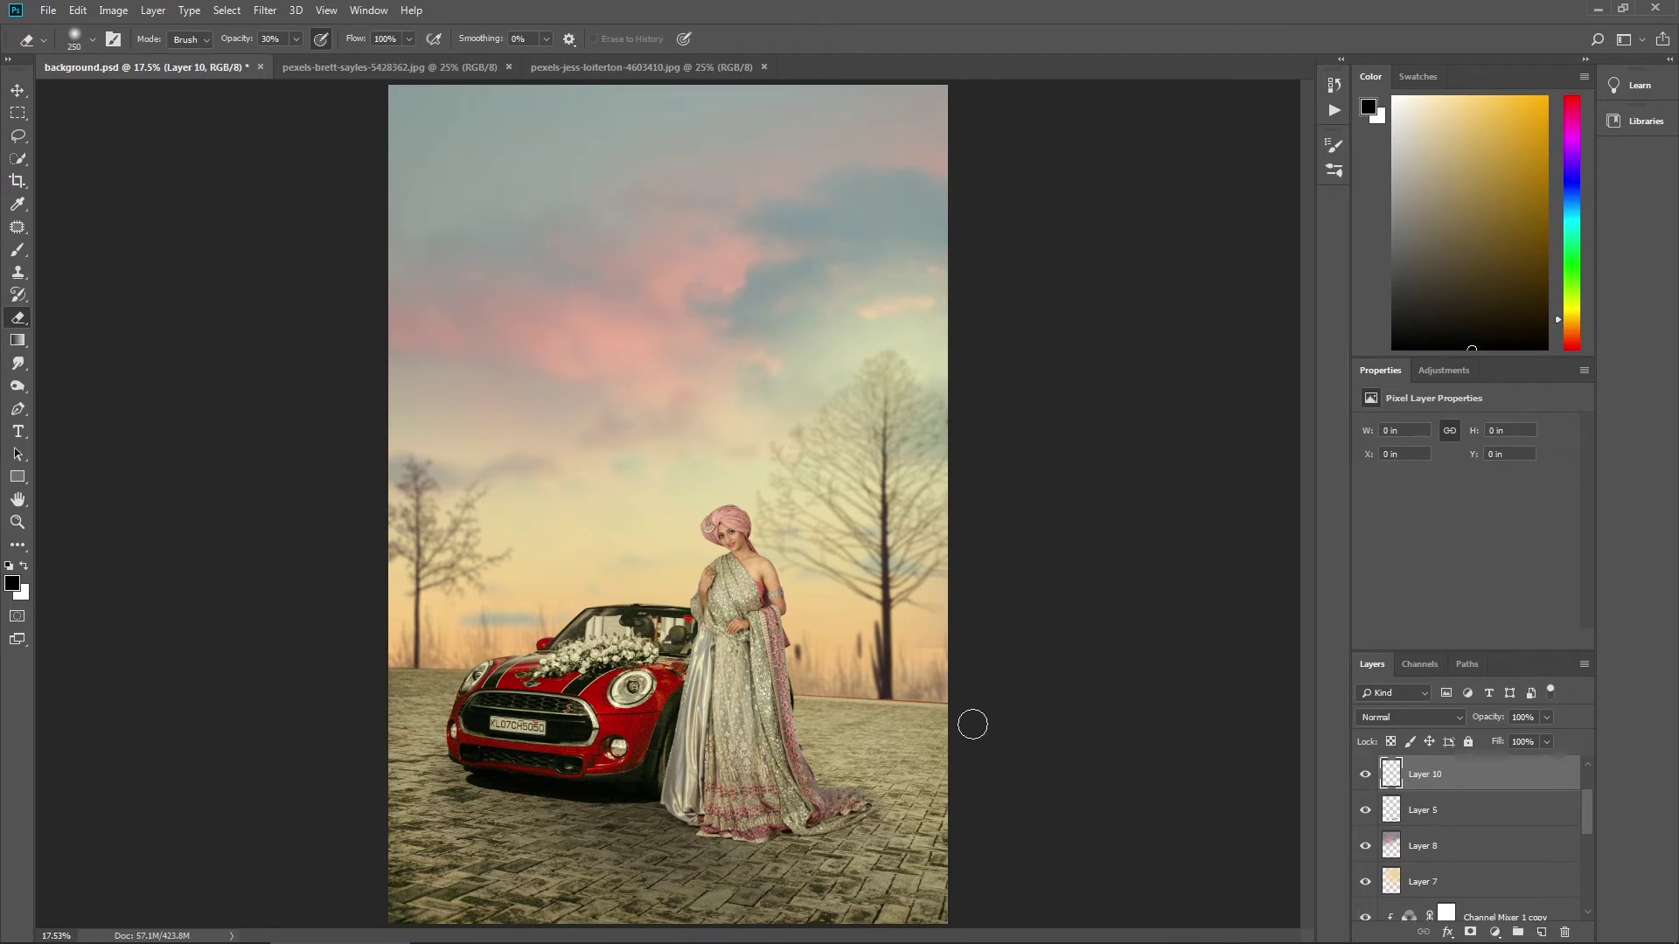
key("b")
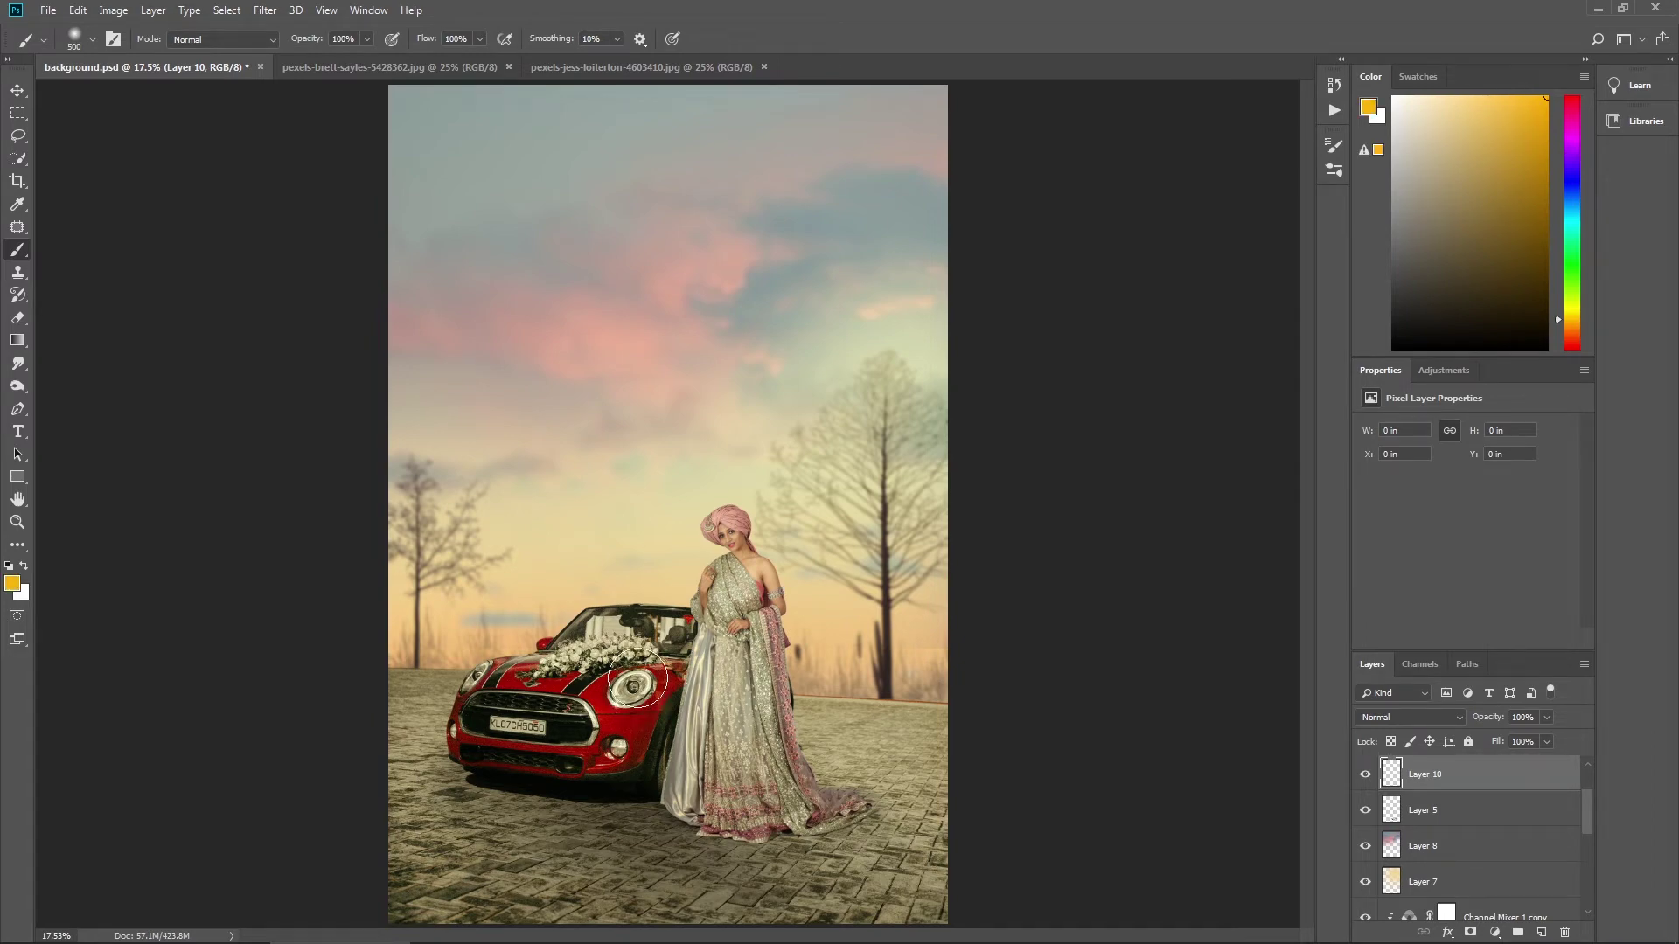
scroll(642, 687, "up", 4)
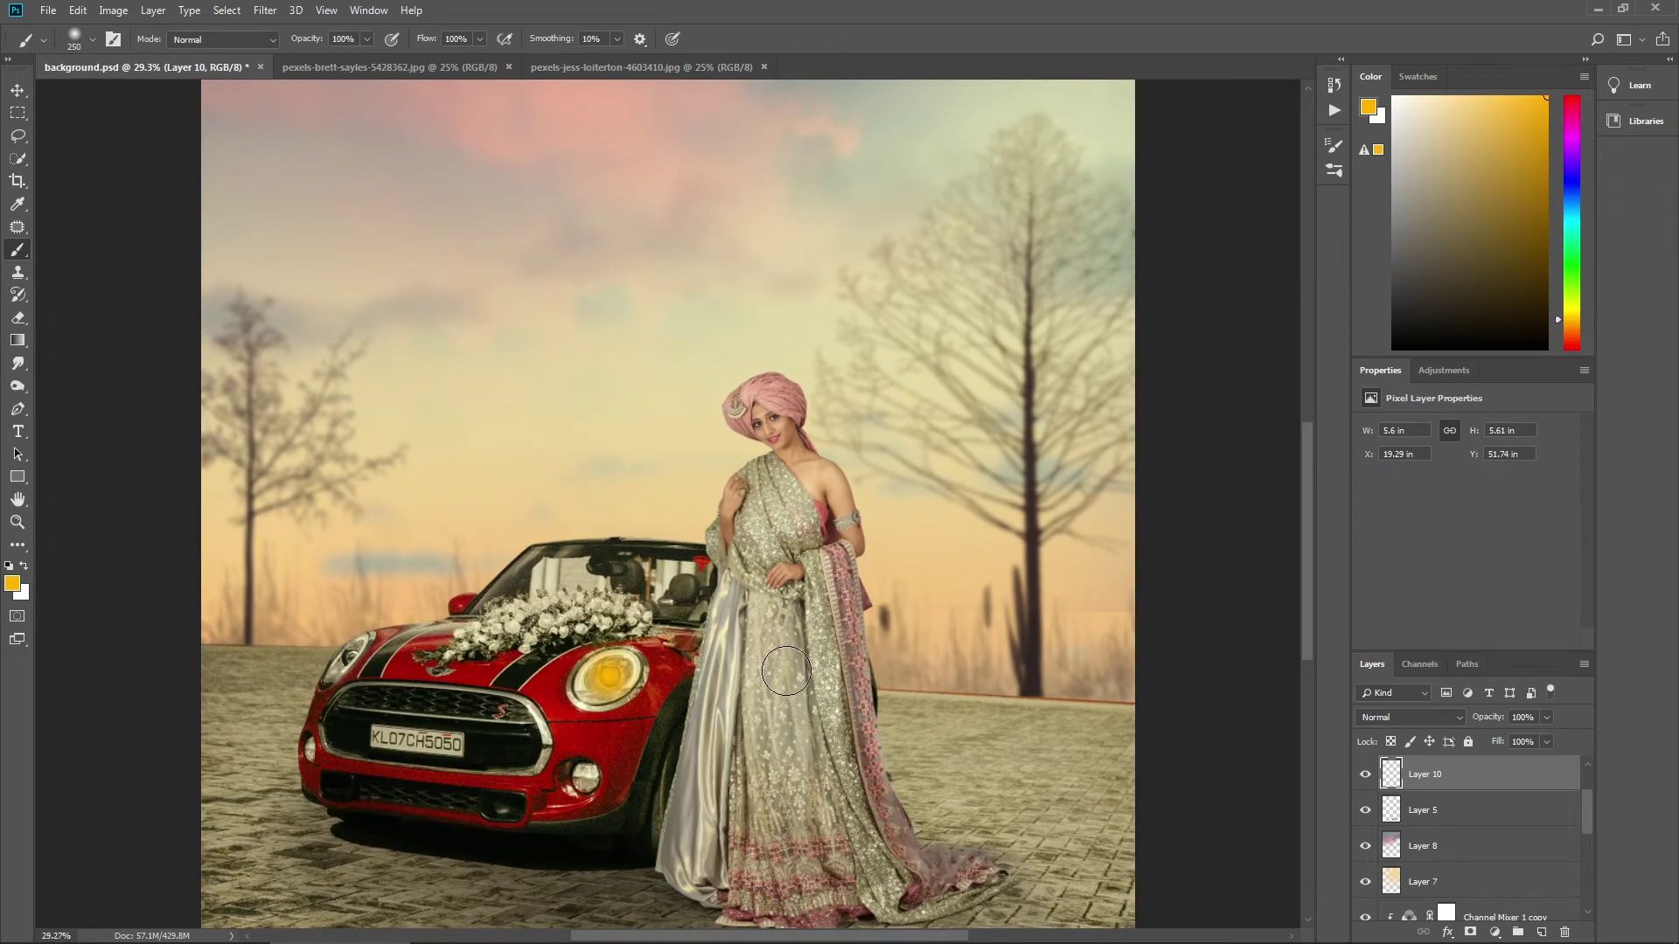
left_click_drag(608, 675, 494, 756)
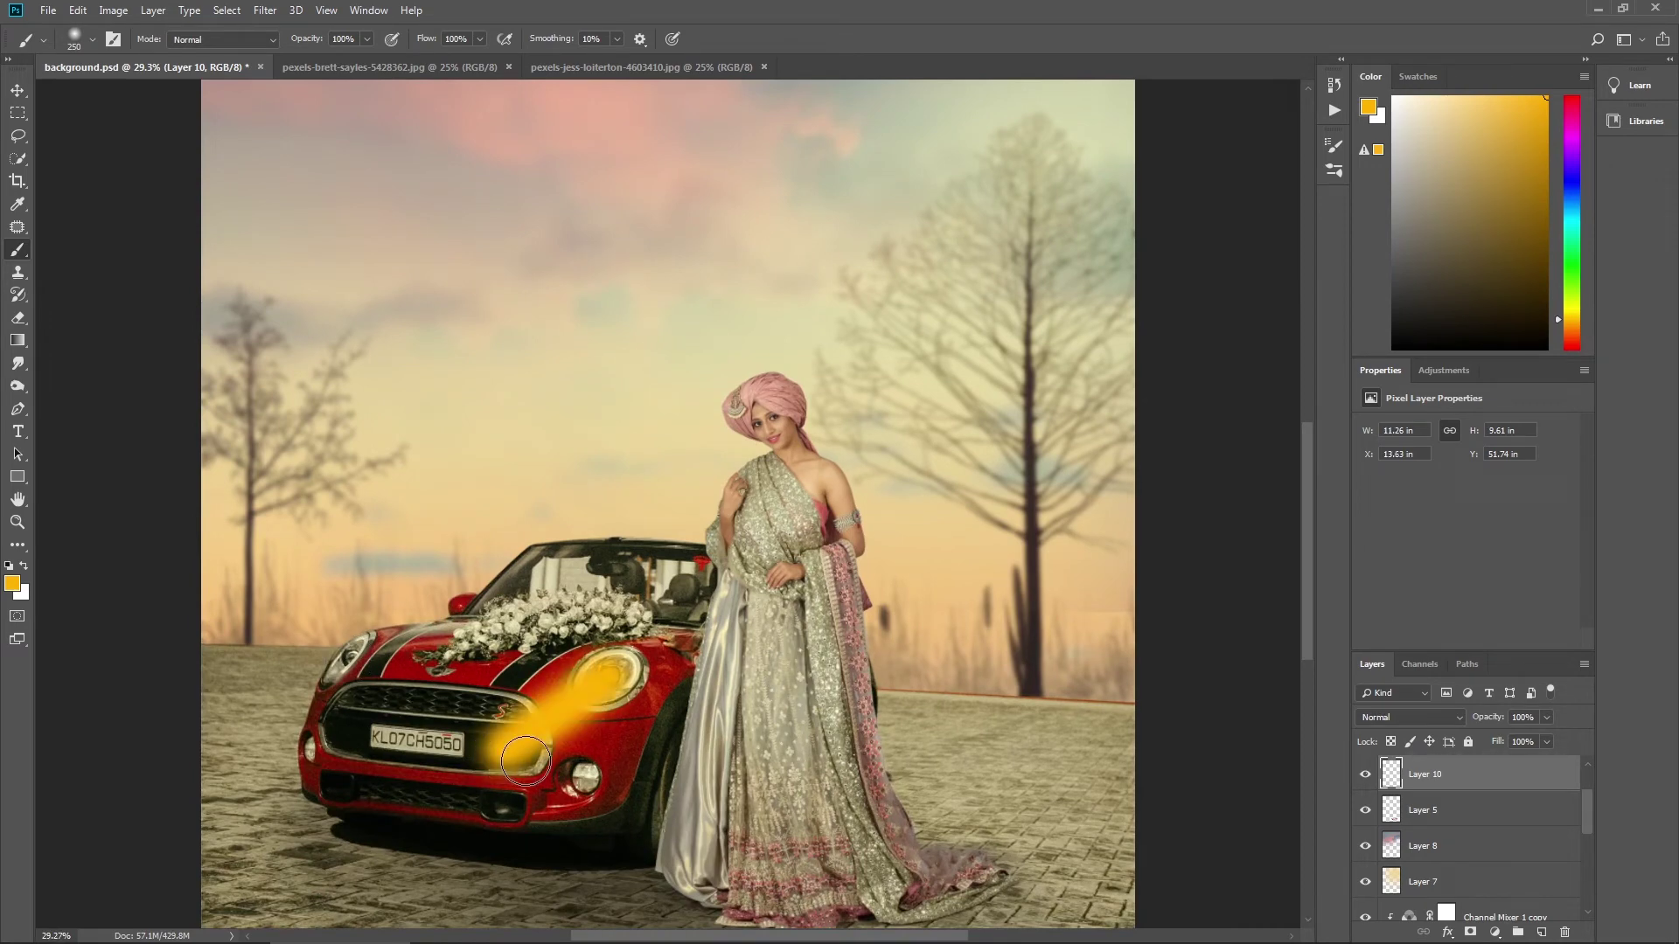
scroll(644, 721, "down", 3)
scroll(580, 762, "up", 3)
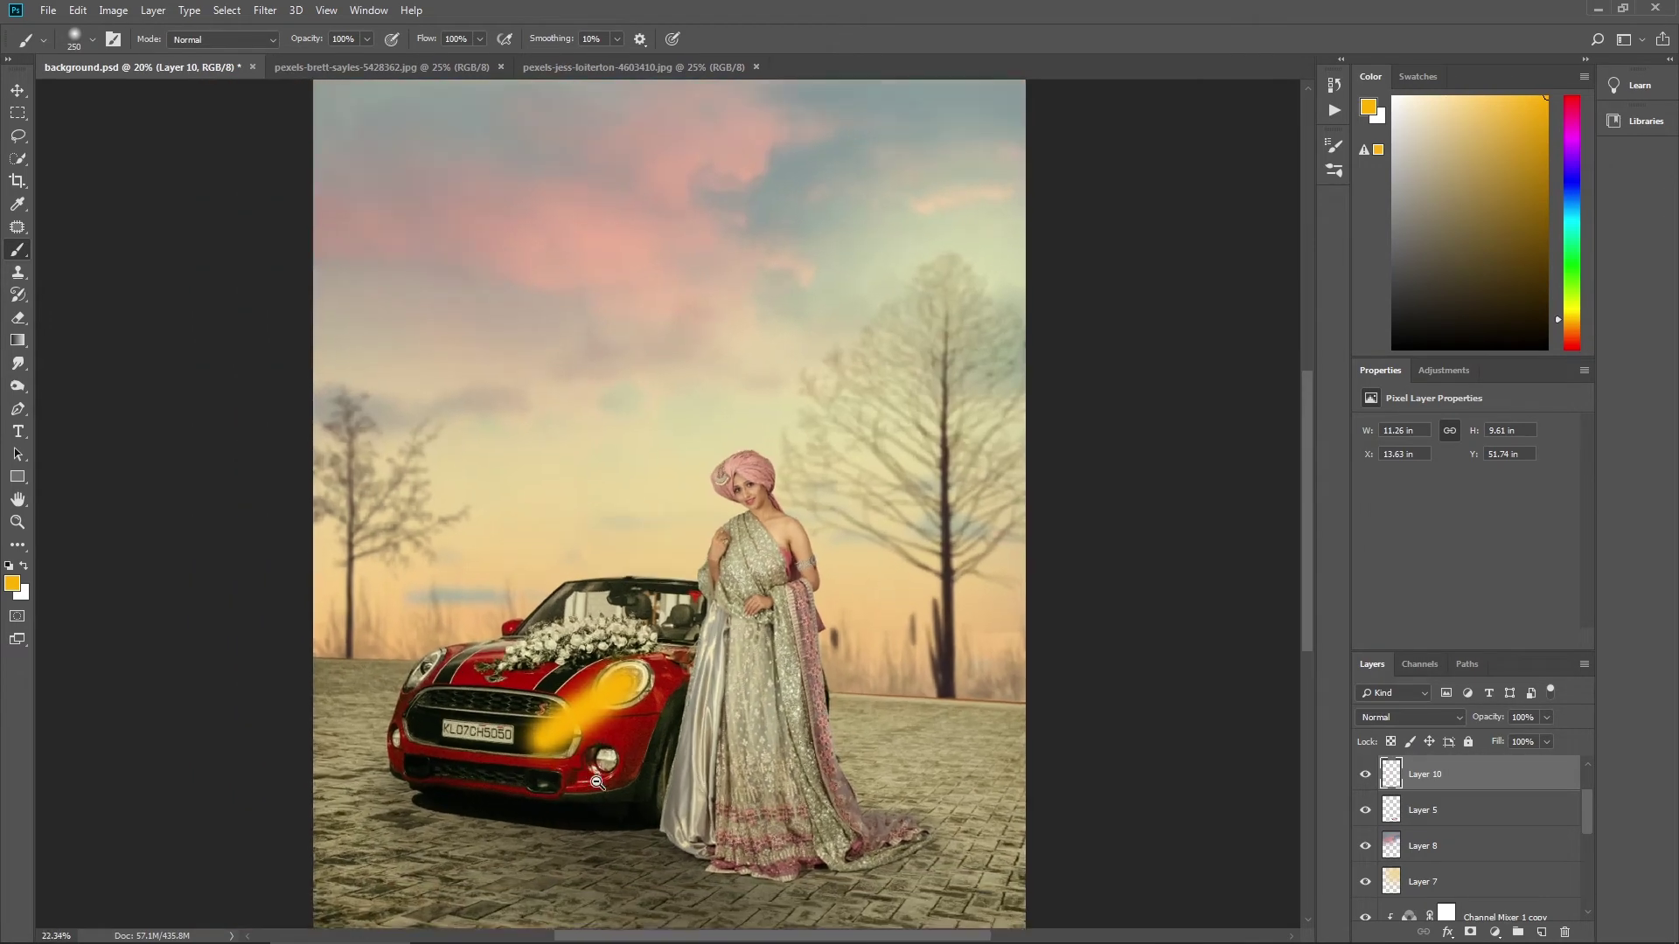
Step: Try the Lighten blend mode on the headlight glow layer, and settle on Screen
left_click(1408, 717)
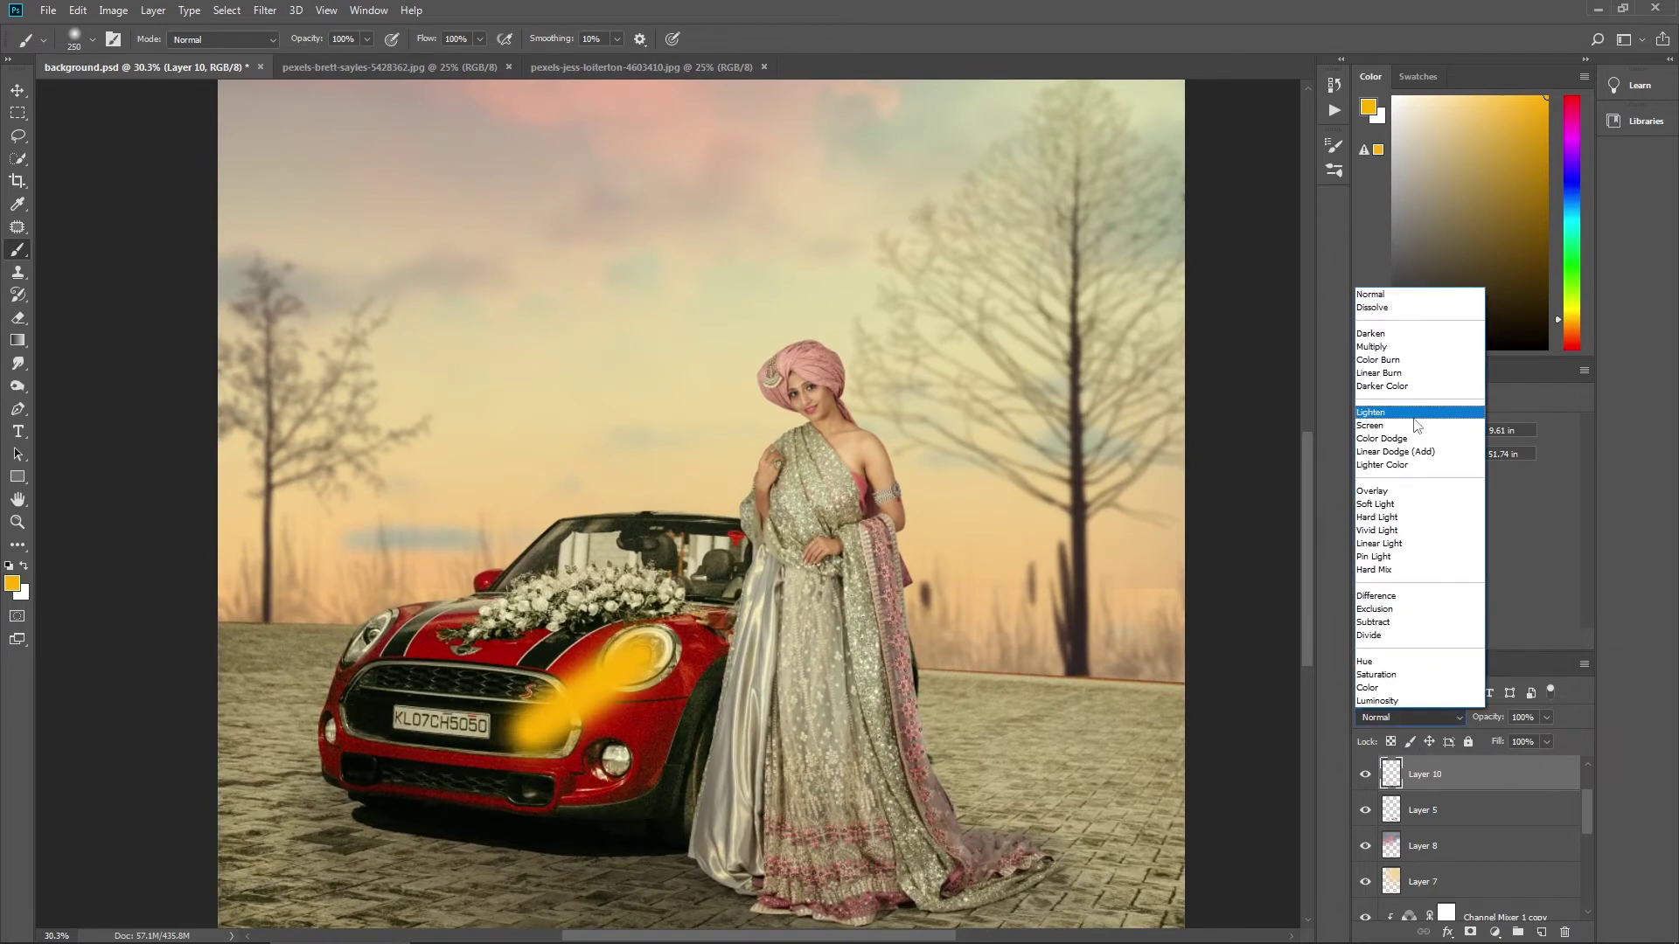
left_click(1373, 418)
left_click(1385, 721)
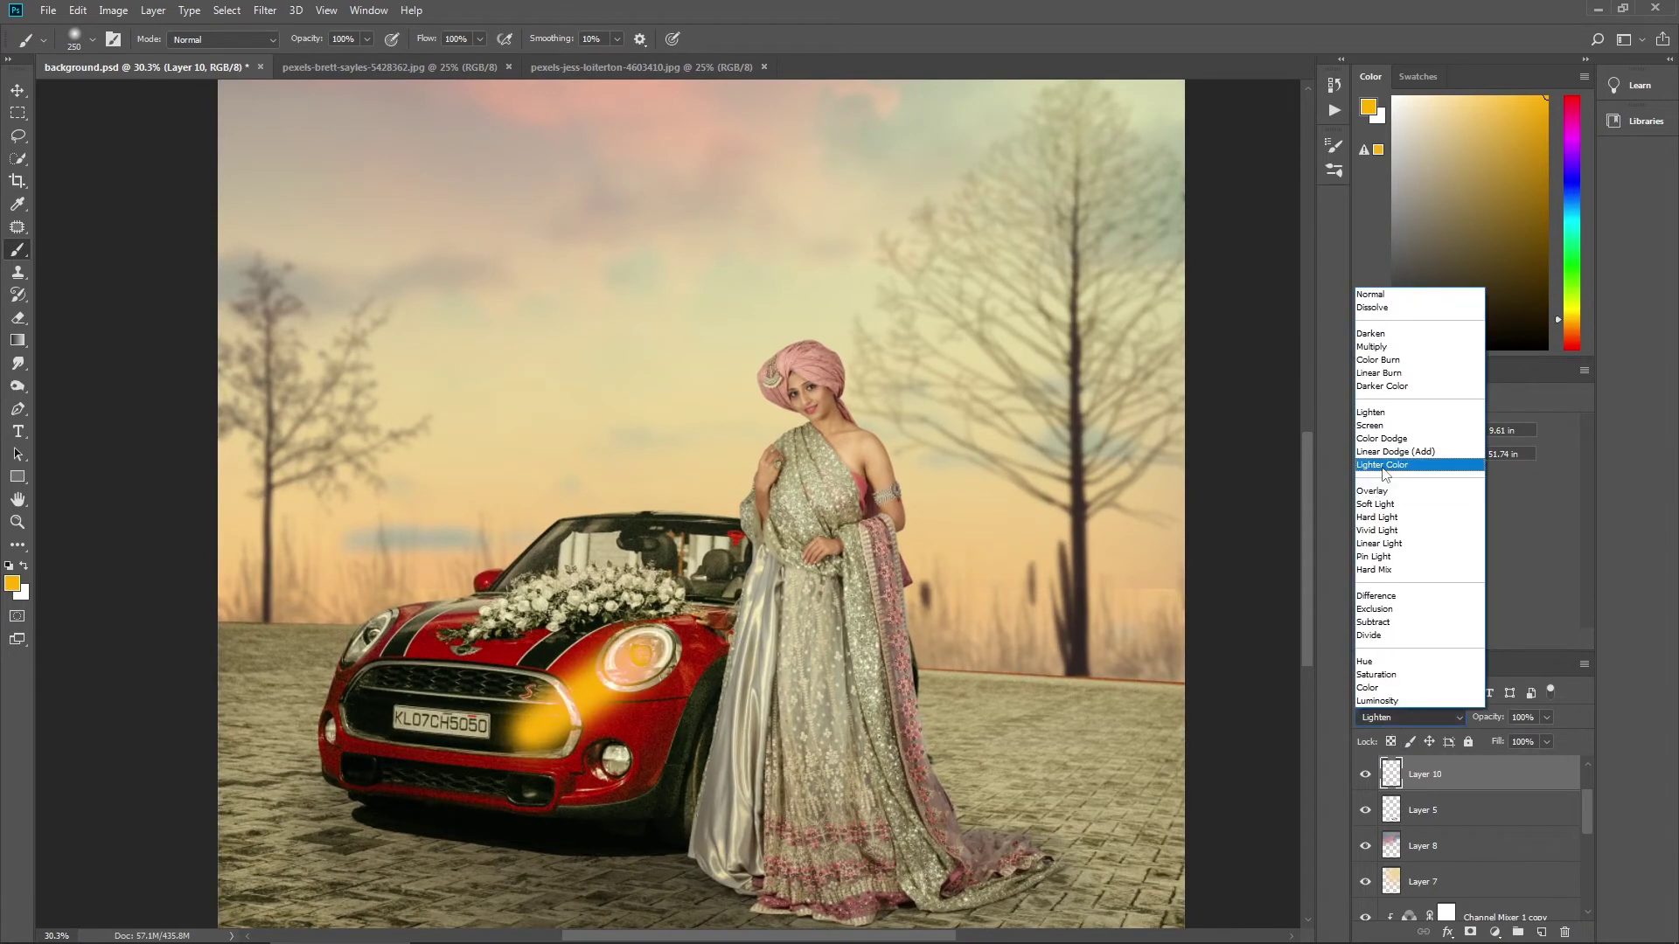
left_click(1371, 430)
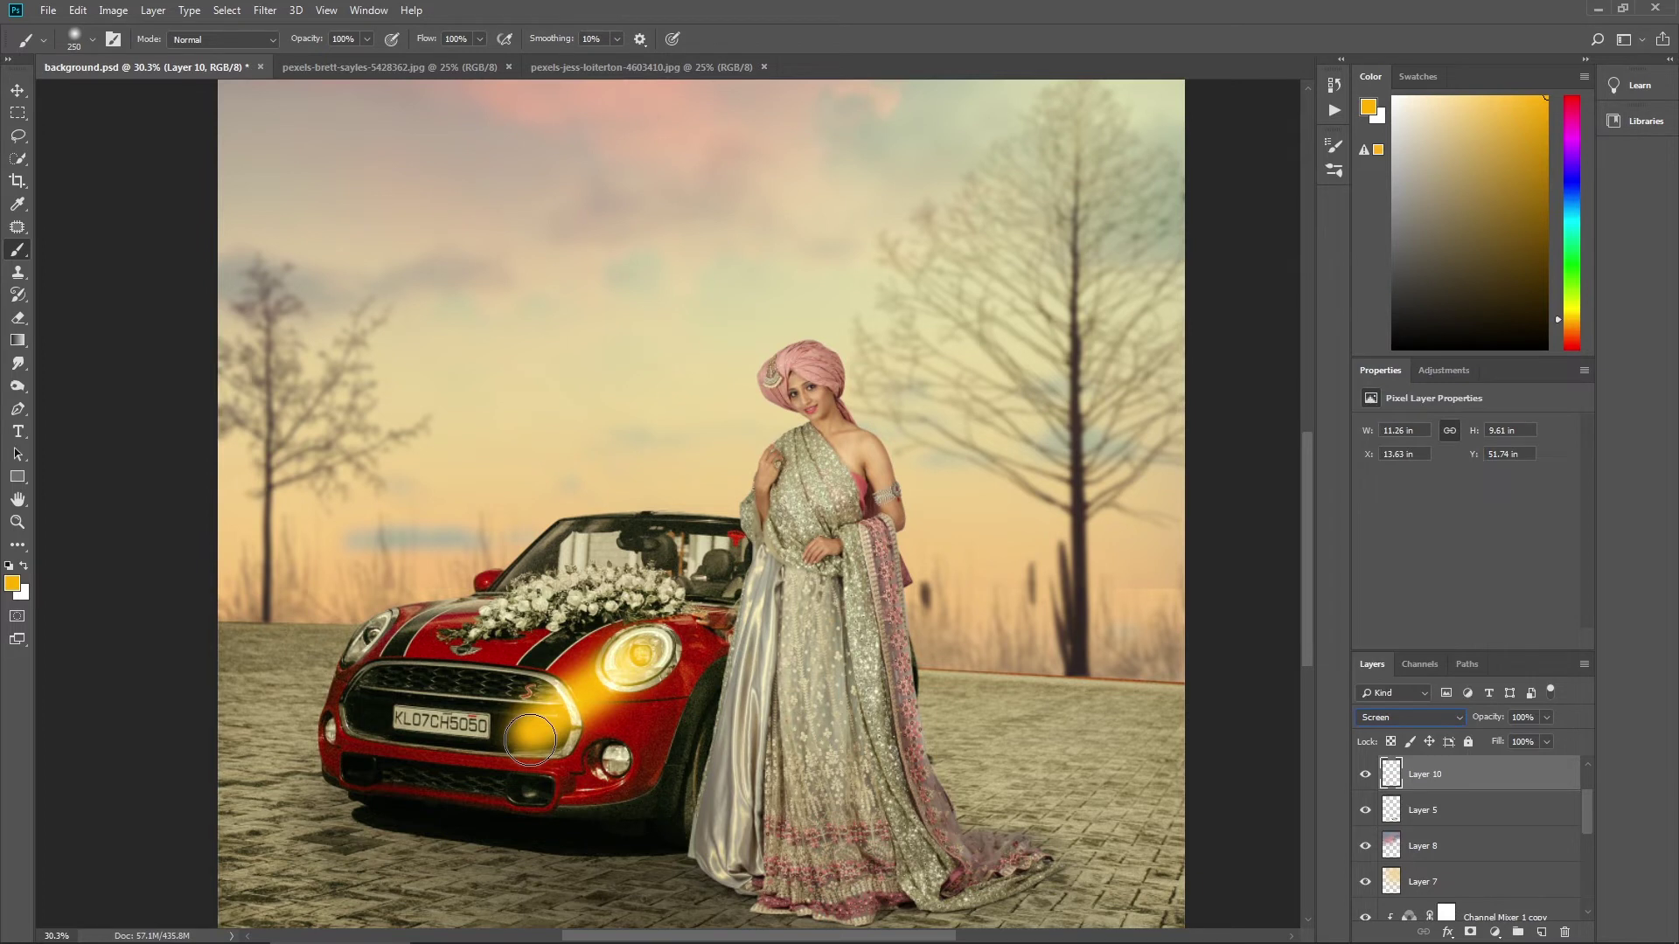
Step: Softly erase the beam over the grille and bumper with a 30% opacity eraser, keeping the glow around the headlight
mouse_move(622, 726)
left_mouse_down()
mouse_move(585, 725)
mouse_move(669, 729)
mouse_move(623, 715)
mouse_move(548, 726)
mouse_move(522, 697)
mouse_move(562, 701)
mouse_move(581, 677)
mouse_move(567, 746)
mouse_move(510, 752)
mouse_move(577, 725)
mouse_move(517, 729)
left_mouse_up()
key("ctrl+z")
key("e")
left_click_drag(750, 716, 656, 712)
left_click_drag(628, 610, 718, 711)
left_click_drag(536, 656, 560, 656)
left_click_drag(389, 591, 602, 633)
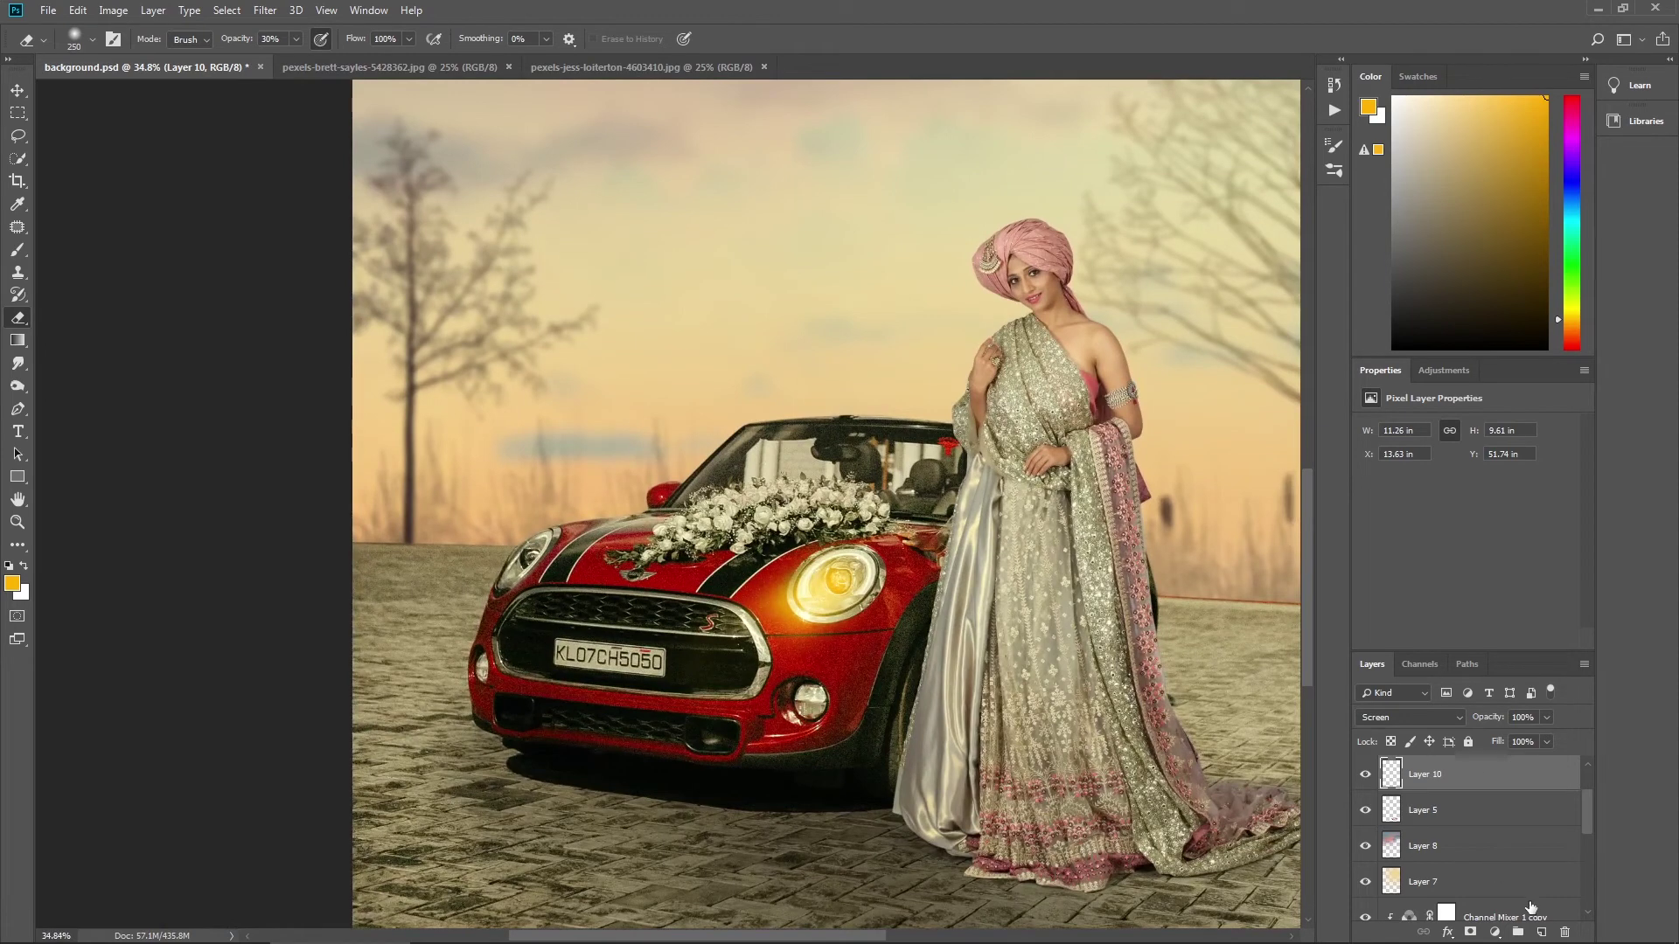
Step: Paint an orange dab on the car's other headlight on a new layer with a 125 px brush and blend it with Screen
left_click(1542, 932)
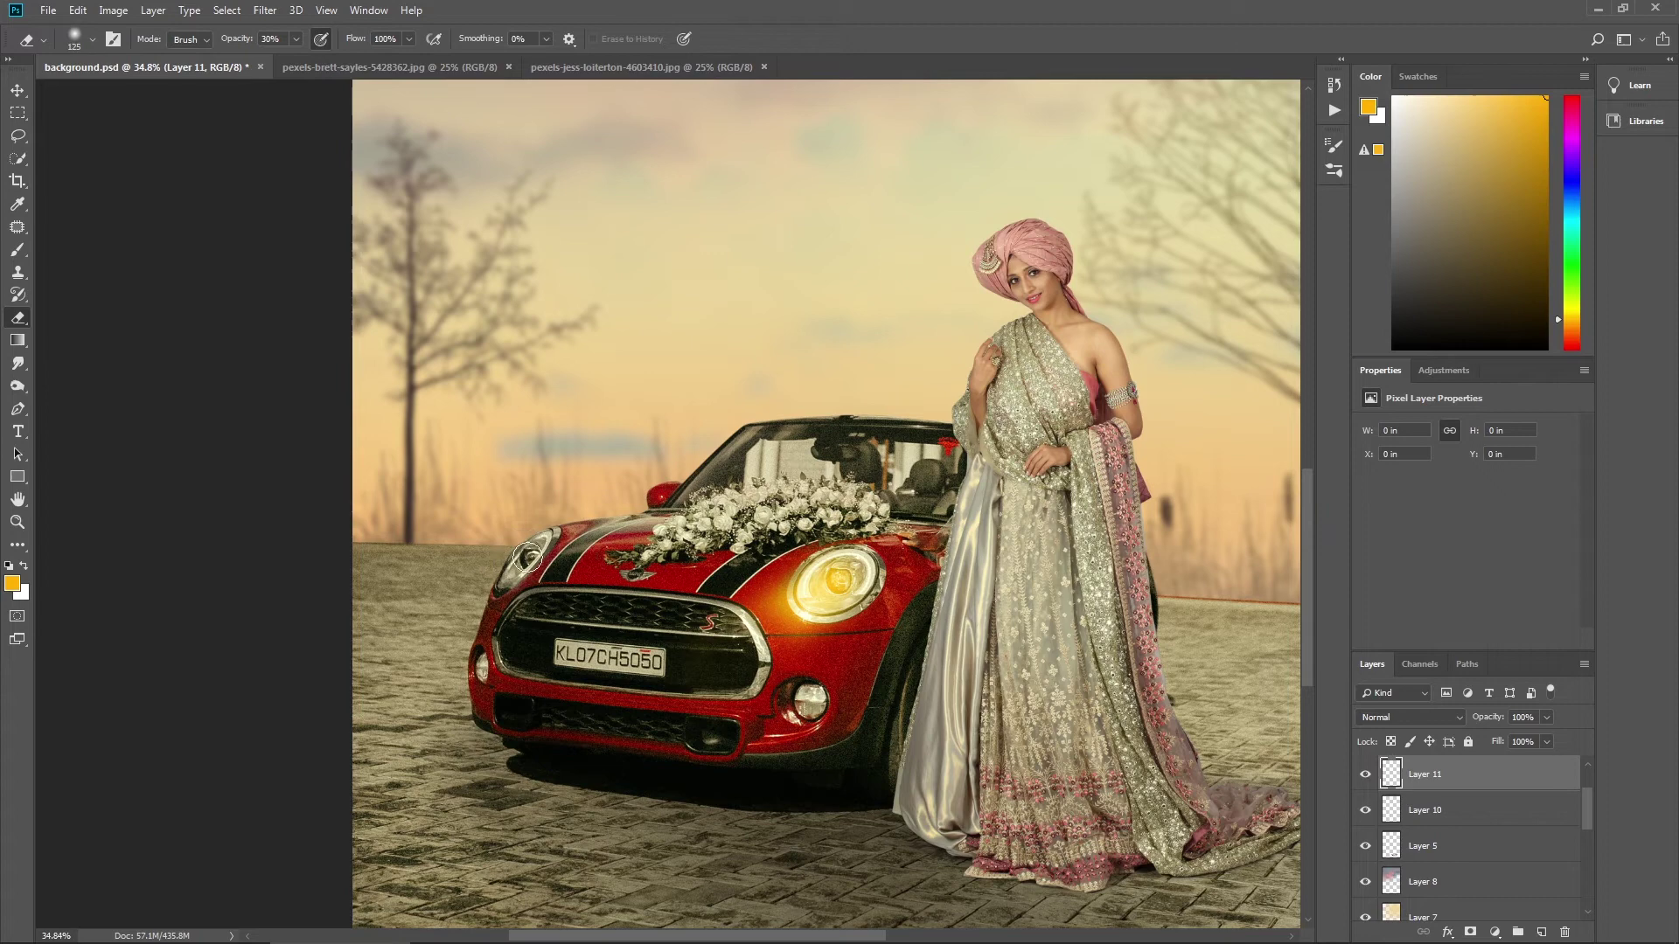
key("b")
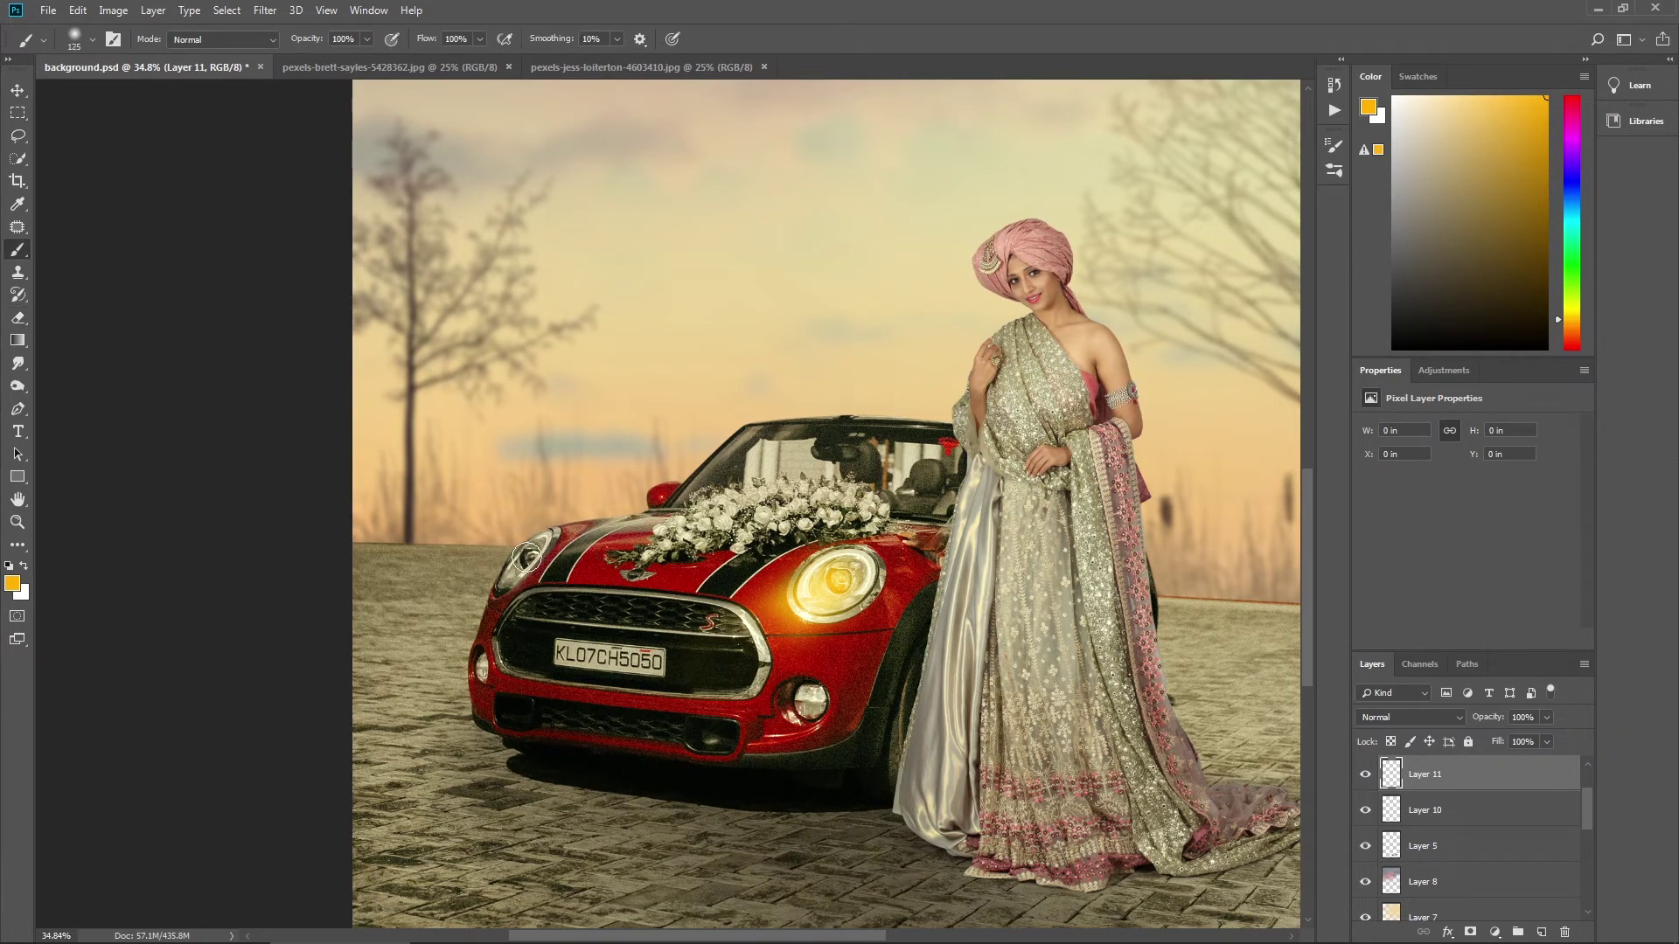
left_click_drag(504, 560, 580, 564)
key("]")
left_click(557, 549)
key("ctrl+f")
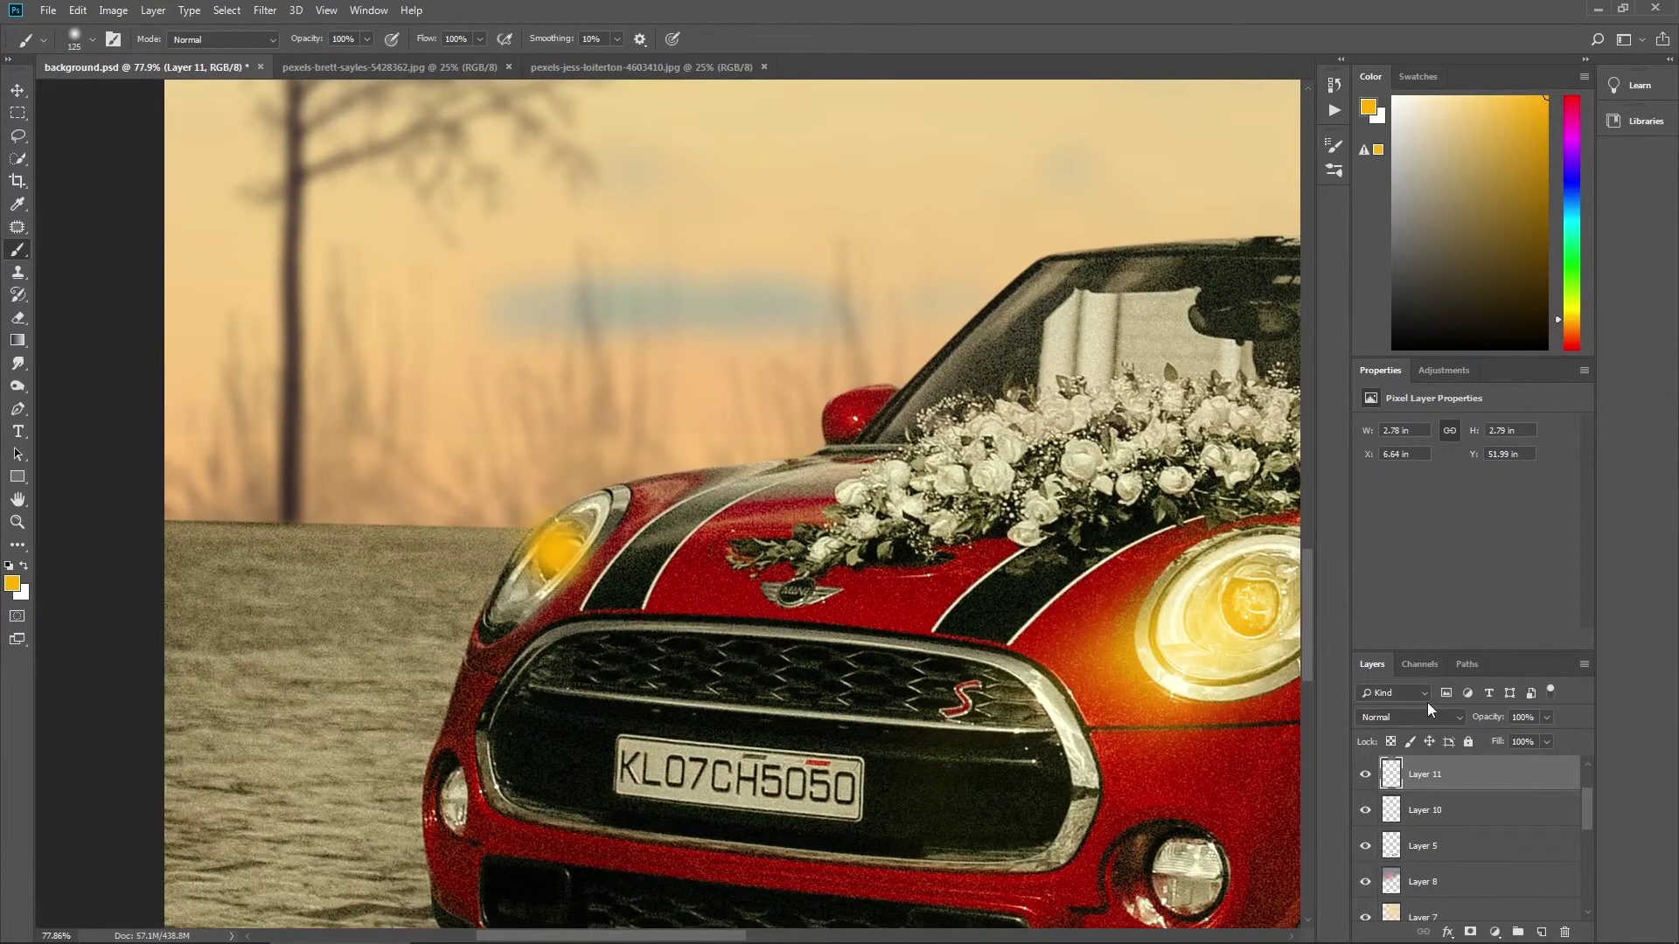
left_click(1405, 718)
left_click(1399, 430)
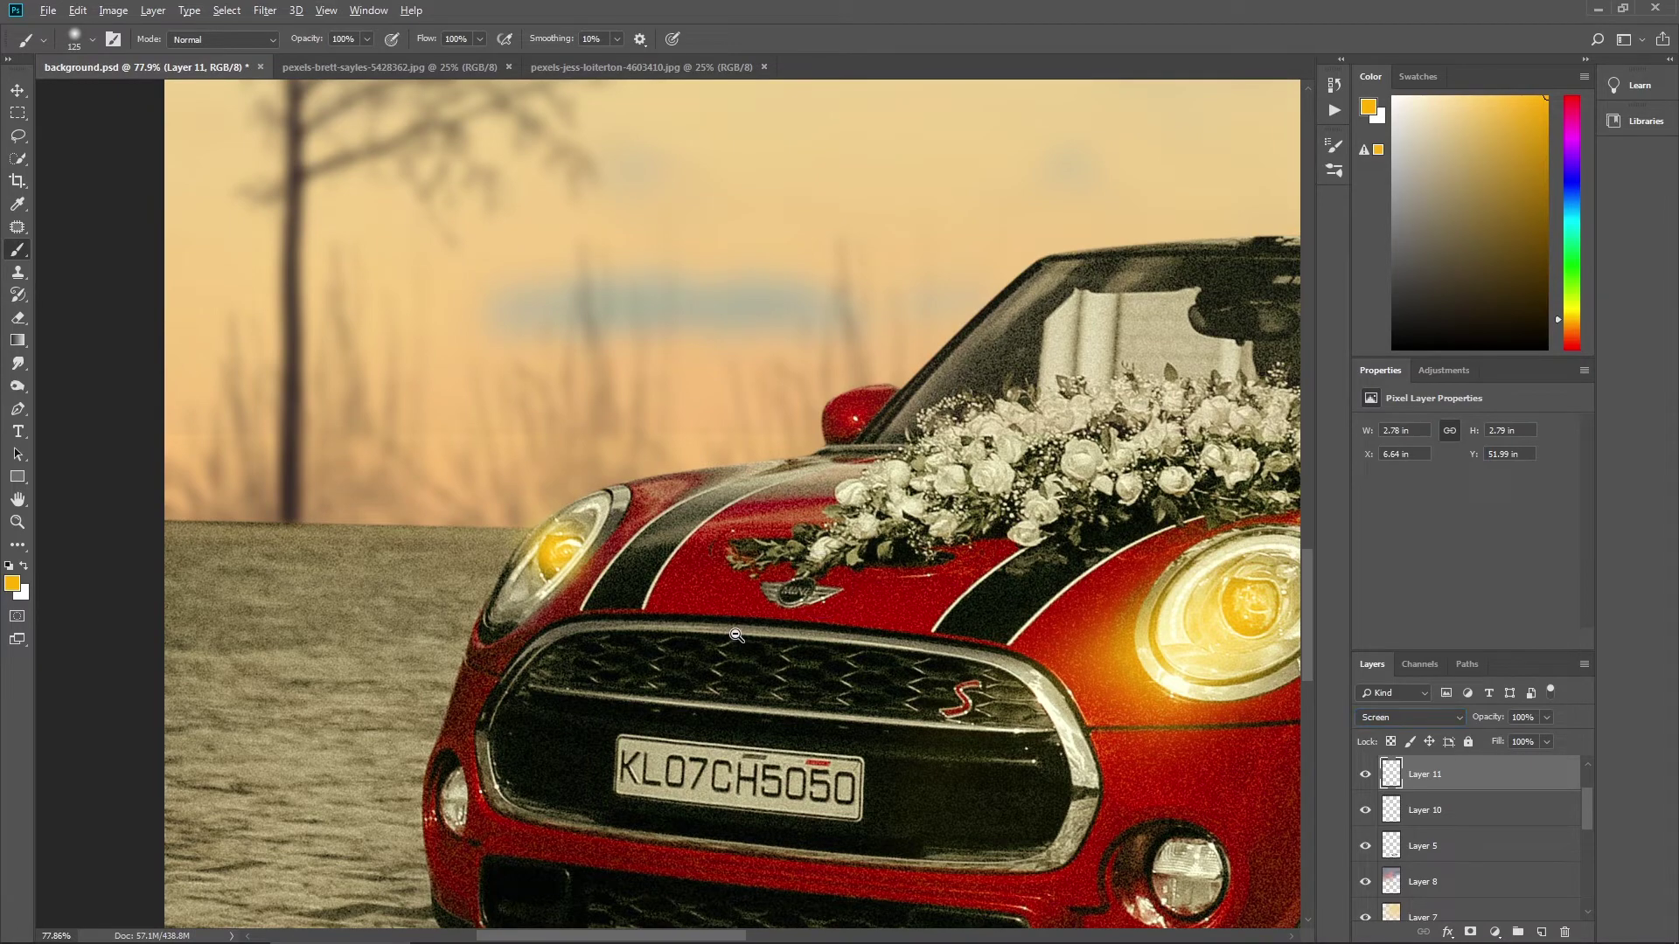
scroll(736, 636, "down", 4)
Step: Paint a straight orange beam from the far headlight onto the pavement on another new layer and set it to Screen
left_click(1541, 933)
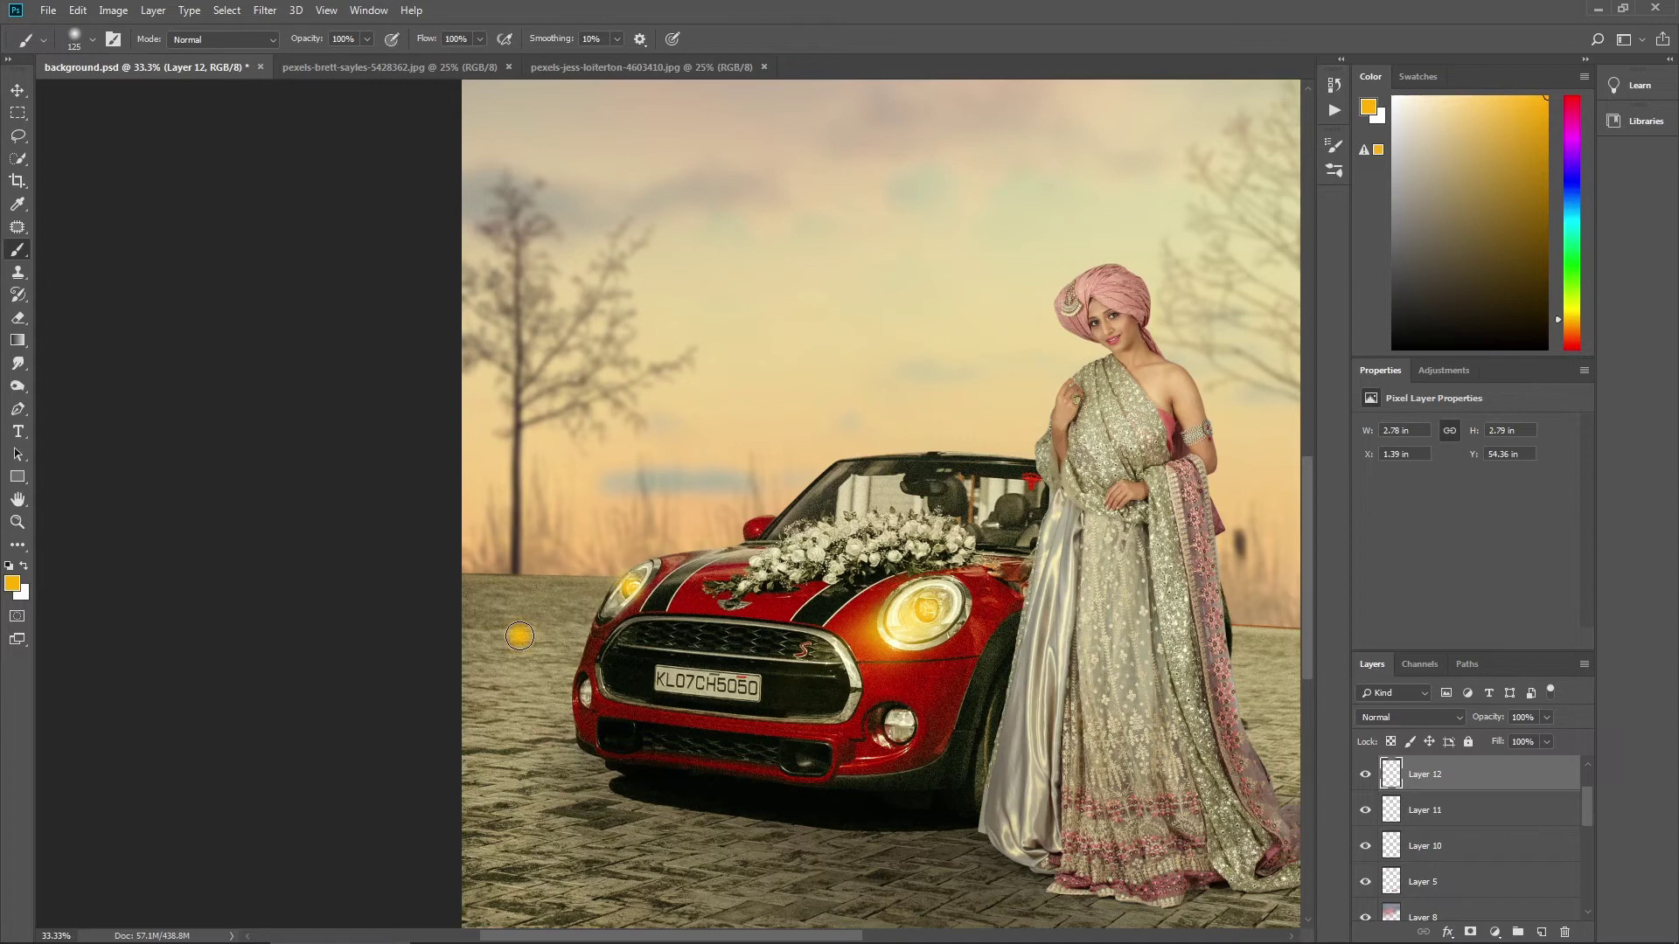
left_click(630, 592, "shift")
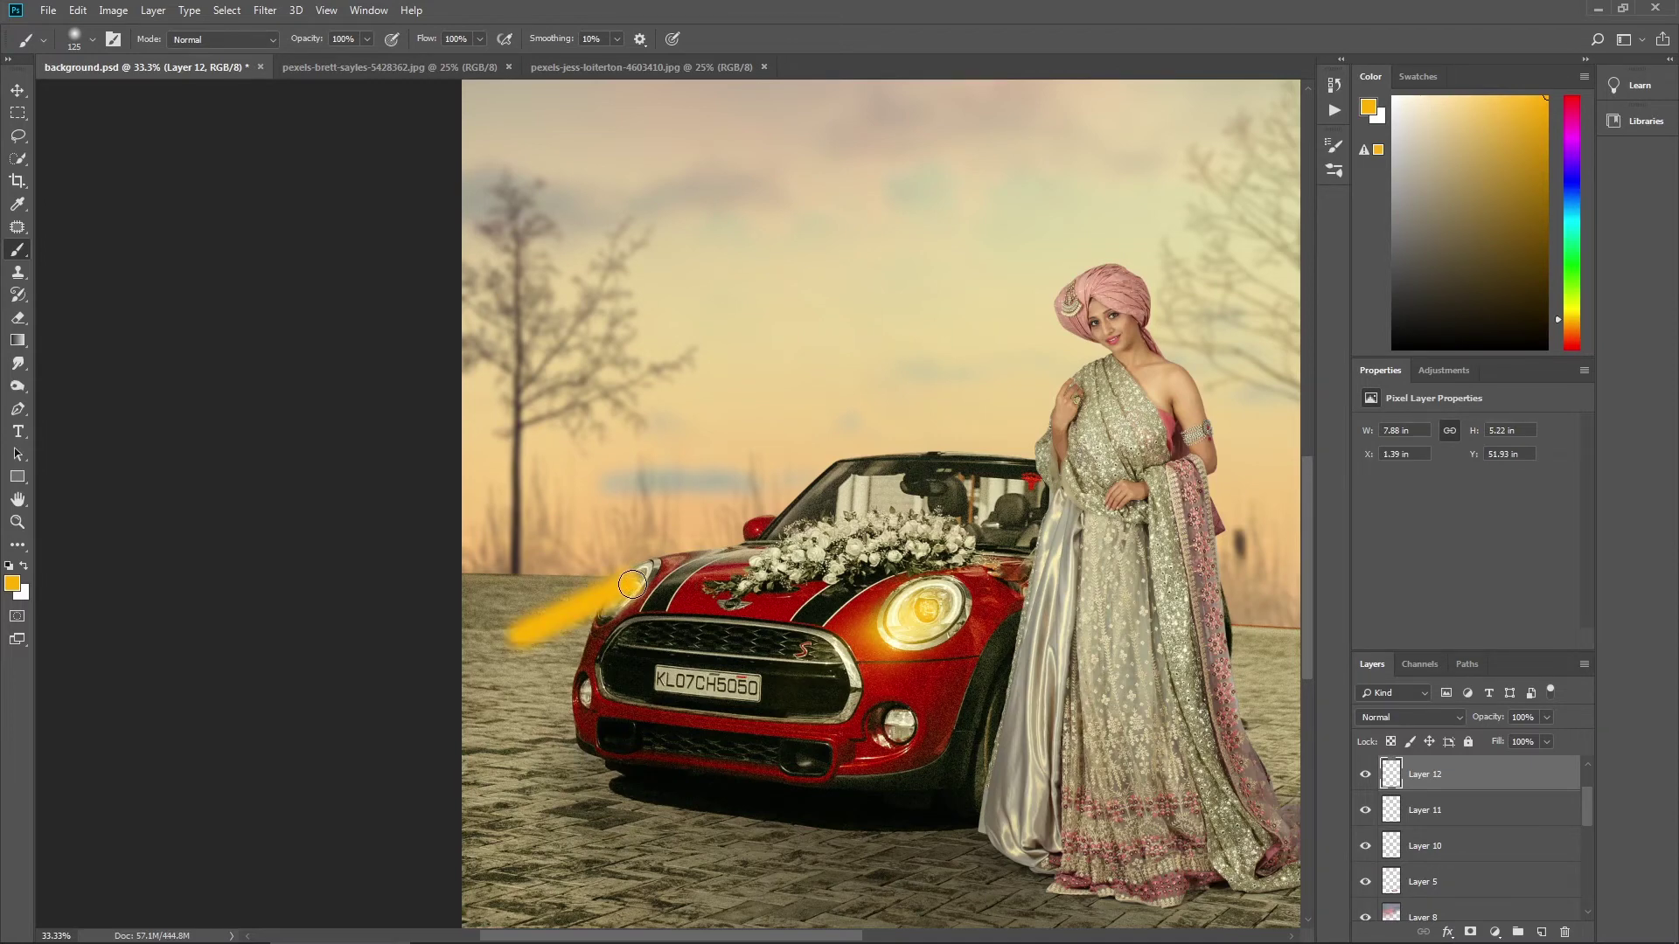
left_click(1417, 716)
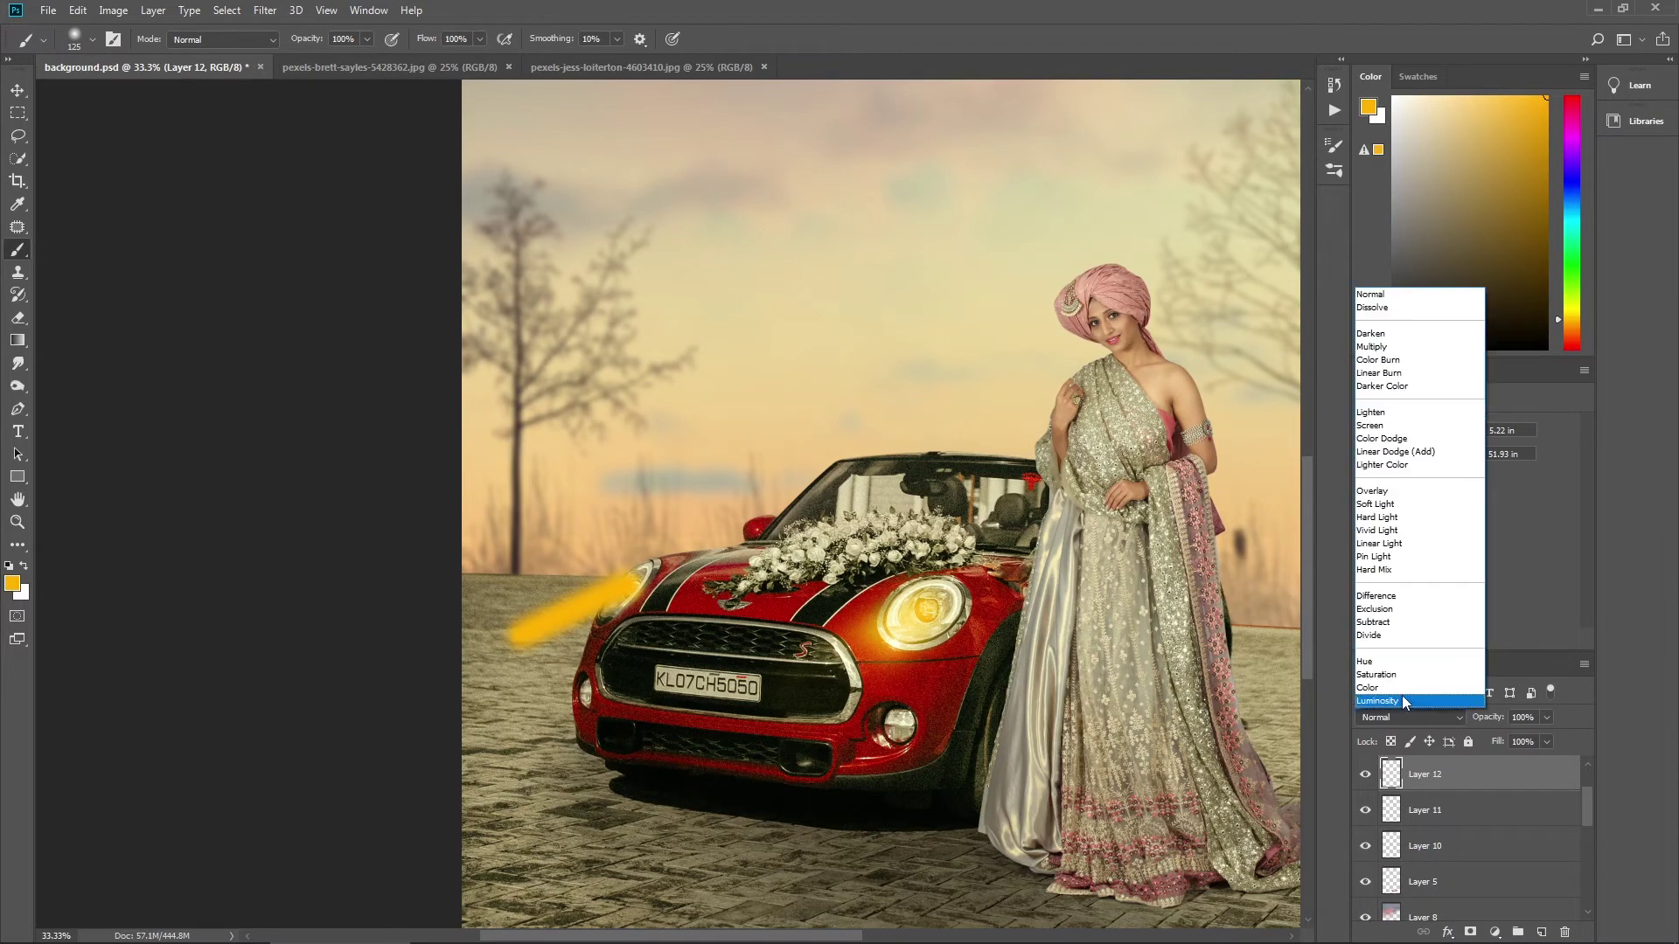
left_click(1399, 430)
left_click_drag(548, 627, 617, 681)
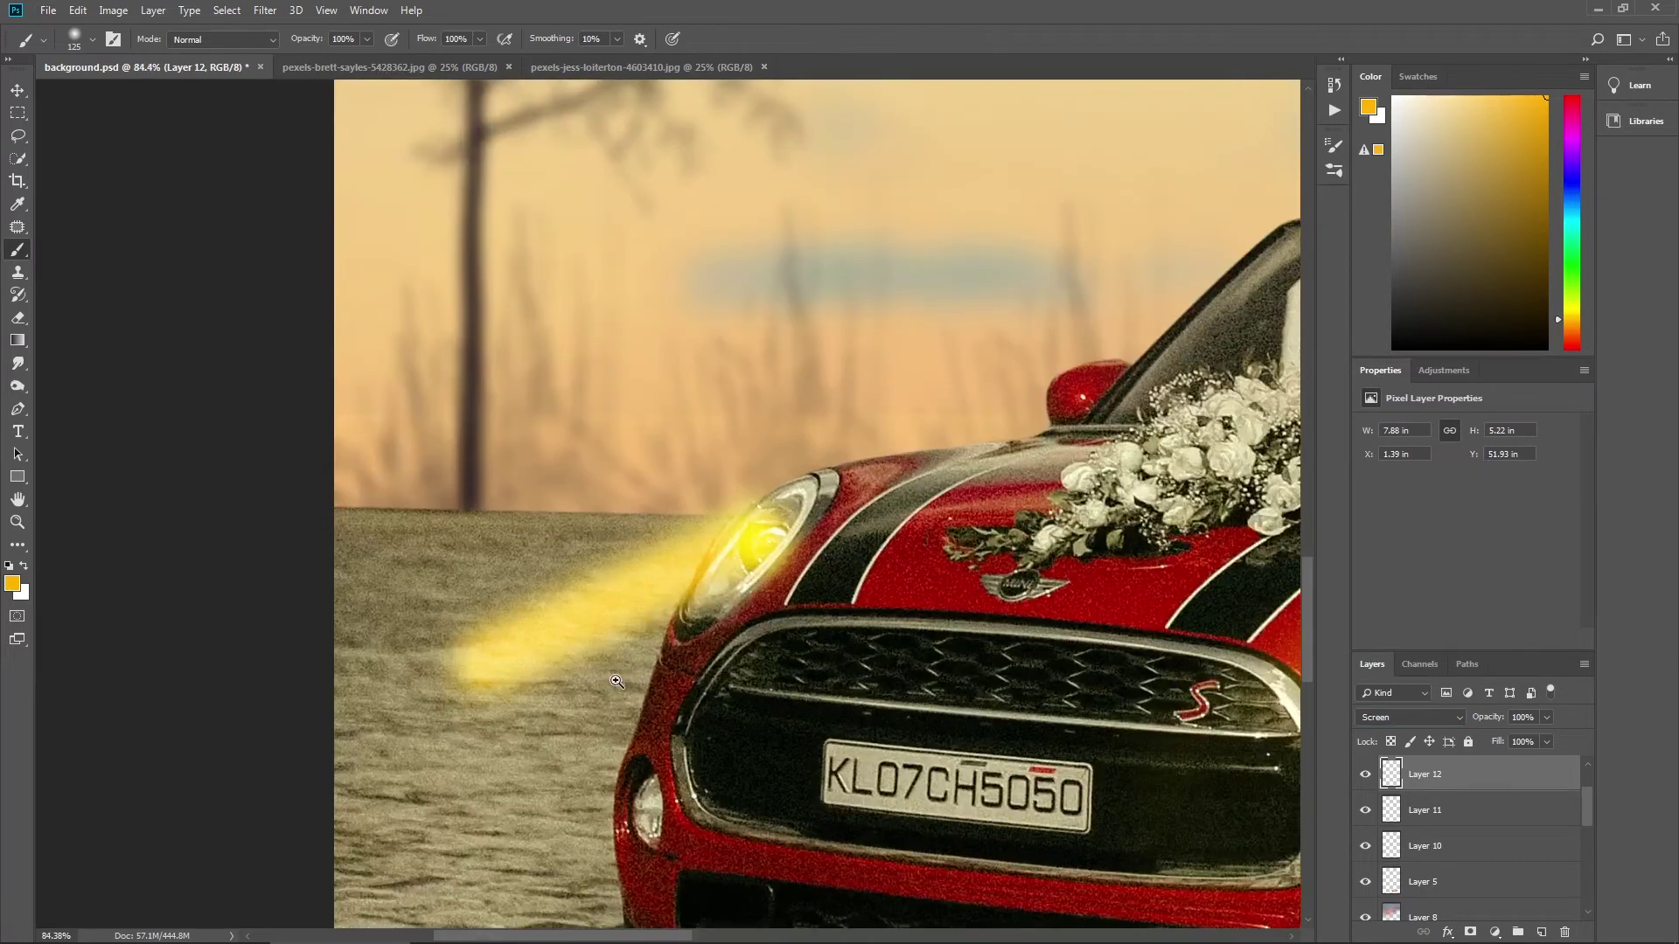
Step: Softly erase the far headlight's beam so it fades into the pavement, and check both lights in the whole composite
key("e")
mouse_move(724, 507)
left_mouse_down()
mouse_move(465, 607)
mouse_move(633, 569)
mouse_move(587, 624)
mouse_move(672, 641)
mouse_move(478, 708)
mouse_move(454, 682)
left_mouse_up()
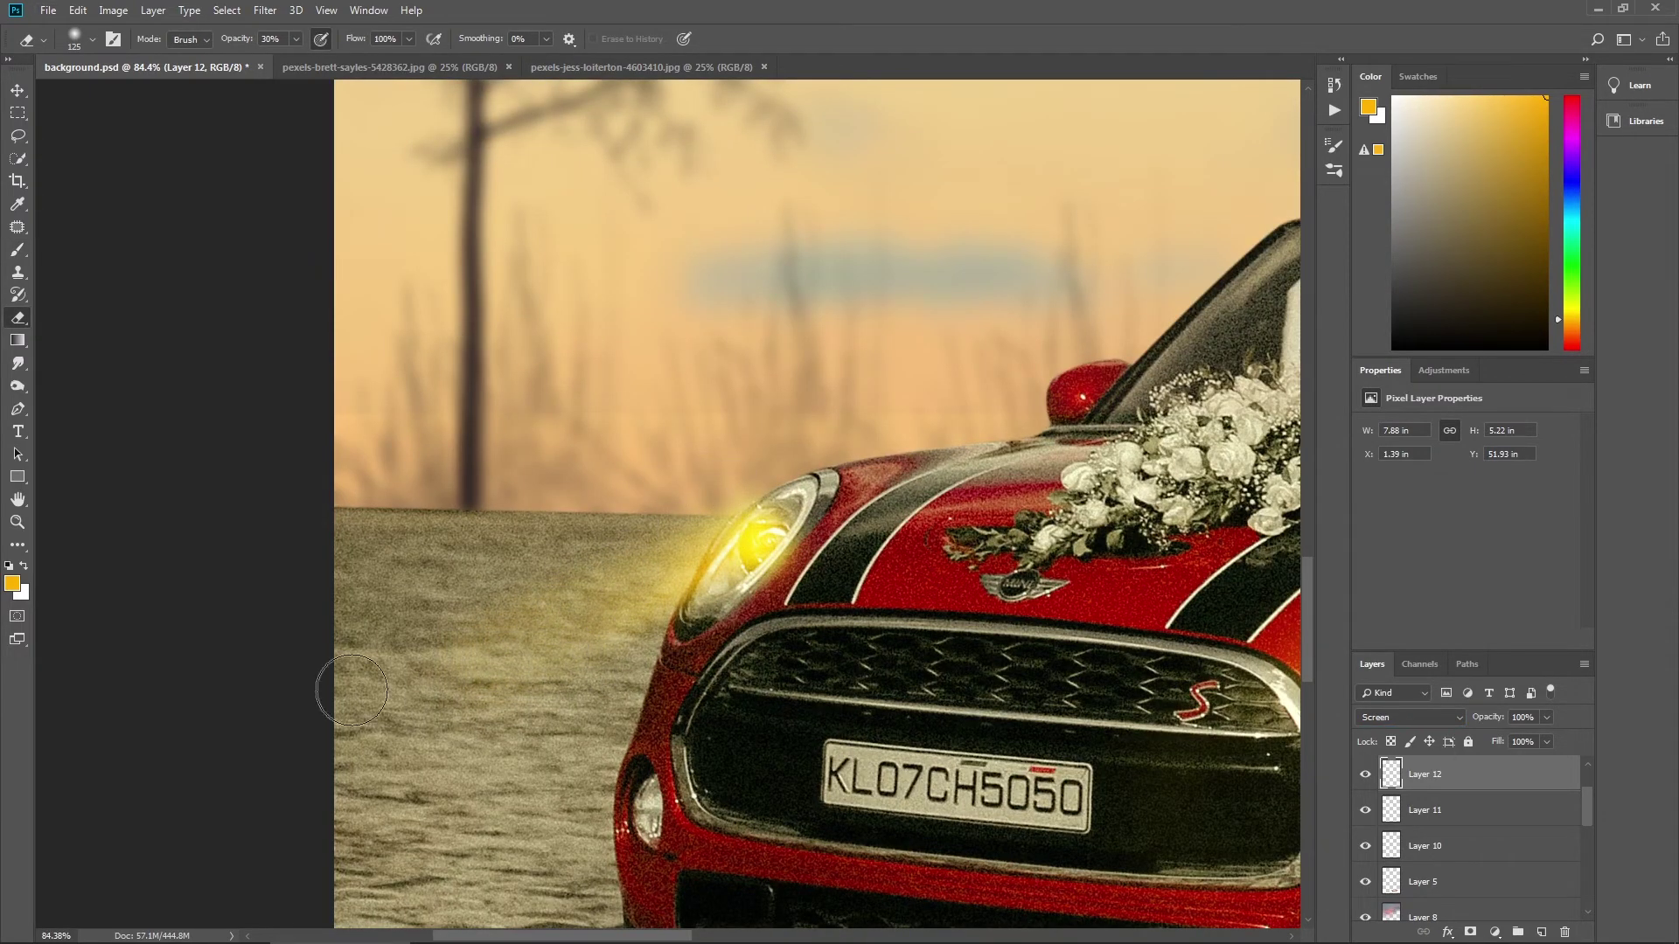
left_click_drag(946, 610, 969, 596)
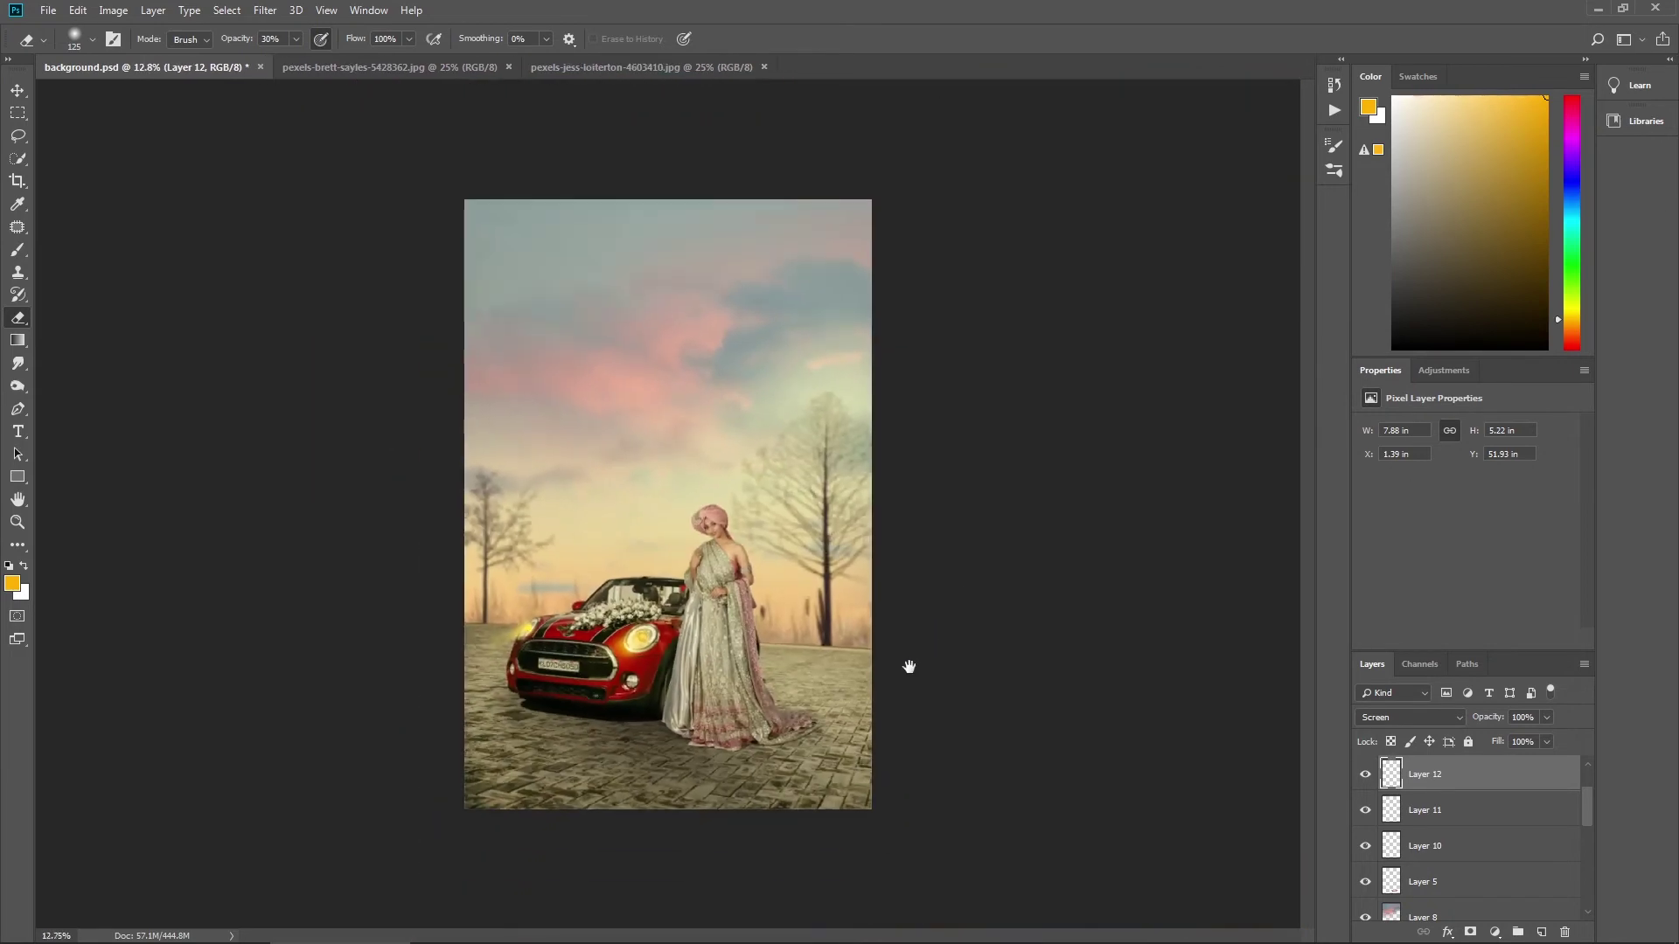
scroll(627, 677, "up", 3)
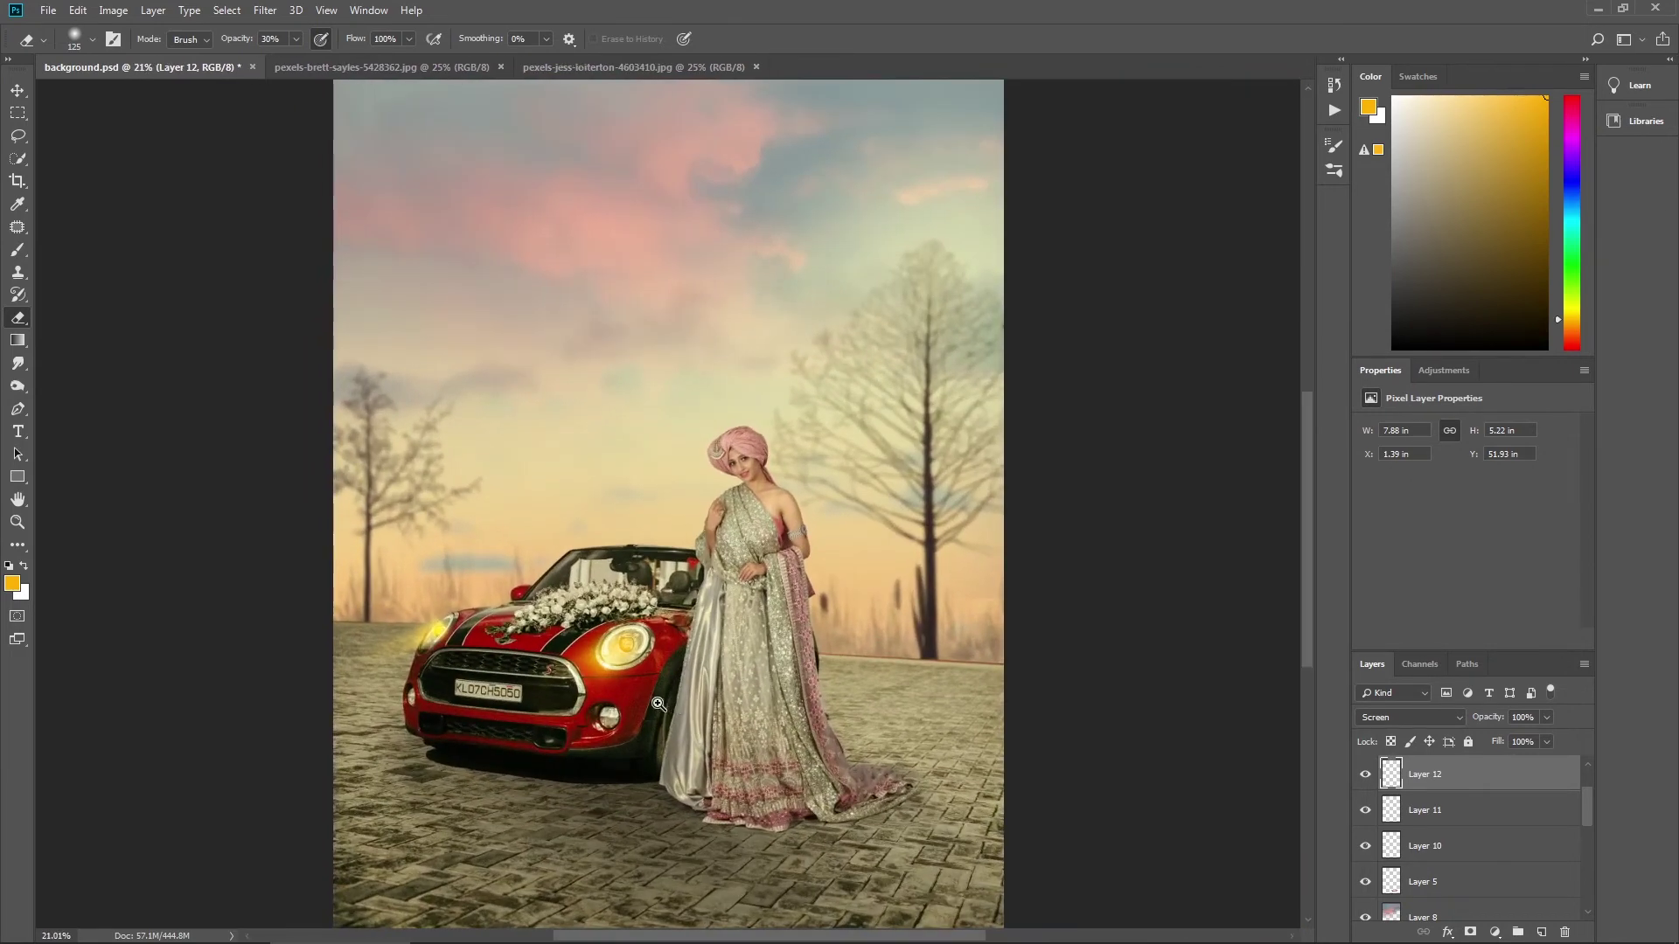
scroll(542, 667, "up", 1)
scroll(612, 587, "down", 6)
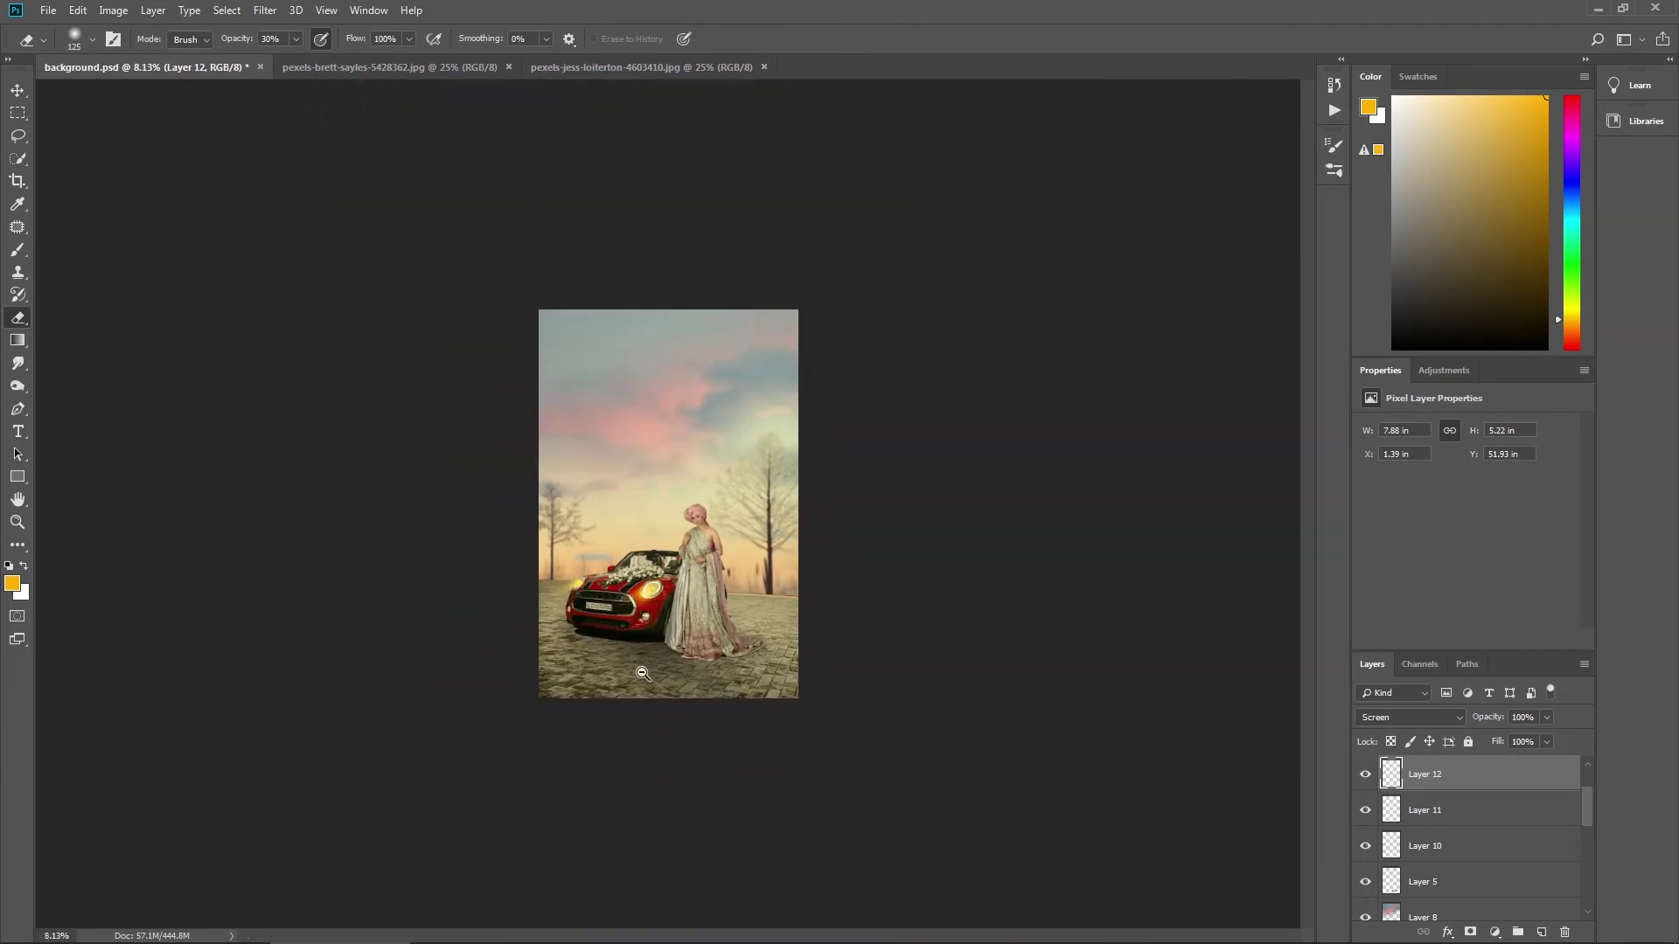
scroll(708, 666, "up", 4)
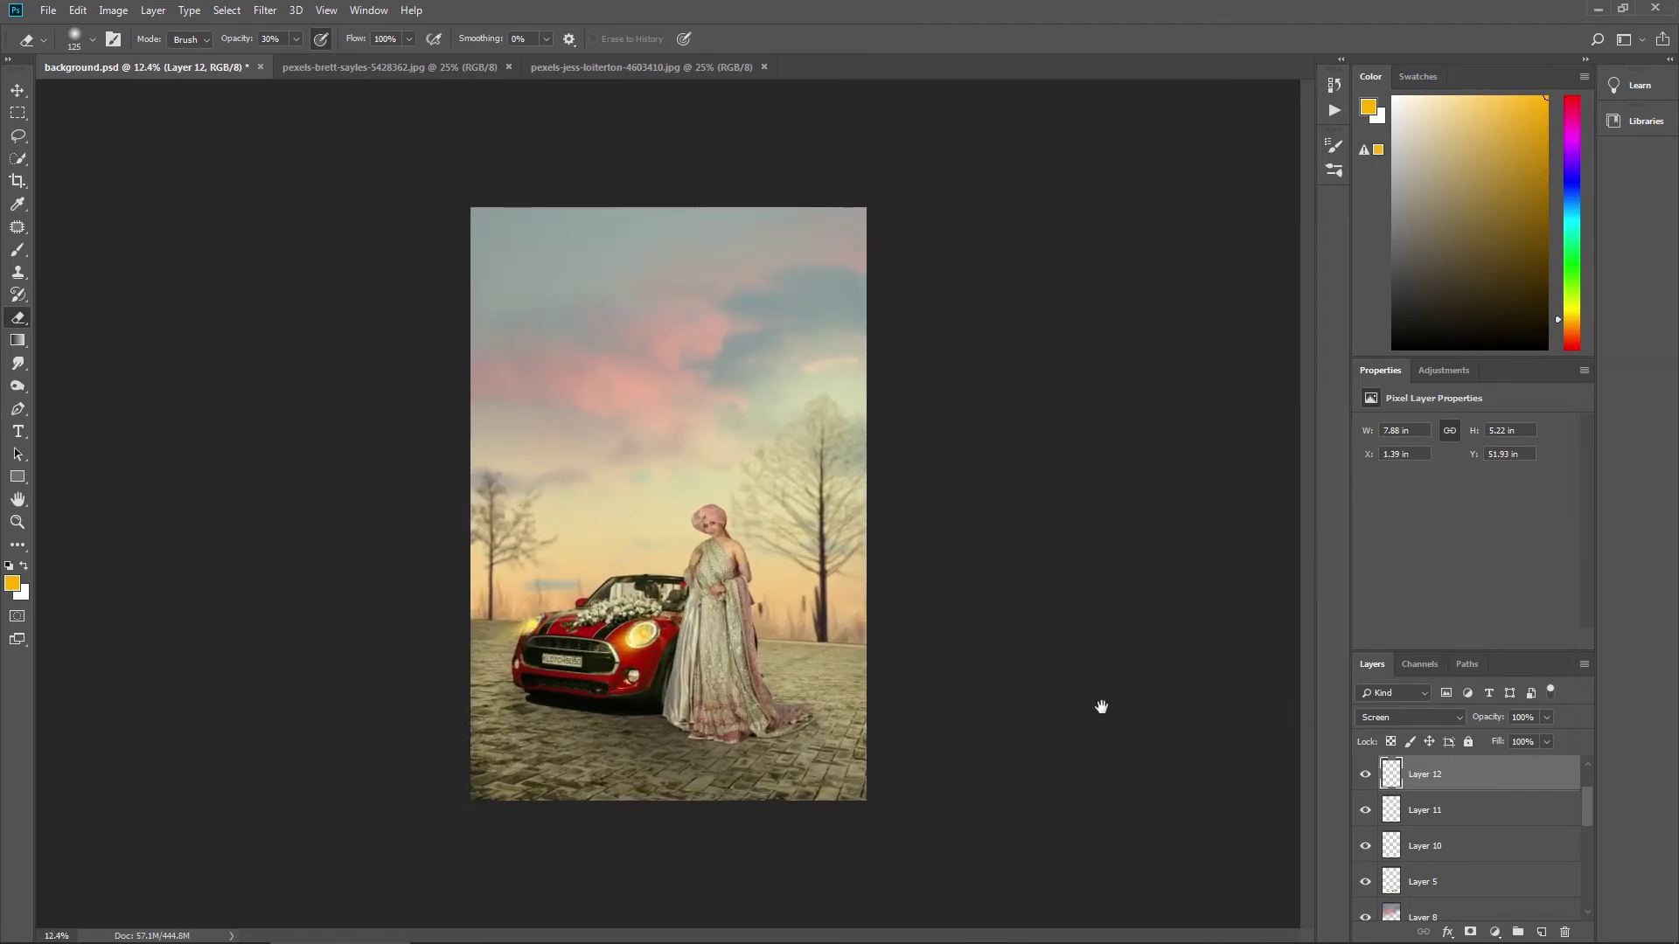
scroll(787, 660, "up", 2)
Step: Select Layers 10, 11 and 12 without Layer 5 and lower their opacity to 66%
left_click(1465, 811, "shift")
left_click(1473, 848, "shift")
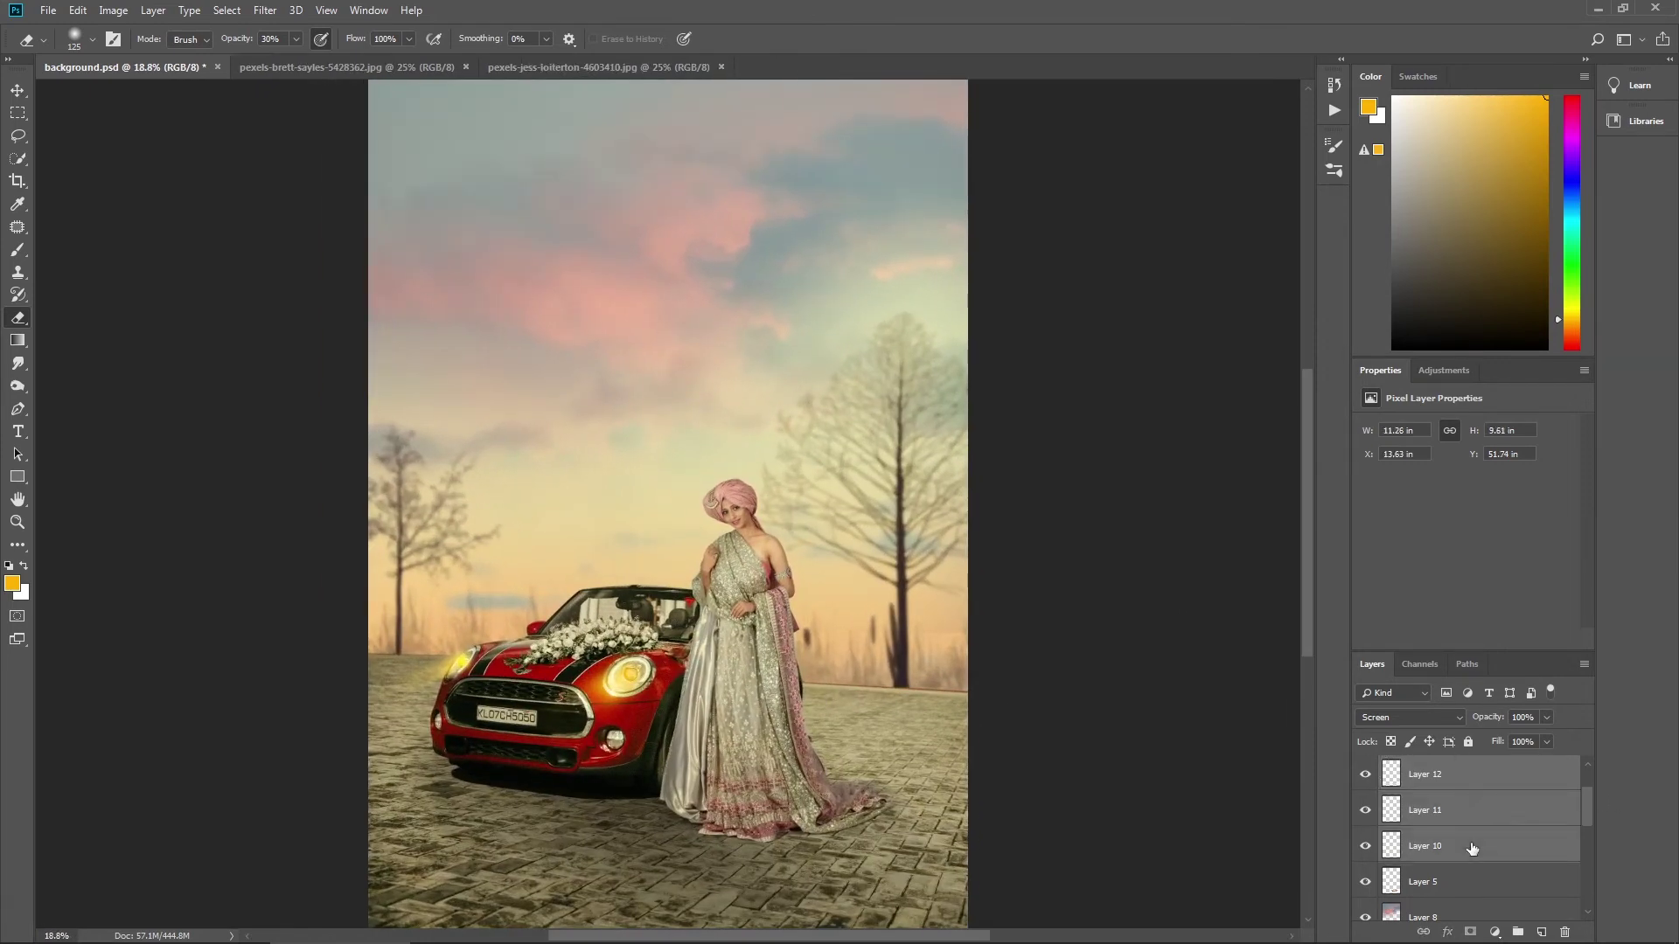
left_click(1451, 882, "shift")
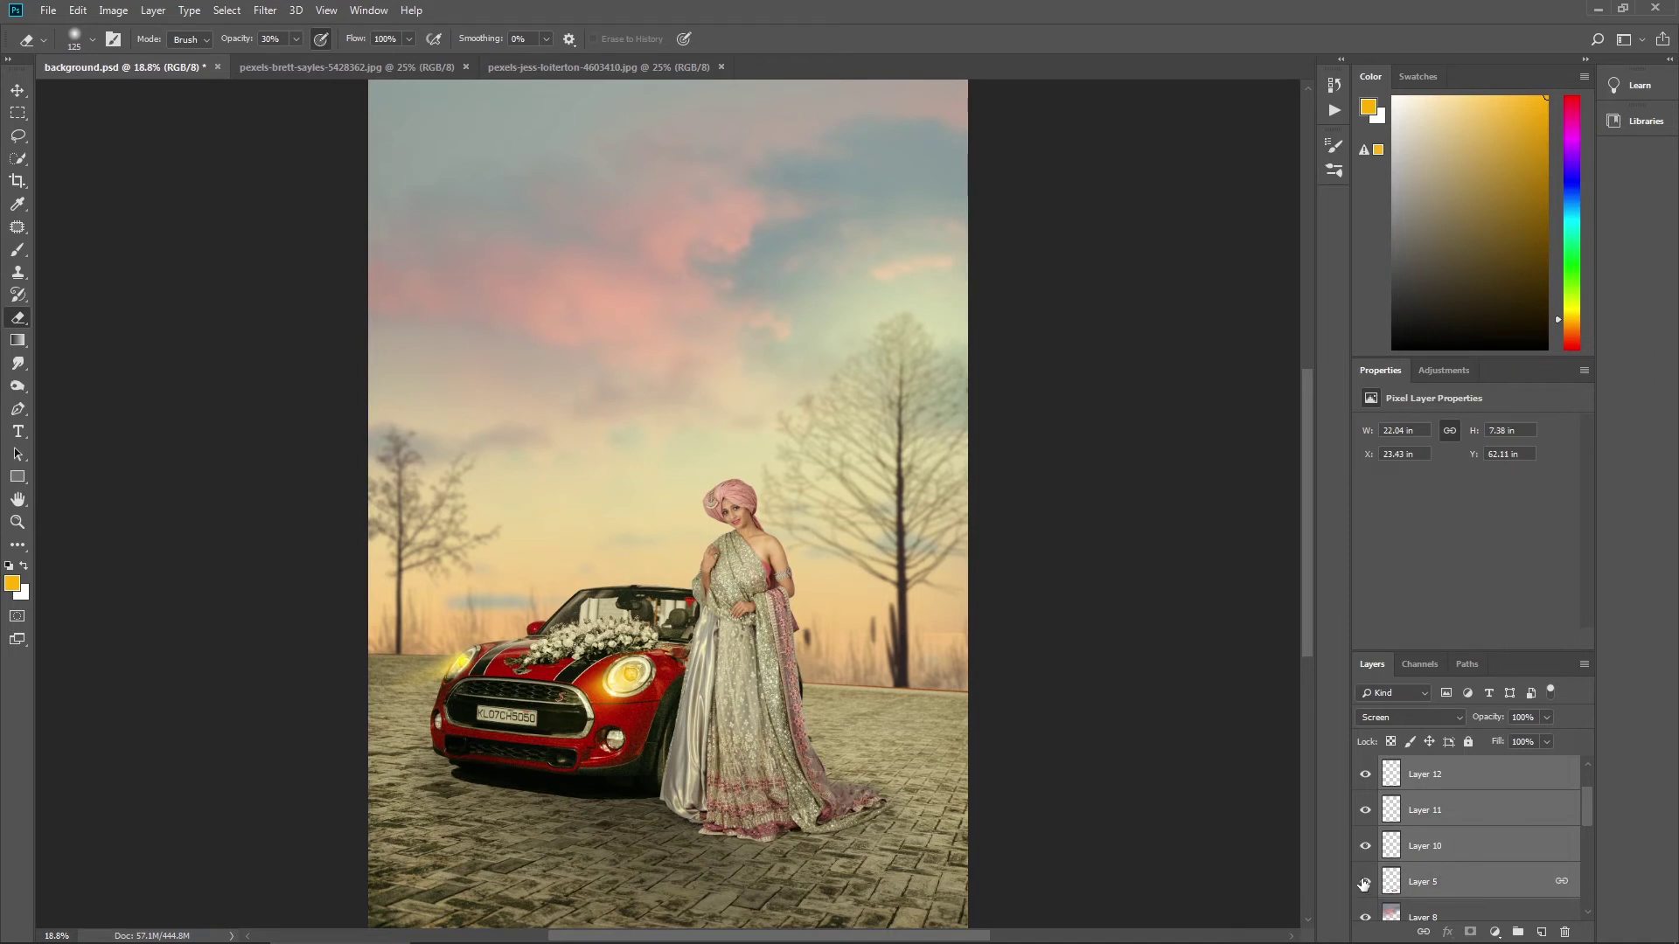
left_click(1434, 885, "ctrl")
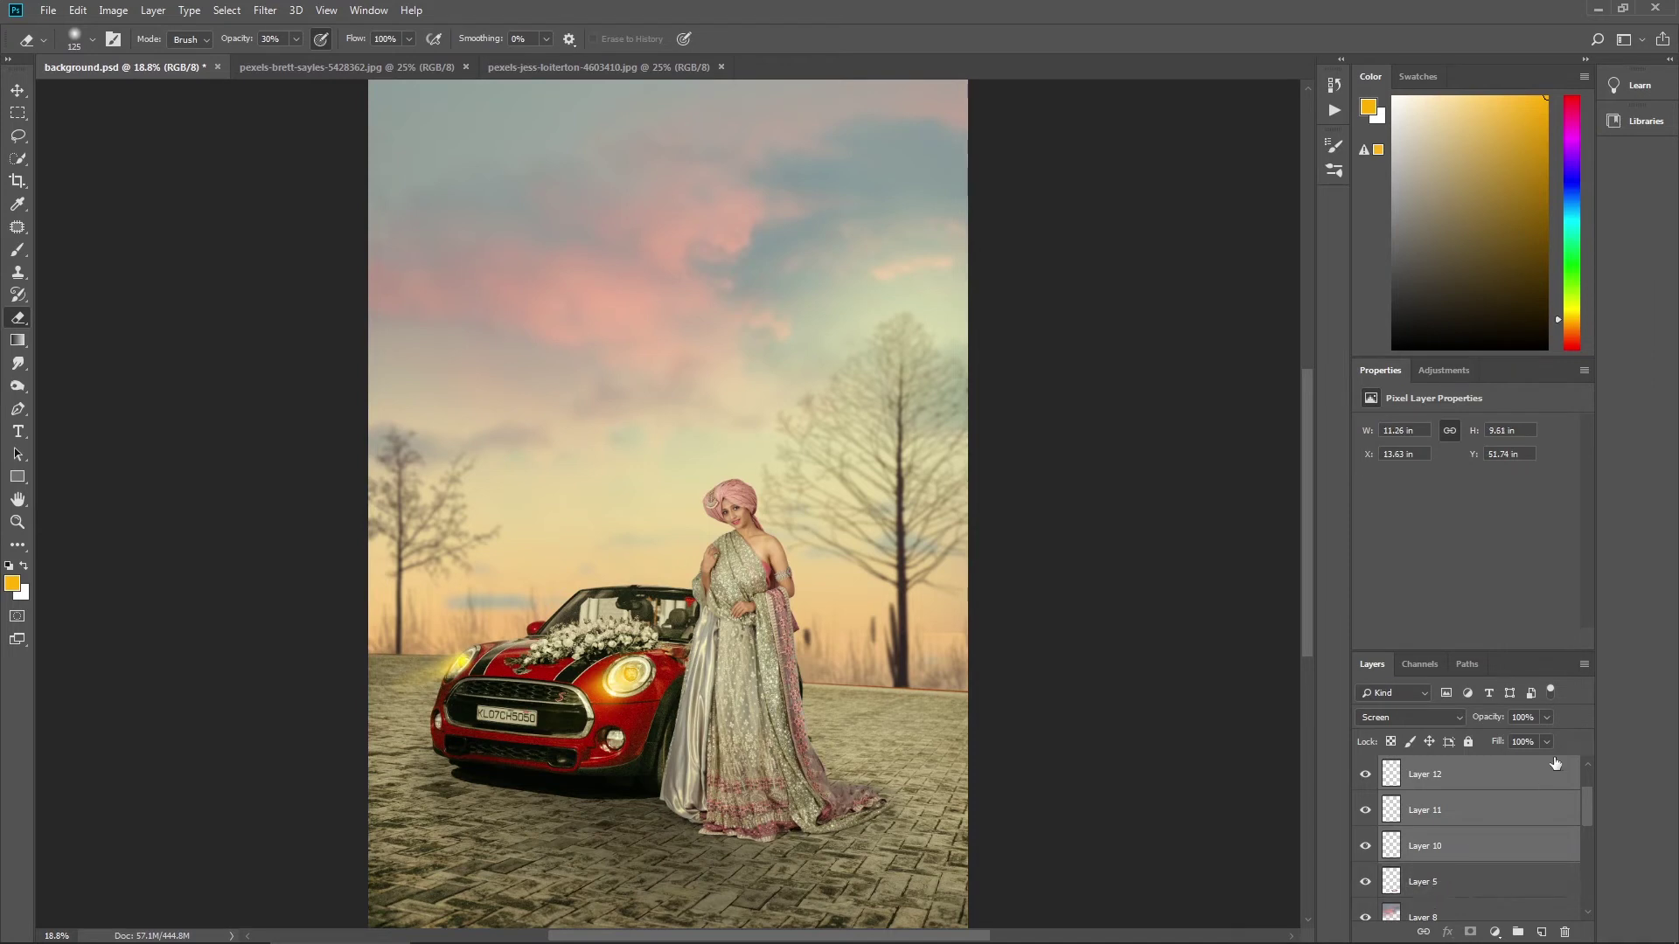
left_click(1520, 737)
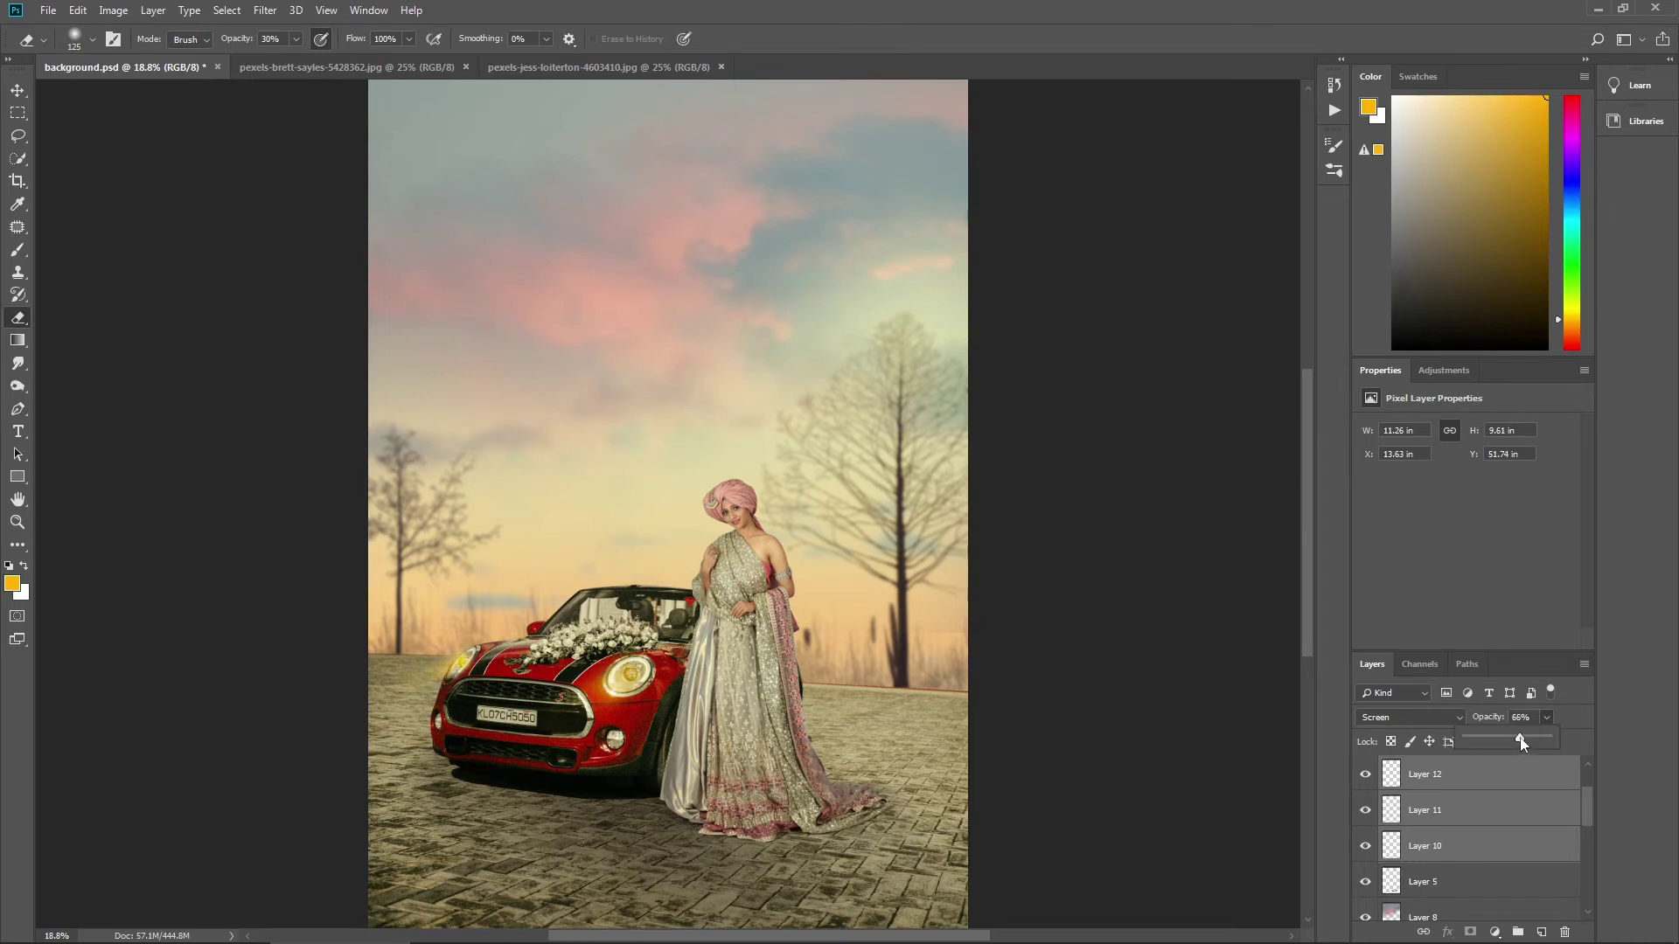
left_click_drag(916, 677, 801, 668)
key("ctrl+0")
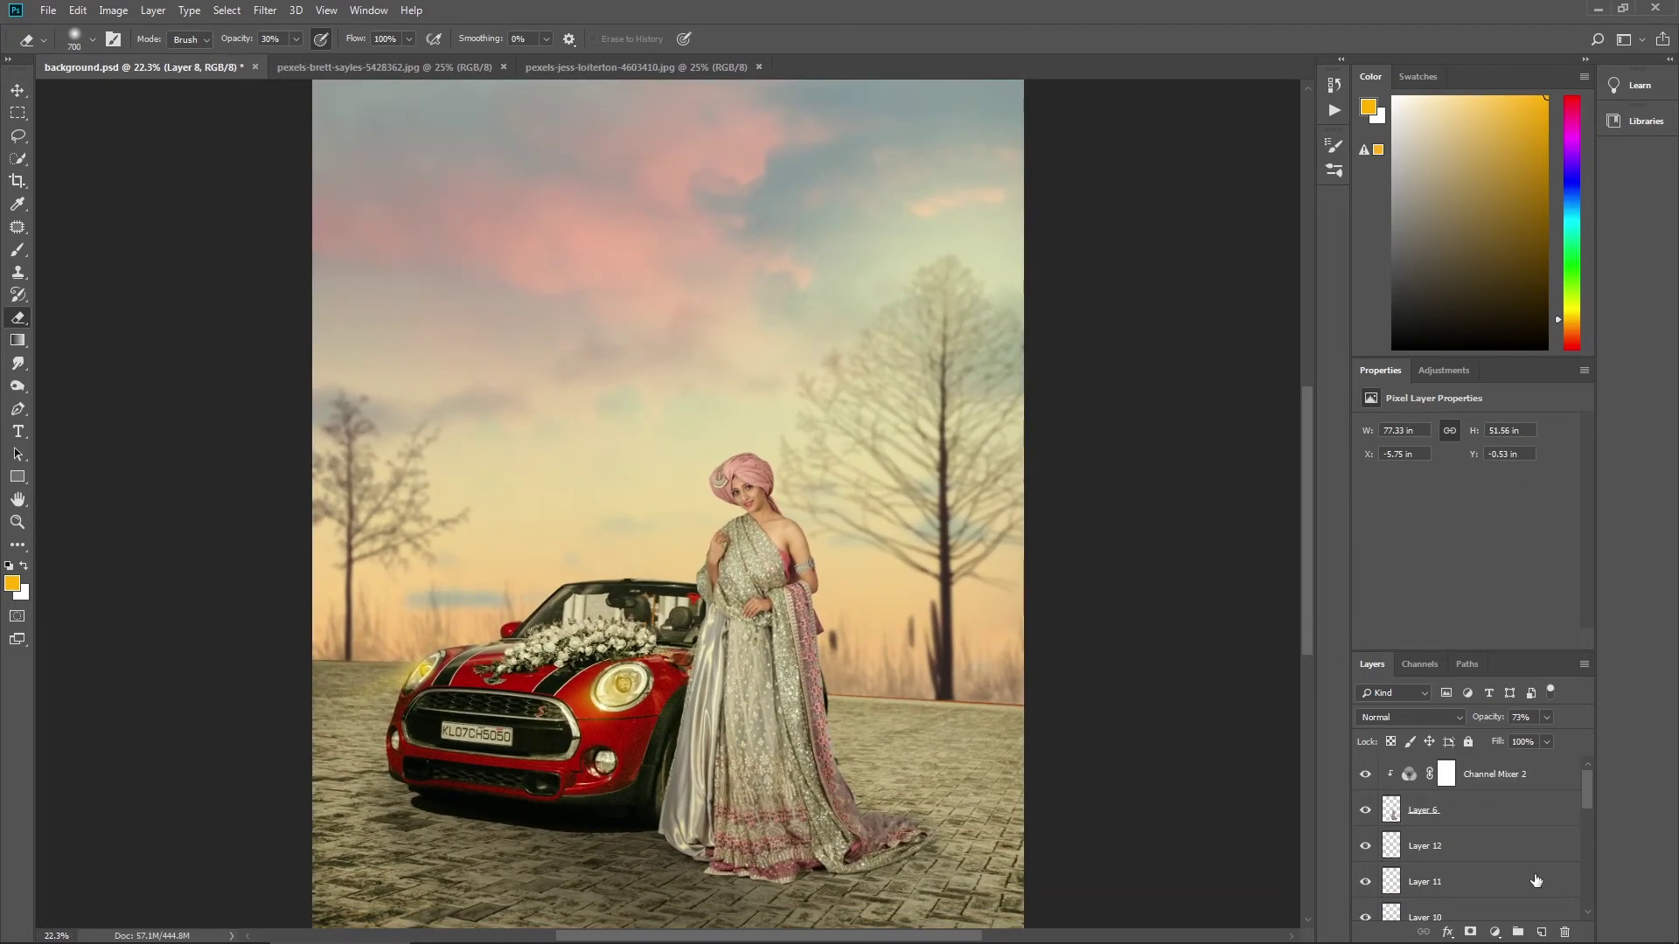
Step: Look through the background and sky layers, and add a new empty layer at the top of the stack above Channel Mixer 2
scroll(1531, 878, "down", 3)
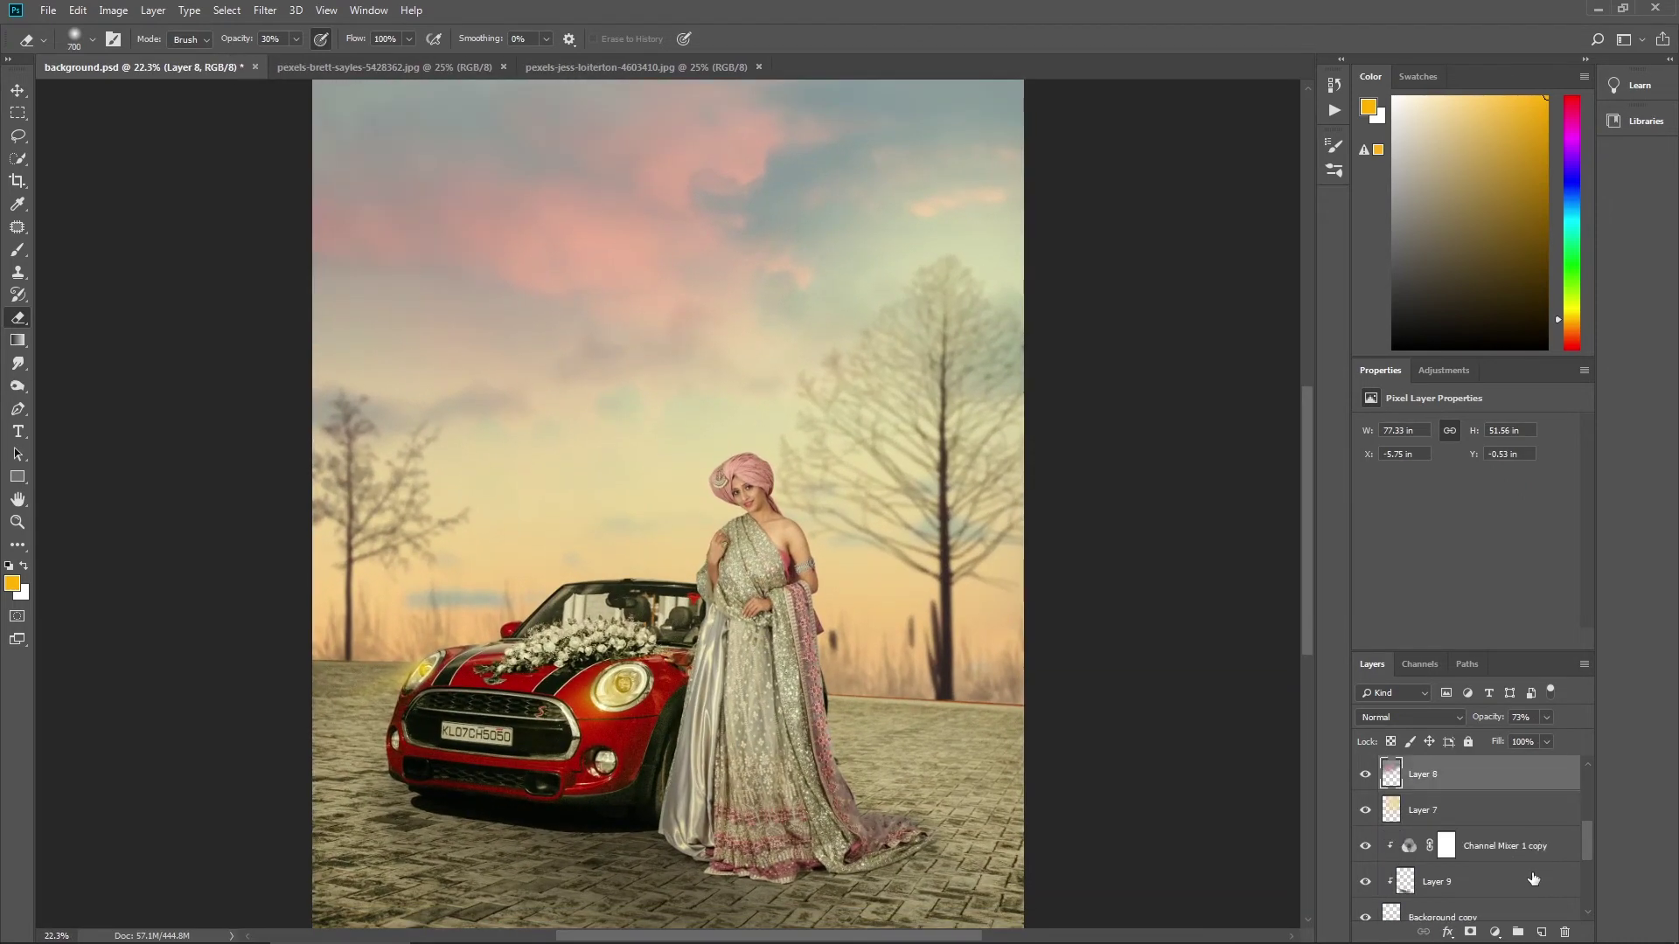
scroll(1530, 877, "up", 1)
left_click(1499, 807)
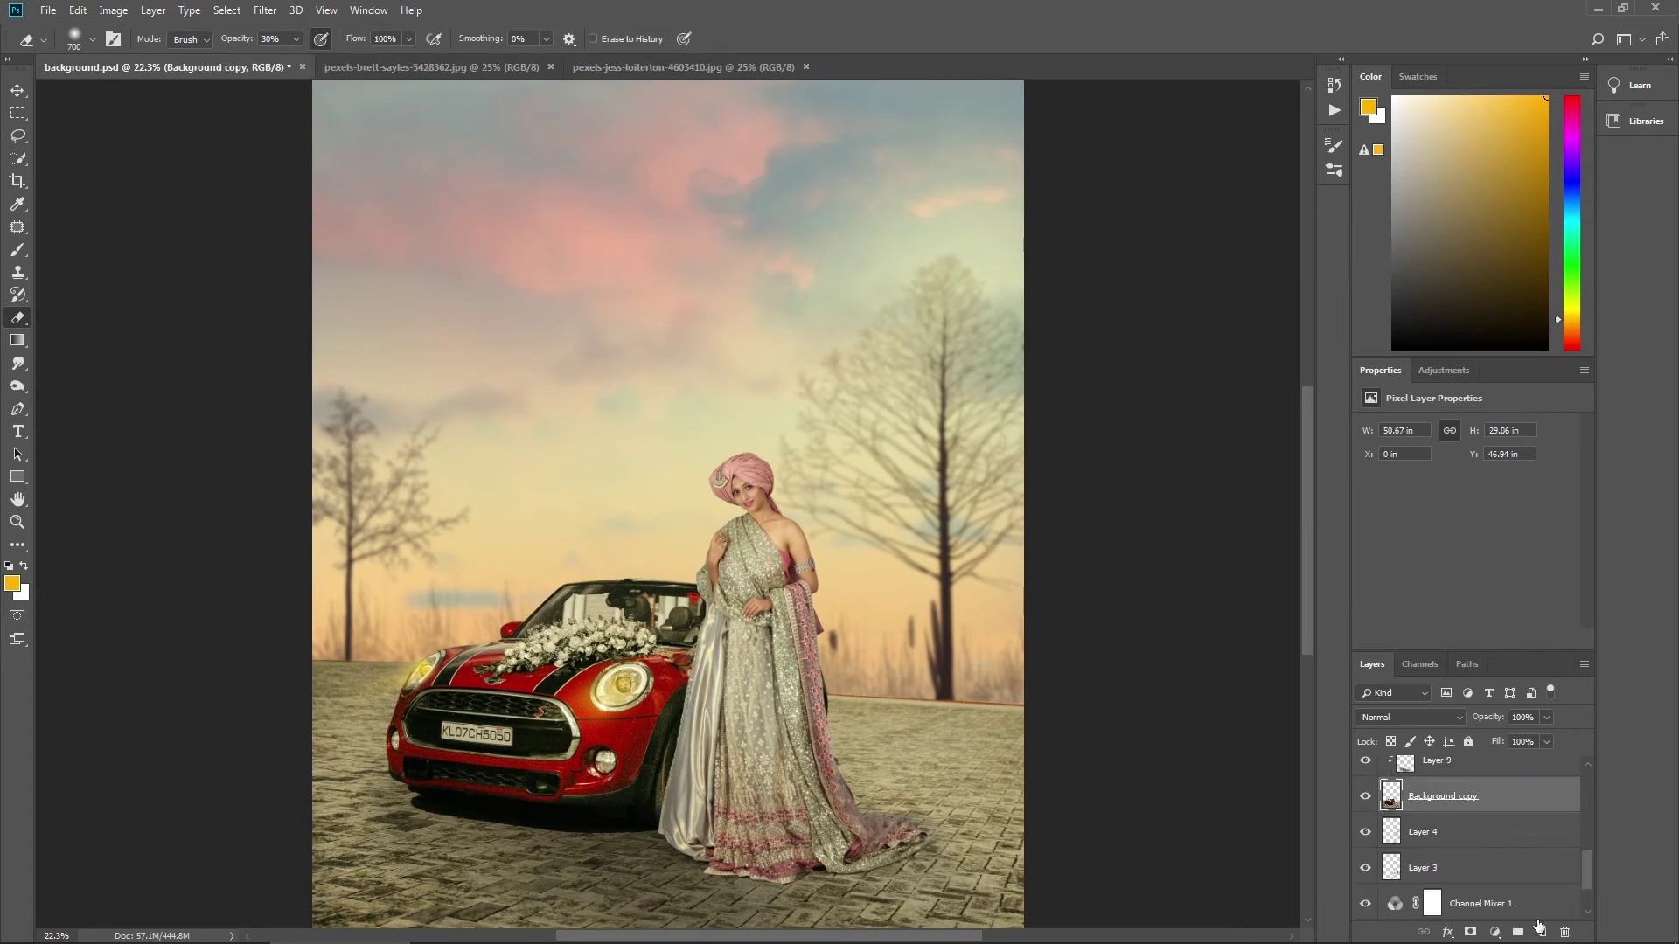
scroll(1531, 903, "up", 3)
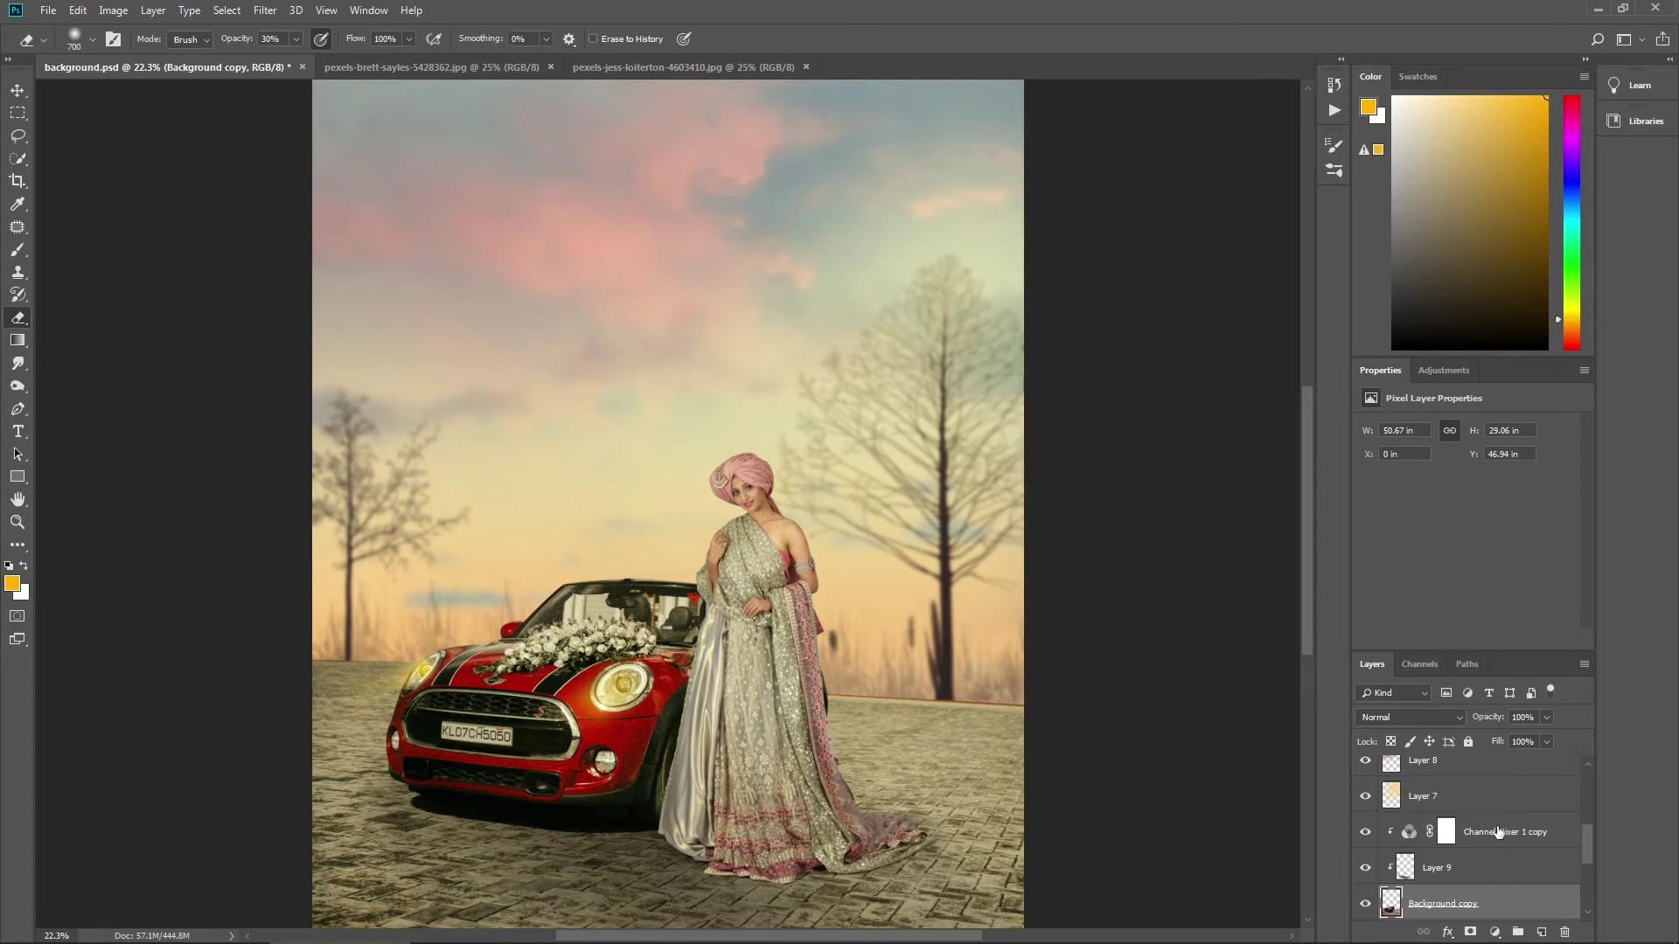
left_click(1509, 800)
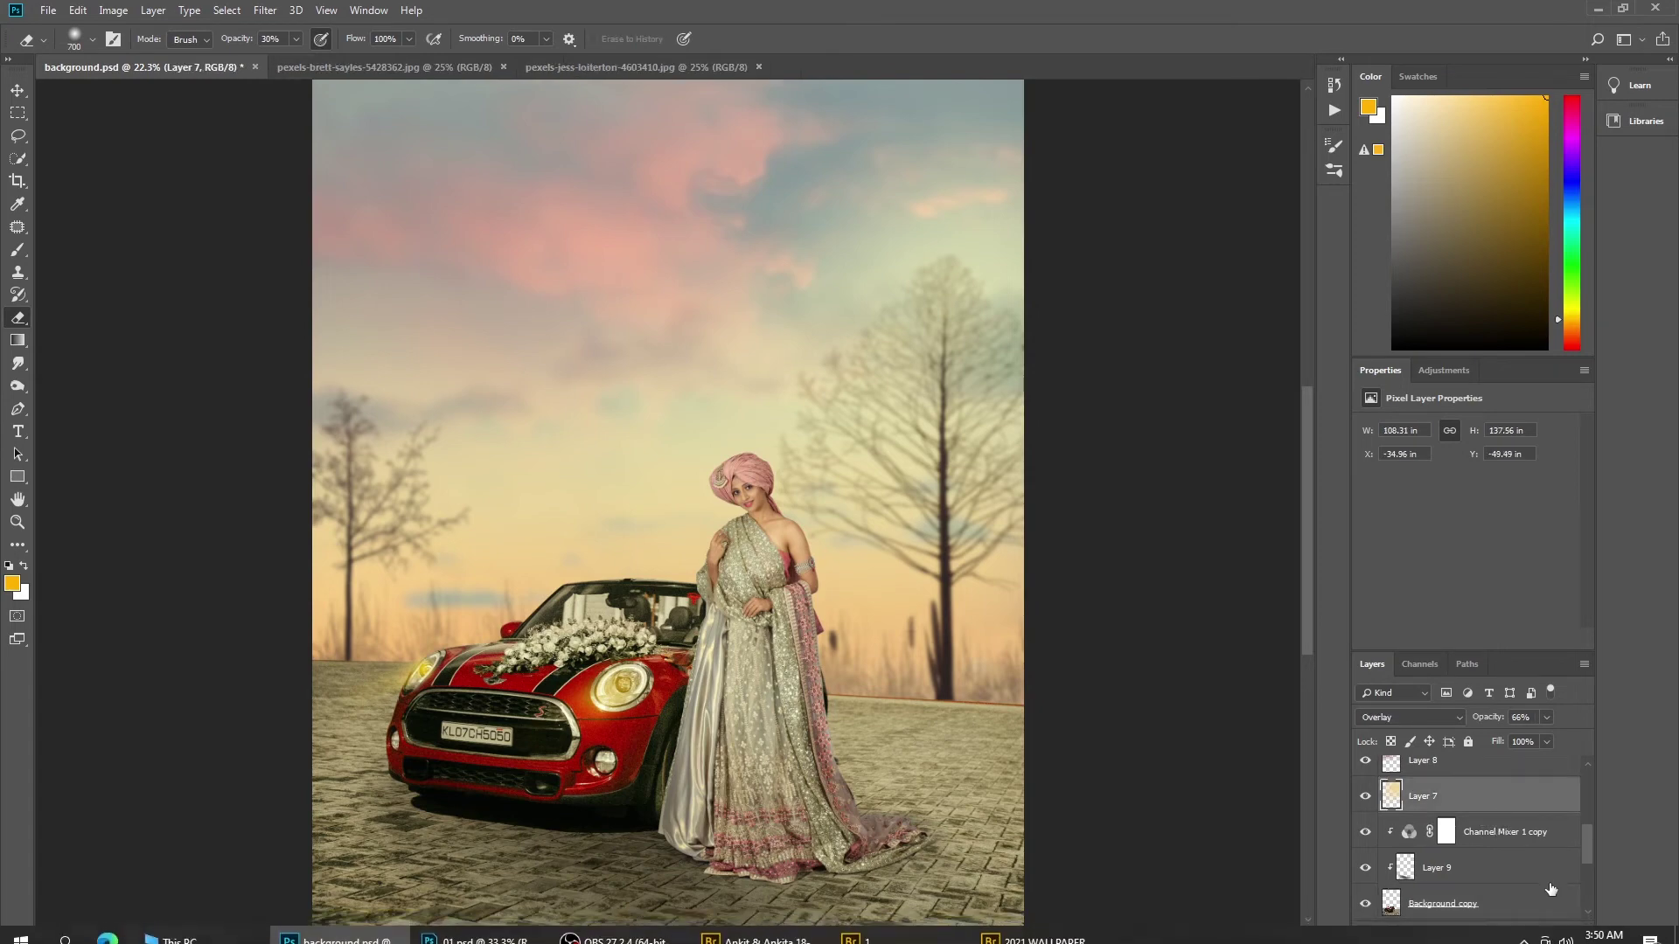
left_click(1542, 933)
left_click_drag(1473, 799, 1471, 843)
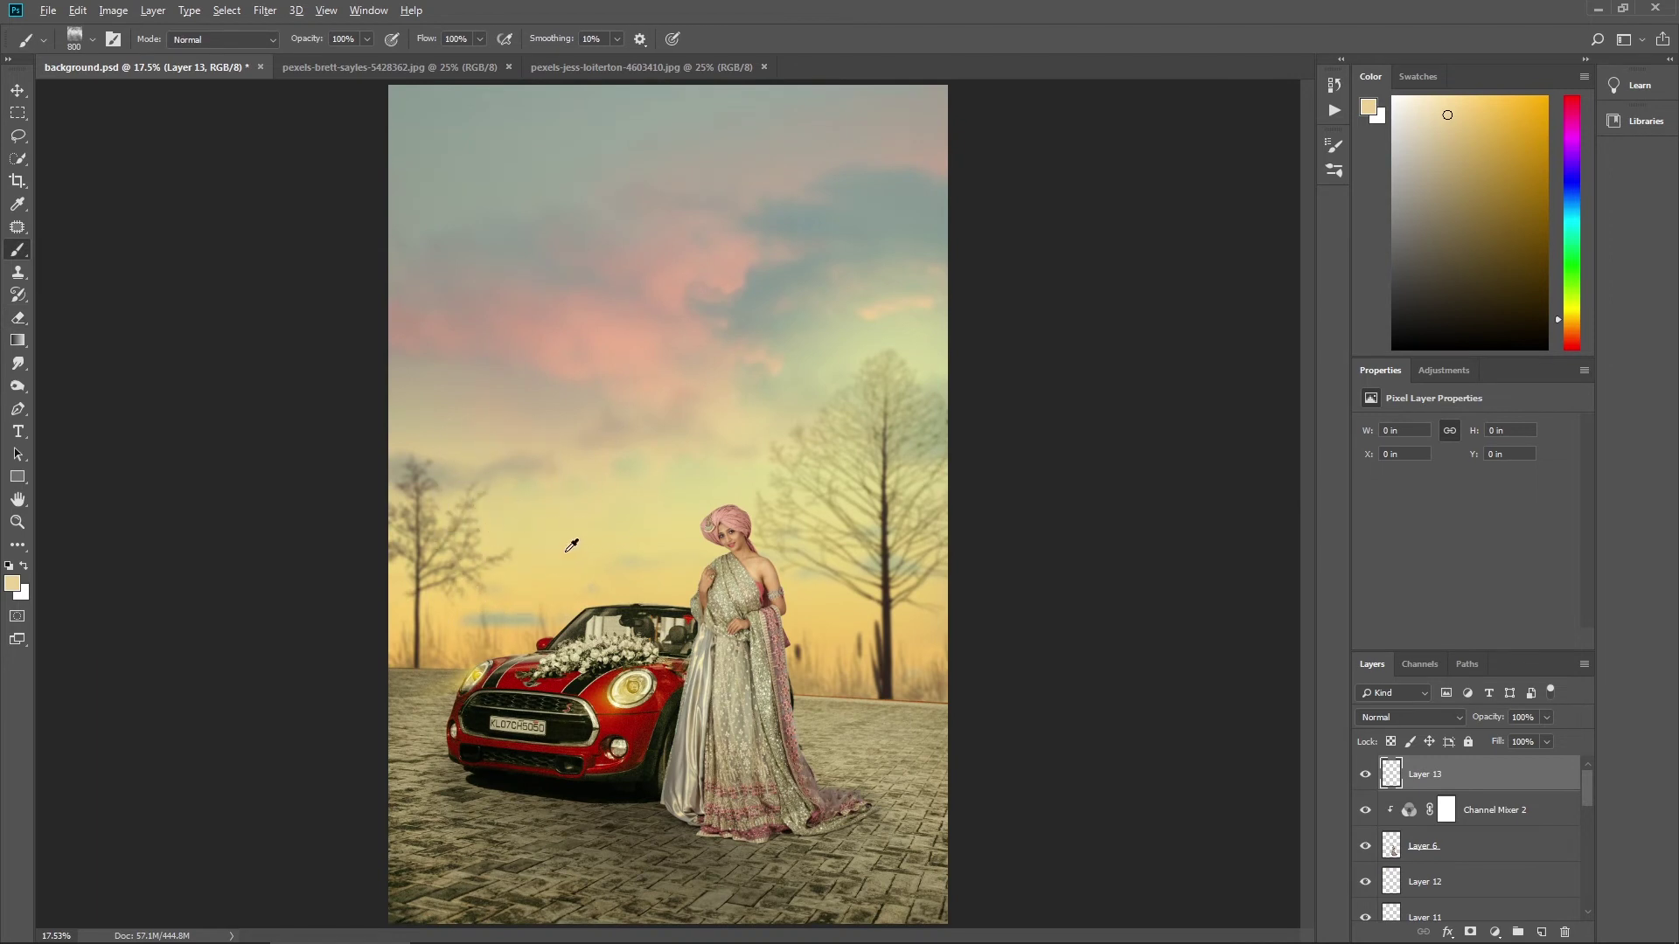
Step: Sample the warm yellow of the lower sky and choose a soft round brush with 13% flow for painting on Layer 13
left_click(564, 551, "alt")
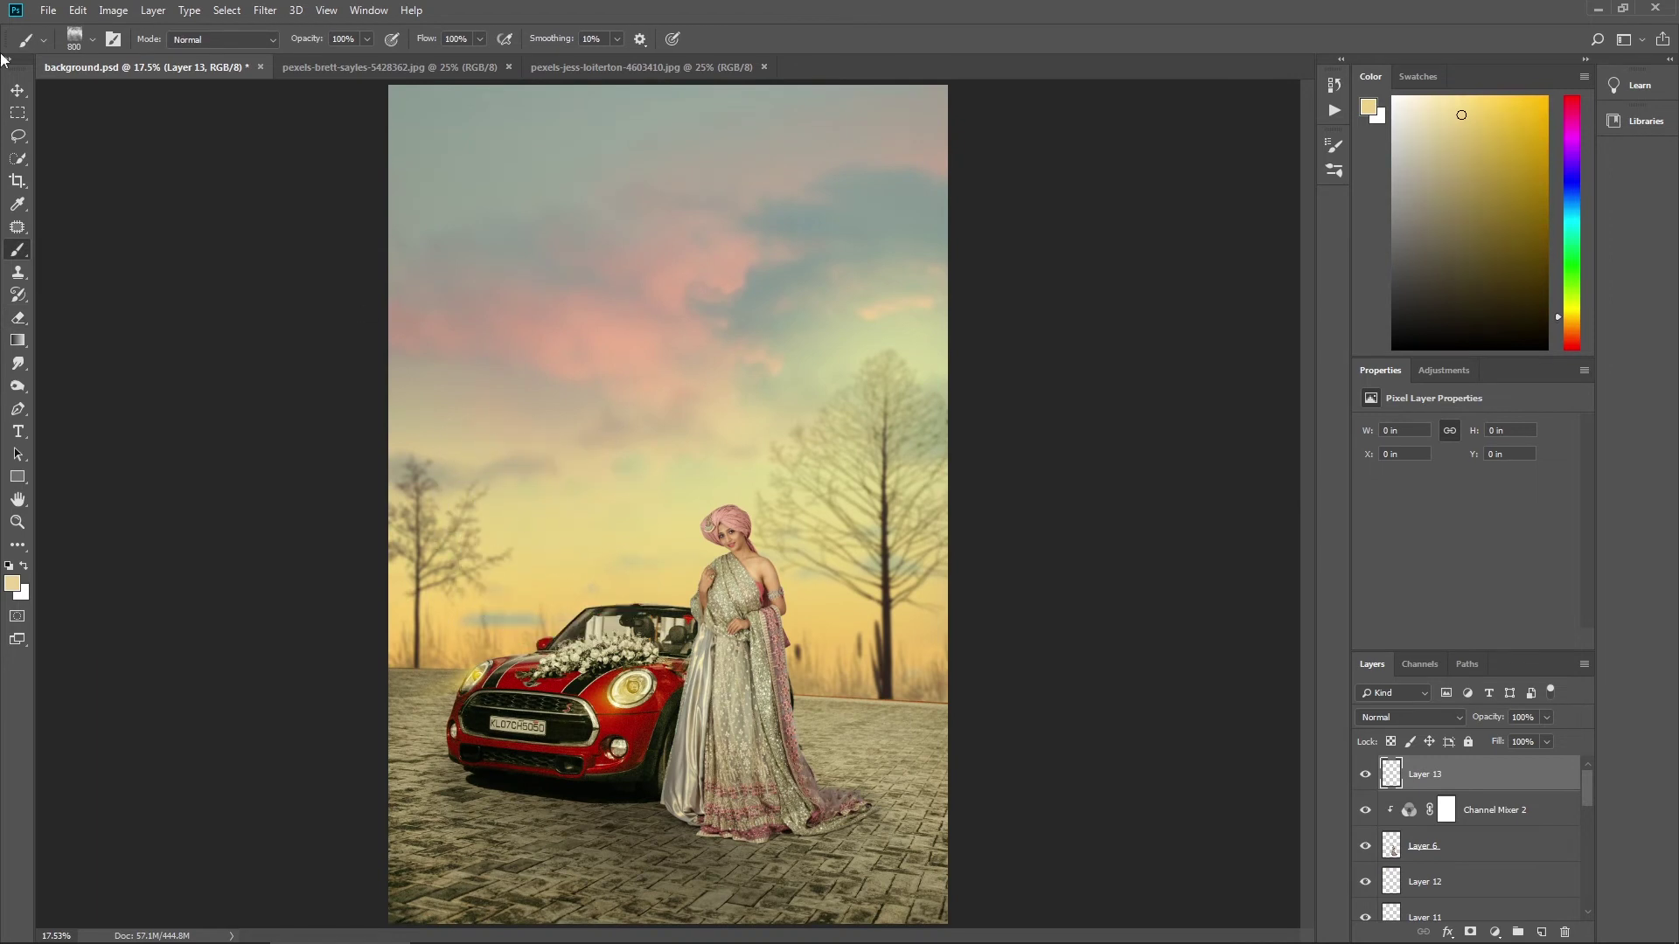
left_click(87, 41)
scroll(134, 269, "up", 2)
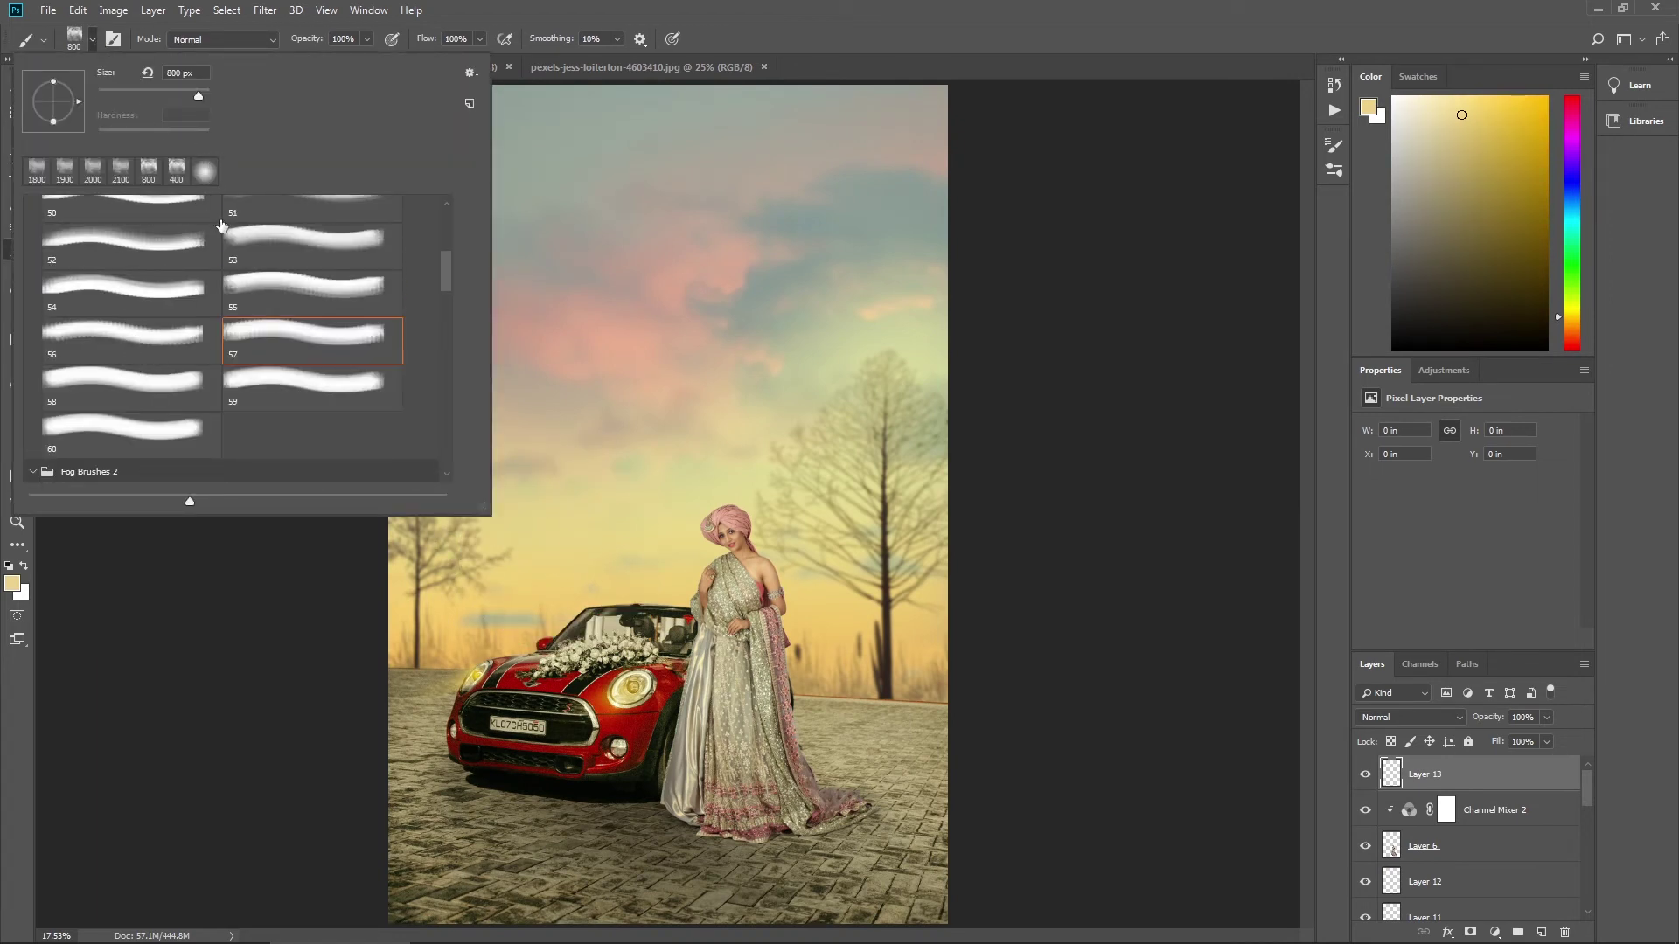
double_click(204, 173)
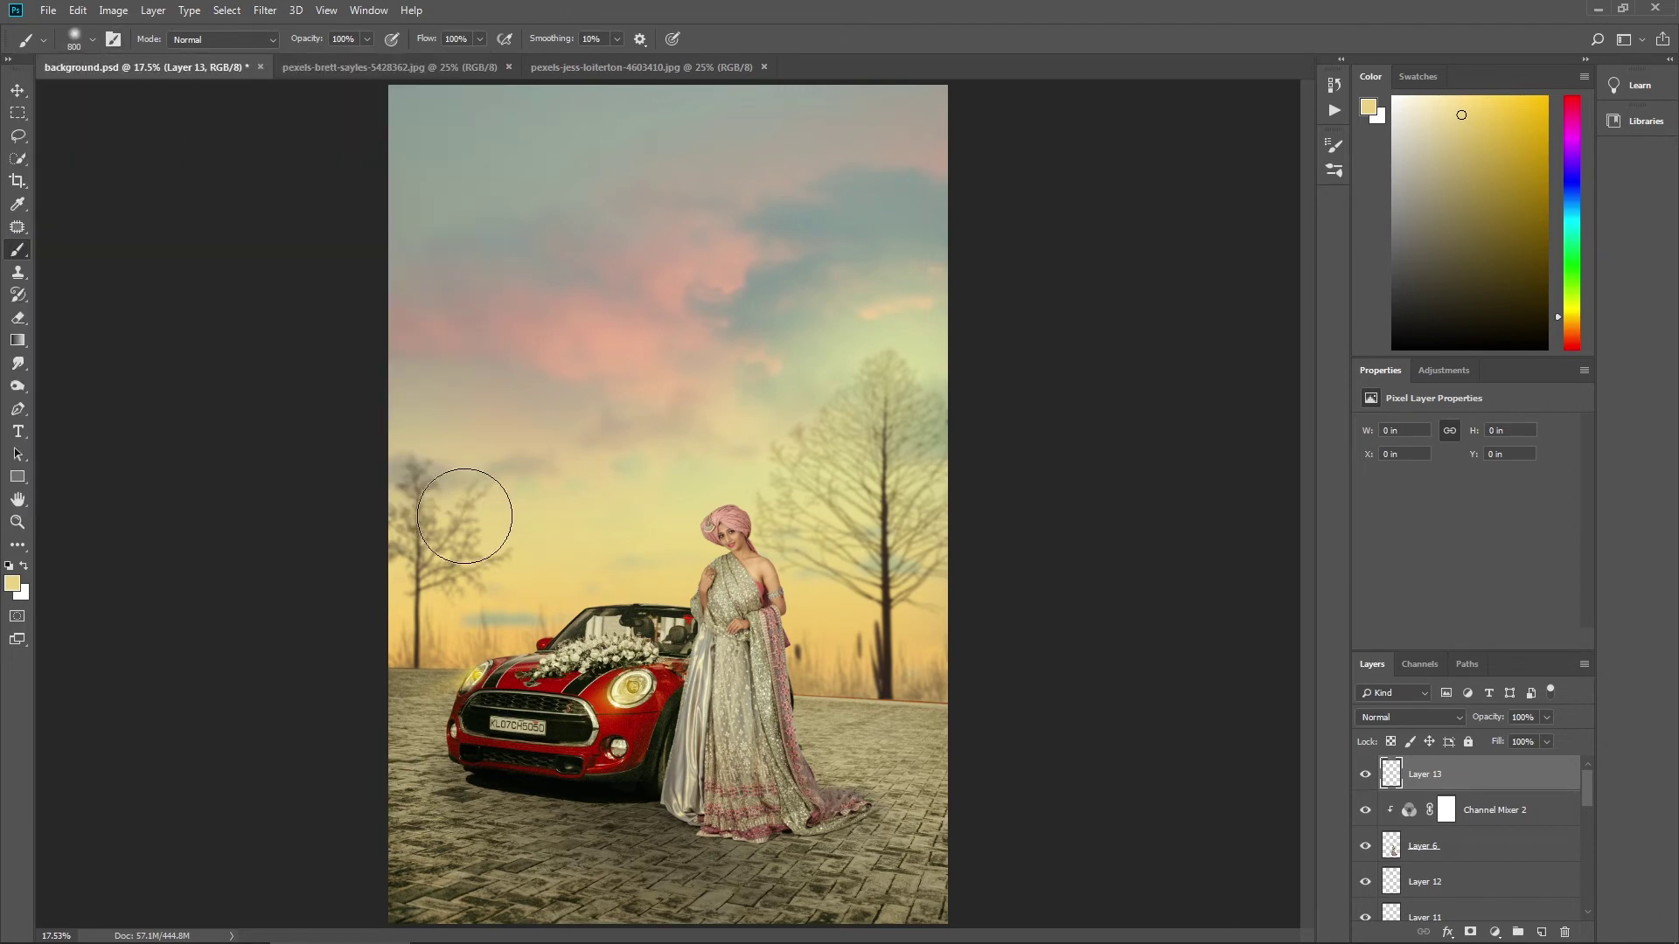
scroll(763, 651, "up", 1)
left_click_drag(764, 651, 798, 582)
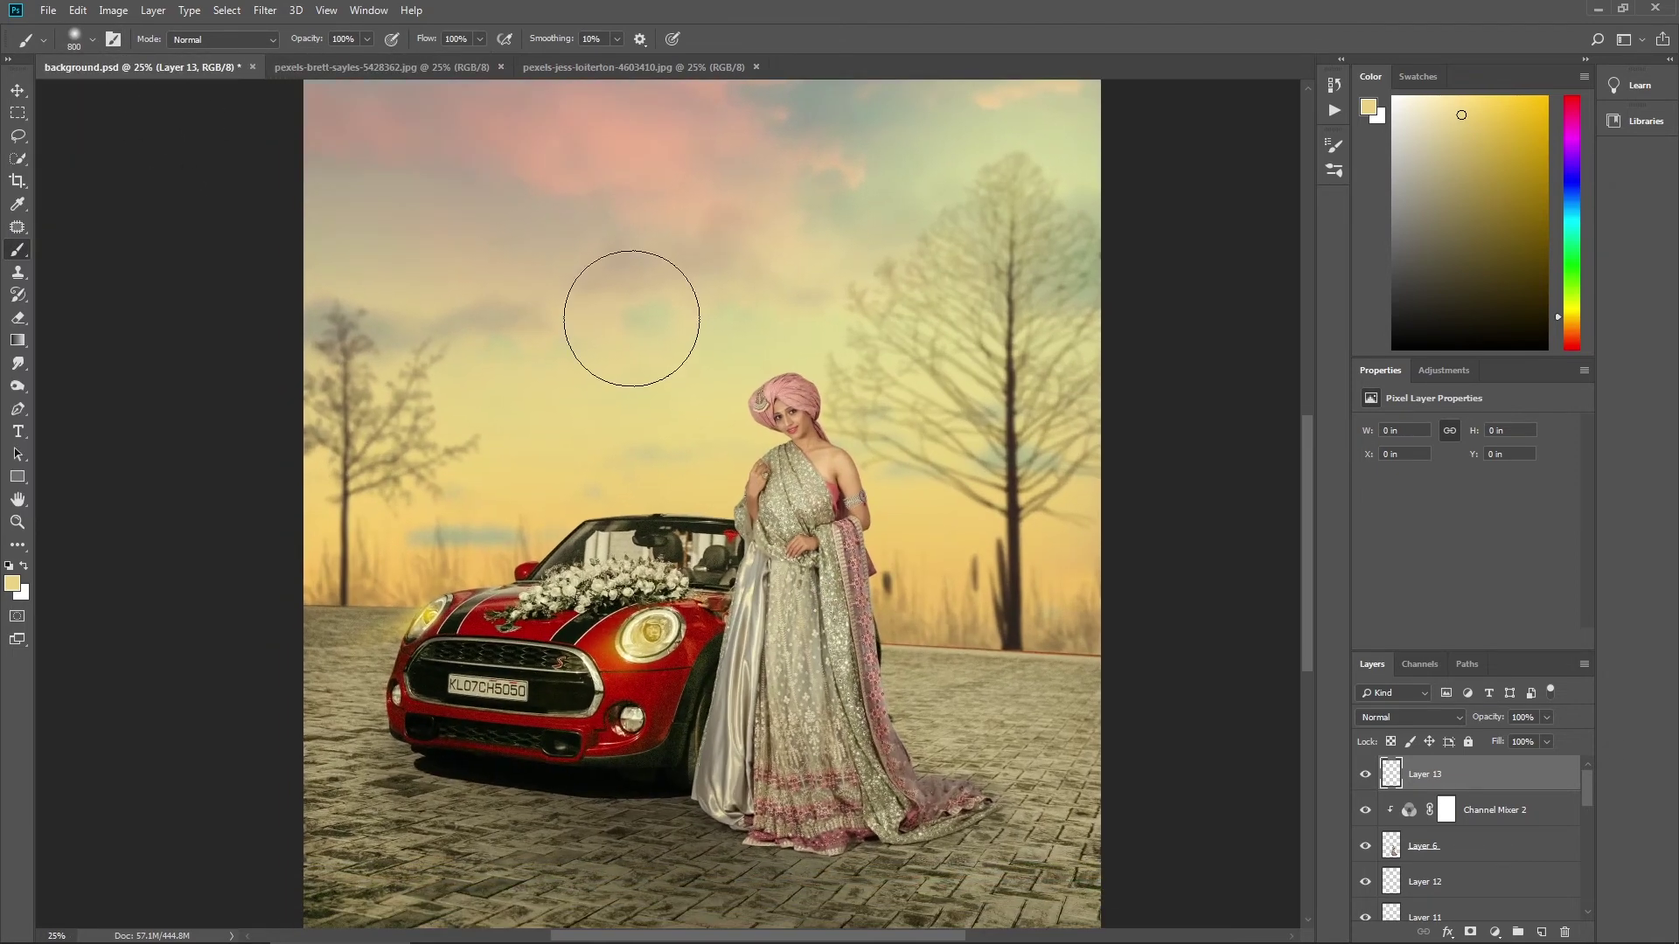
left_click(492, 39)
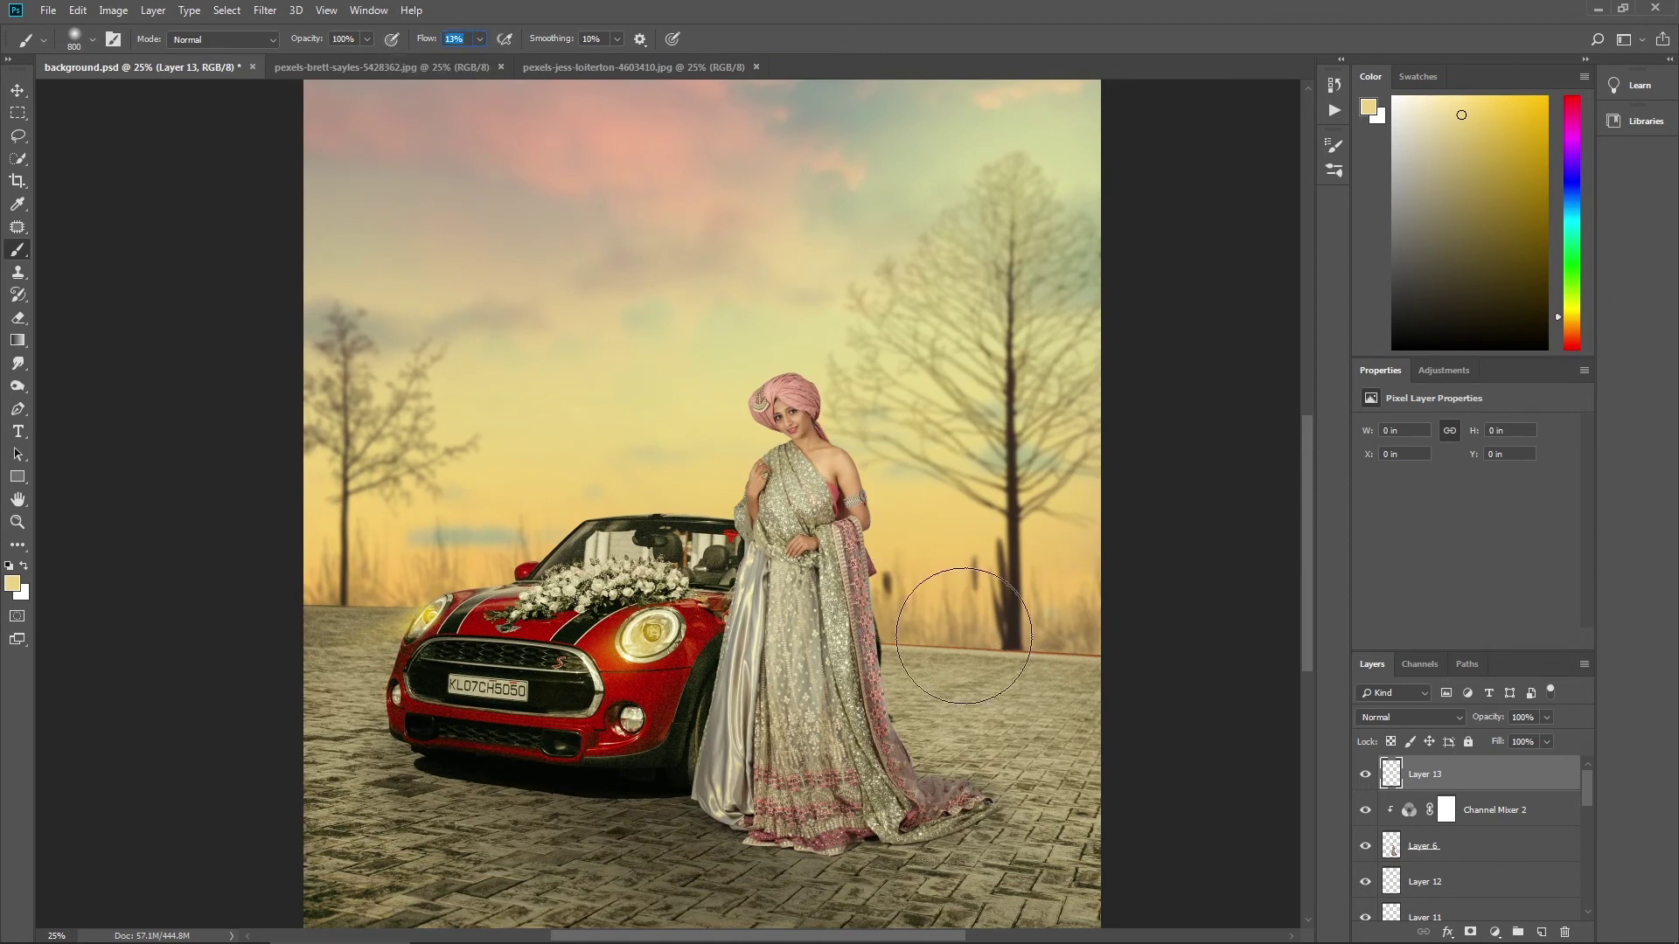
Step: Paint soft yellow haze over the horizon and the base of the large tree beside the woman with a 700 px brush
key("[")
key("[")
key("[")
mouse_move(1067, 656)
left_mouse_down()
mouse_move(1002, 669)
mouse_move(1157, 668)
mouse_move(910, 640)
mouse_move(1199, 648)
left_mouse_up()
key("]")
key("]")
left_click_drag(993, 657, 920, 638)
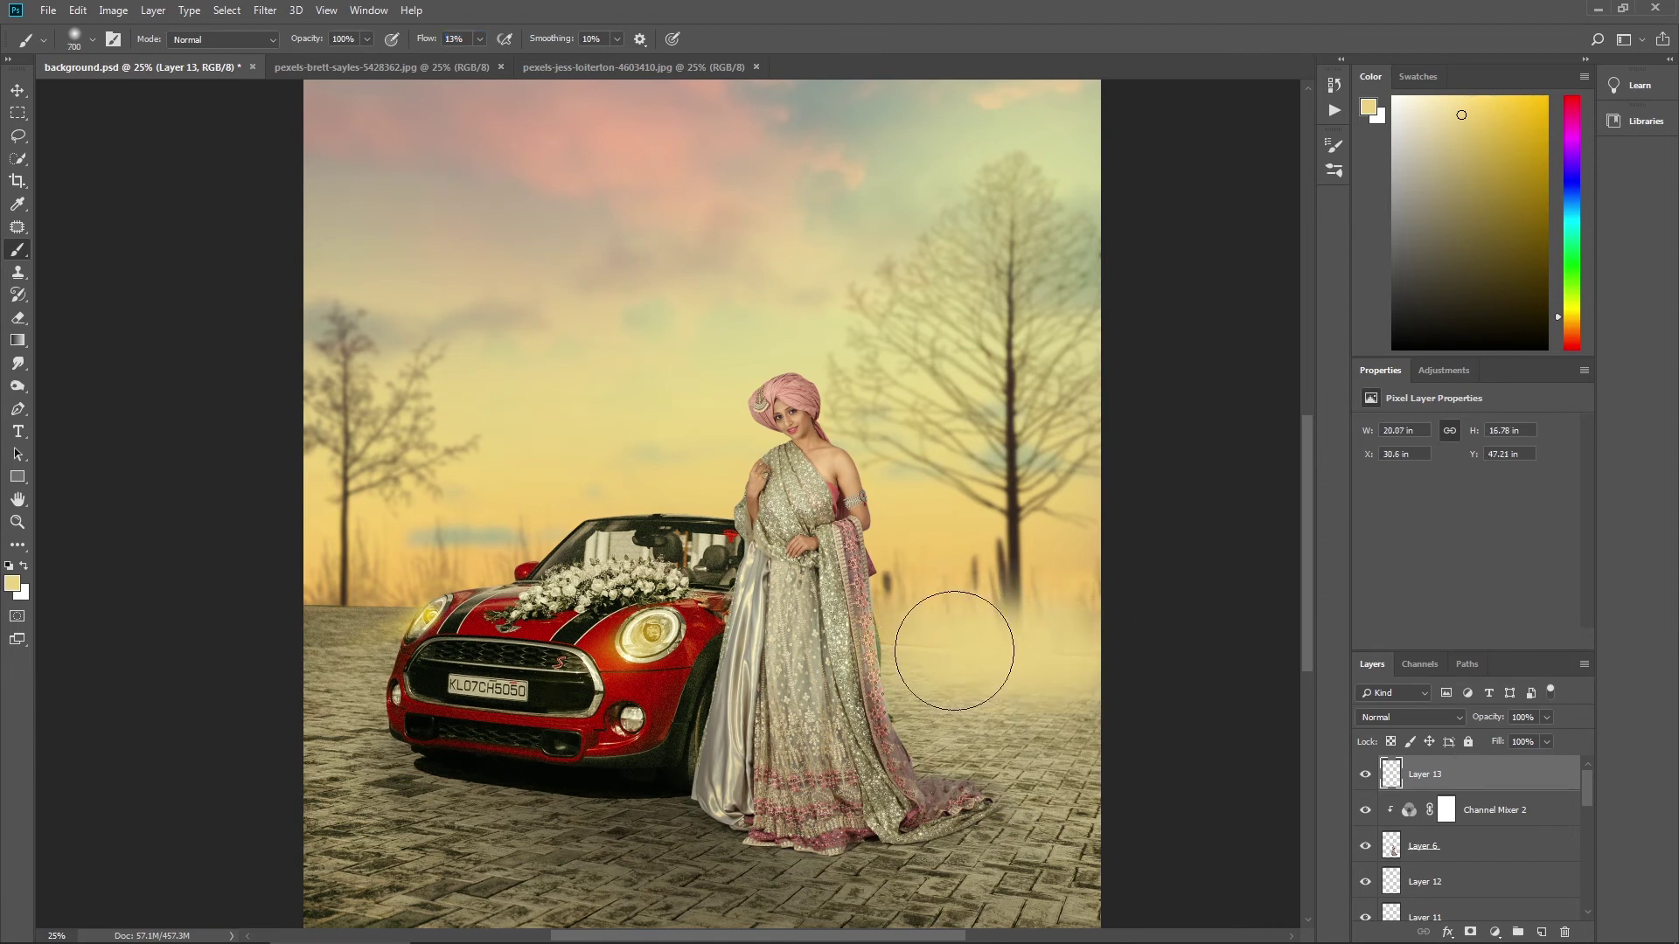
Step: Extend the yellow haze along the horizon behind the car, over its windshield, and around the small and large trees
mouse_move(313, 610)
left_mouse_down()
mouse_move(448, 550)
mouse_move(367, 612)
left_mouse_up()
left_click(901, 547, "alt")
left_click_drag(902, 547, 861, 547)
left_click_drag(486, 655, 630, 656)
mouse_move(603, 541)
left_mouse_down()
mouse_move(476, 541)
mouse_move(612, 516)
left_mouse_up()
mouse_move(749, 505)
left_mouse_down()
mouse_move(359, 619)
mouse_move(748, 512)
mouse_move(411, 665)
left_mouse_up()
scroll(419, 665, "down", 2)
mouse_move(1052, 438)
left_mouse_down()
mouse_move(959, 432)
mouse_move(1031, 516)
left_mouse_up()
left_click_drag(1030, 492, 933, 492)
left_click_drag(477, 595, 560, 594)
key("ctrl+0")
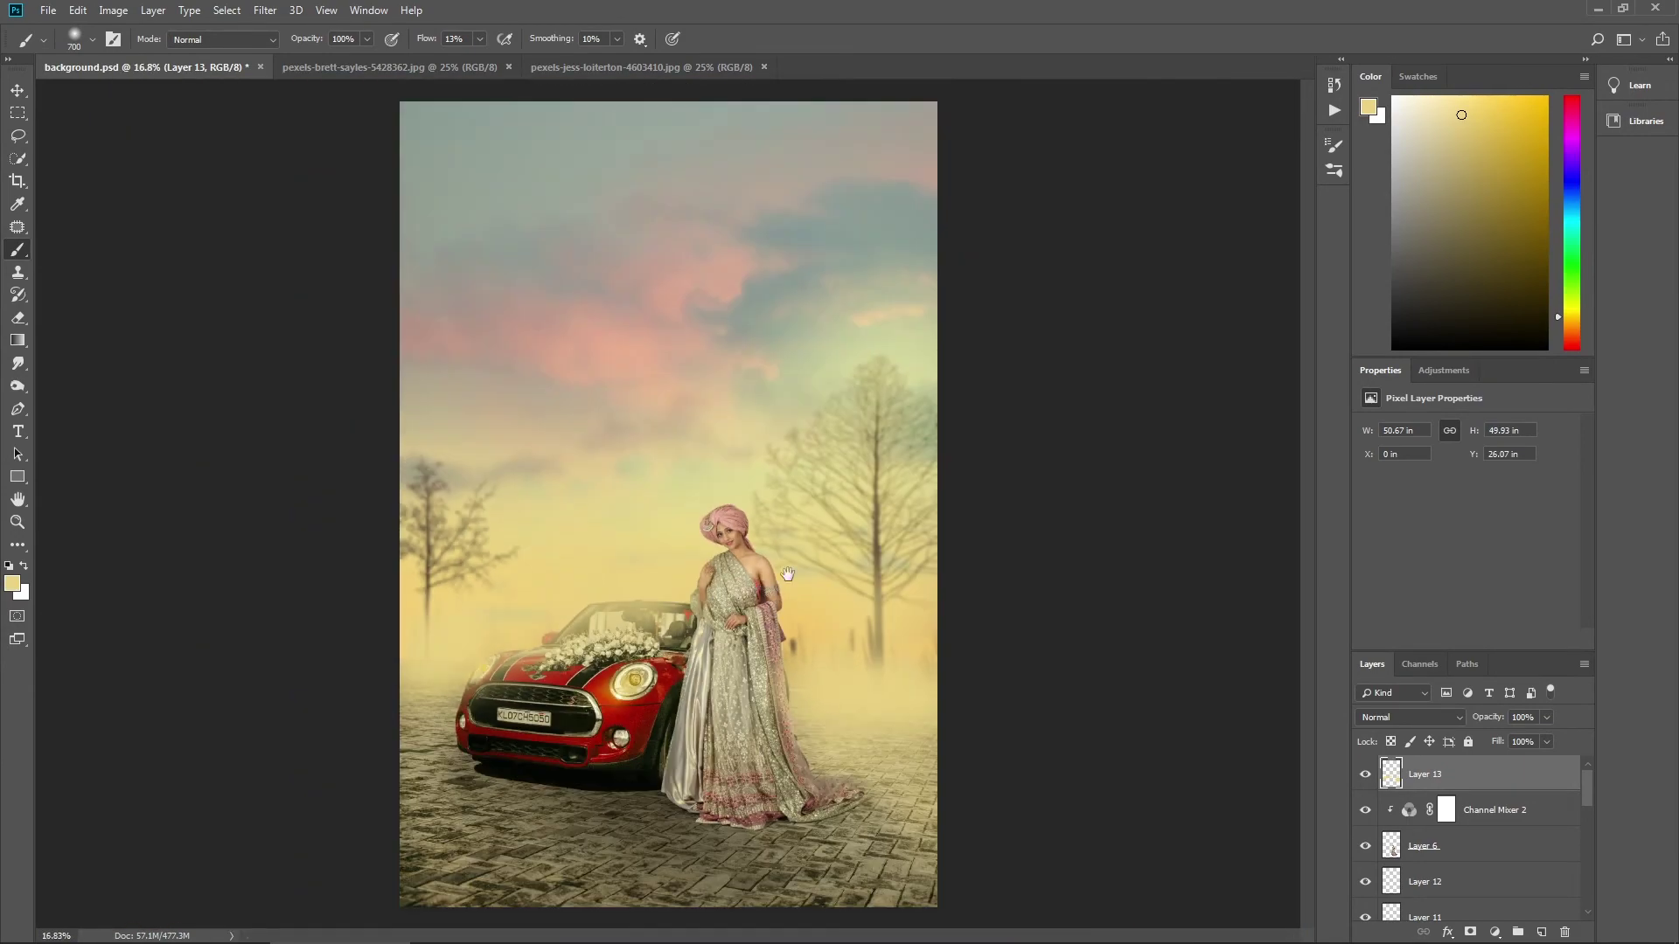
Step: Reduce the brush to 200 px and examine the haze up close along the horizon beside the woman and the car
scroll(788, 575, "up", 4)
key("bracketleft")
key("bracketleft")
key("bracketleft")
key("bracketleft")
key("bracketleft")
key("bracketleft")
scroll(1104, 695, "right", 1)
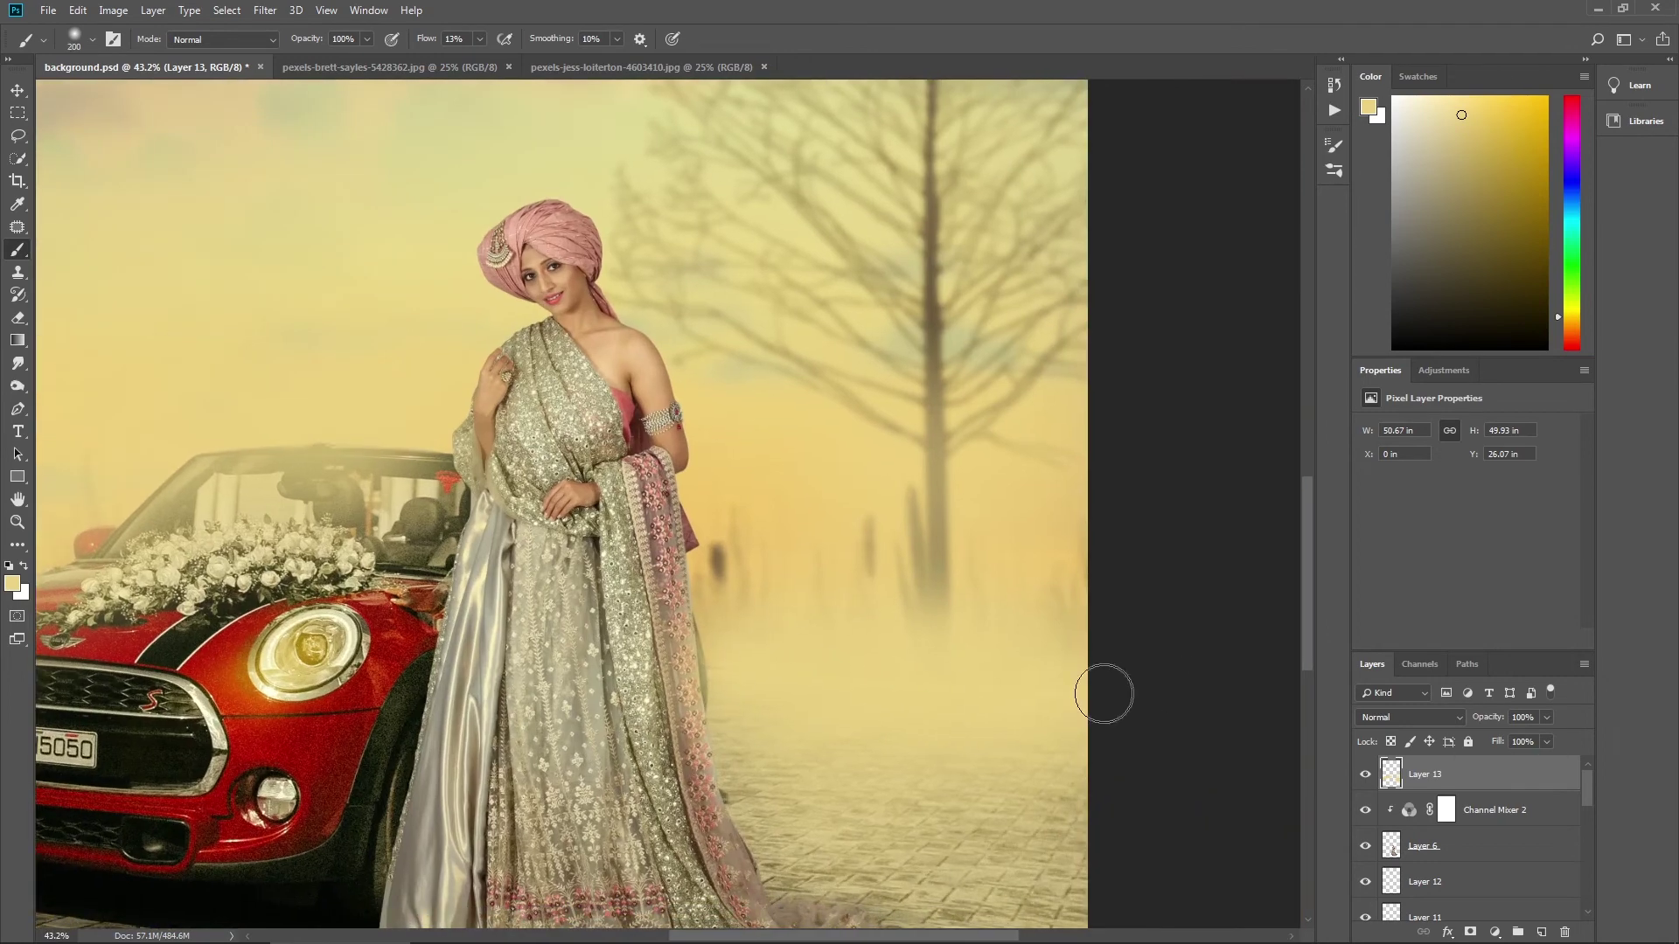
scroll(843, 697, "left", 5)
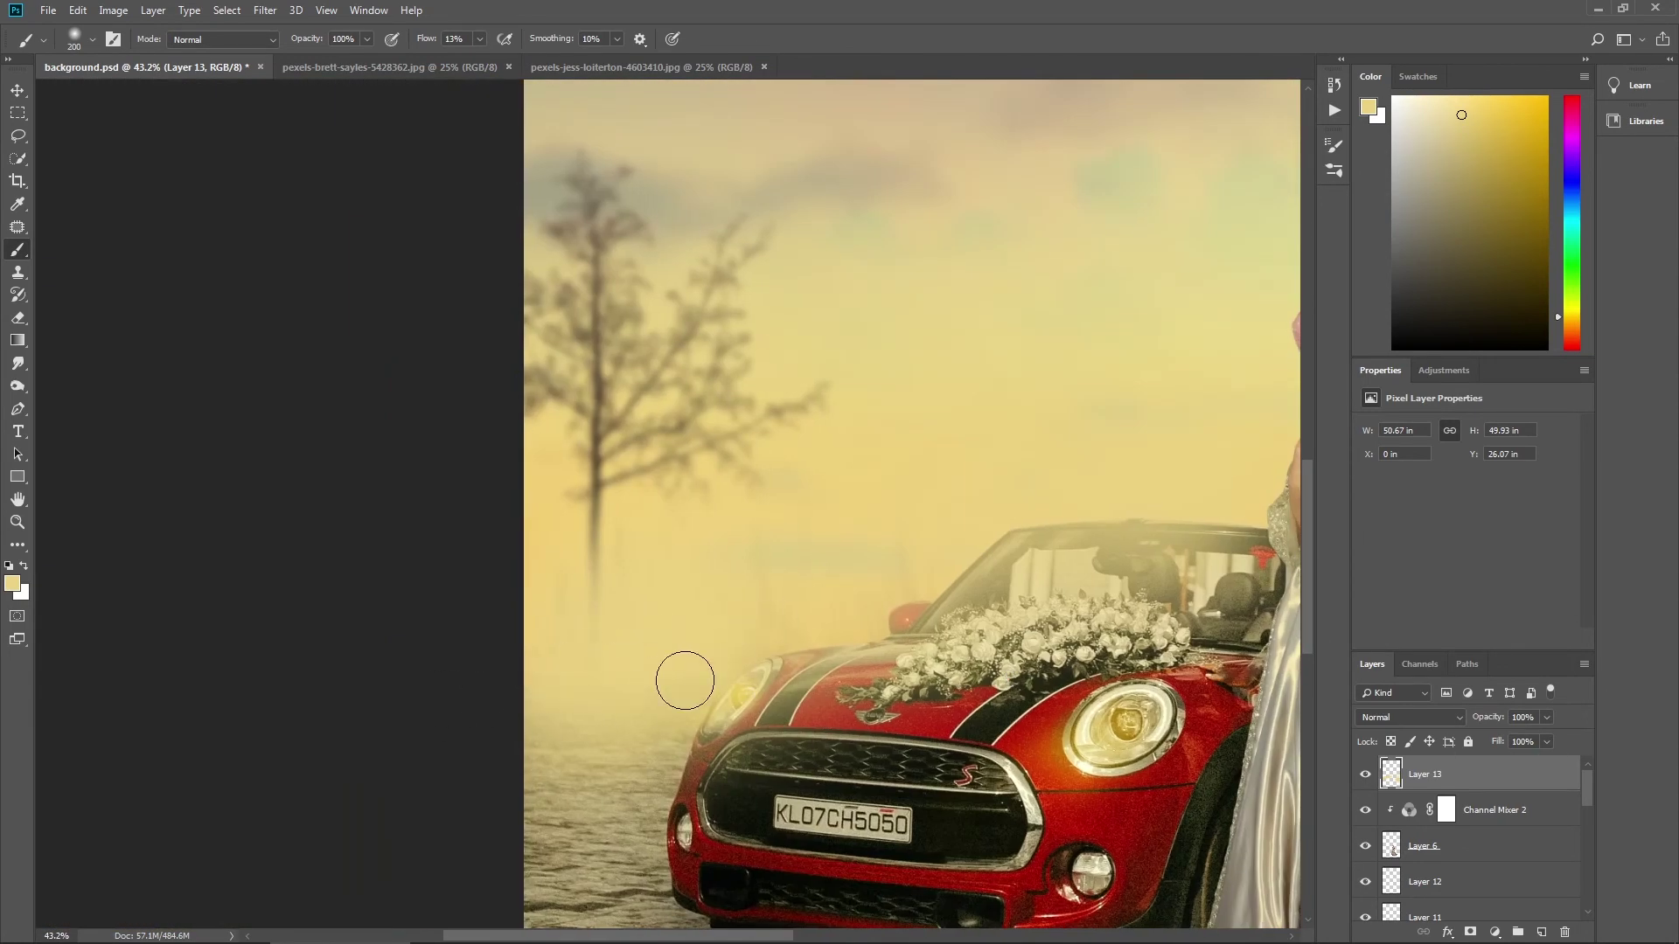
Step: Lower the haze layer's opacity to 70%, check the whole composite, and flatten the image into a single Background layer
scroll(684, 680, "down", 4)
key("ctrl+0")
left_click_drag(1548, 718, 1523, 737)
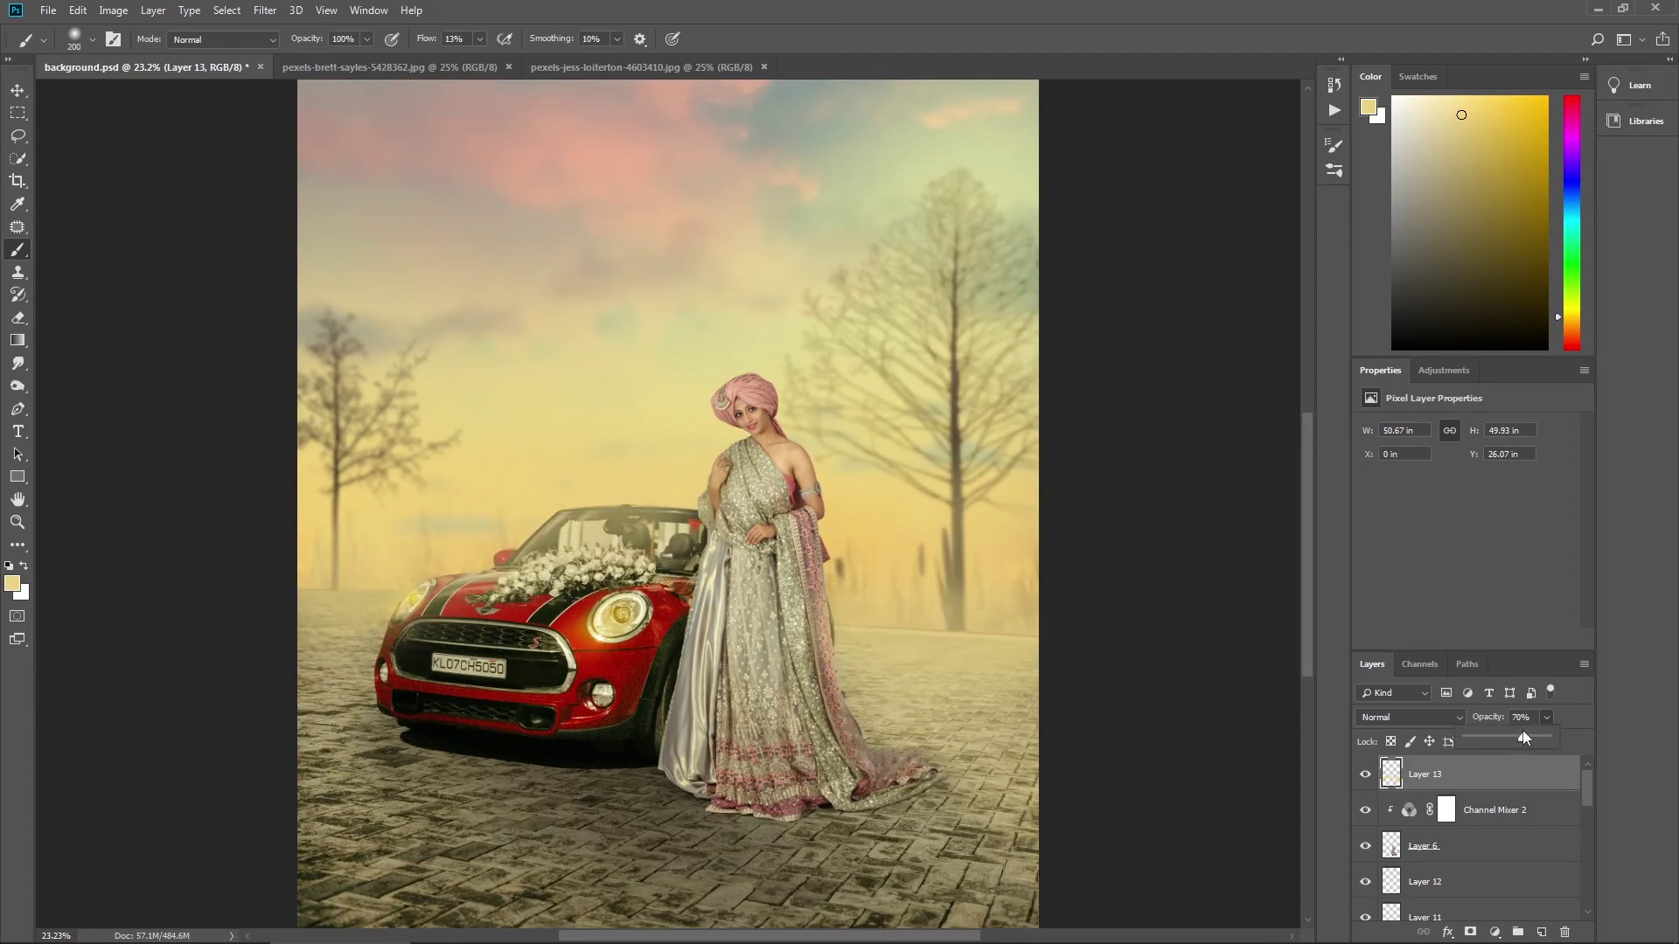
scroll(735, 700, "down", 6)
left_click_drag(700, 699, 779, 699)
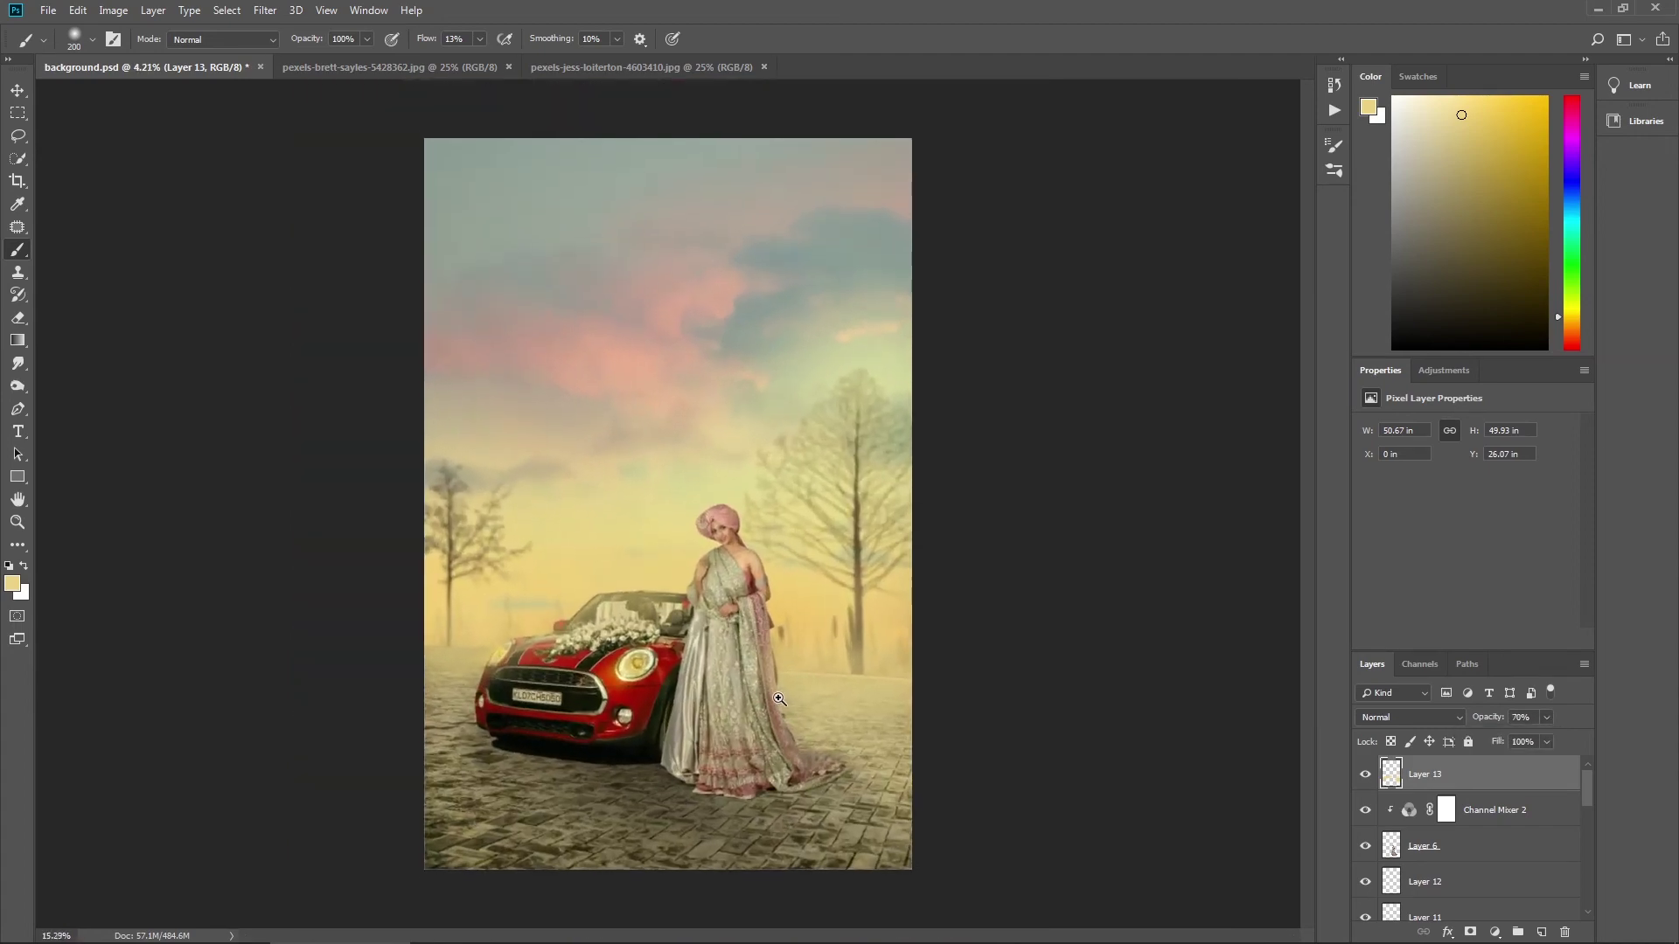
key("ctrl+plus")
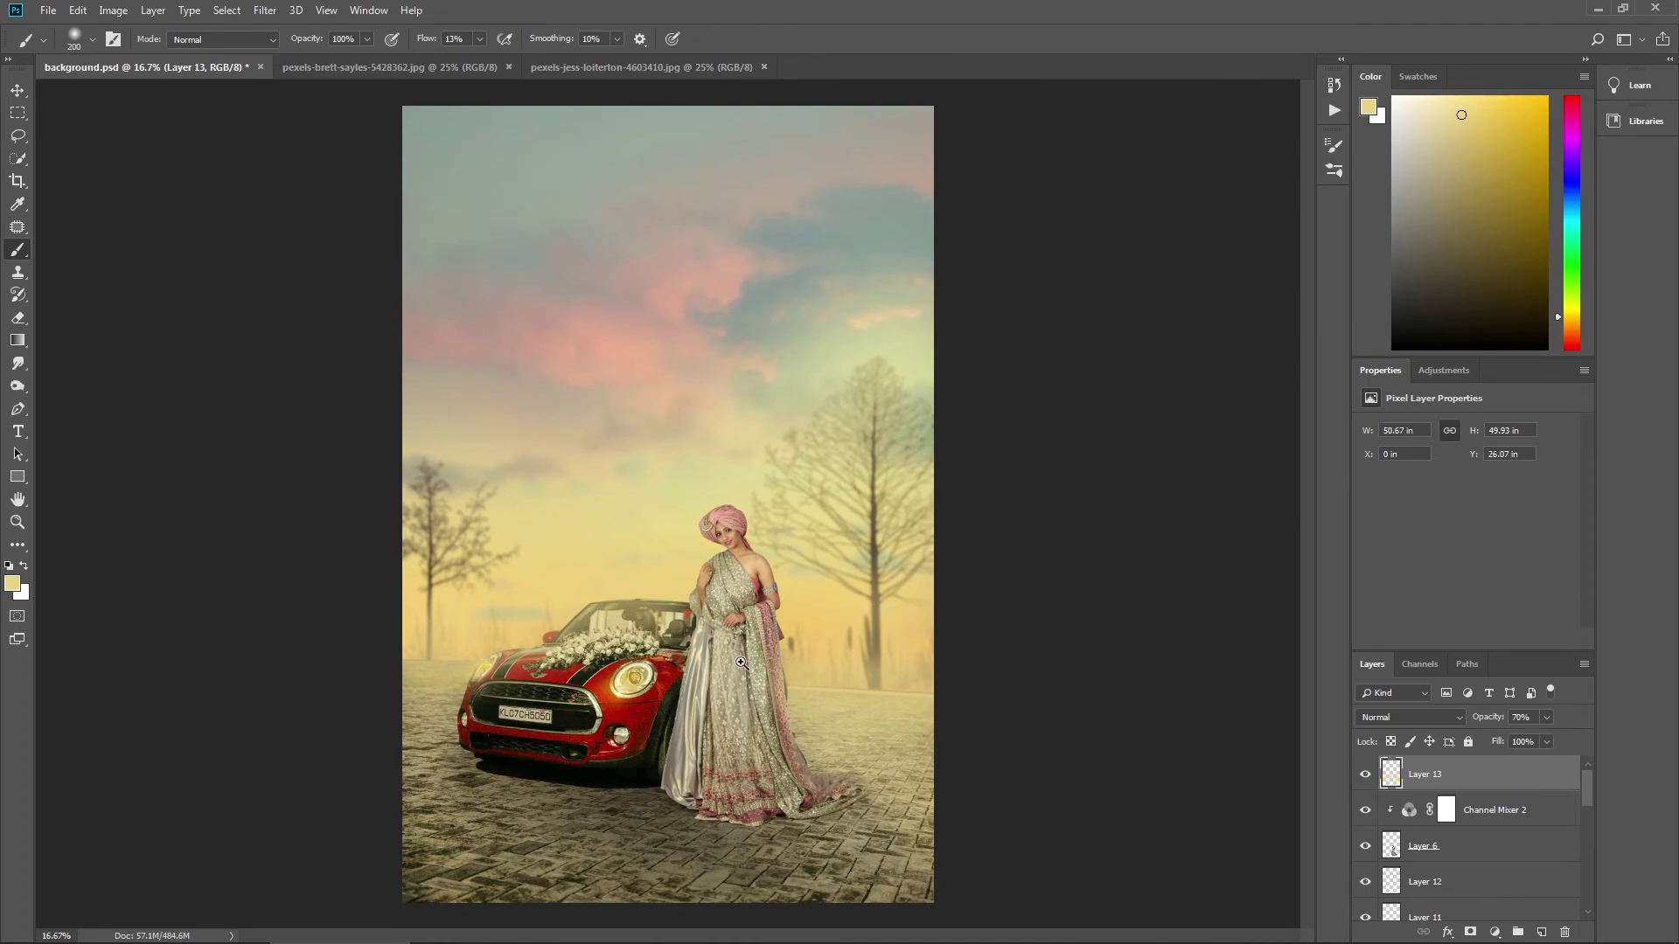
left_click(740, 663)
right_click(757, 578)
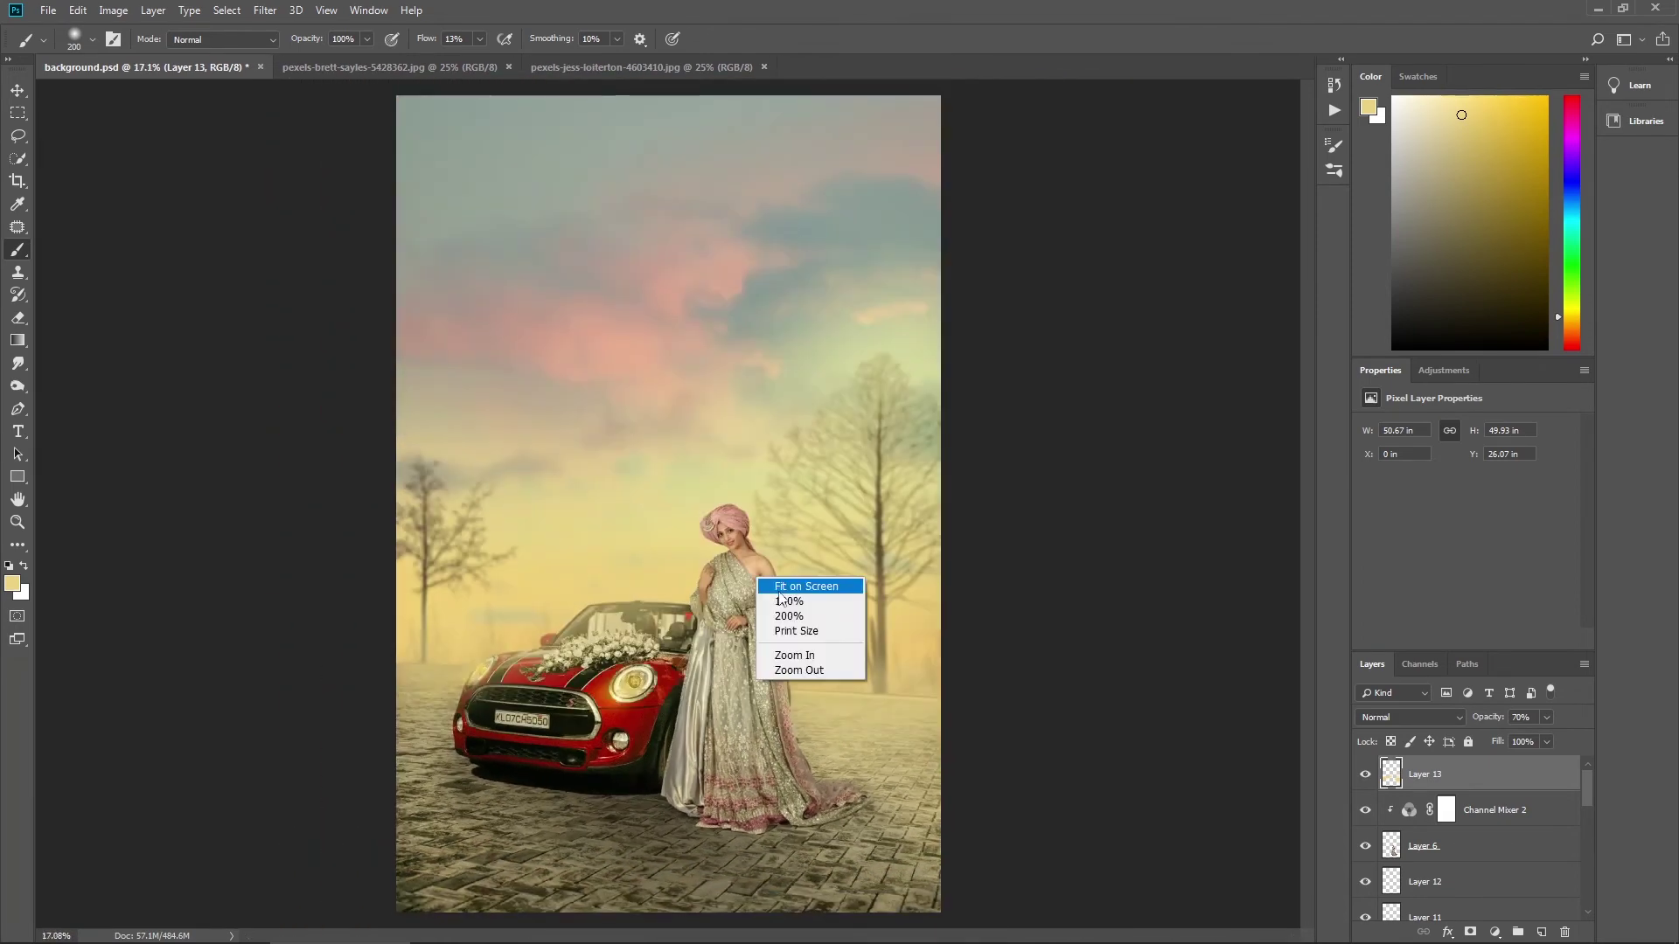
left_click(777, 591)
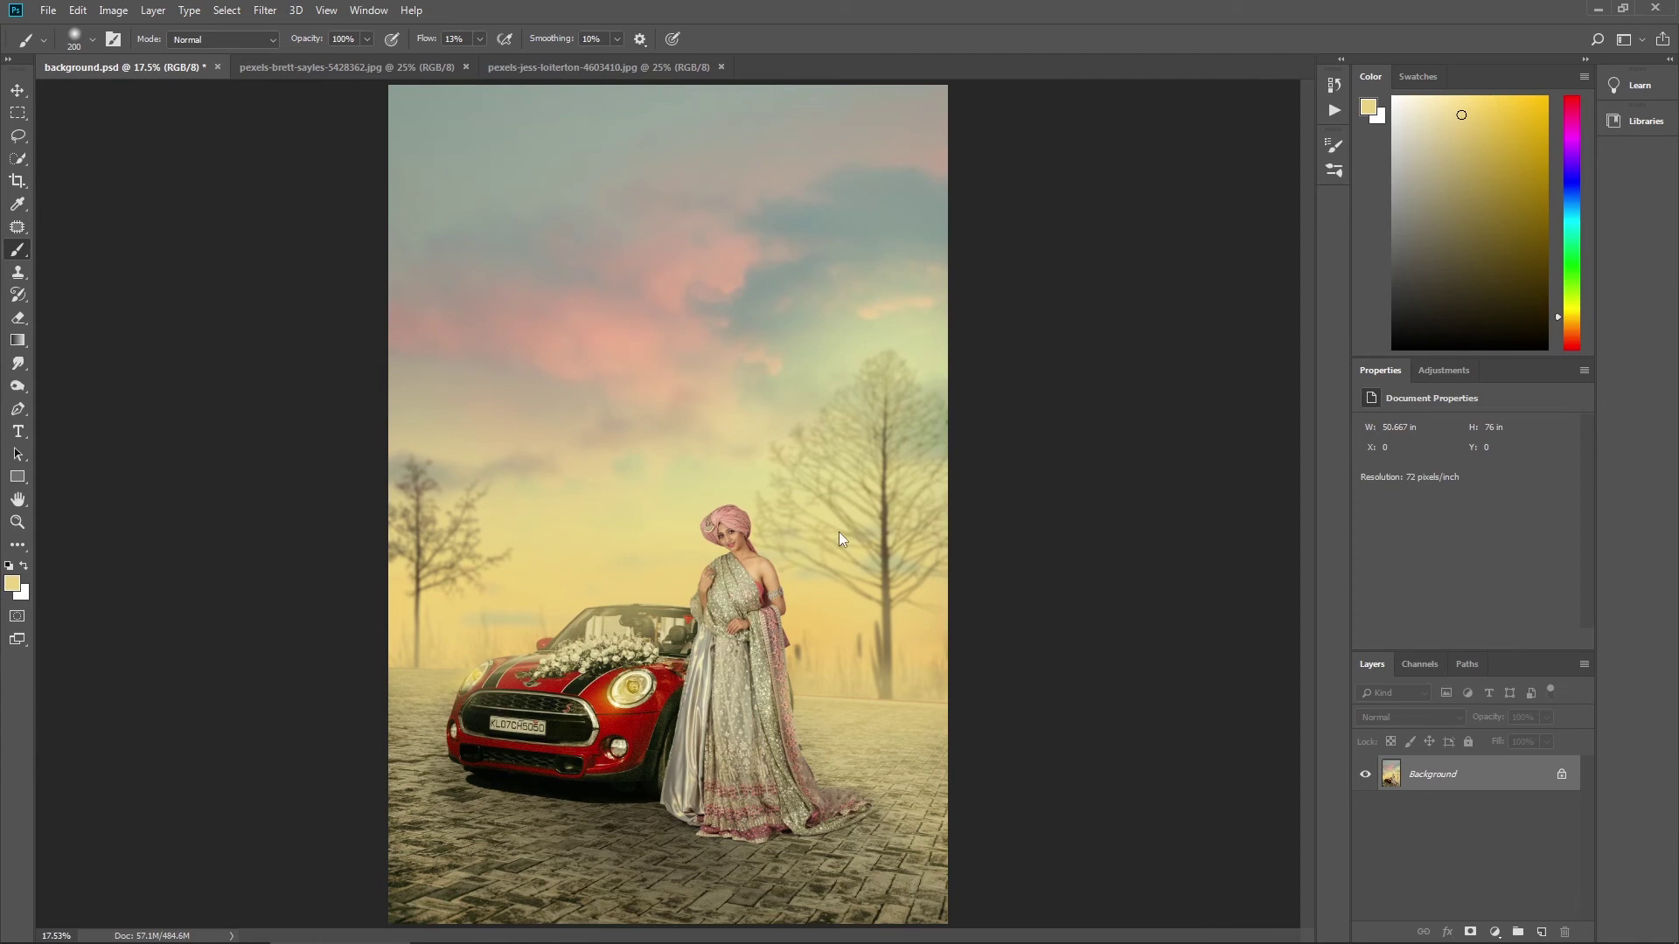
Step: Open the Camera Raw filter and grade the shadows blue, the highlights orange, and the midtones to hue 38, saturation 25
key("ctrl+shift+a")
left_click_drag(1331, 675, 1325, 682)
left_click_drag(1442, 672, 1455, 663)
mouse_move(1387, 530)
left_mouse_down()
mouse_move(1373, 523)
mouse_move(1383, 537)
mouse_move(1393, 523)
left_mouse_up()
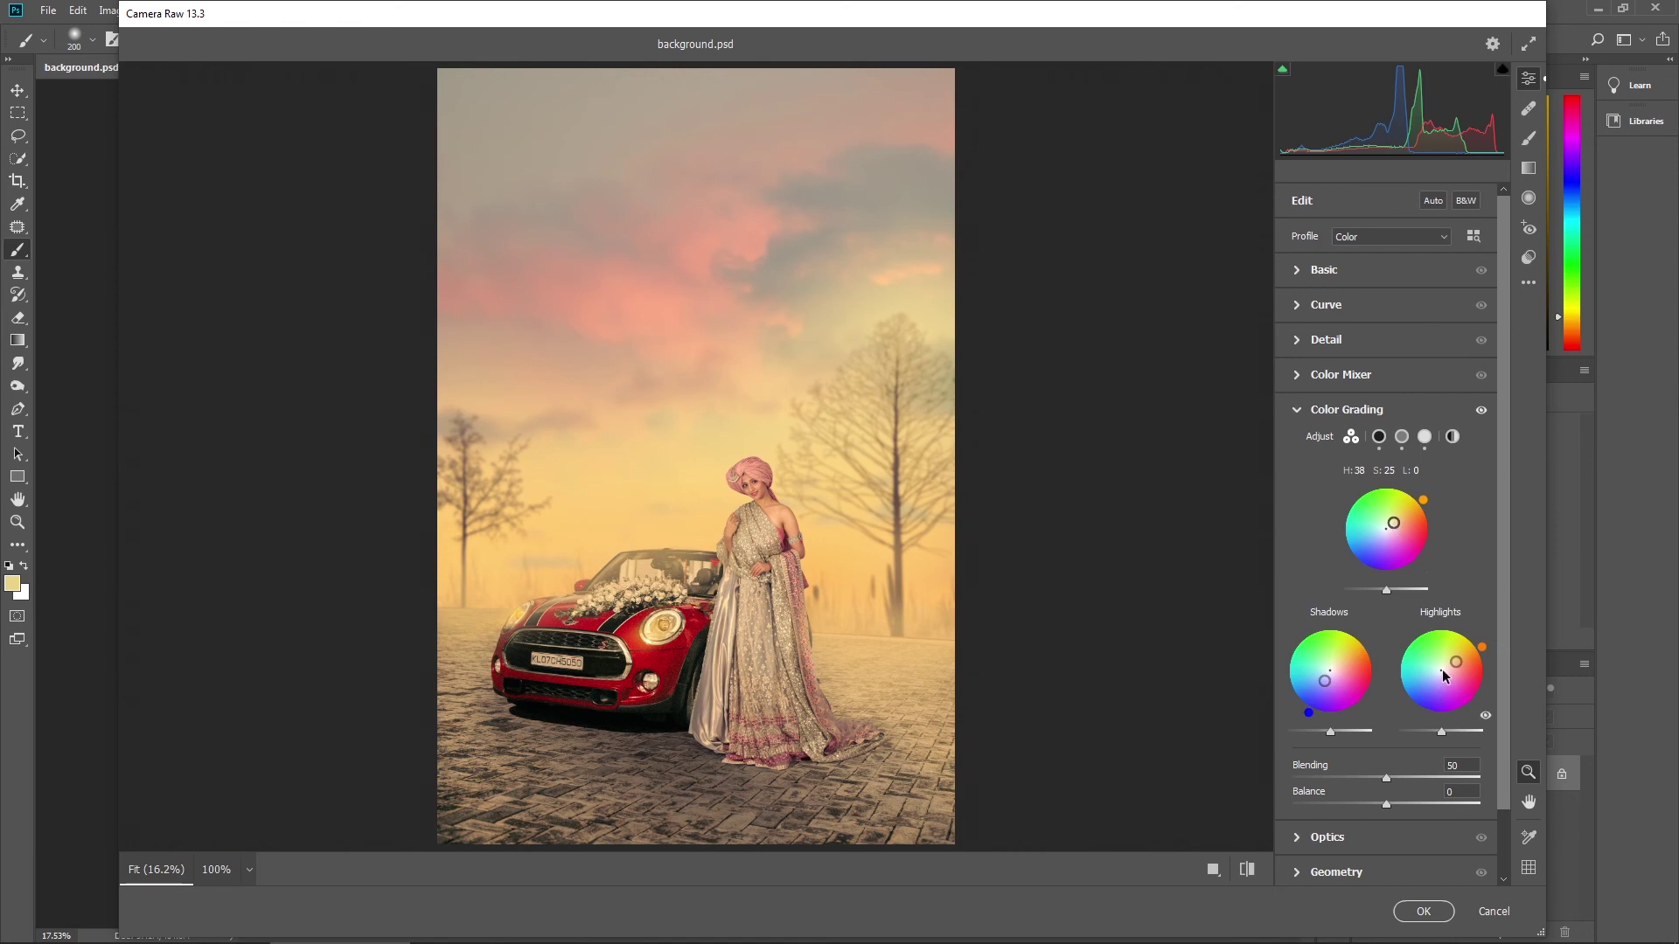
Step: Adjust the highlight tint to hue 34, saturation 15, shift the blue shadow tint slightly, and apply the Camera Raw filter
mouse_move(1456, 662)
left_mouse_down()
mouse_move(1432, 651)
mouse_move(1447, 667)
left_mouse_up()
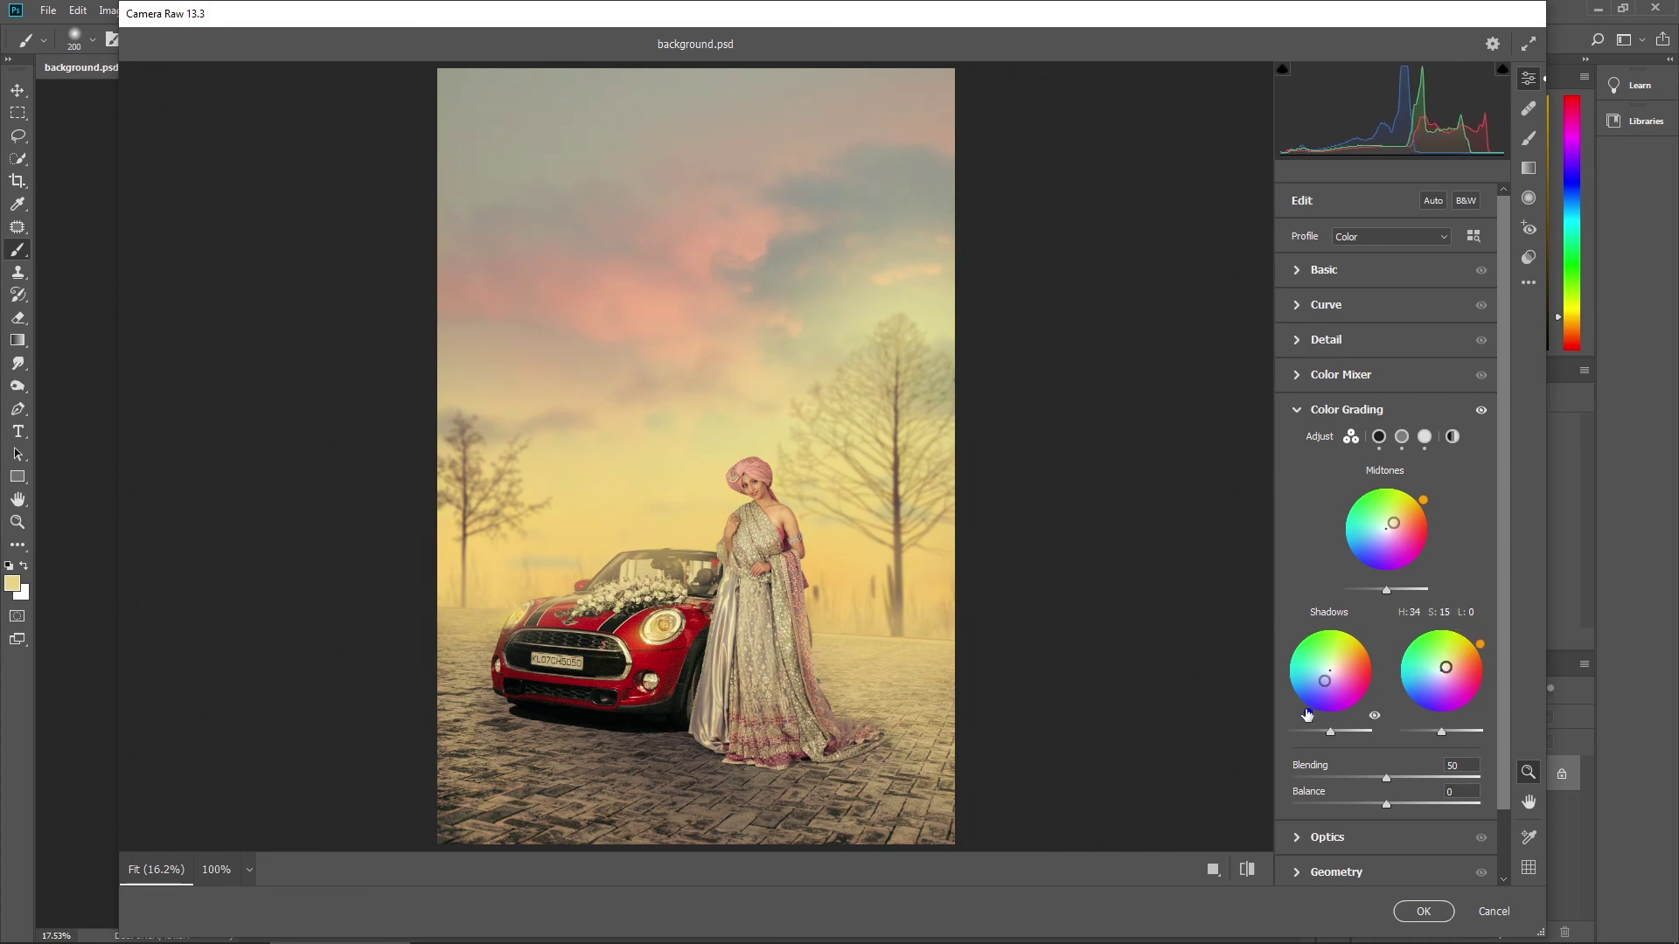
mouse_move(1336, 688)
left_mouse_down()
mouse_move(1338, 668)
mouse_move(1312, 685)
left_mouse_up()
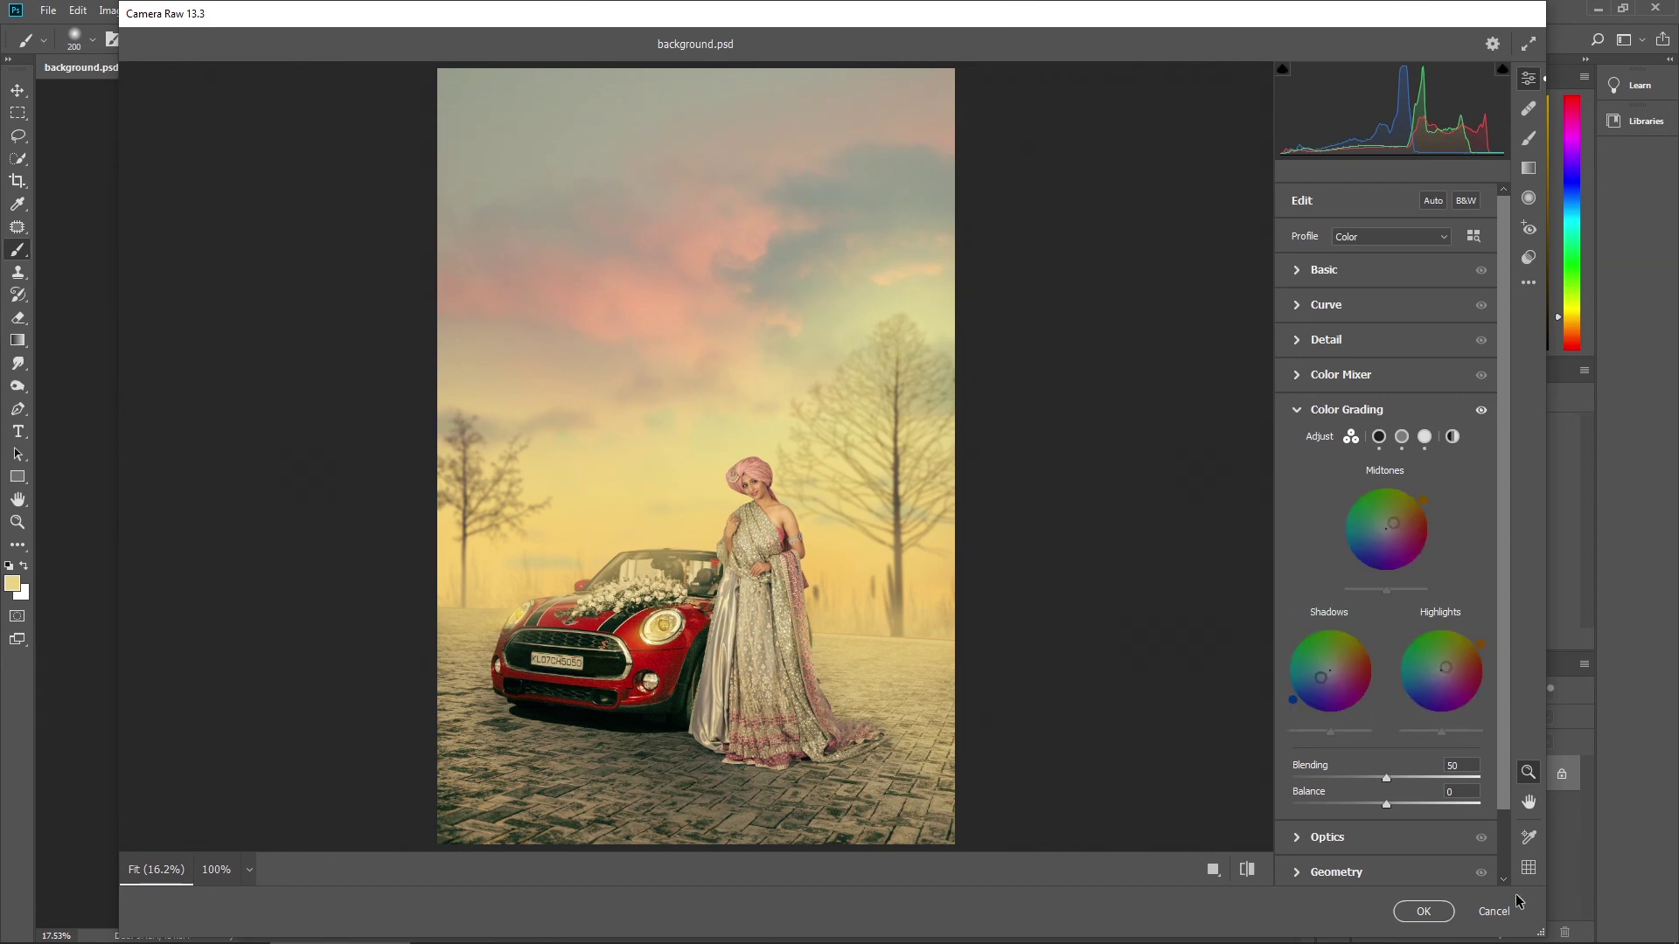
left_click(1423, 912)
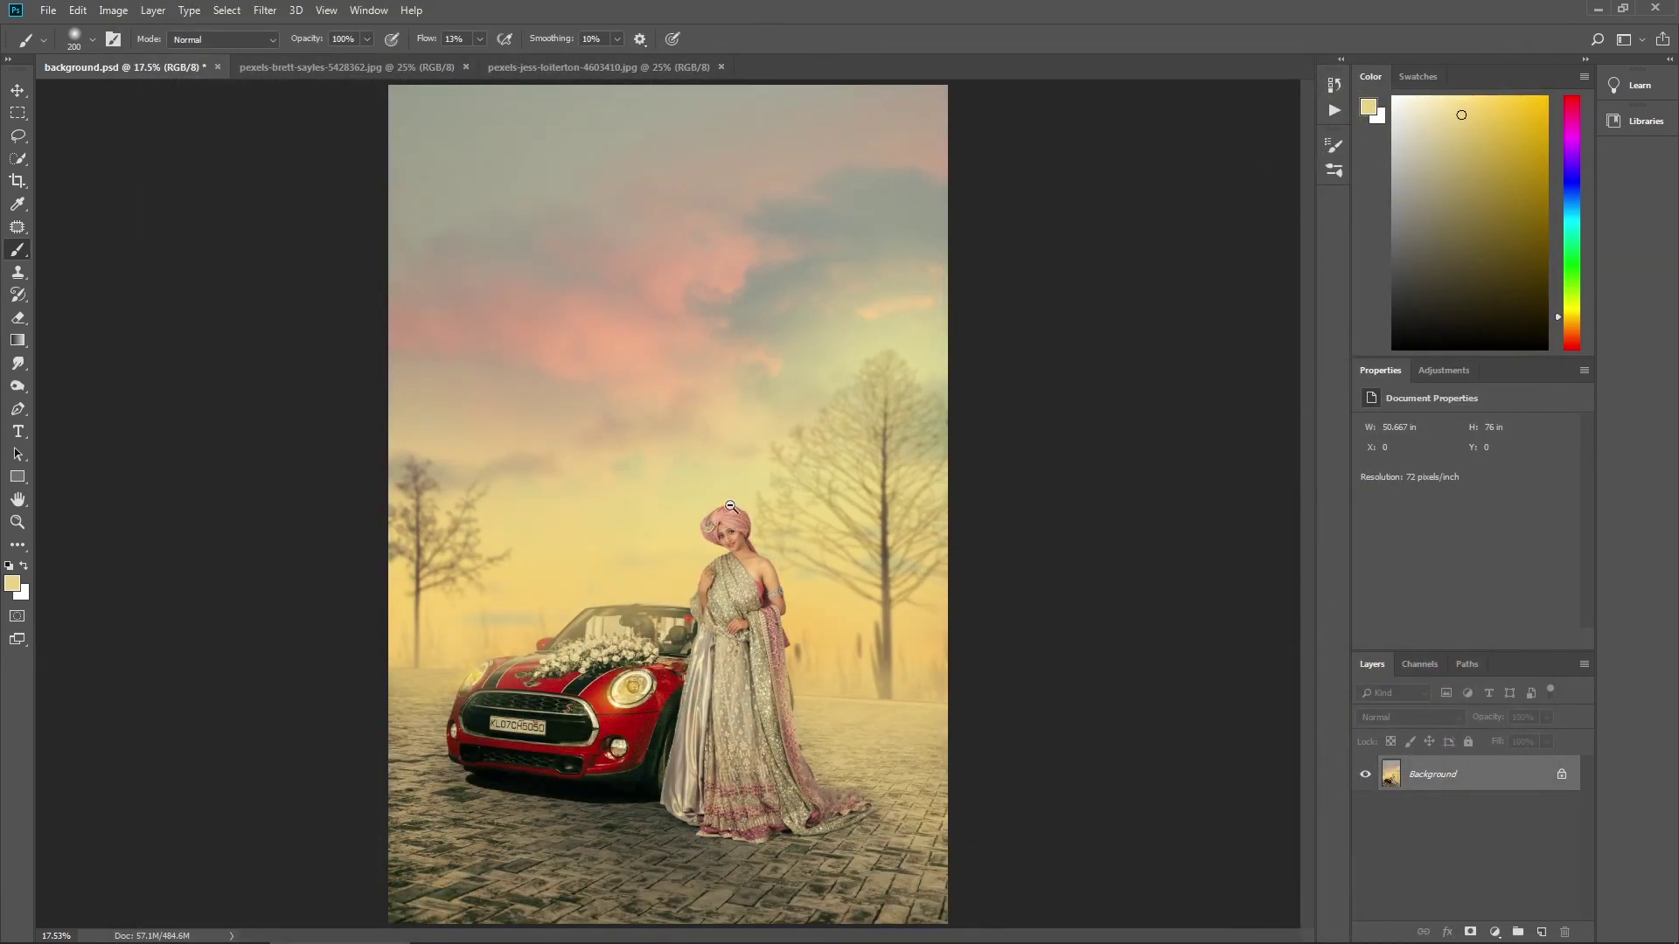
Step: Crop away the upper sky and a strip of foreground pavement, leaving the full width and a height of 53.958 in
left_click_drag(741, 484, 726, 510)
key("ctrl+0")
key("c")
left_click_drag(675, 156, 689, 251)
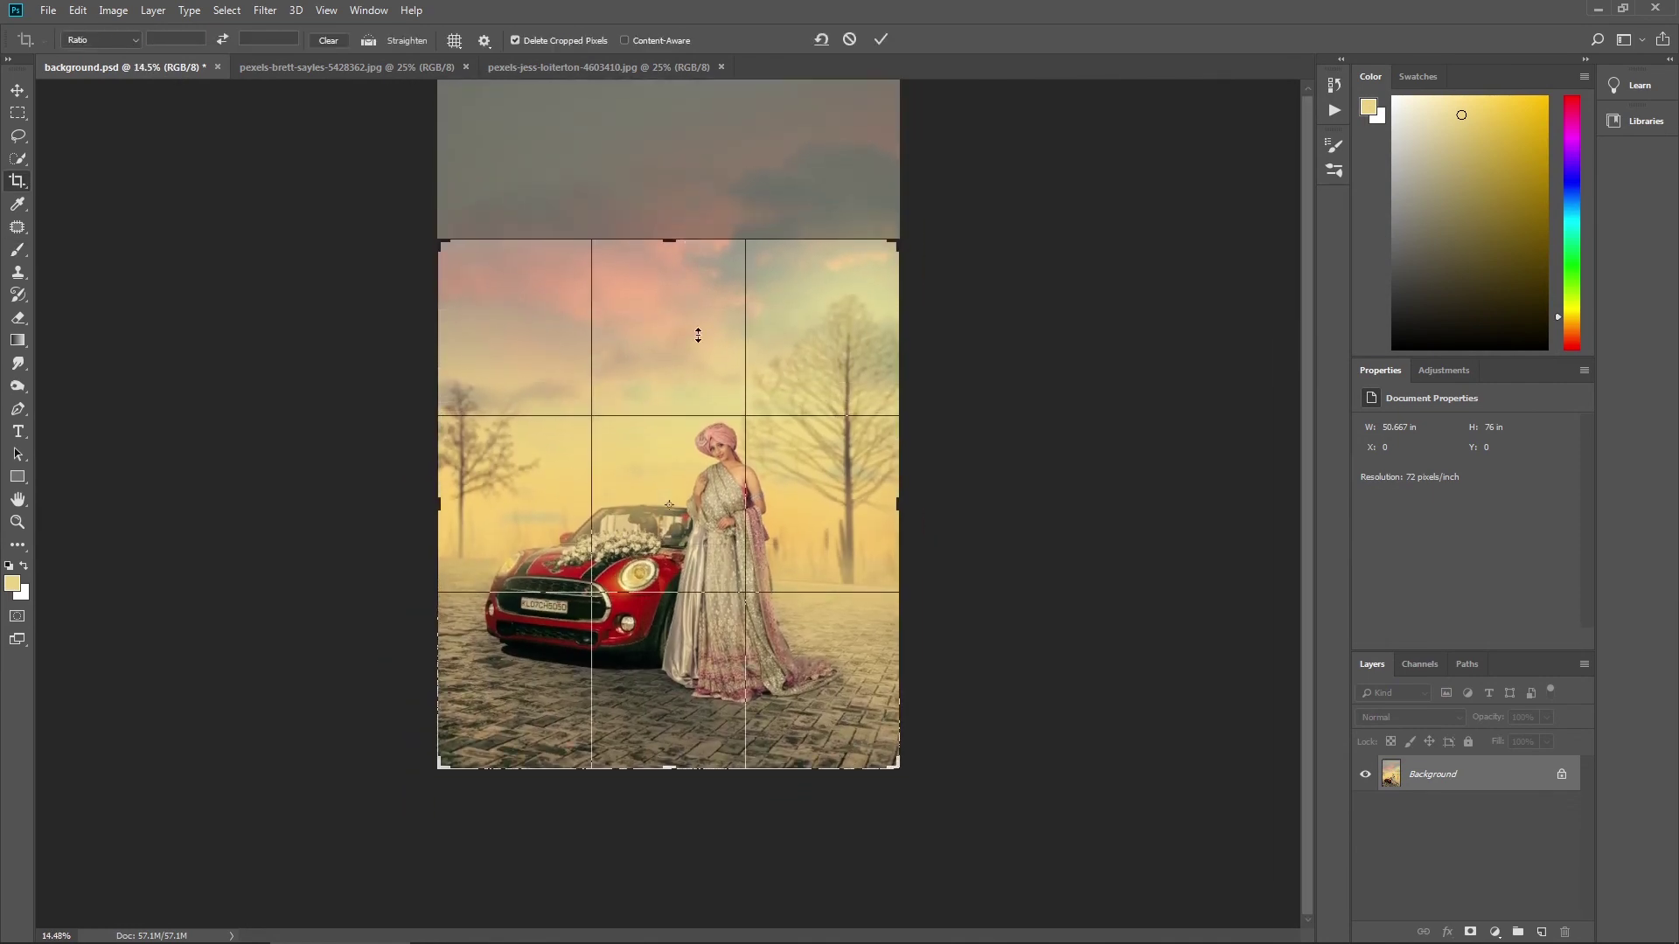
left_click_drag(670, 767, 672, 746)
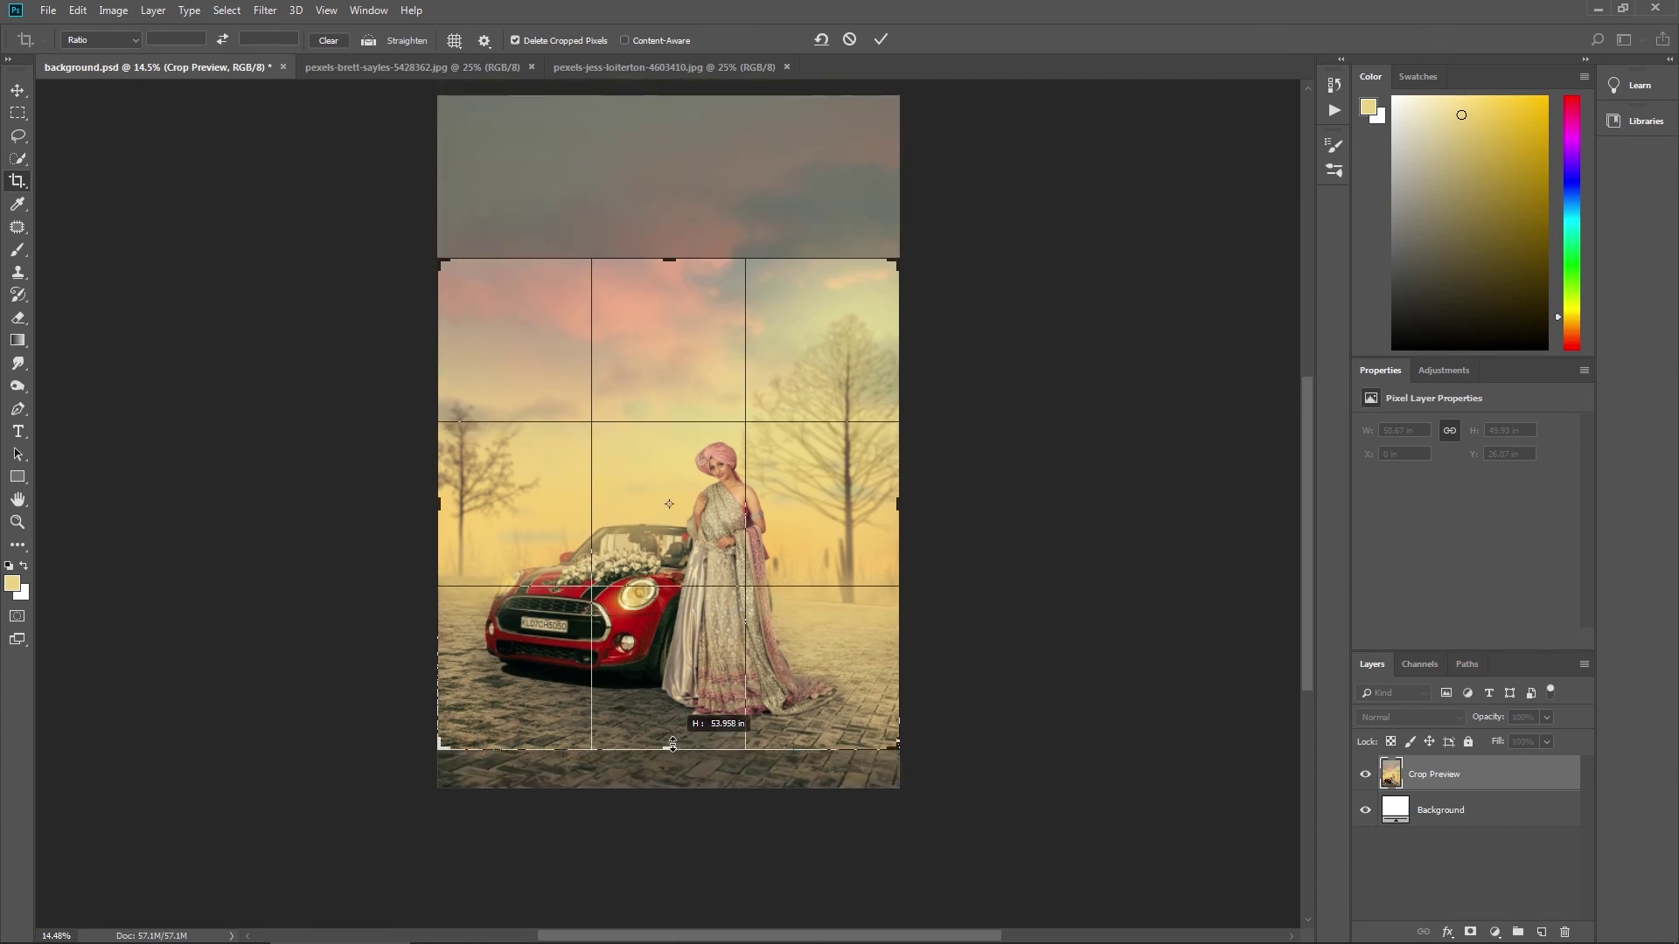
key("Return")
key("ctrl+0")
key("v")
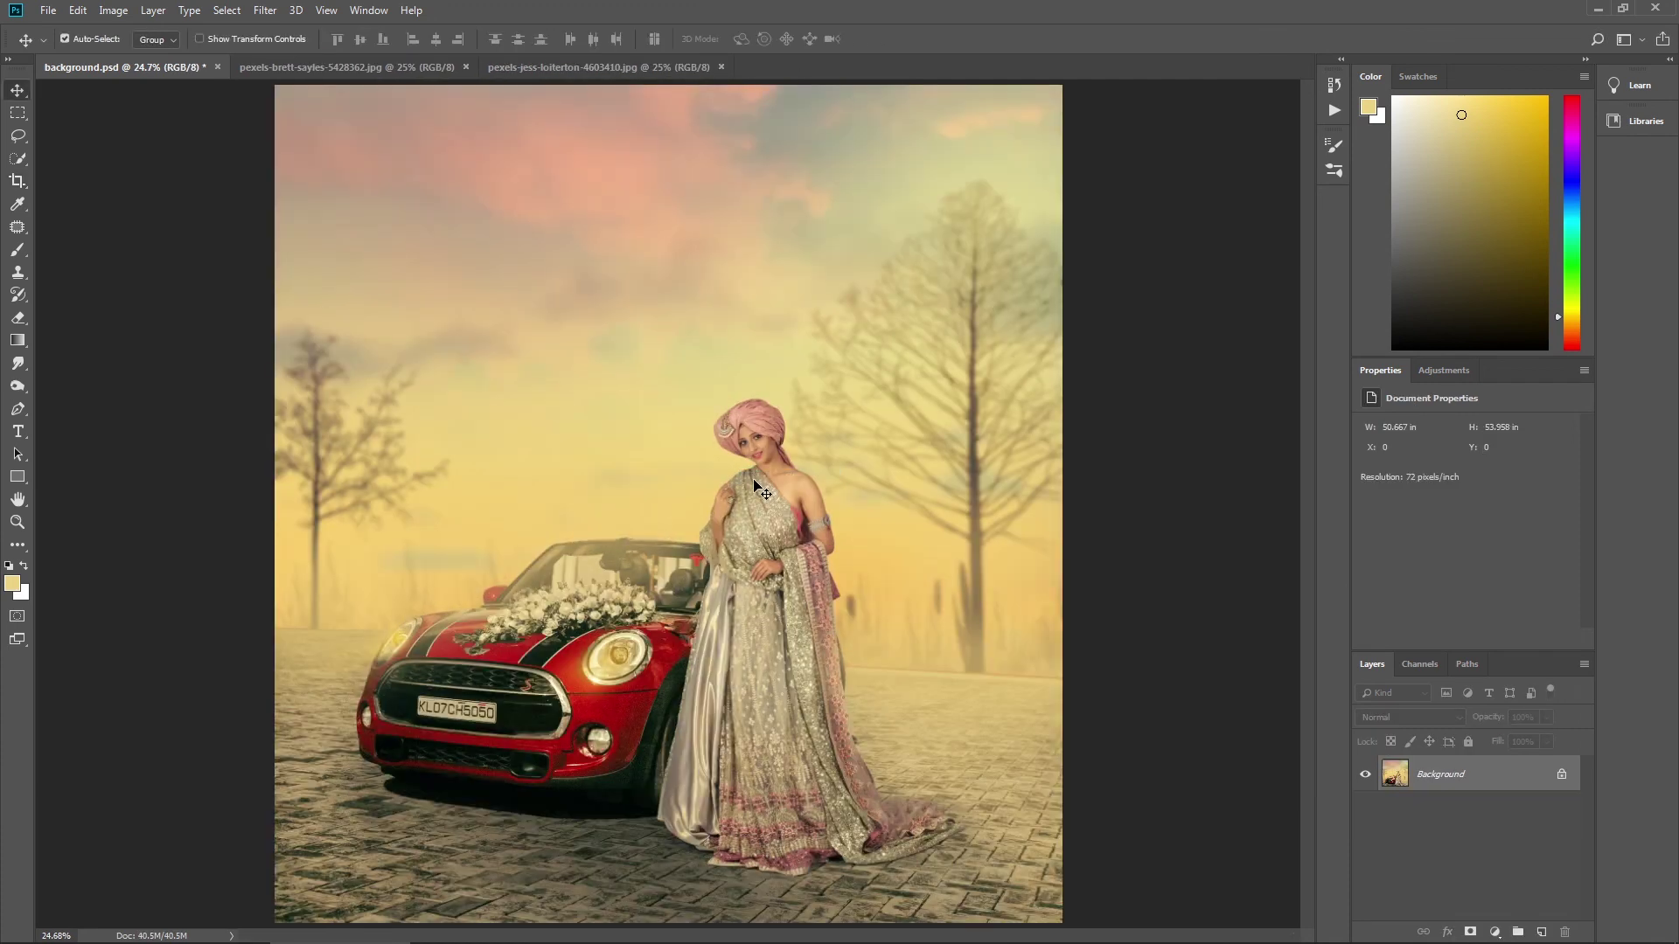